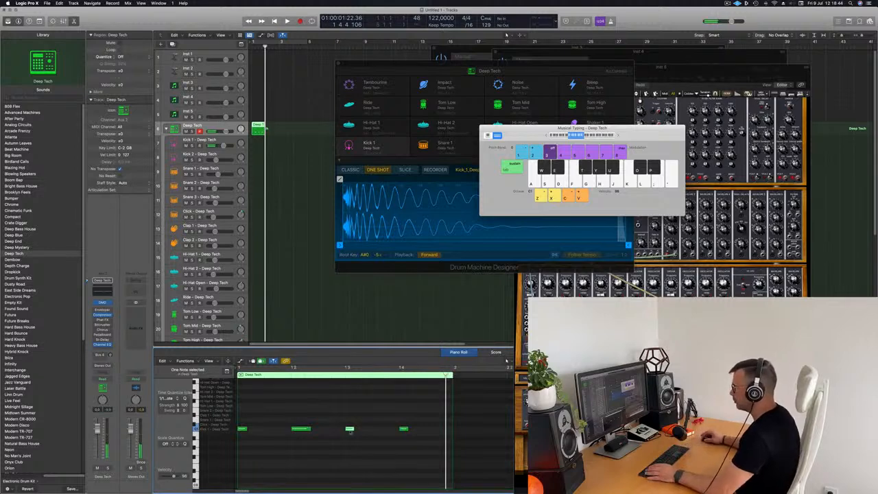
Lengthen the first, third and fourth kick notes in the Piano Roll, then play the pattern
left_click_drag(249, 430, 252, 430)
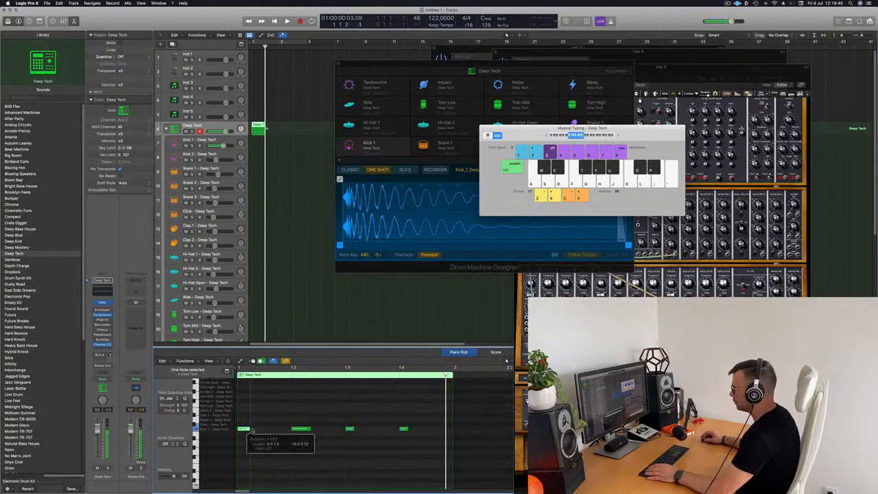
left_click_drag(354, 428, 360, 429)
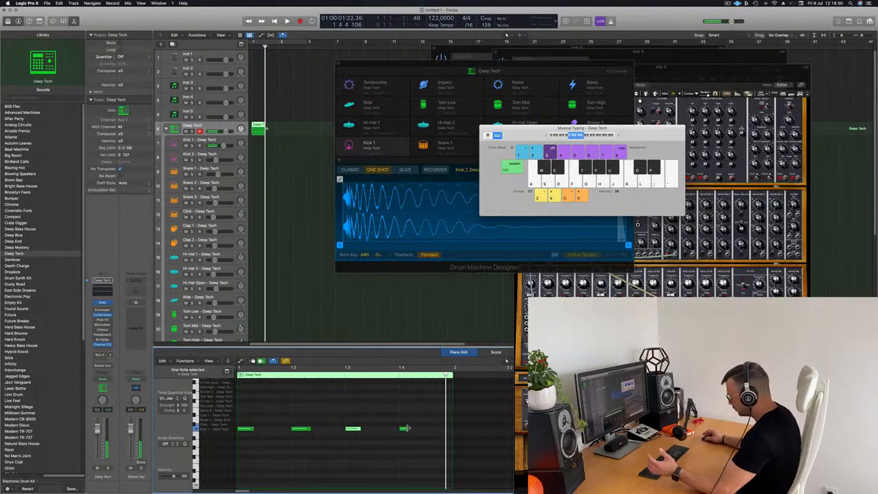
left_click_drag(416, 431, 417, 430)
left_click(286, 156)
key("space")
key("space")
Set a loop over bar 1 and move the pattern region onto the Kick 1 track
left_click(260, 129)
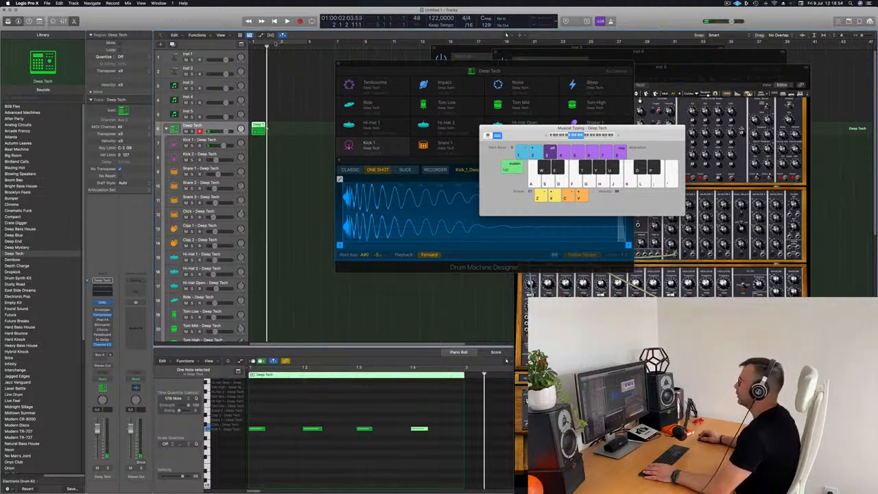
left_click(275, 43)
left_click_drag(258, 129, 259, 142)
Transpose all four kick notes up, audition them, and repeat the kick region into bar 2
left_click_drag(248, 417, 482, 458)
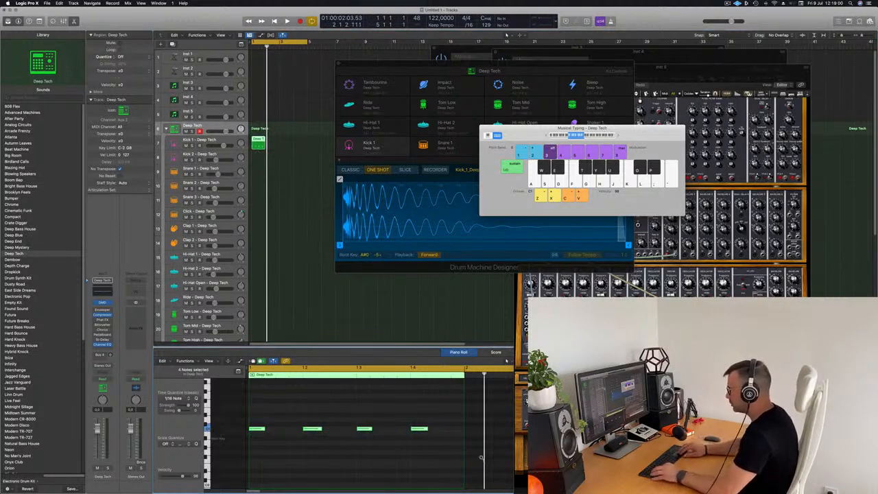
key("alt+shift+Up")
key("space")
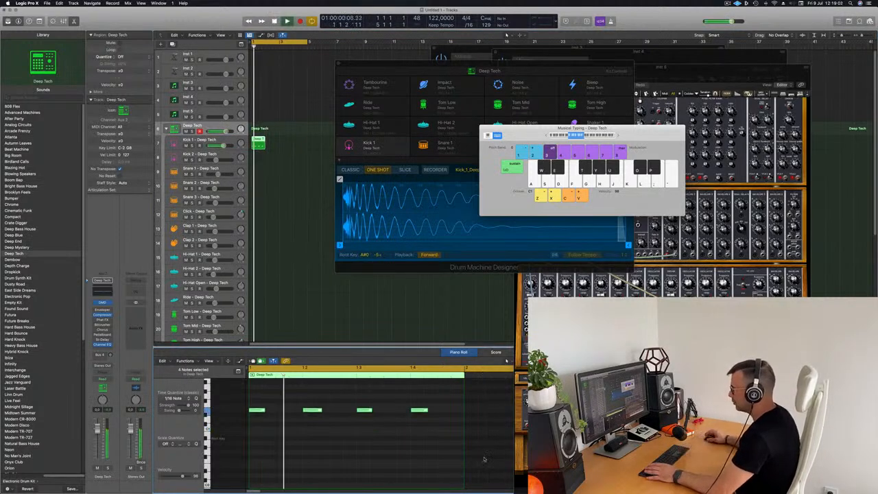
key("space")
left_click_drag(255, 394, 481, 428)
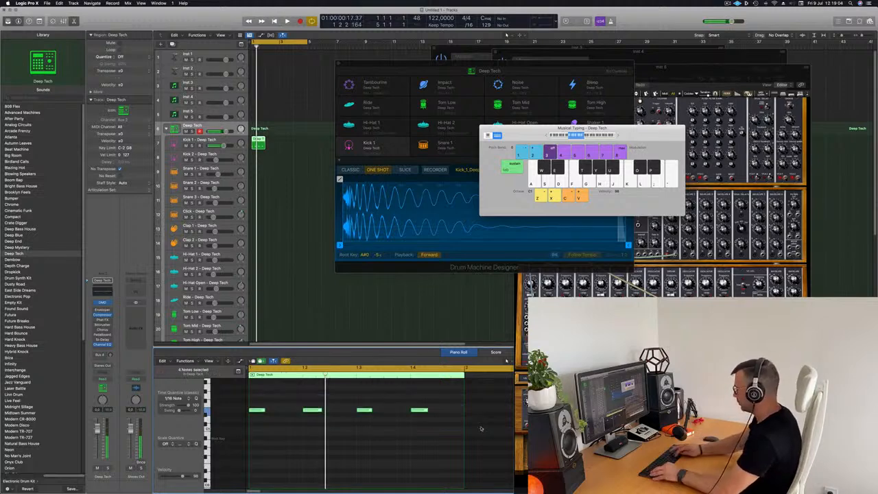
key("space")
key("space")
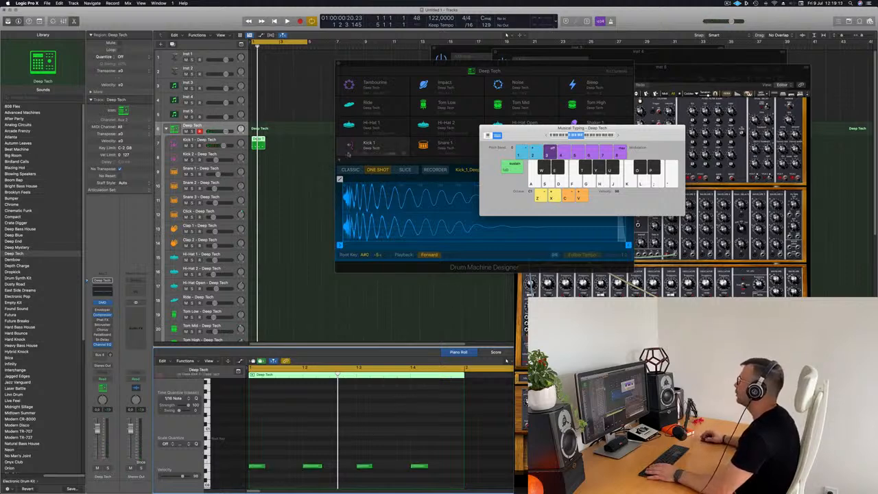
key("space")
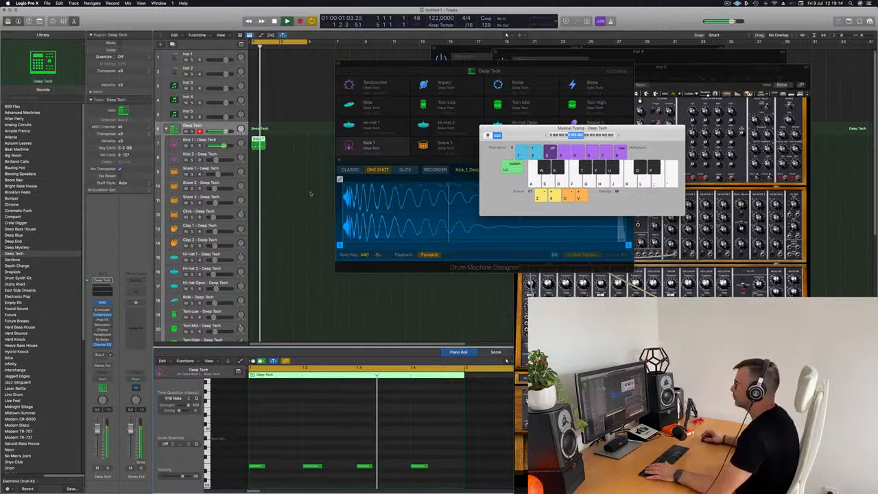
left_click(278, 139)
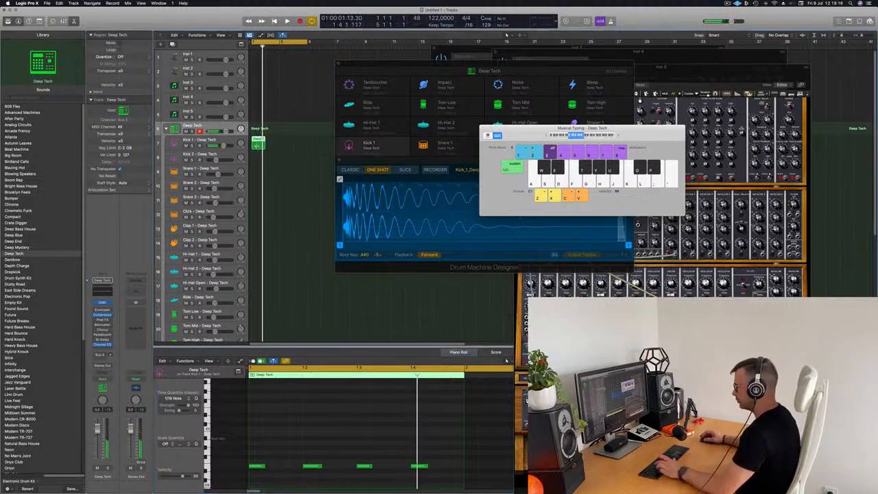
key("super+r")
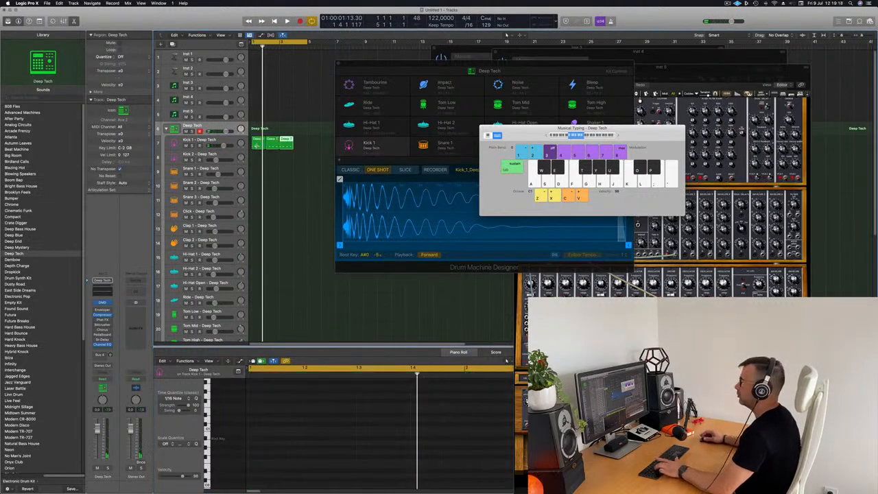
Copy the Kick 1 region onto the Hi-Hat Open track and repeat it into the following bars
key("space")
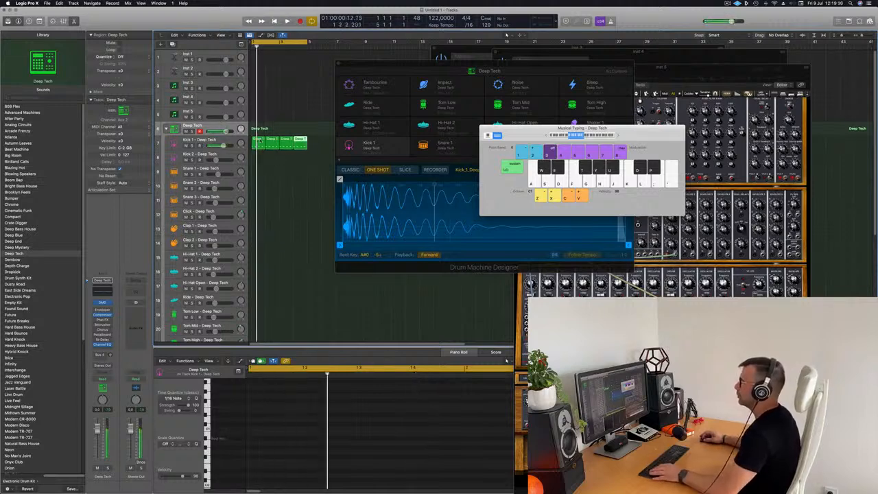
key("space")
left_click_drag(258, 140, 258, 295)
key("space")
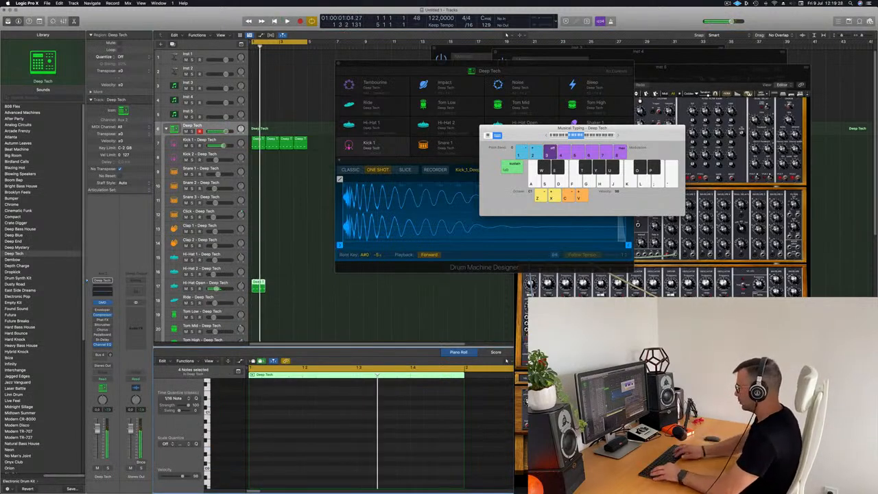
left_click(261, 294)
key("super+r")
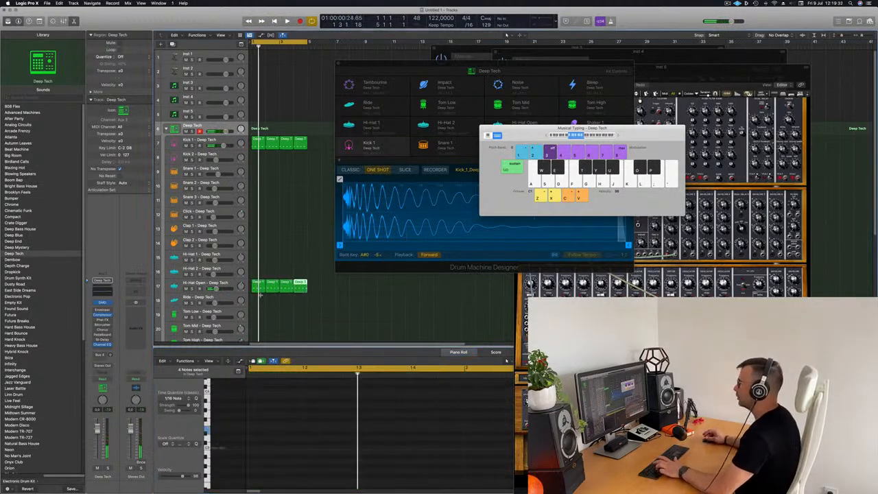
key("space")
left_click(222, 284)
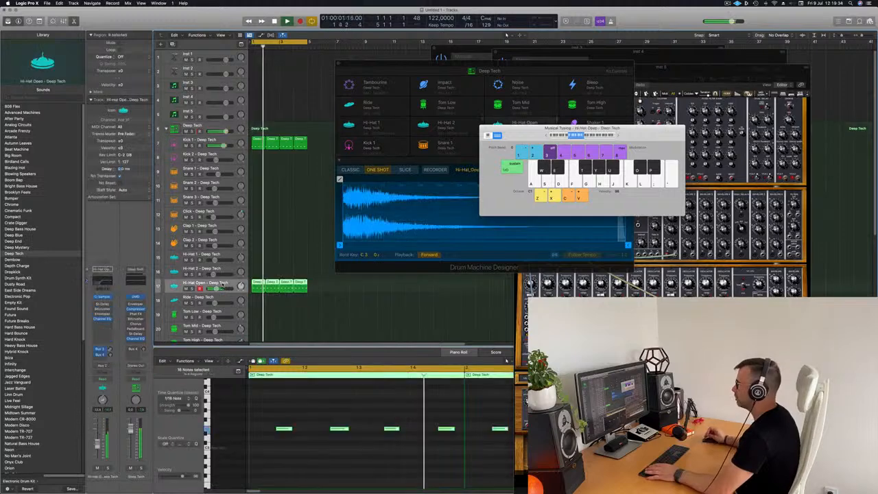
Move the drum machine and typing keyboard windows aside, then copy the kick region onto Snare 1
left_click_drag(470, 69, 713, 54)
left_click_drag(568, 128, 645, 101)
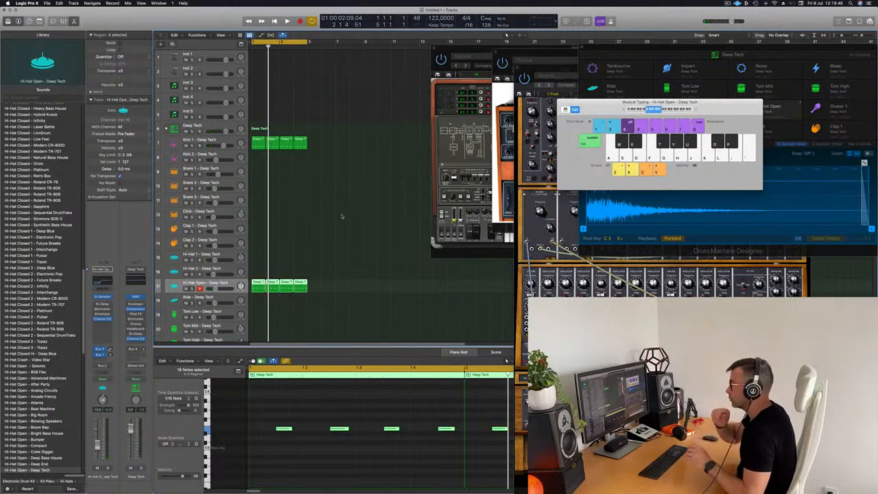
scroll(336, 213, "down", 4)
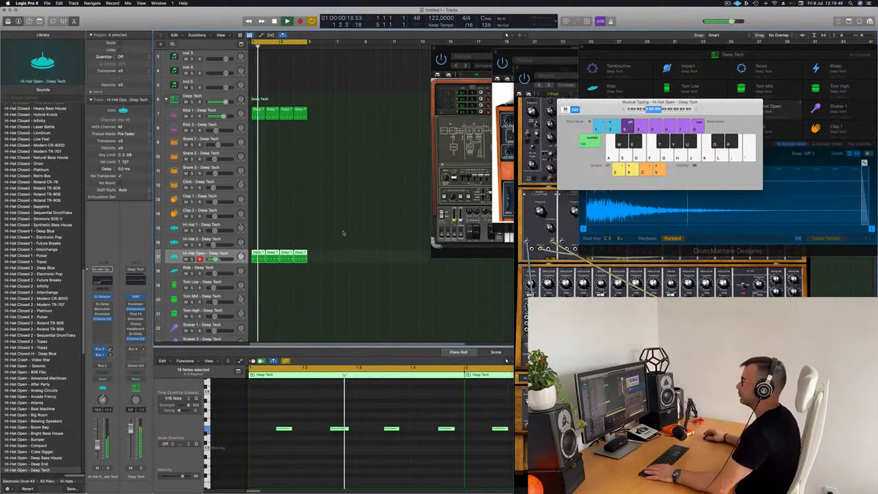
scroll(309, 205, "down", 1)
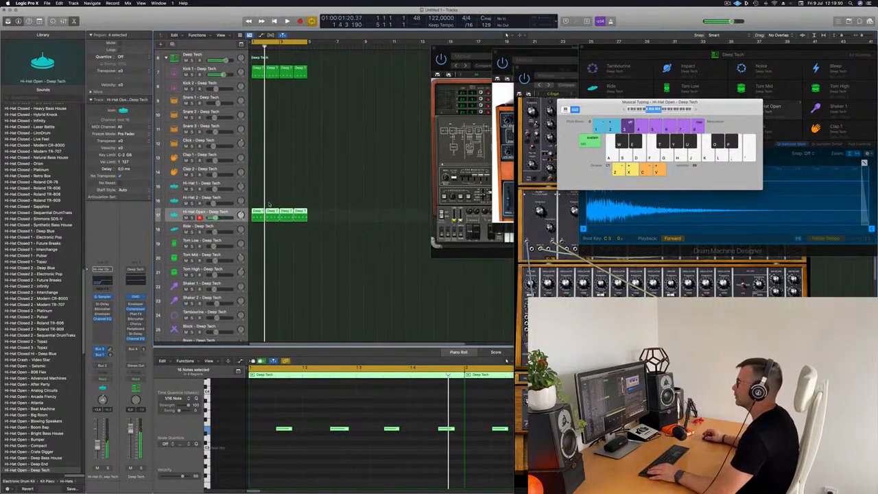
left_click_drag(258, 69, 261, 121)
Delete the first snare note, keeping the two hits on beats 2 and 4
left_click(256, 429)
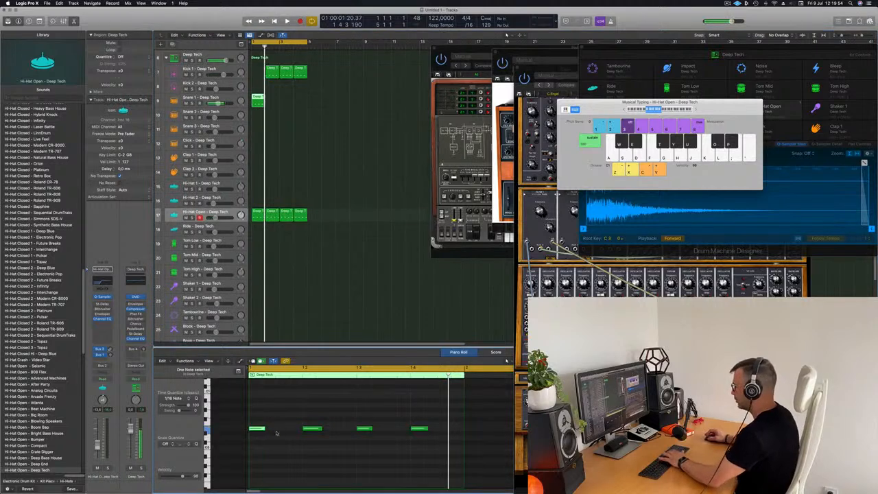
key("Delete")
left_click_drag(300, 417, 435, 463)
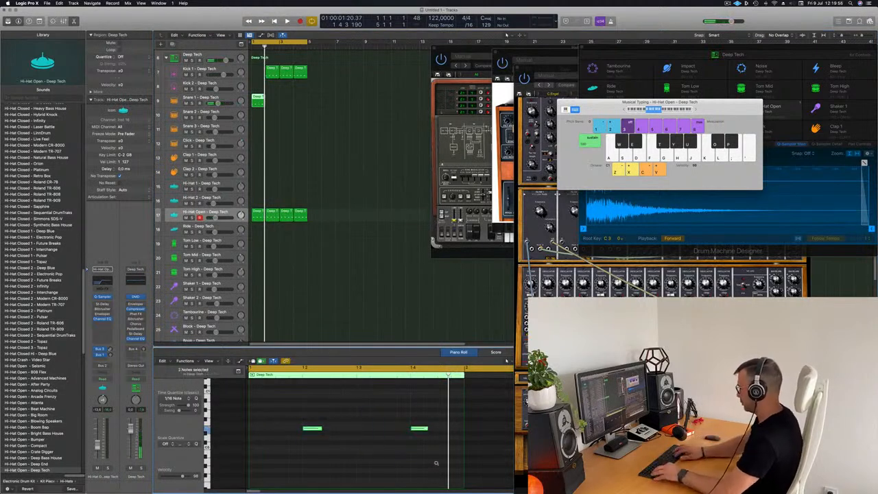
key("space")
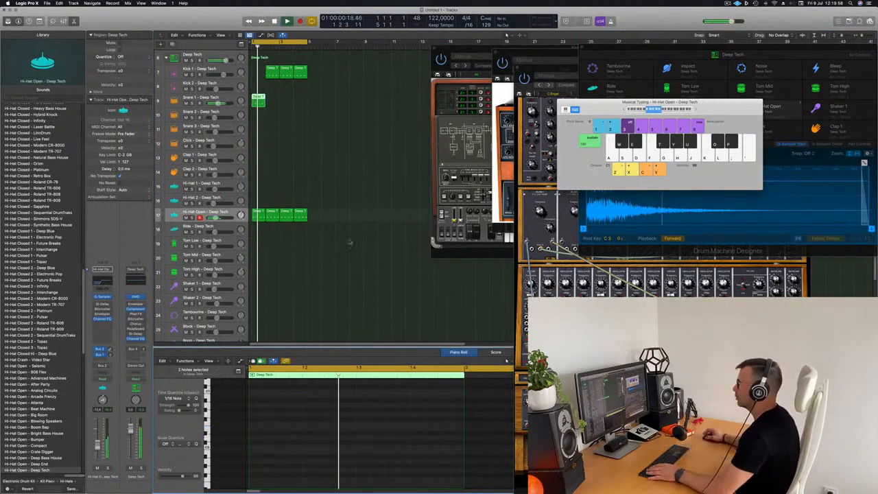
Repeat the Snare 1 region across bars 2 to 4 and shrink the track heights
left_click_drag(272, 73, 258, 72)
left_click(269, 115)
left_click(258, 101)
key("super+r")
key("super+r")
key("super+r")
left_click(308, 171)
key("super+Up")
key("super+Up")
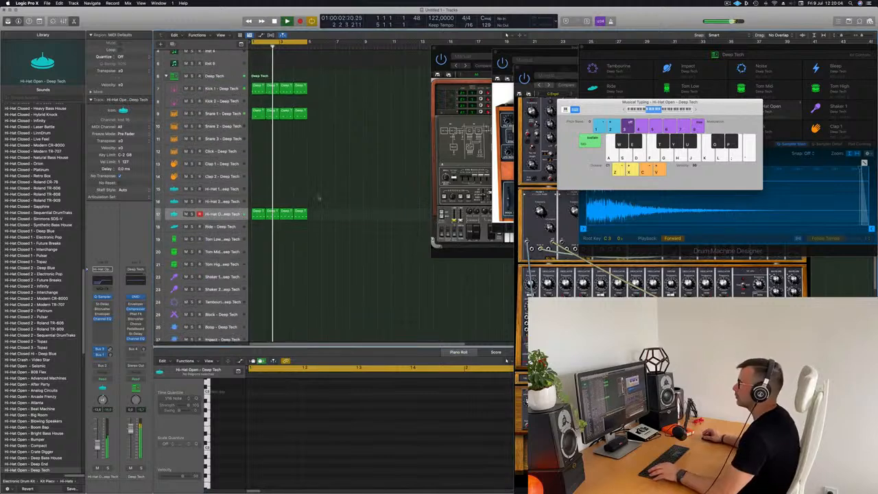
Copy the bar-1 Hi-Hat Open region onto the Boop track and play it back
scroll(331, 230, "down", 2)
scroll(350, 165, "down", 4)
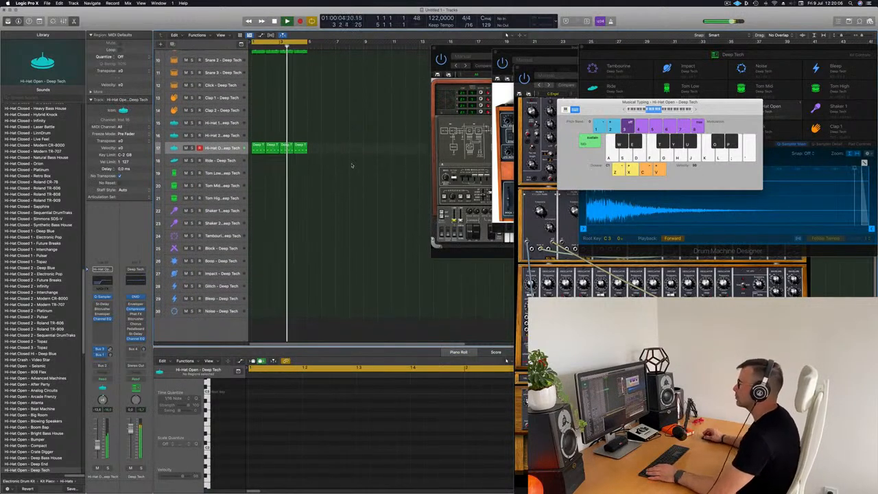
key("space")
scroll(343, 170, "up", 2)
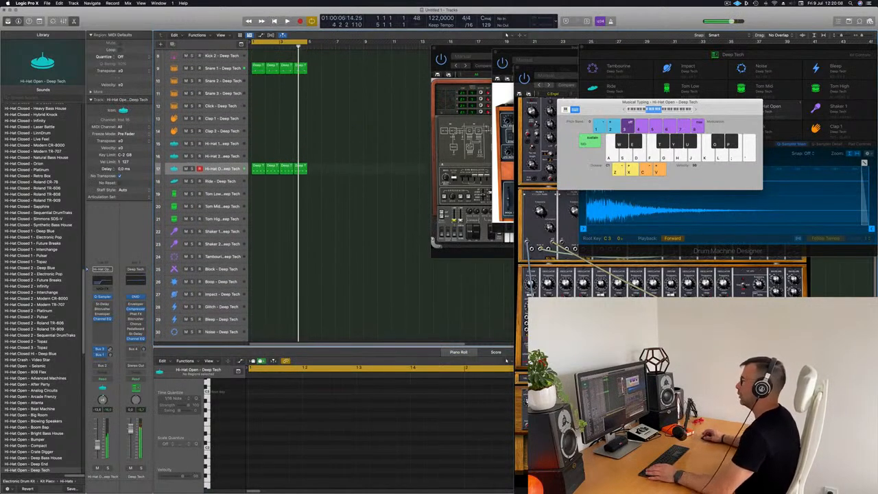
left_click(259, 171)
left_click_drag(258, 171, 256, 297)
left_click_drag(274, 403, 401, 453)
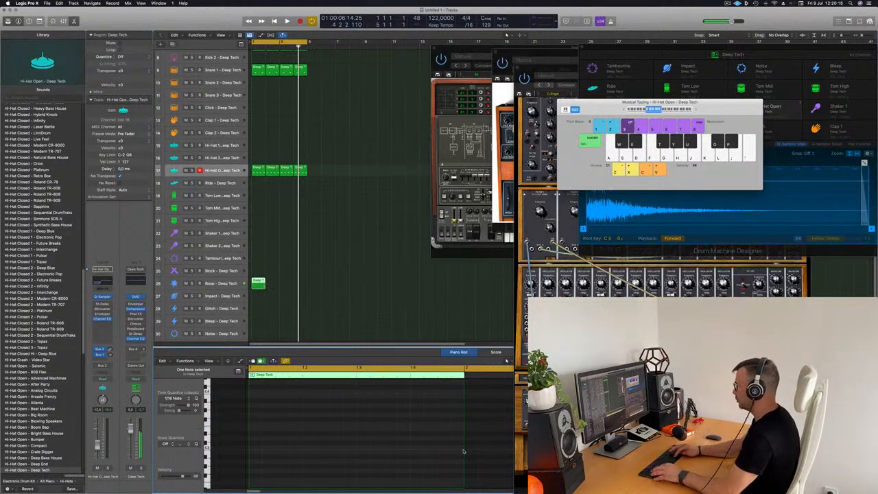
key("space")
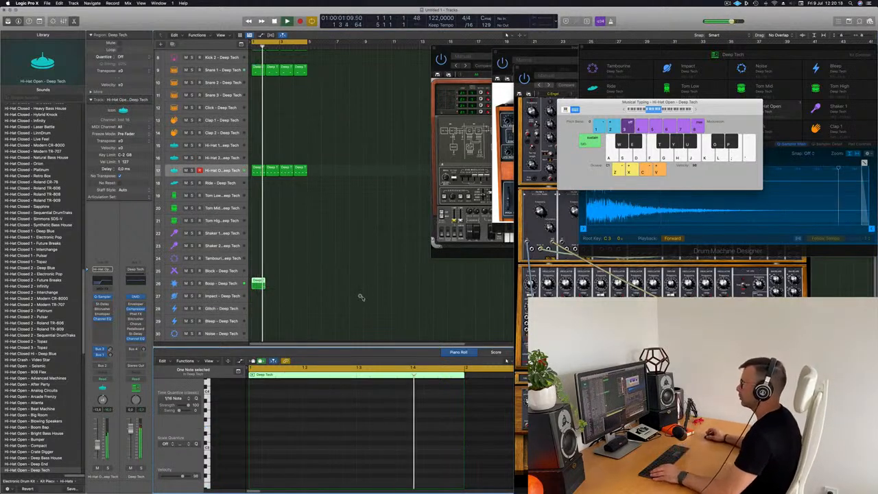
Repeat the Boop region across four bars, undoing the extra fifth copy
scroll(301, 286, "left", 2)
key("Return")
left_click_drag(308, 279, 263, 285)
key("super+r")
key("super+r")
key("super+r")
key("super+r")
key("super+z")
scroll(281, 240, "down", 2)
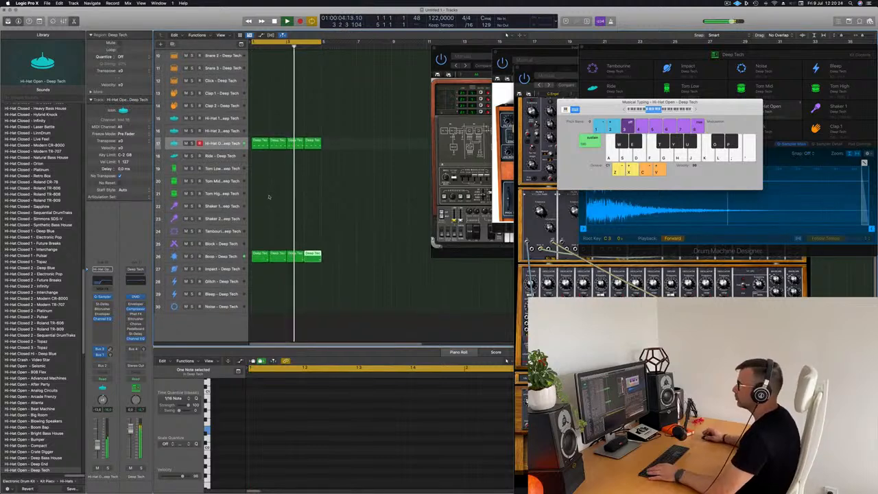
left_click(289, 269)
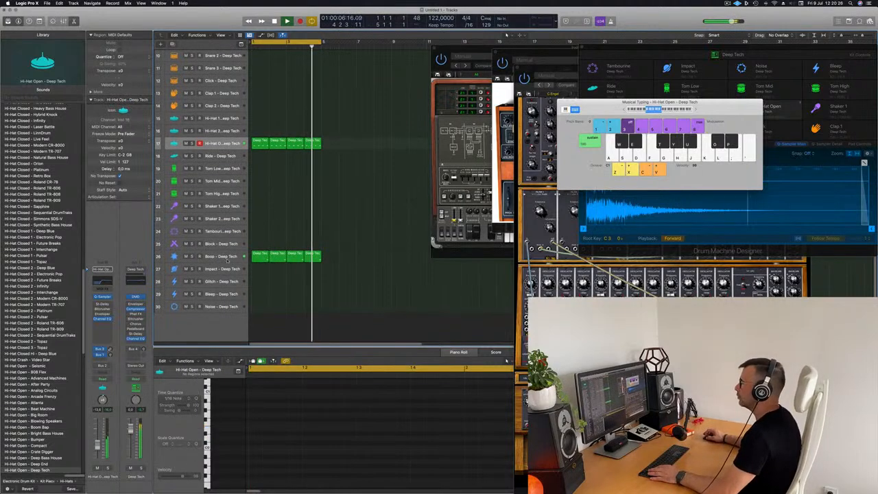
left_click(209, 256)
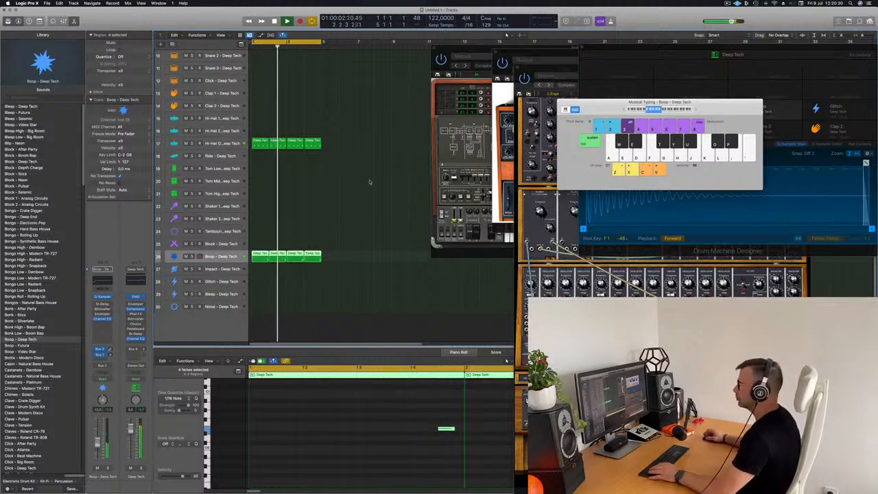
Copy the first Snare 1 region onto the Clap 1 track
scroll(364, 185, "up", 1)
scroll(364, 185, "up", 1)
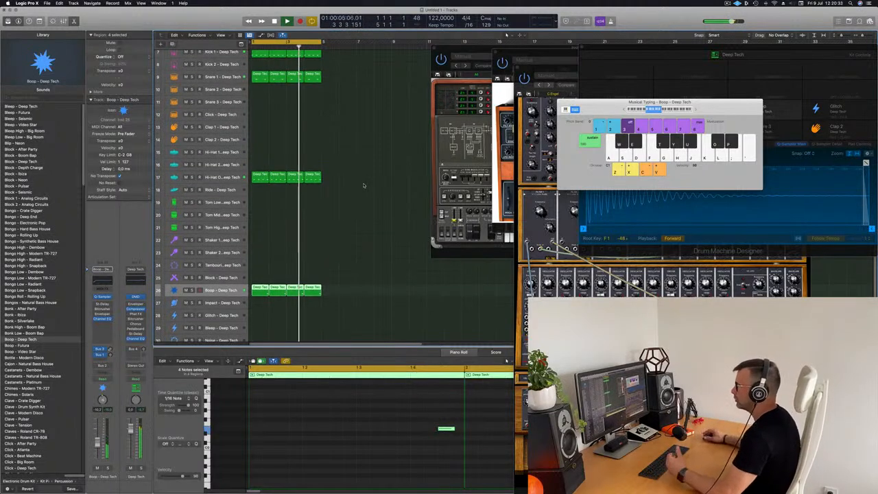
left_click(264, 78)
left_click_drag(264, 79, 269, 139)
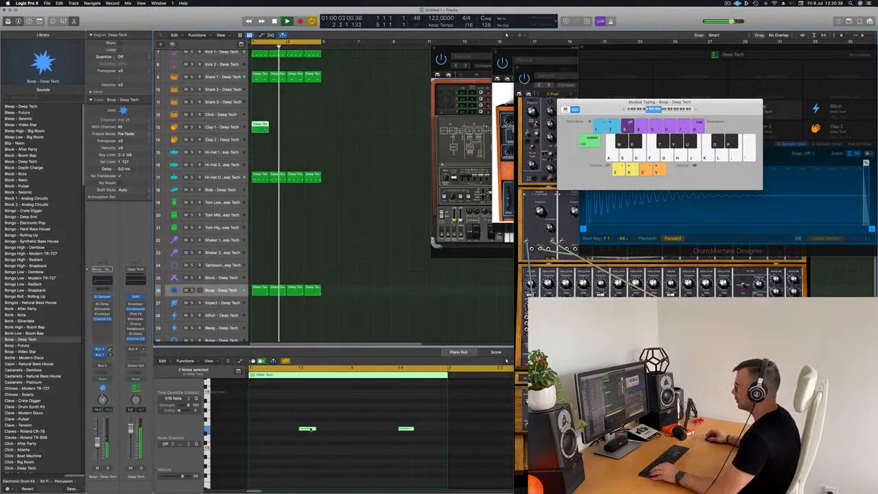
Delete the two unwanted notes from the clap copy, leaving a single clap
left_click_drag(333, 449, 289, 408)
key("Delete")
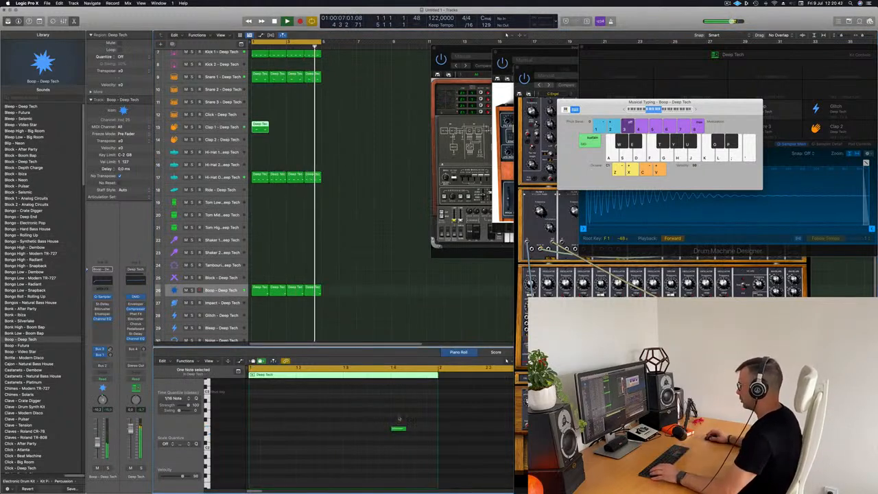
left_click_drag(400, 419, 403, 456)
key("Delete")
scroll(400, 455, "up", 5)
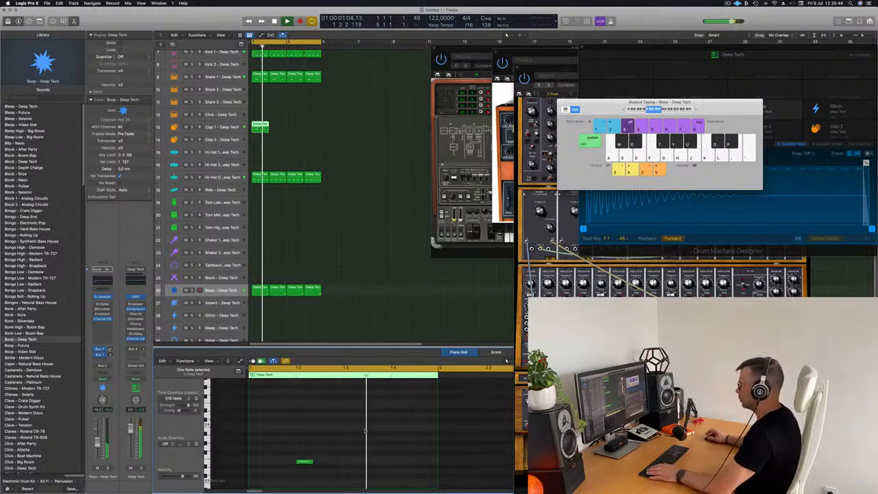
Repeat the Clap 1 region to fill bars 2–4
left_click(397, 227)
left_click(260, 127)
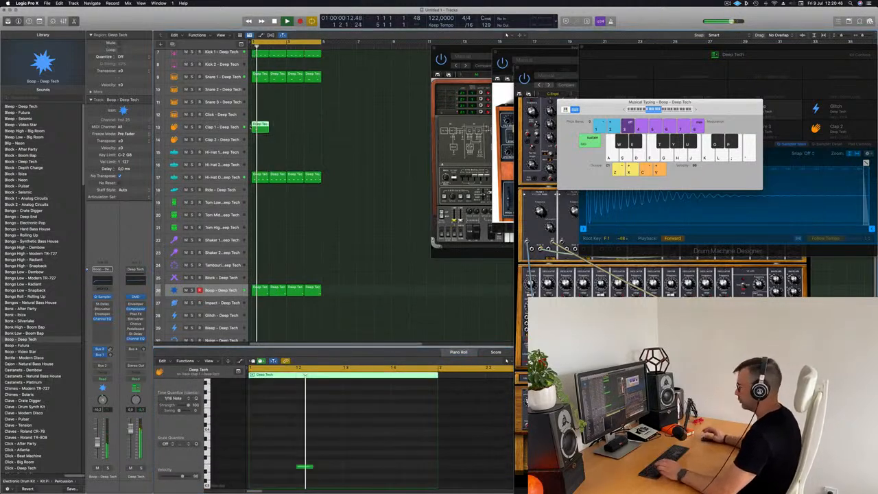
key("super+r")
key("super+r")
key("super+r")
left_click(375, 141)
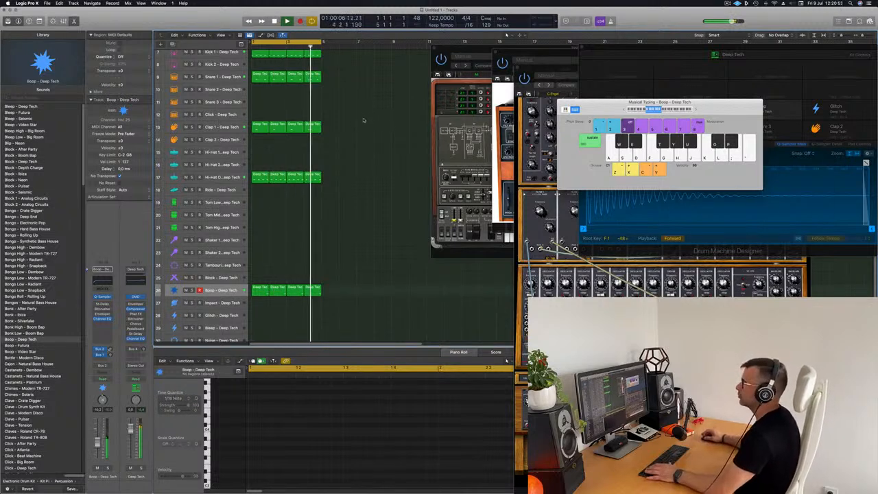
Copy the first Hi-Hat O region up onto the Hi-Hat 1 track at bar 1
left_click(257, 177)
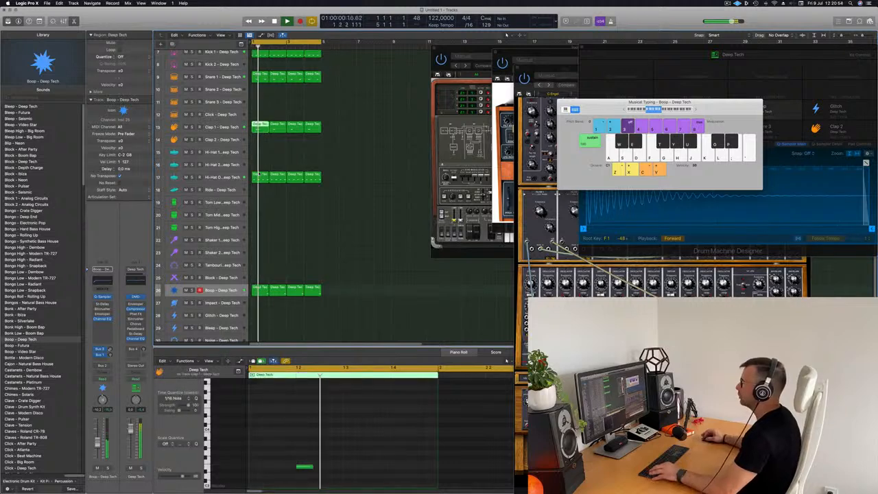
left_click(255, 180)
left_click_drag(256, 181, 257, 156)
key("space")
key("space")
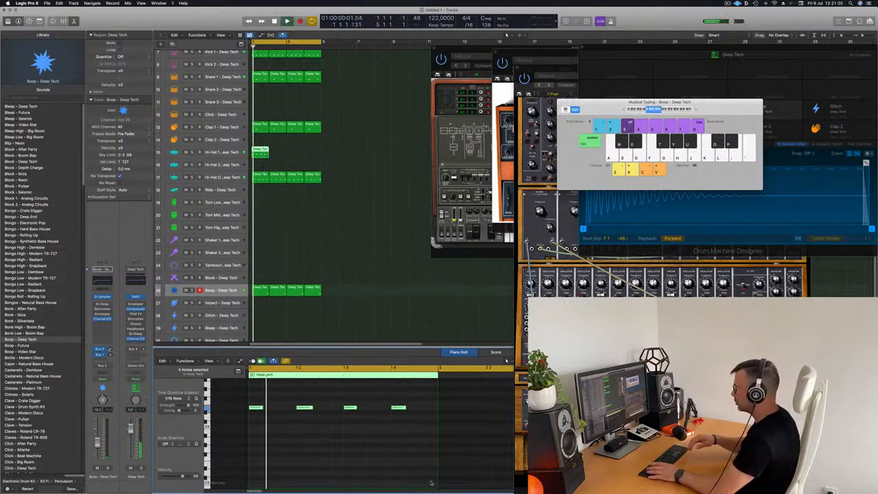
Open the Stereo Delay insert on the Hi-Hat 1 track
left_click(172, 153)
key("space")
key("space")
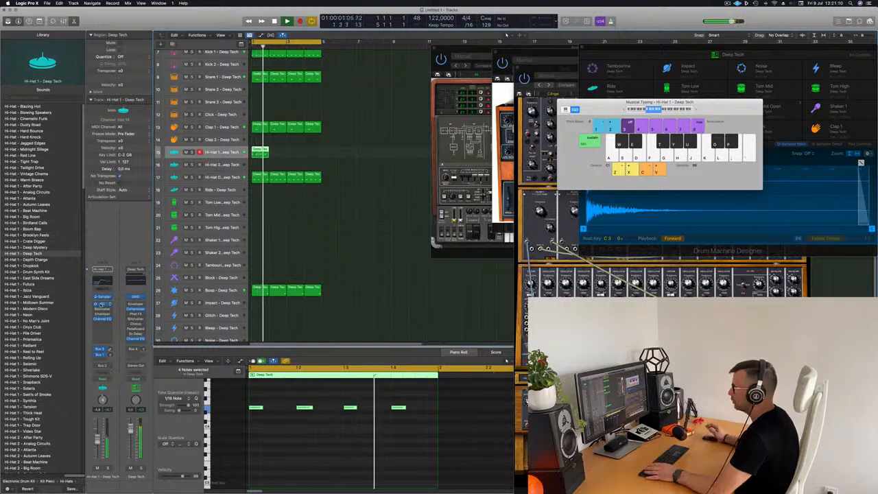
left_click(102, 305)
Raise the delay's left and right output mix and try the Dual 1/16 Note Dotted preset
left_click_drag(454, 240, 487, 140)
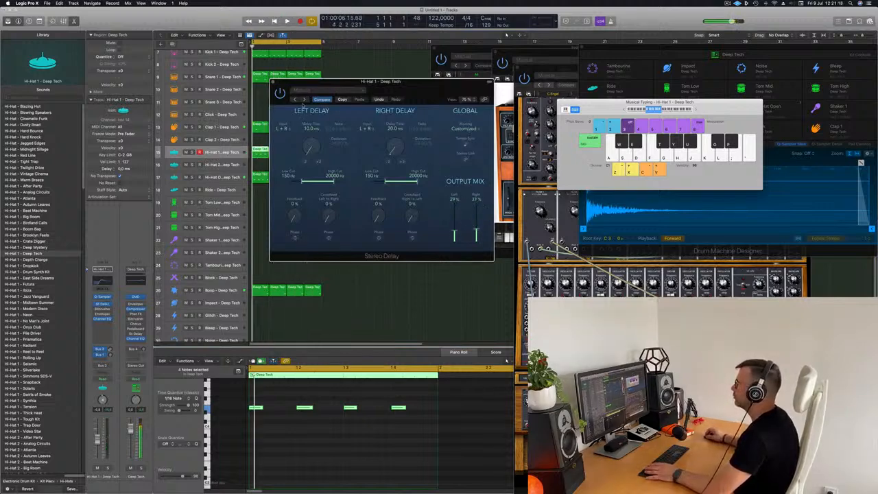
left_click(306, 90)
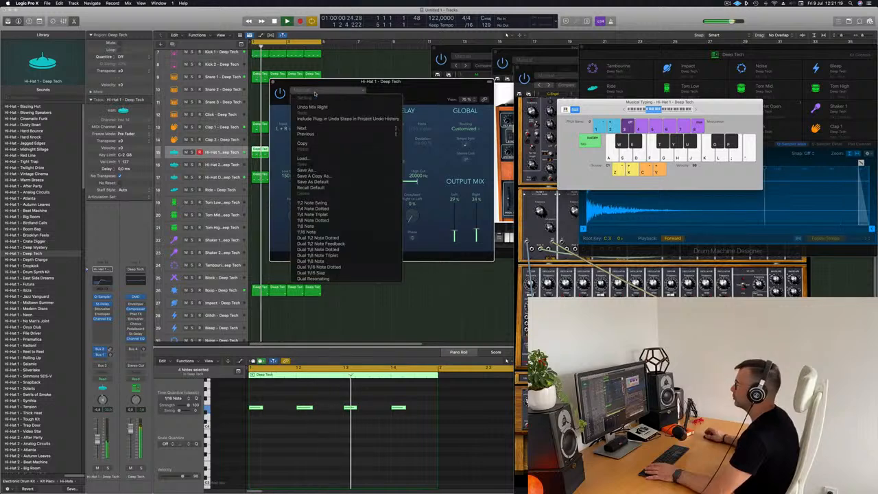
left_click(327, 266)
left_click_drag(411, 81, 453, 49)
key("space")
key("space")
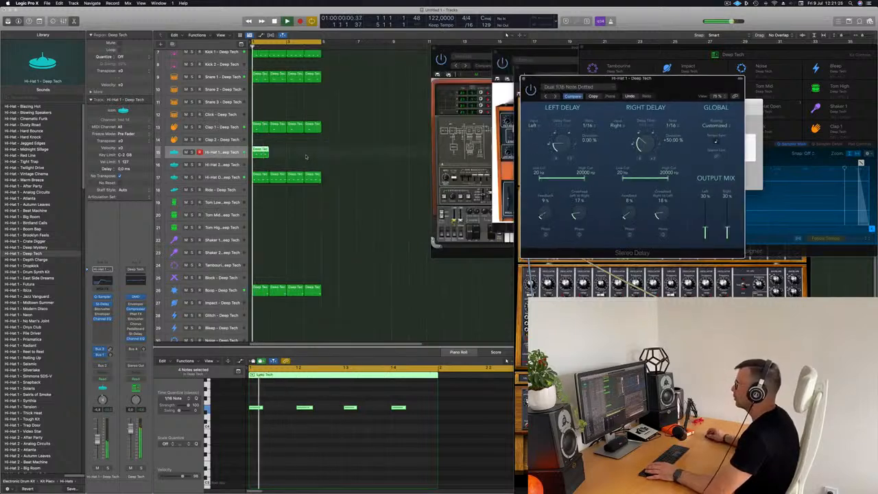
Repeat the Hi-Hat 1 region to fill bars 1–4
left_click(262, 153)
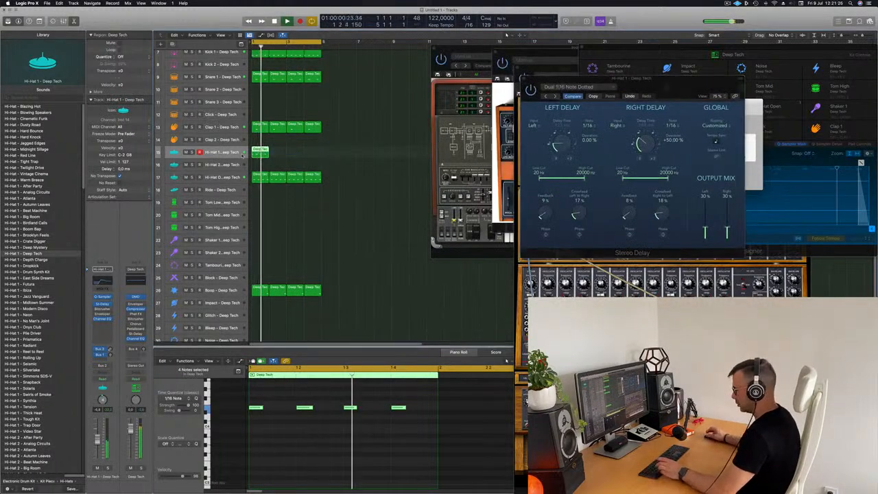
key("super+r")
key("super+r")
key("super+r")
left_click_drag(607, 78, 415, 70)
key("space")
key("space")
Audition other delay presets, including Dual Resonating, during playback
left_click(352, 89)
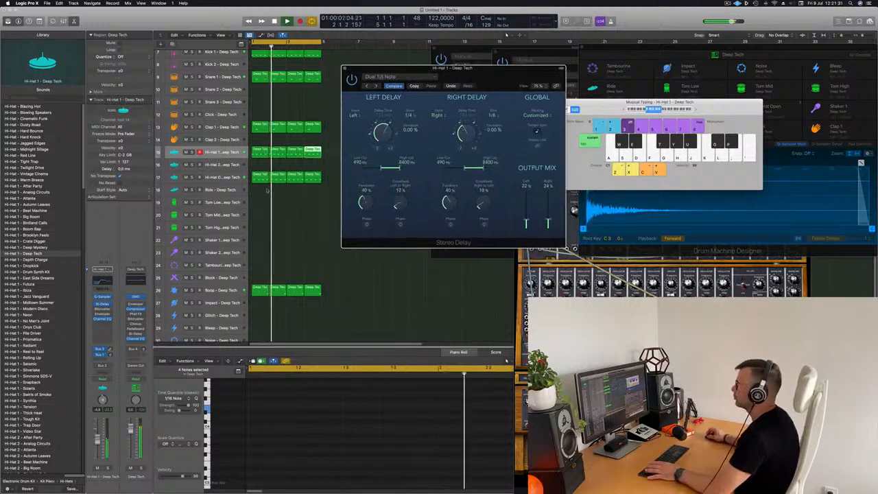
key("space")
key("space")
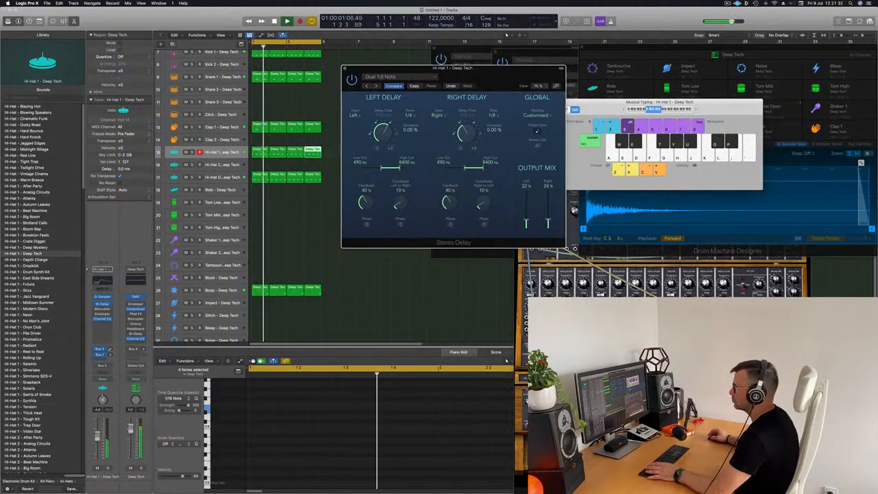
left_click(345, 68)
left_click(412, 78)
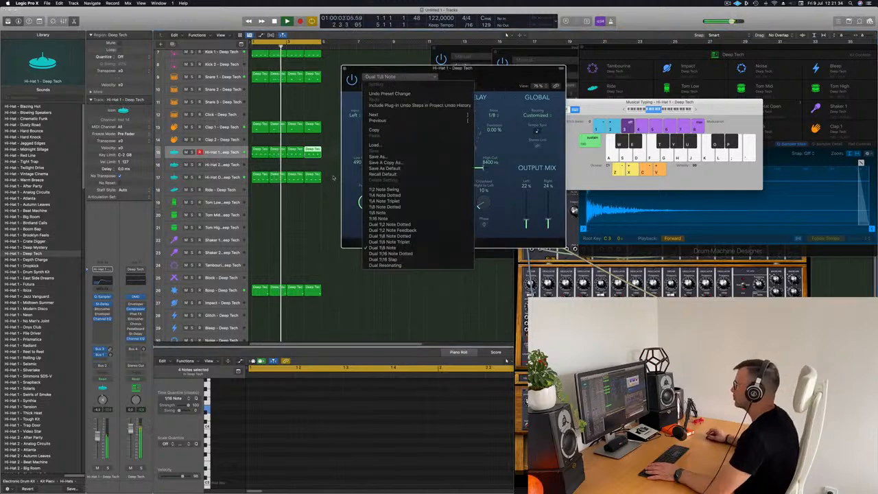
left_click(384, 265)
left_click_drag(484, 77, 454, 77)
left_click(346, 79)
left_click(352, 137)
Load the 1/16 Note delay preset and raise the Hi-Hat 1 channel fader
left_click(372, 79)
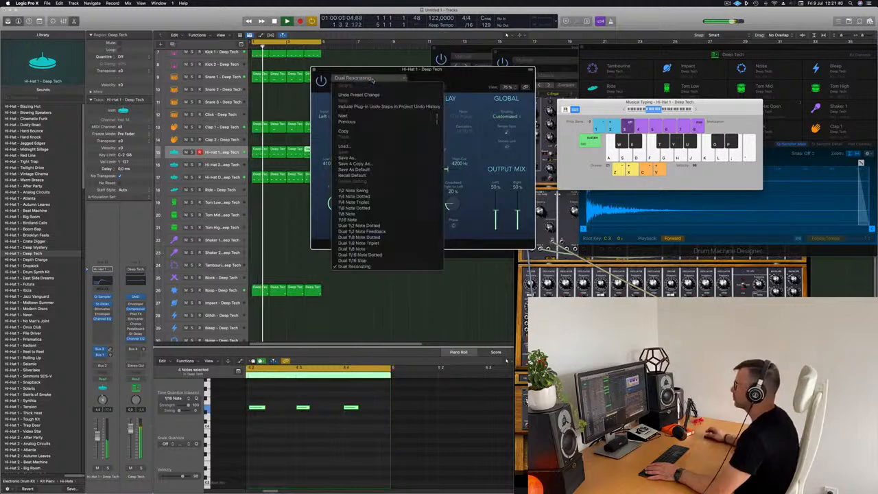
left_click(351, 219)
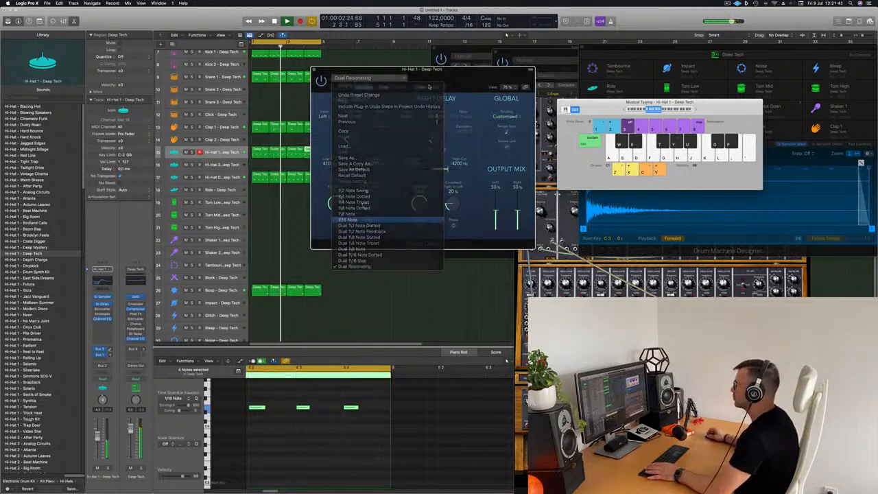
left_click_drag(425, 120, 349, 158)
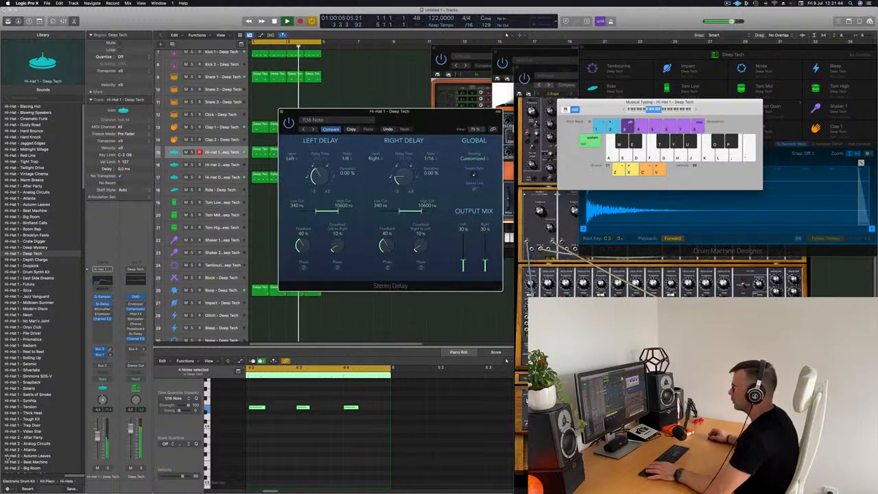
left_click_drag(97, 438, 97, 434)
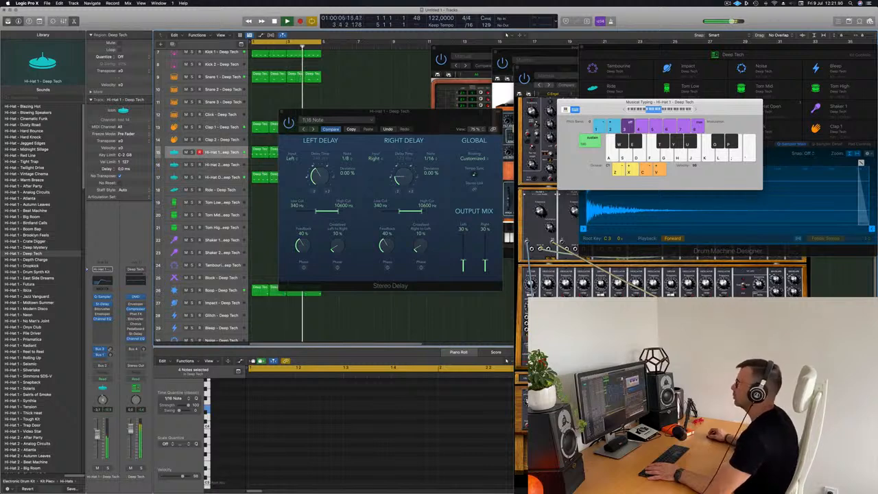
Close the Stereo Delay window, select the Inst 5 track, and bring its Modular V window forward
left_click(281, 111)
scroll(288, 115, "up", 5)
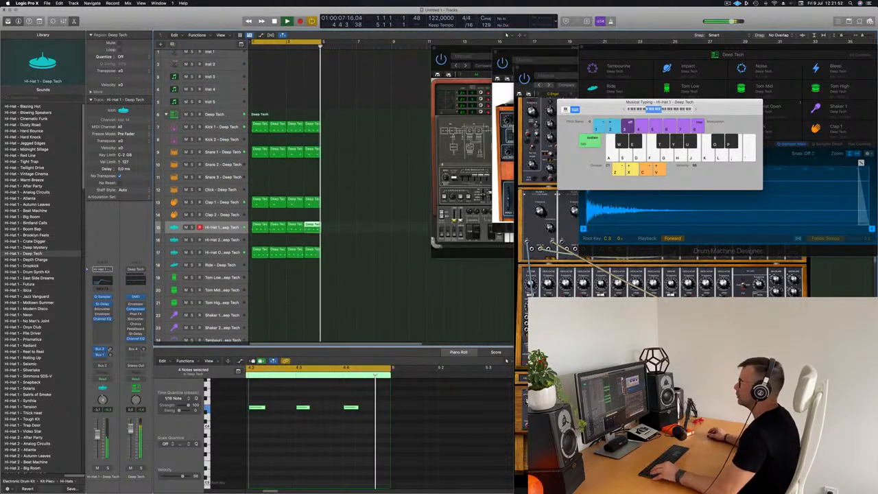
scroll(288, 115, "down", 2)
scroll(288, 114, "down", 1)
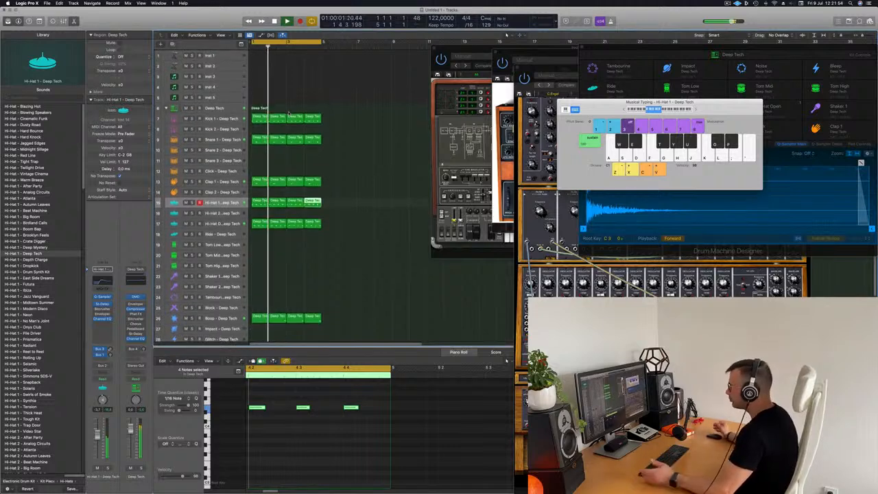
left_click(346, 103)
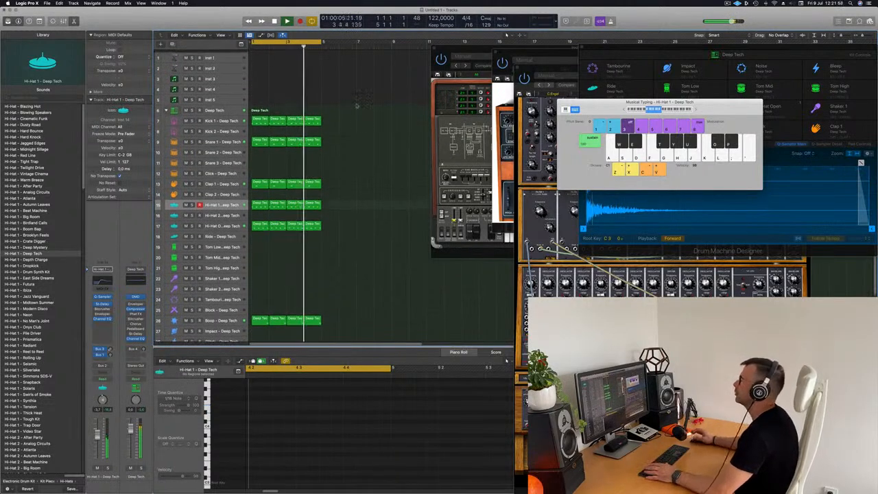
left_click(230, 96)
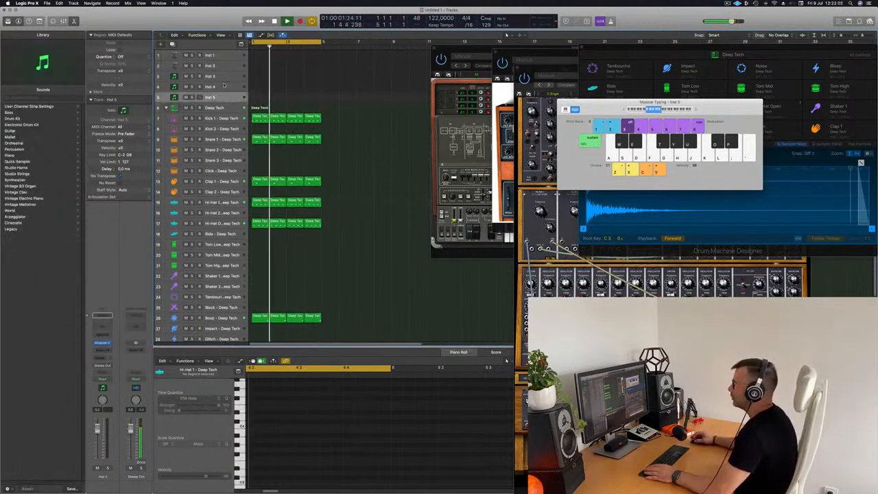
left_click_drag(543, 69, 475, 22)
Repeat the drum regions and extend the cycle range from bar 1 to bar 17
left_click(348, 165)
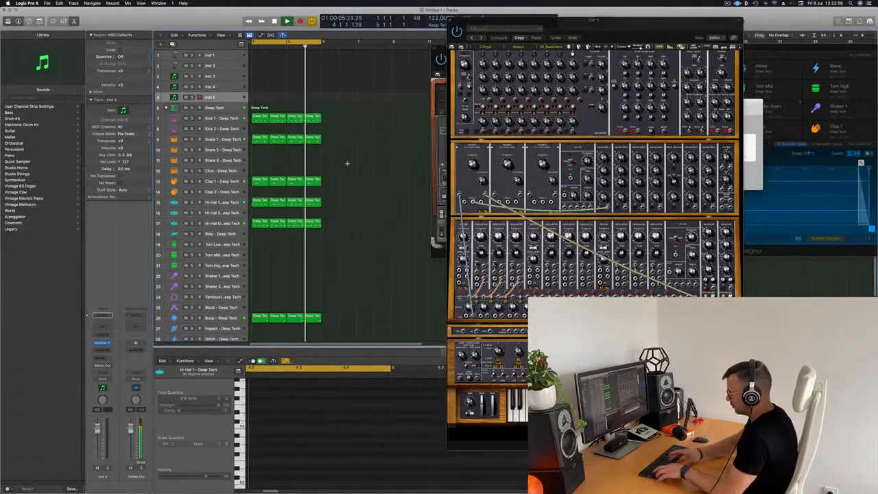
key("super+z")
key("super+z")
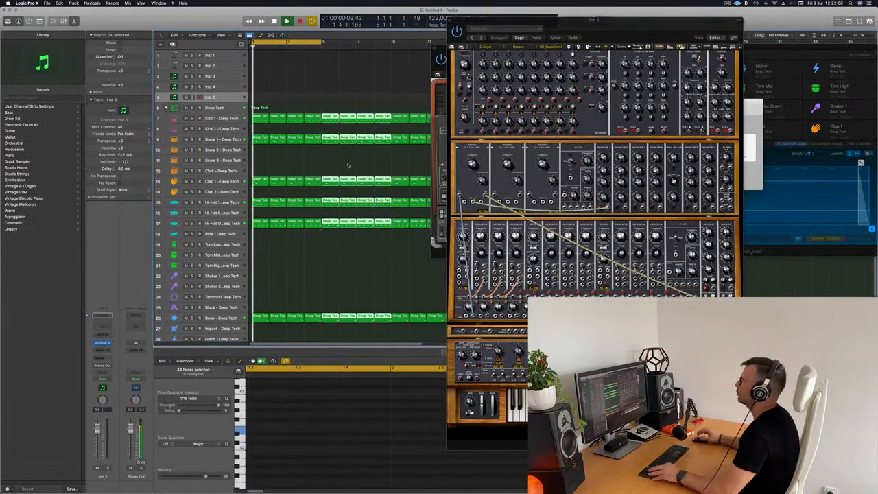
scroll(286, 88, "down", 3)
scroll(286, 88, "down", 1)
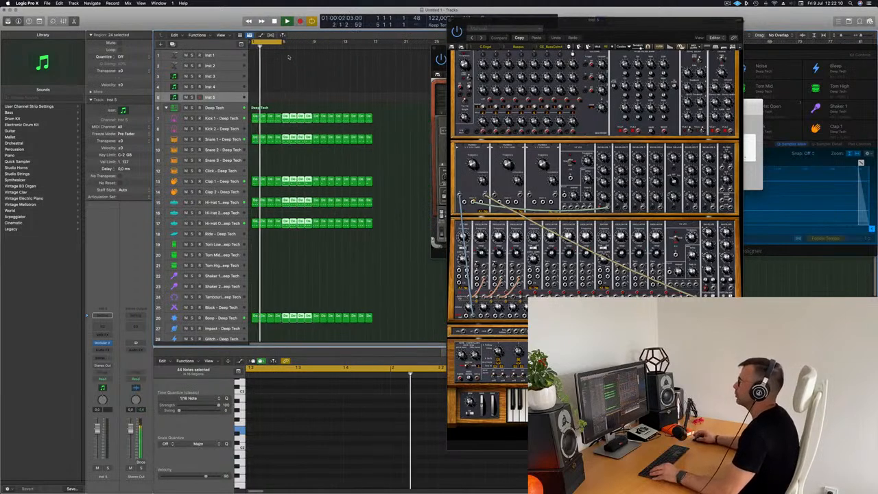
left_click_drag(283, 41, 371, 64)
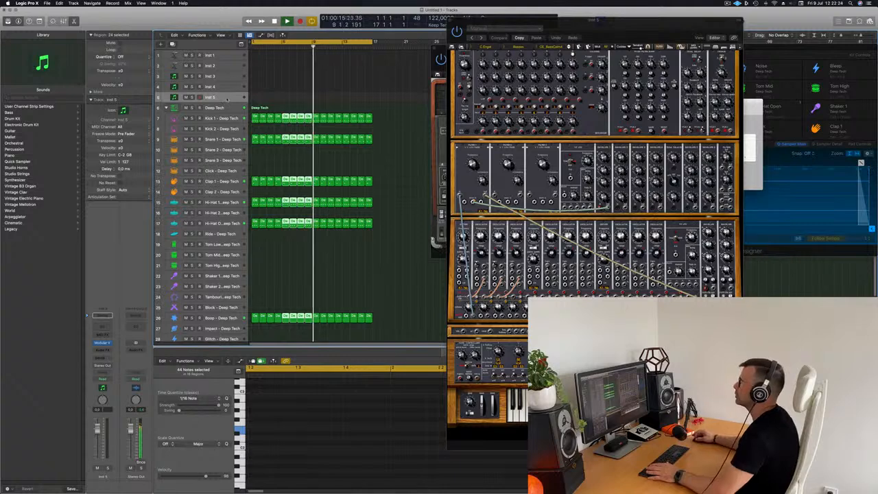
Open Musical Typing and audition F and G notes on the Inst 5 synth
left_click(281, 100)
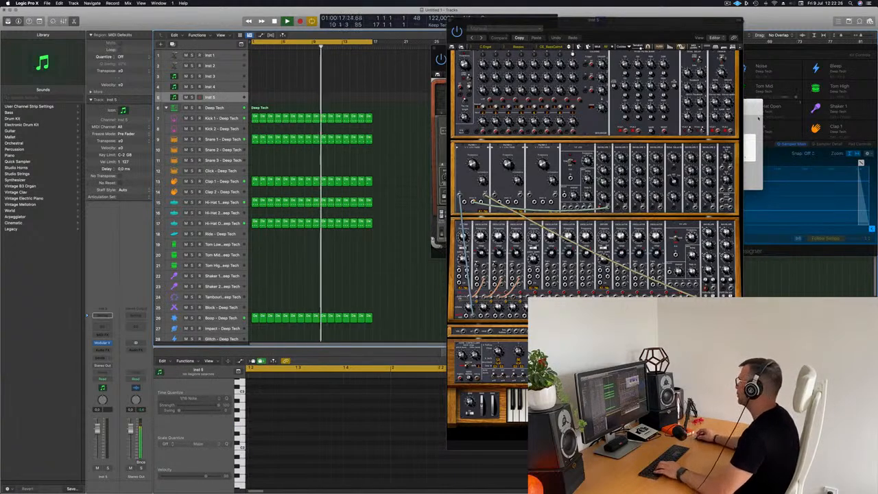
key("super+k")
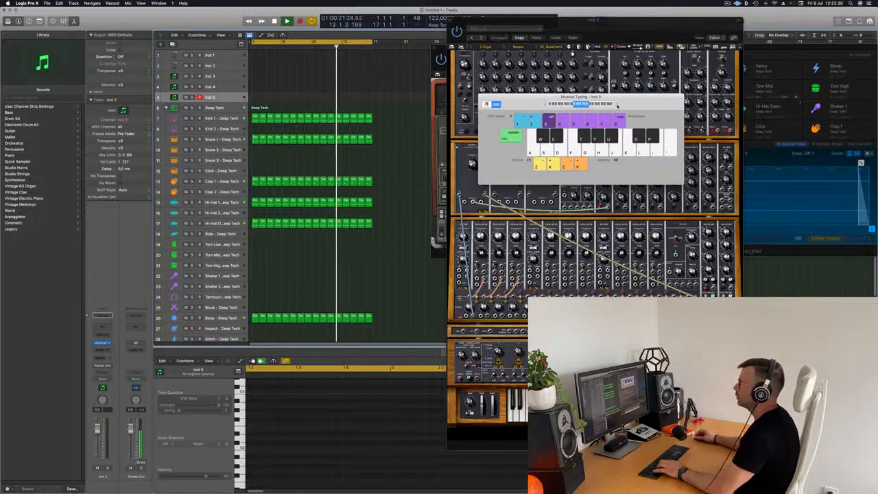
key("f")
key("f")
key("g")
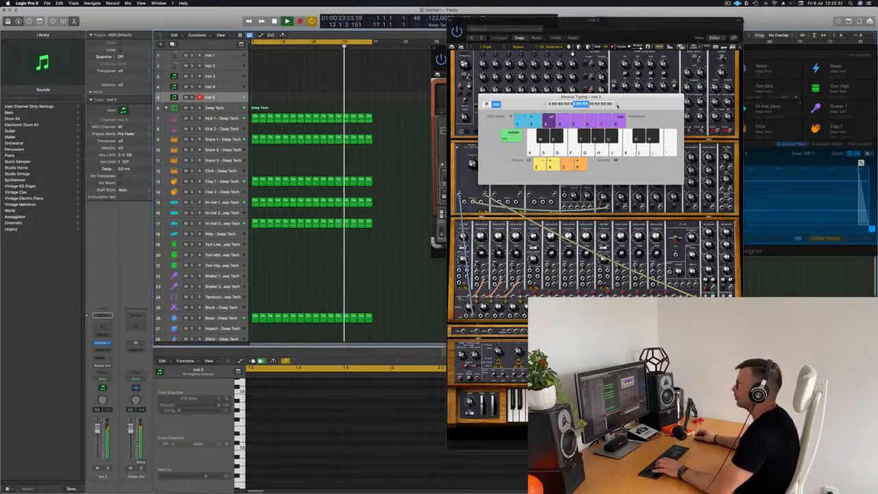
Start the drum loop, reselect Inst 5, and hide the lower Smart Controls pane
left_click(221, 118)
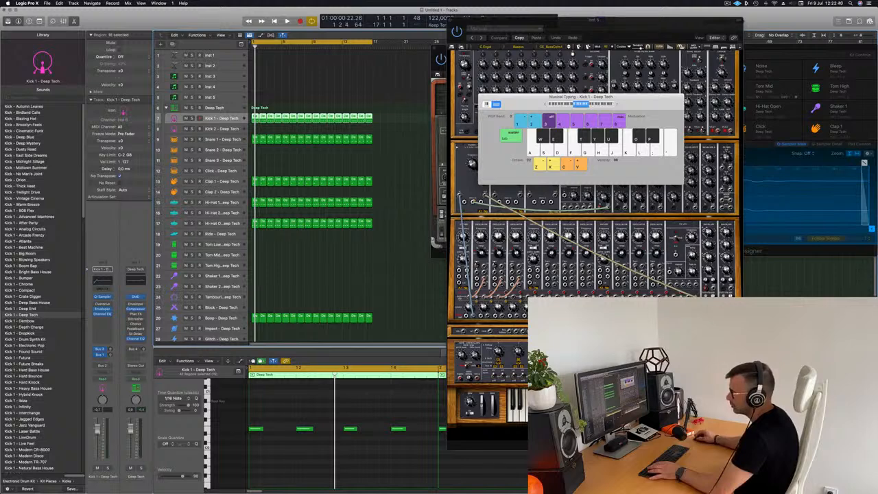
key("space")
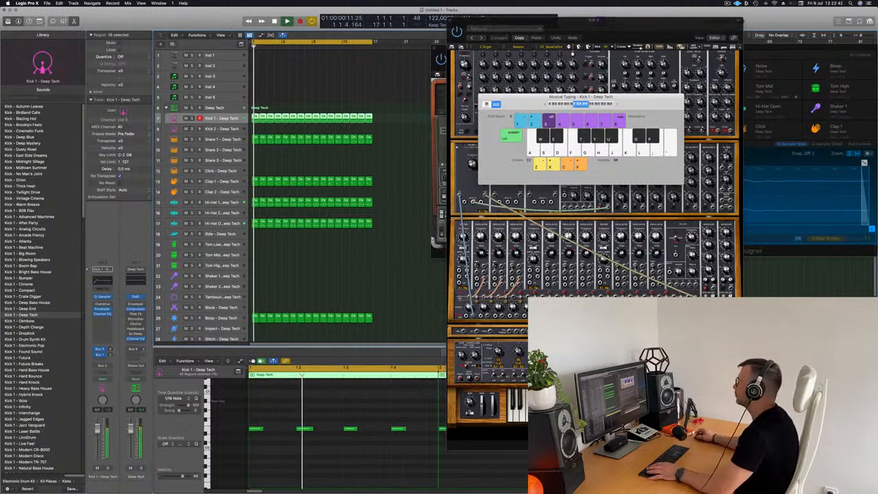
left_click_drag(593, 100, 578, 100)
left_click(217, 108)
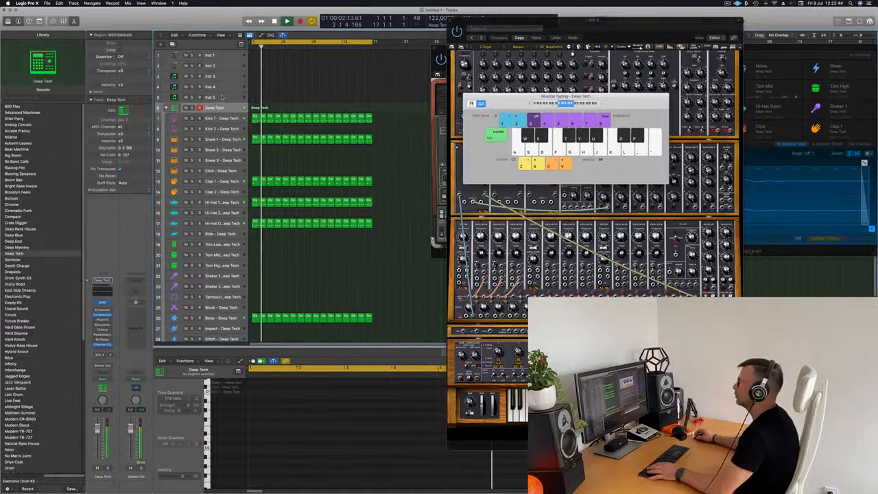
left_click(222, 97)
key("b")
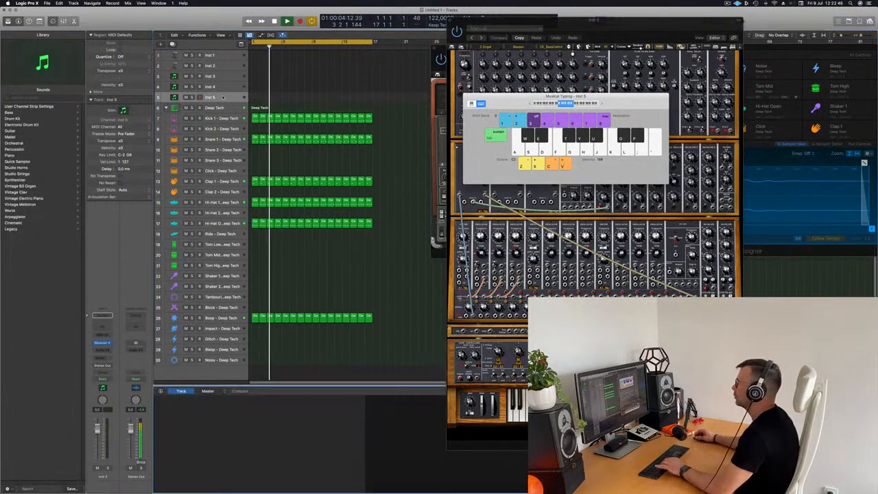
key("b")
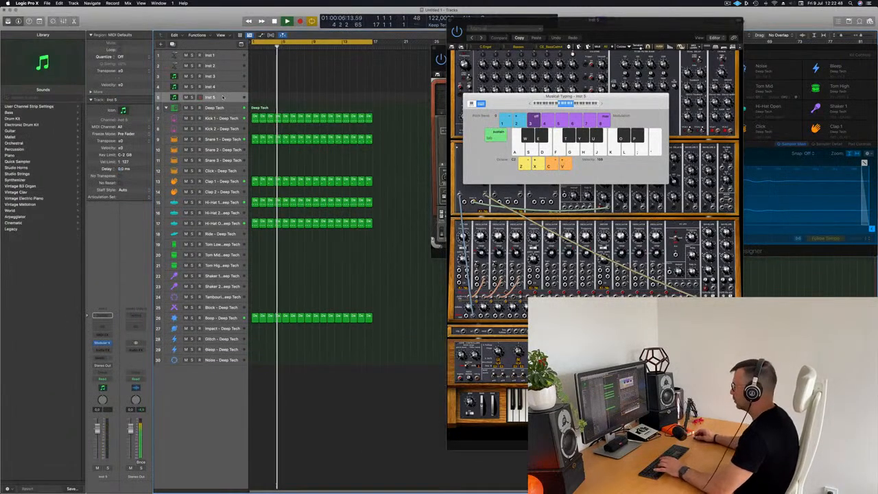
Play a melody phrase with a descending run on Inst 5 along with the loop
key("g")
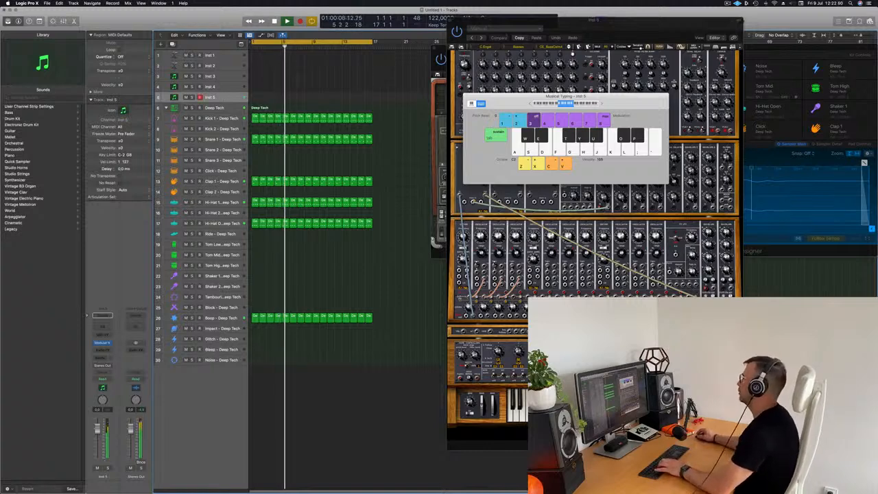
left_click_drag(511, 98, 484, 154)
key("f")
key("g")
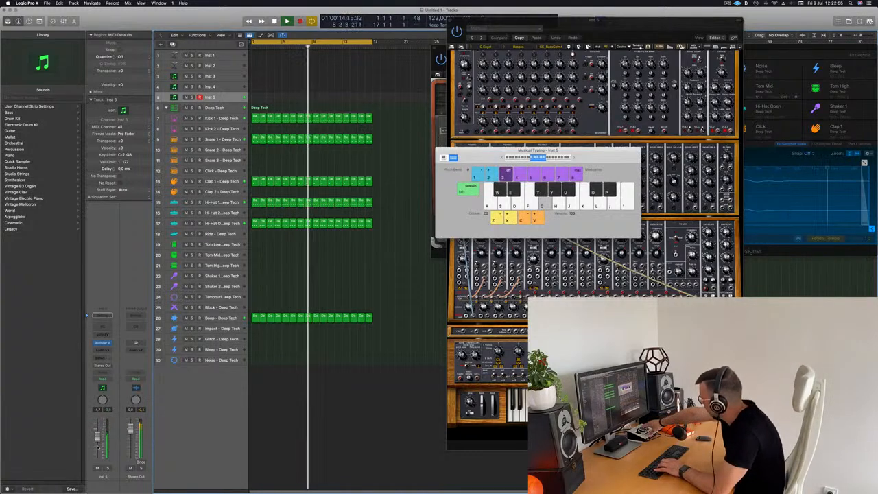
key("f")
key("g")
key("d")
key("a")
key("s")
key("l")
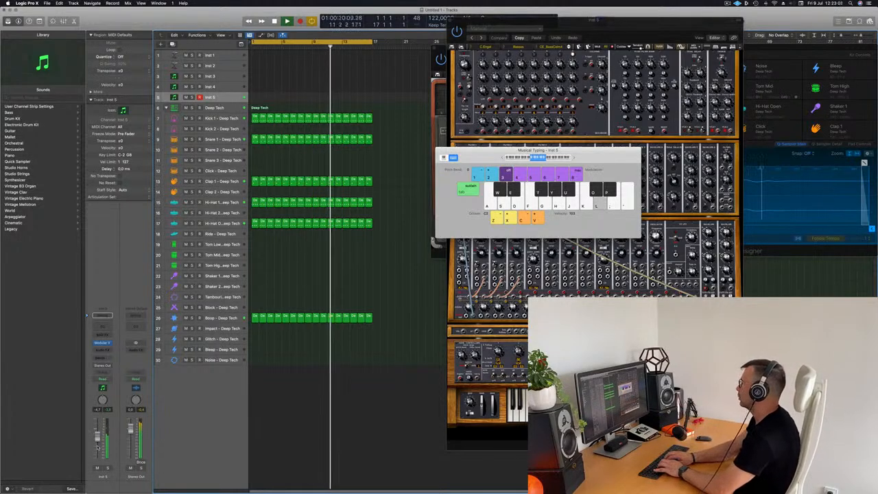
key("j")
key("k")
key("h")
key("f")
key("g")
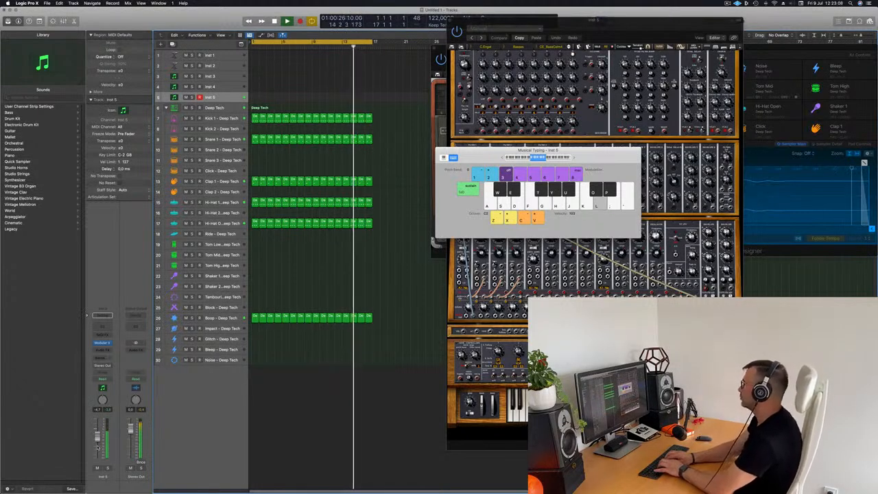
Try out the melody notes on the Musical Typing keys before recording
key("j")
key("k")
key("f")
key("g")
Record the played melody into a new Inst 5 region, then stop recording
key("r")
key("f")
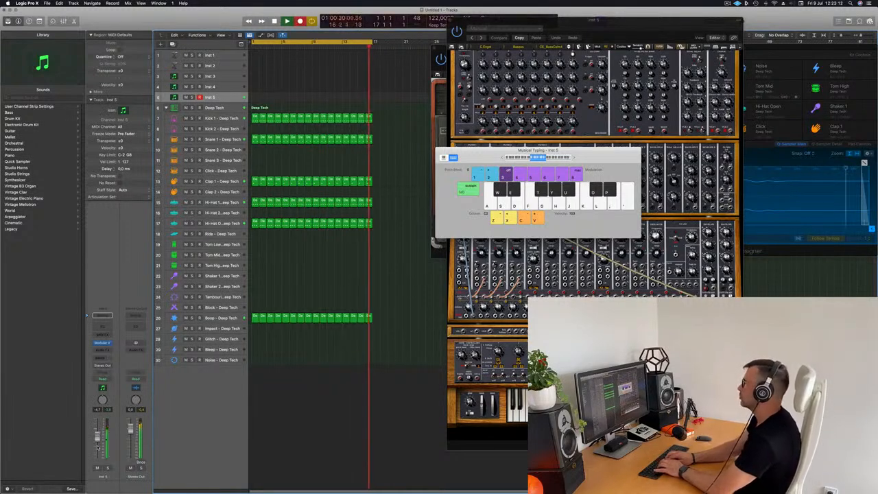
key("l")
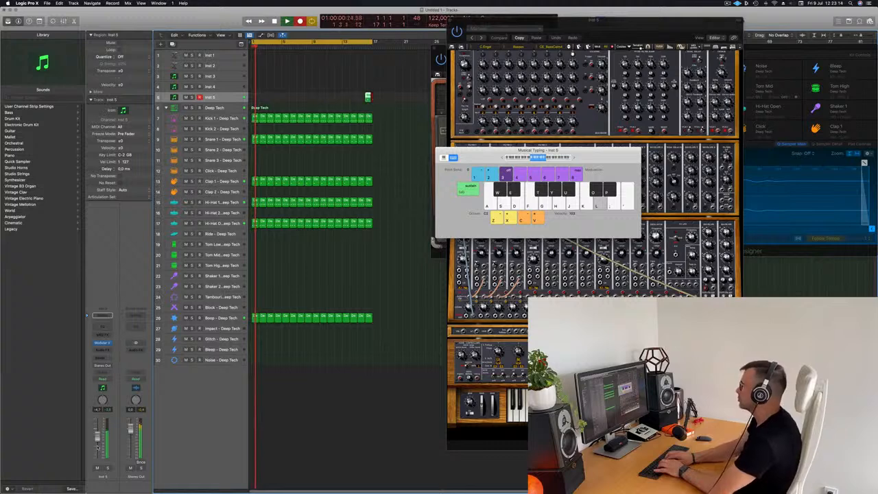
key("k")
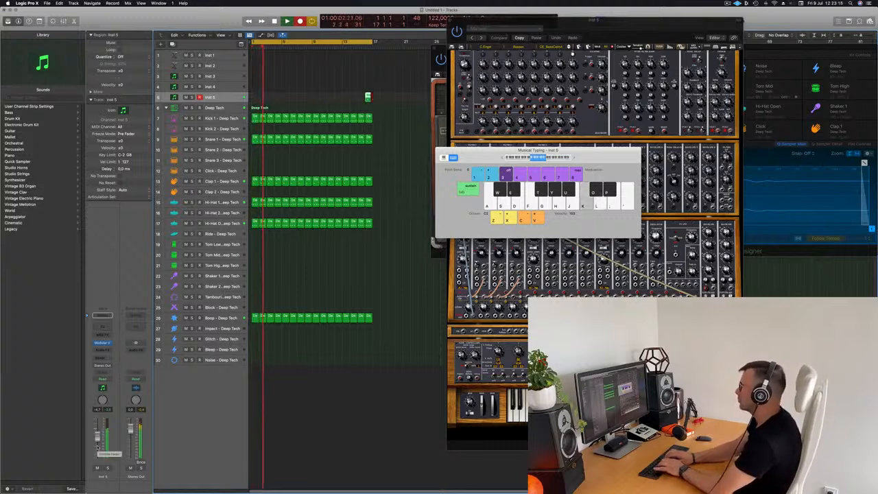
key("h")
key("f")
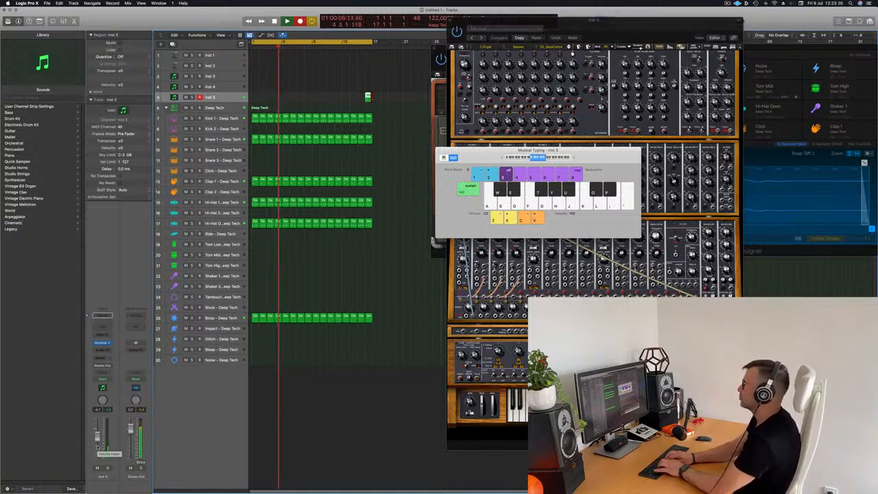
key("l")
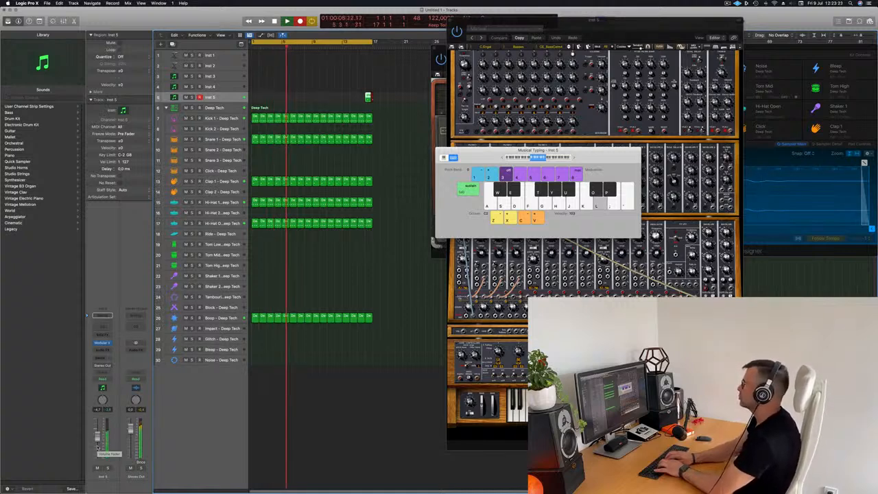
key("k")
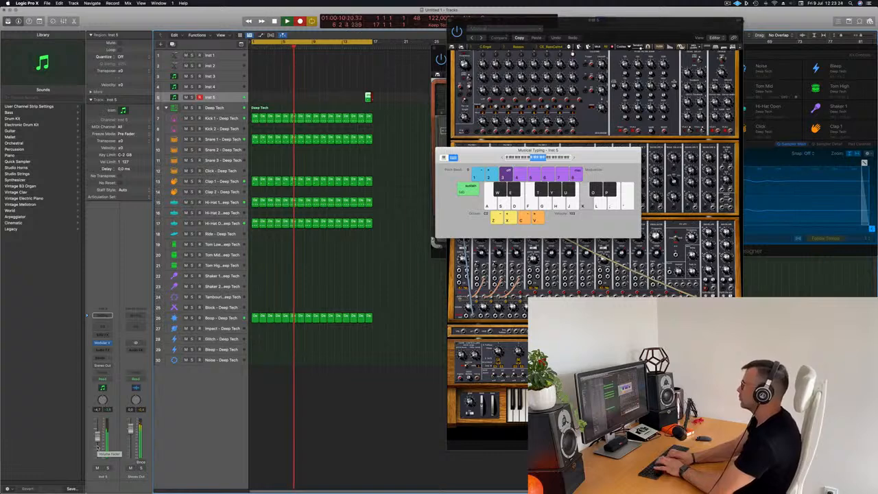
key("g")
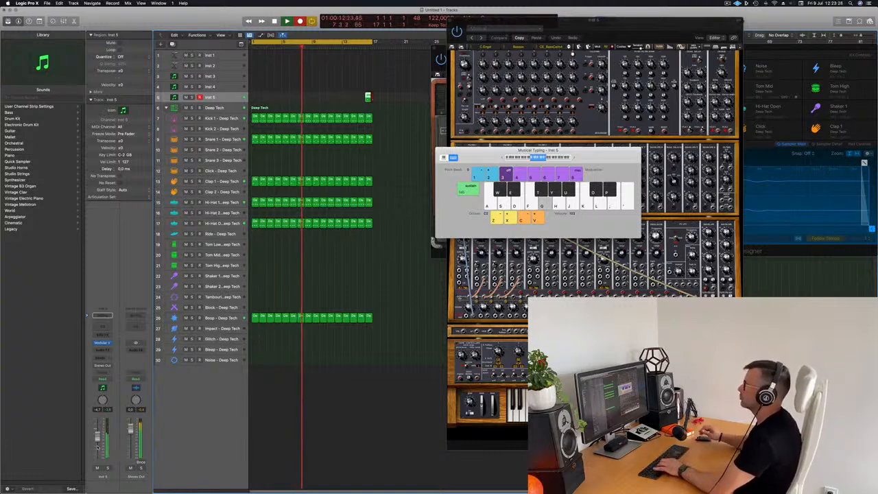
key("space")
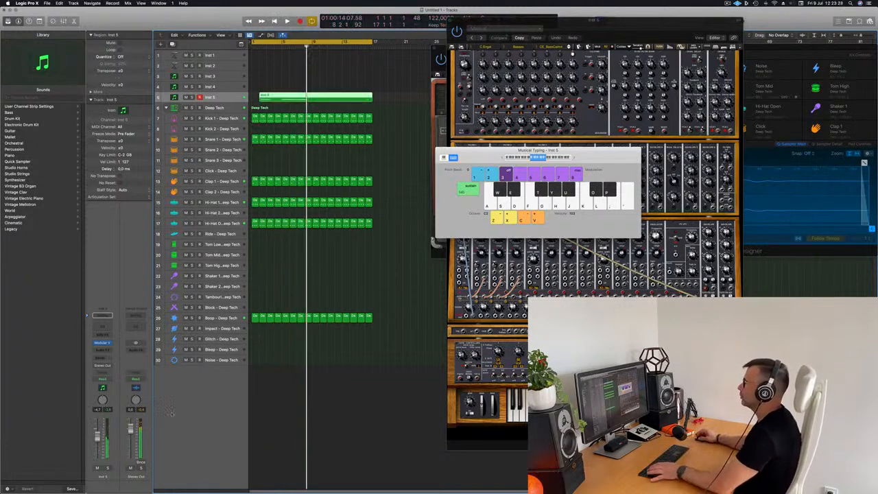
Split off and delete the empty start of the recorded region, moving the rest to bar 1
double_click(316, 95)
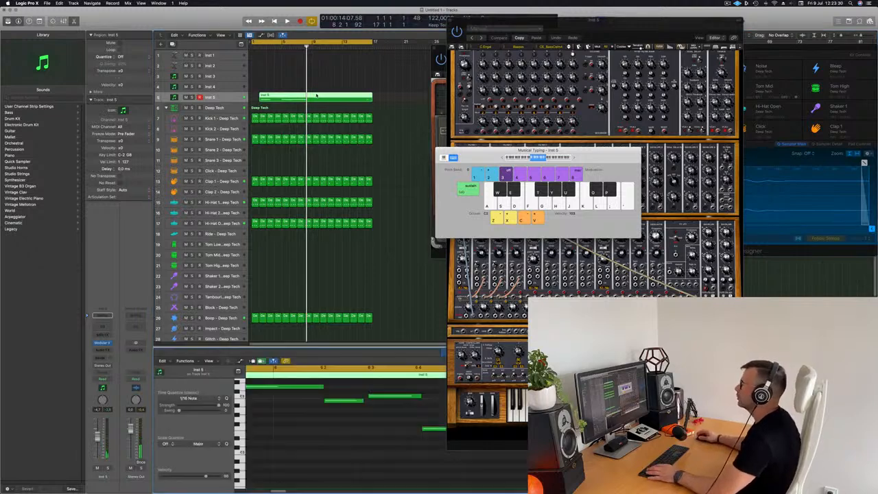
scroll(310, 452, "left", 5)
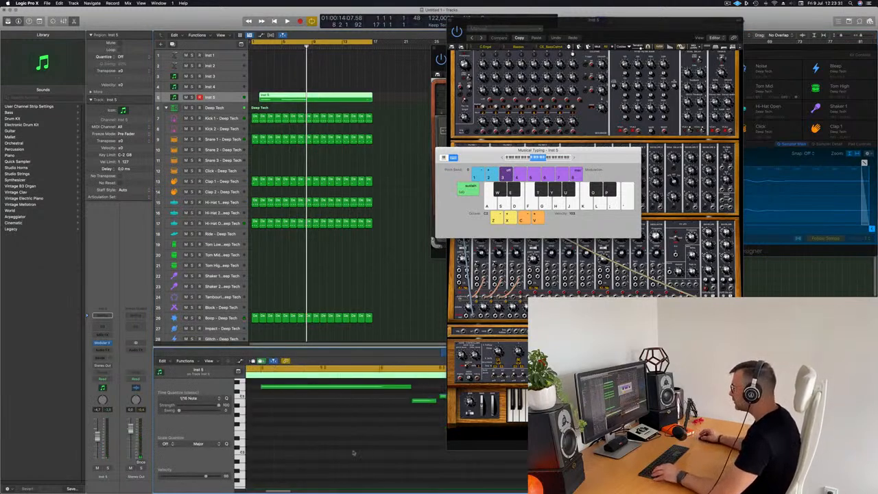
double_click(279, 98, "super")
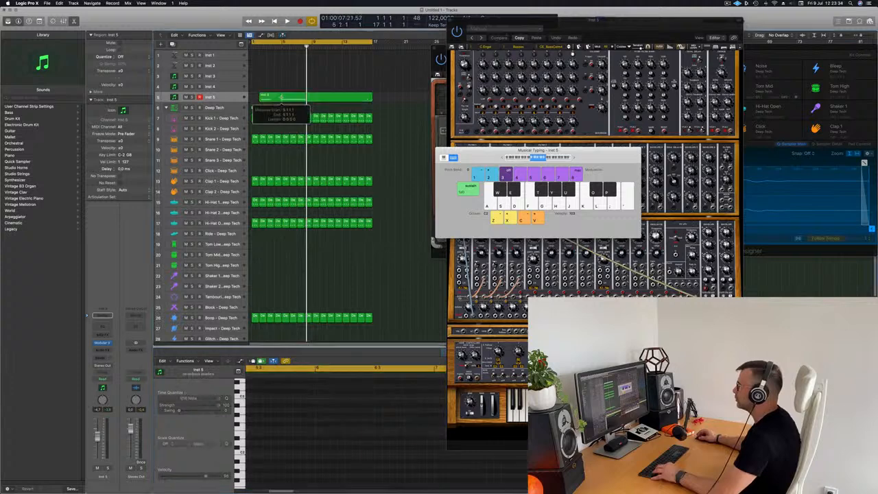
key("Return")
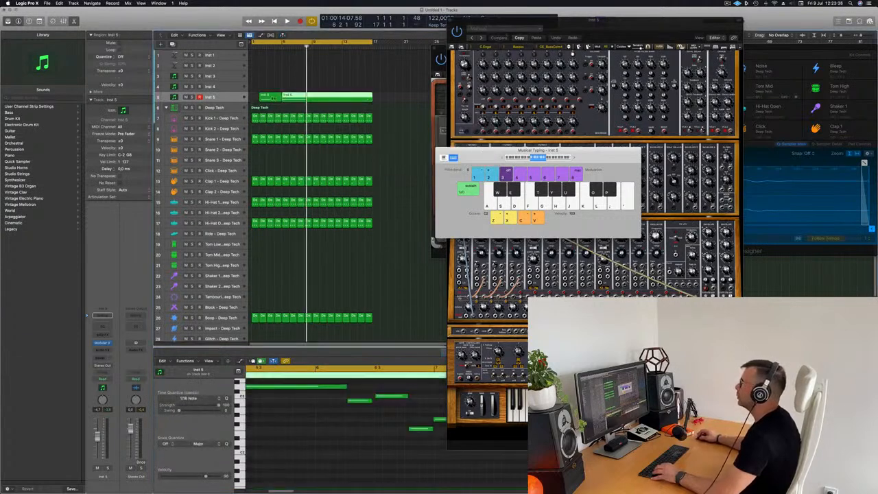
key("Delete")
left_click_drag(318, 99, 288, 100)
scroll(298, 413, "left", 15)
scroll(289, 425, "down", 3)
key("space")
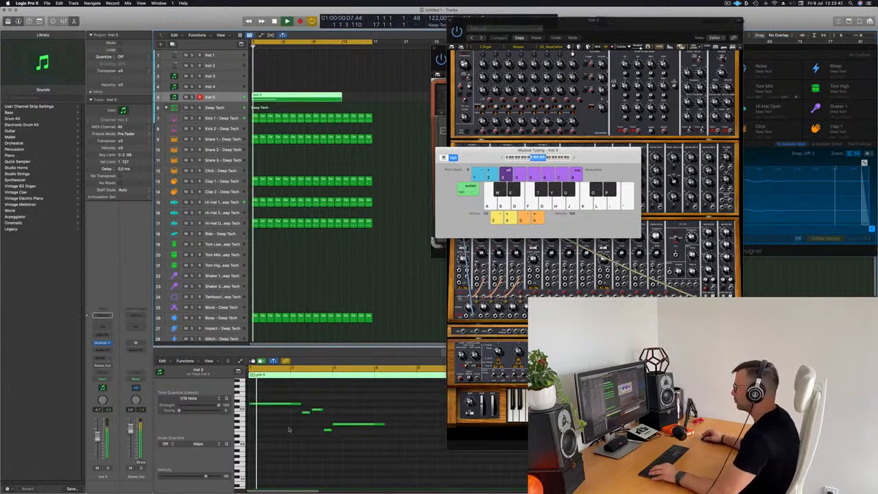
Lengthen the short melody note at bar 2 and another note slightly, auditioning the loop
left_click(286, 431)
scroll(308, 433, "right", 2)
scroll(316, 443, "left", 2)
scroll(316, 442, "up", 5)
key("space")
key("space")
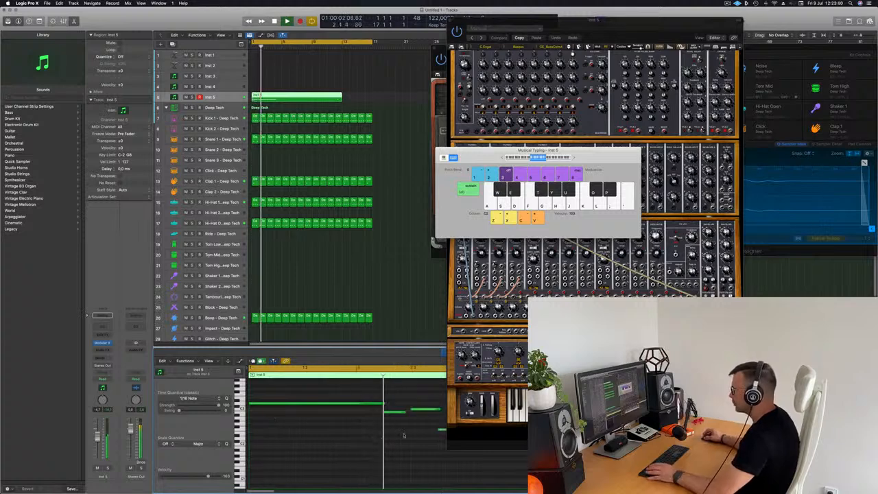
left_click_drag(406, 412, 412, 414)
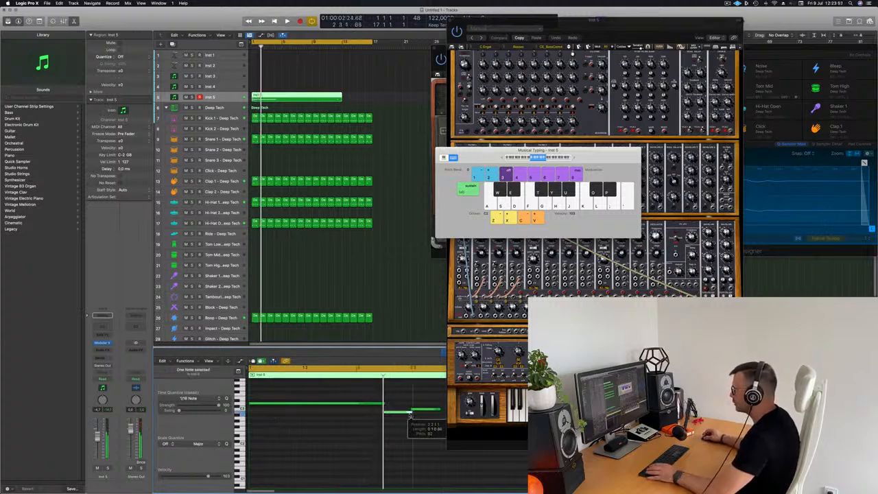
scroll(384, 417, "down", 5)
key("space")
key("space")
scroll(289, 417, "up", 5)
scroll(289, 417, "down", 2)
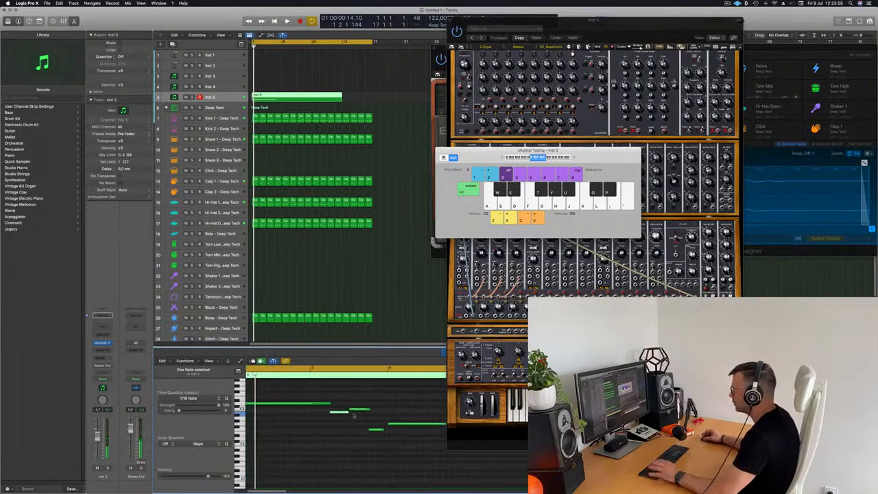
left_click_drag(382, 430, 387, 433)
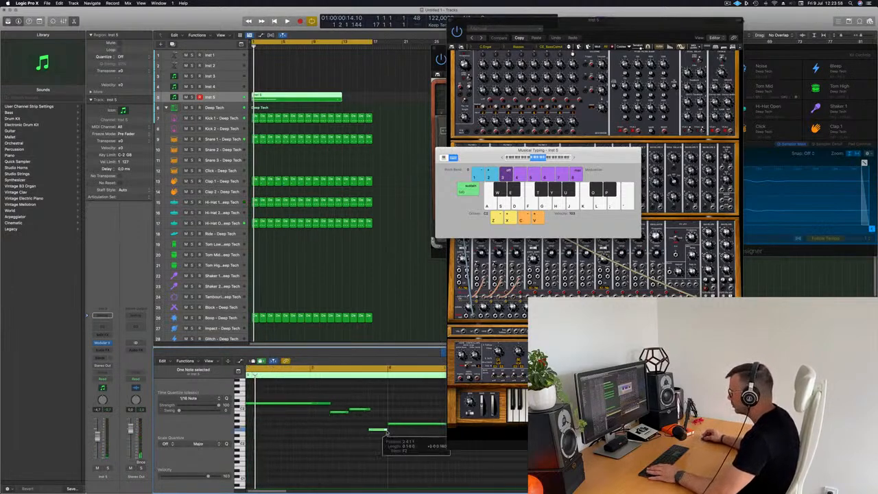
key("space")
Shorten the first note slightly and lengthen the long bass note in the Piano Roll
left_click_drag(585, 157, 807, 73)
scroll(319, 407, "down", 1)
left_click_drag(336, 404, 332, 405)
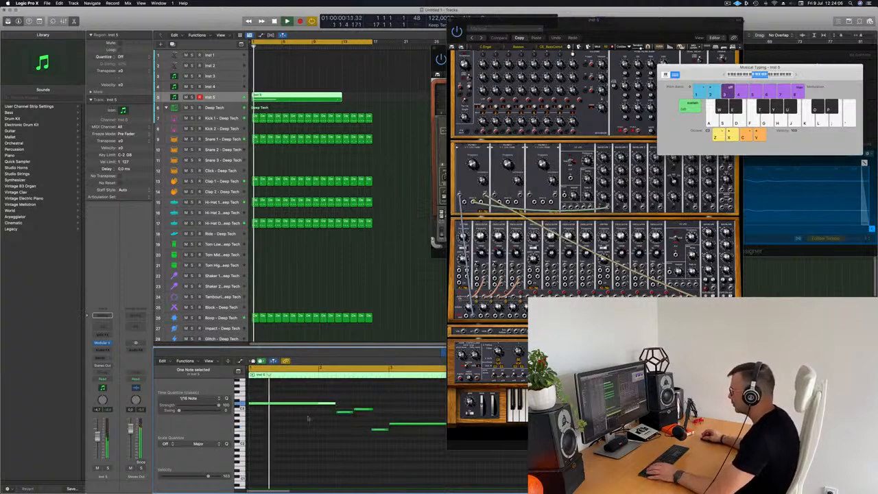
left_click(305, 440)
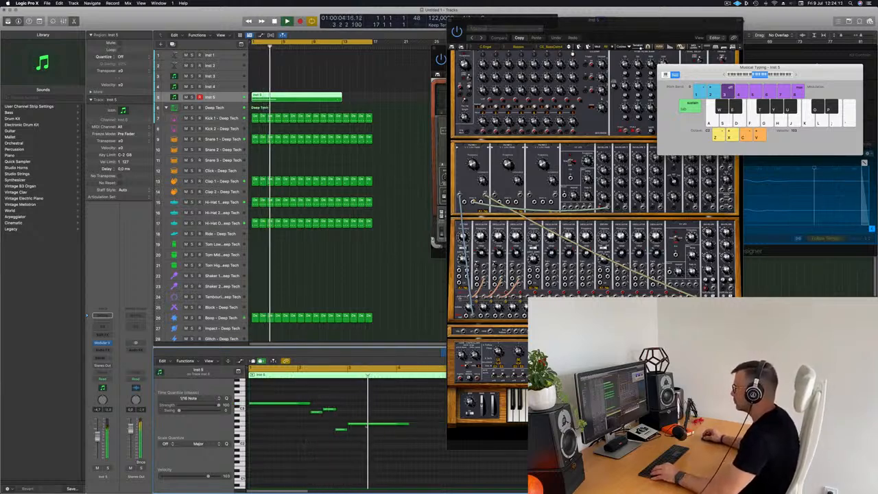
left_click_drag(375, 424, 394, 426)
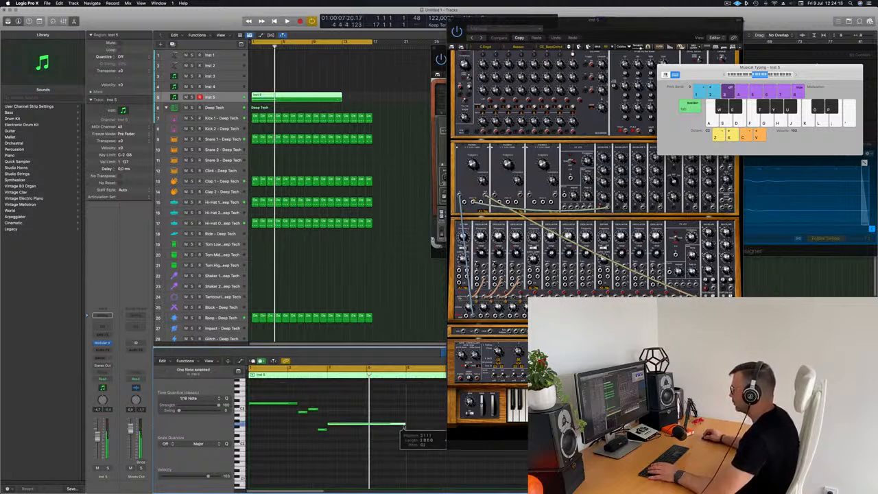
key("Return")
left_click(364, 401)
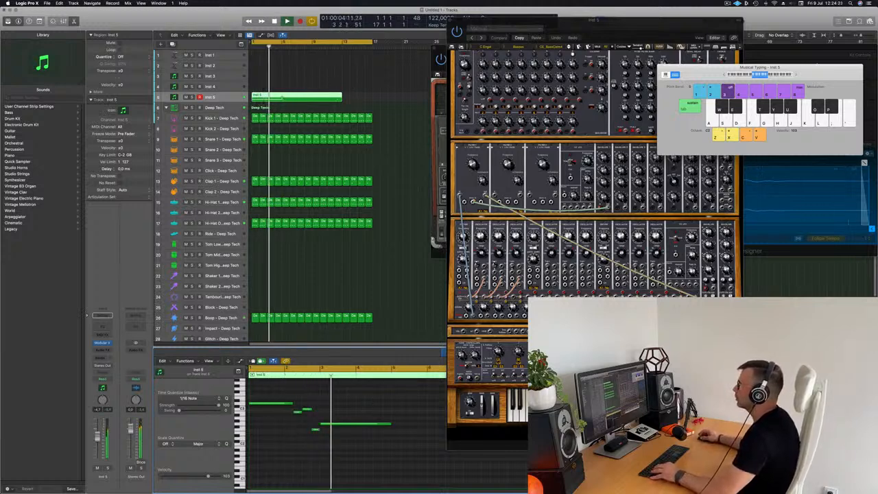
Cut the Inst 5 region at bar 5, delete the remainder, and repeat it three times
double_click(282, 97, "super")
key("BackSpace")
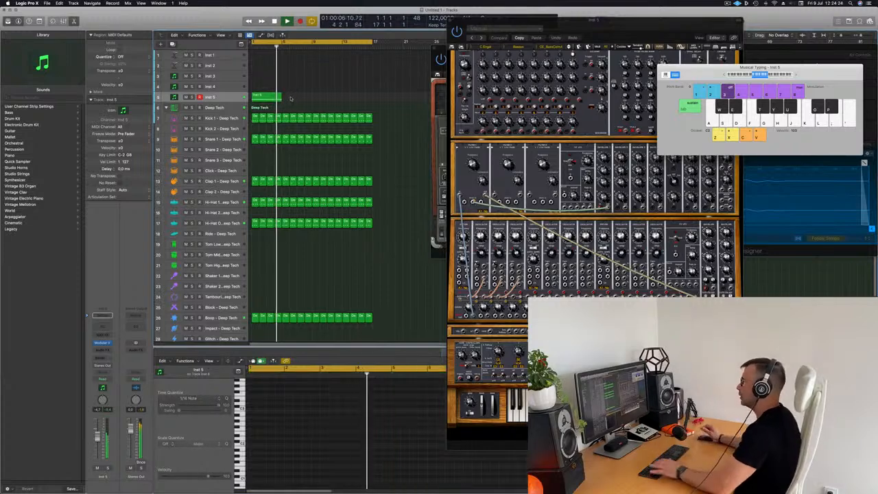
key("Return")
left_click(260, 96)
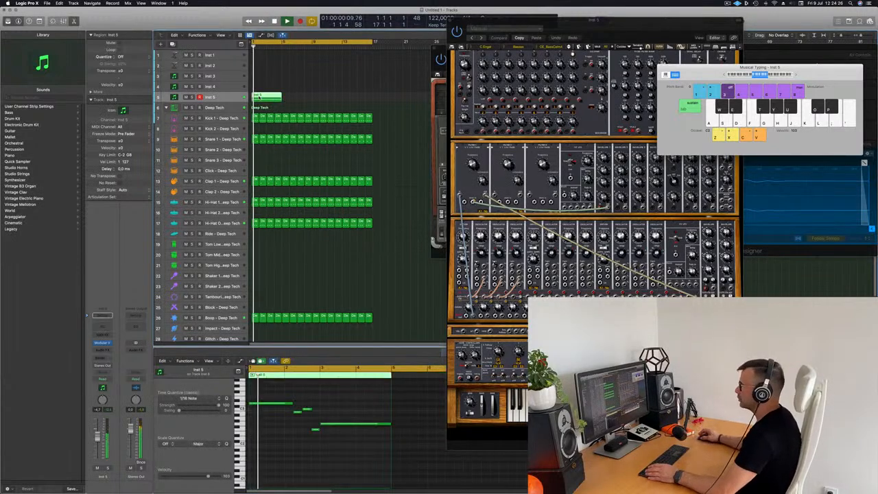
key("Return")
left_click(275, 433)
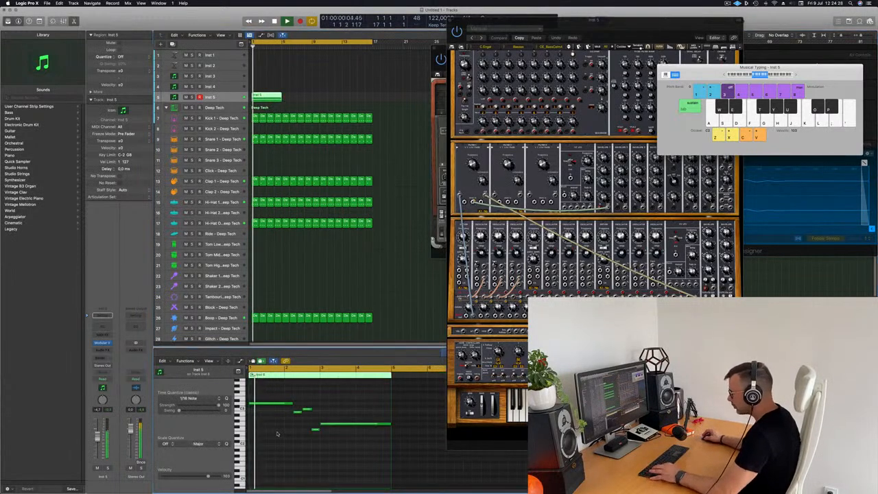
key("super+a")
left_click(327, 93)
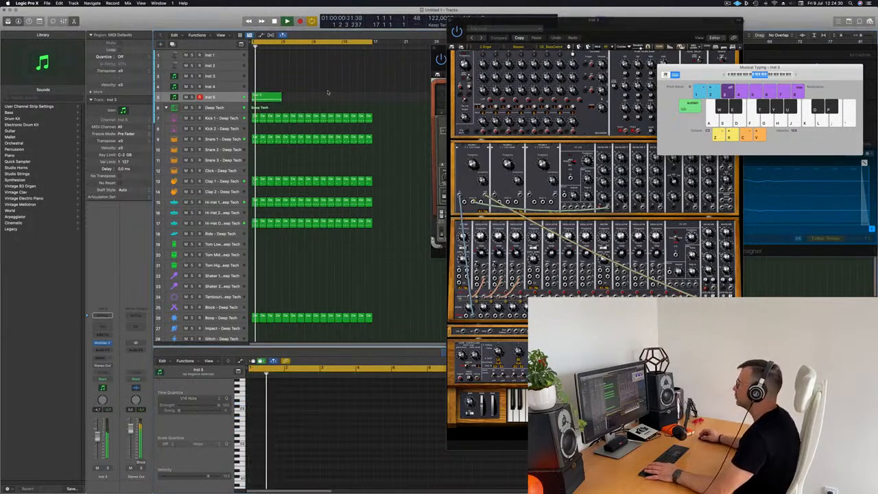
left_click(274, 100)
key("super+r")
key("super+r")
key("super+r")
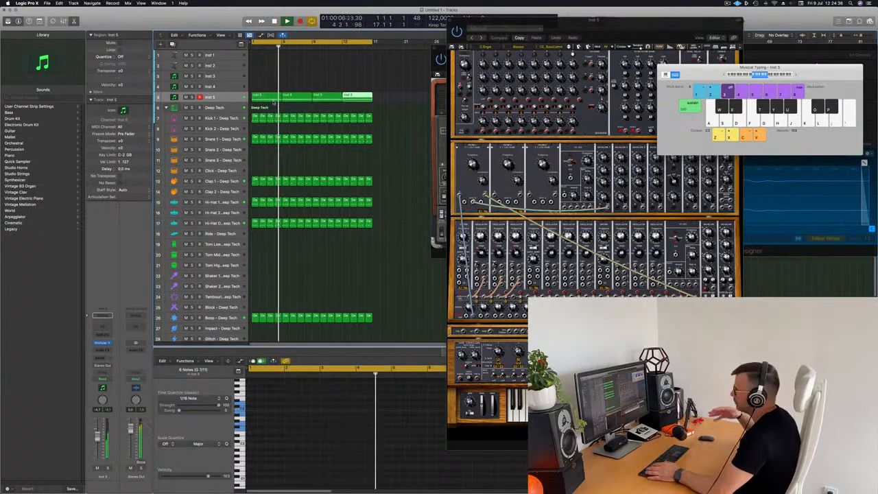
Select all four Inst 5 regions and drag the track's lower edge down to enlarge it
left_click_drag(611, 26, 601, 28)
key("Return")
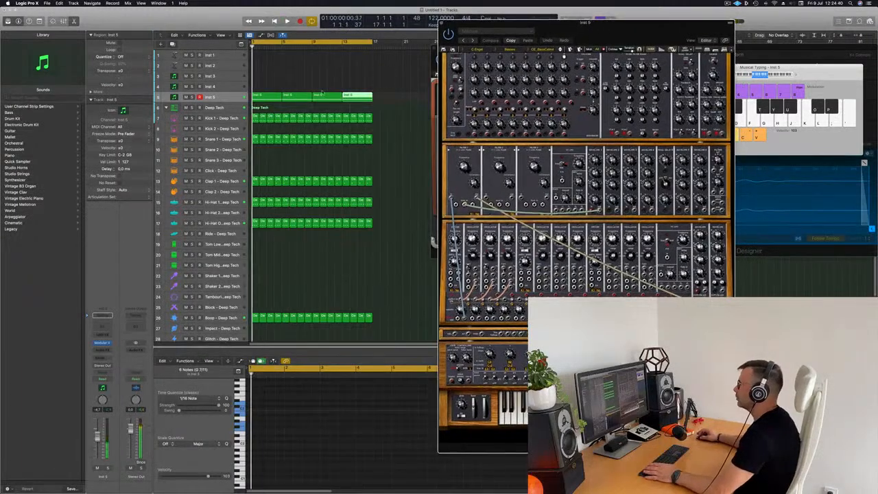
left_click(288, 89)
left_click(229, 100)
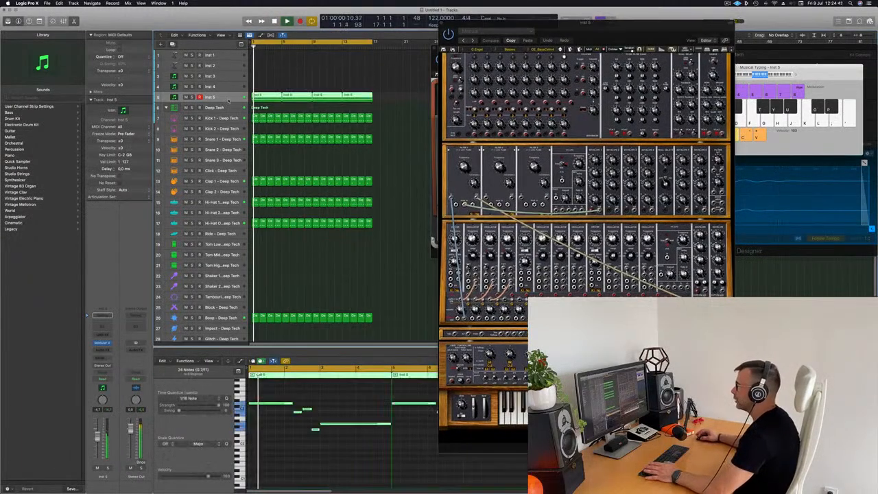
left_click(289, 80)
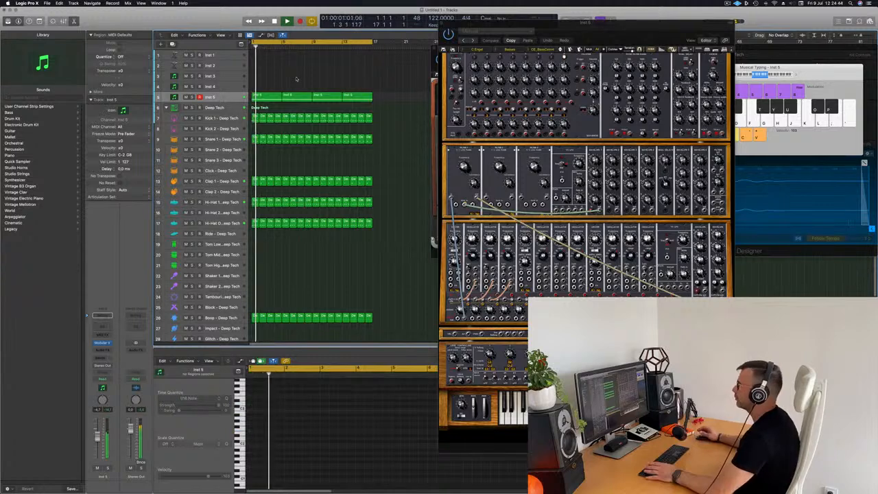
key("space")
left_click_drag(593, 30, 663, 27)
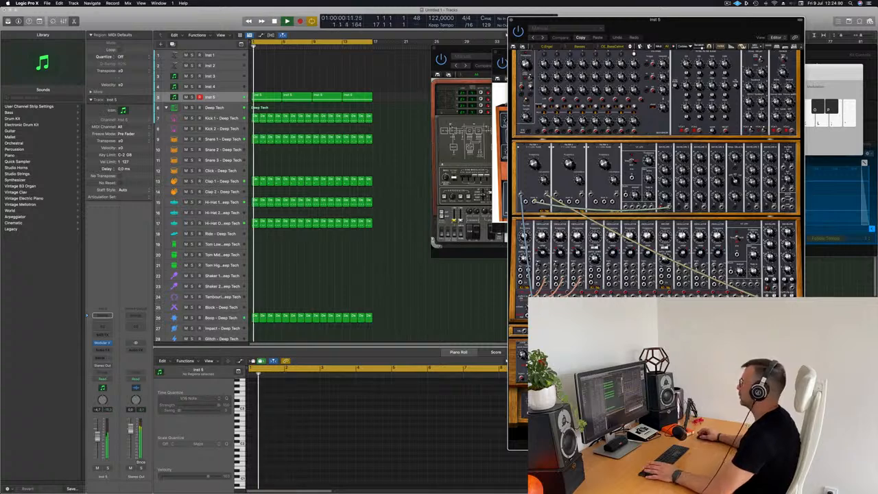
left_click_drag(659, 26, 601, 32)
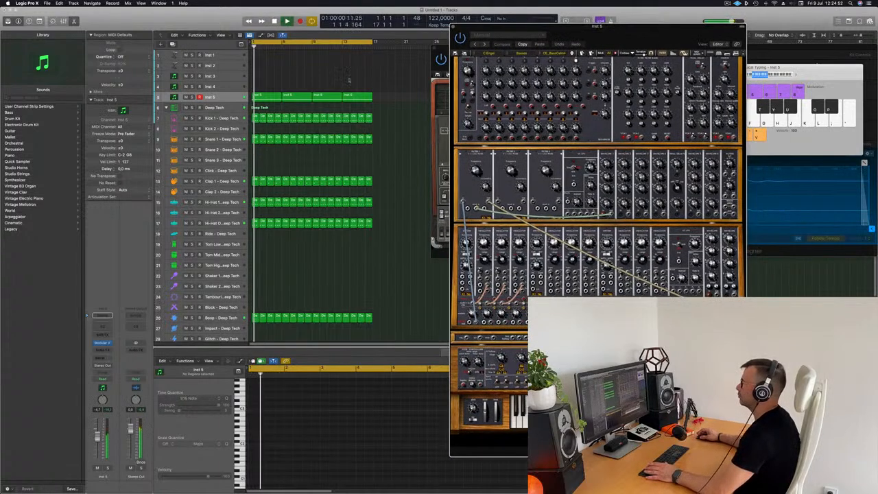
left_click(230, 98)
left_click_drag(229, 103, 233, 150)
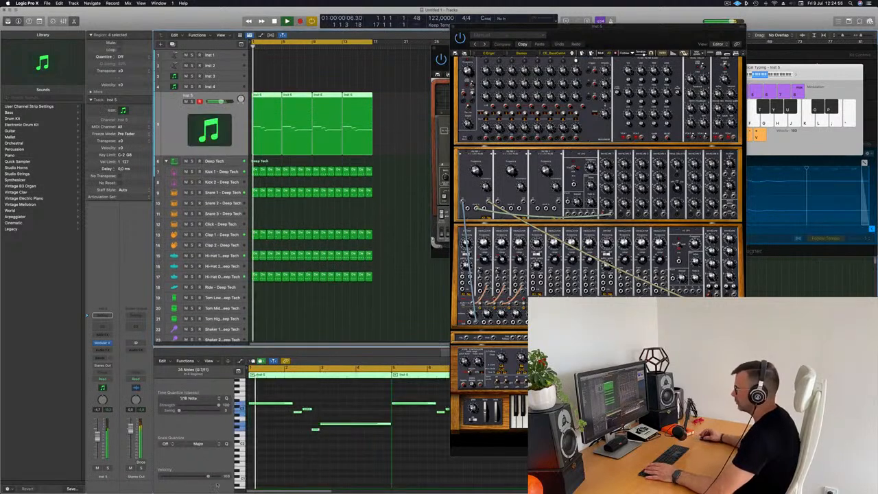
Raise the first Inst 5 note slightly in pitch and play the loop
left_click(271, 446)
scroll(276, 413, "up", 5)
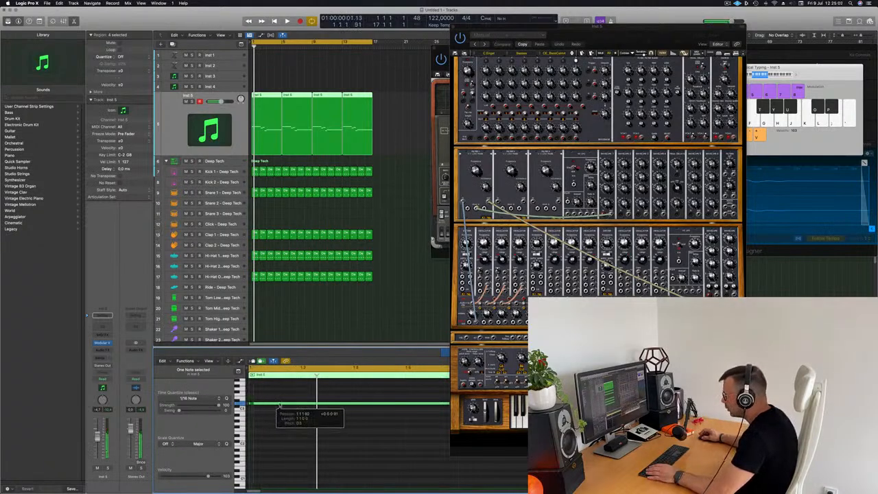
left_click_drag(280, 407, 250, 402)
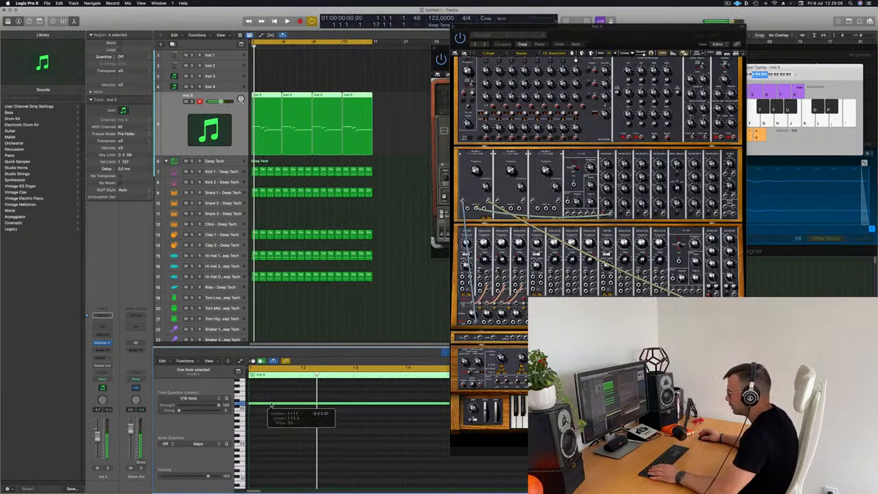
scroll(273, 401, "down", 4)
scroll(274, 401, "down", 5)
key("space")
key("space")
Delete the three copied regions and repeat the edited region three times across bars 1–4
left_click_drag(399, 90, 299, 109)
key("Delete")
left_click(268, 108)
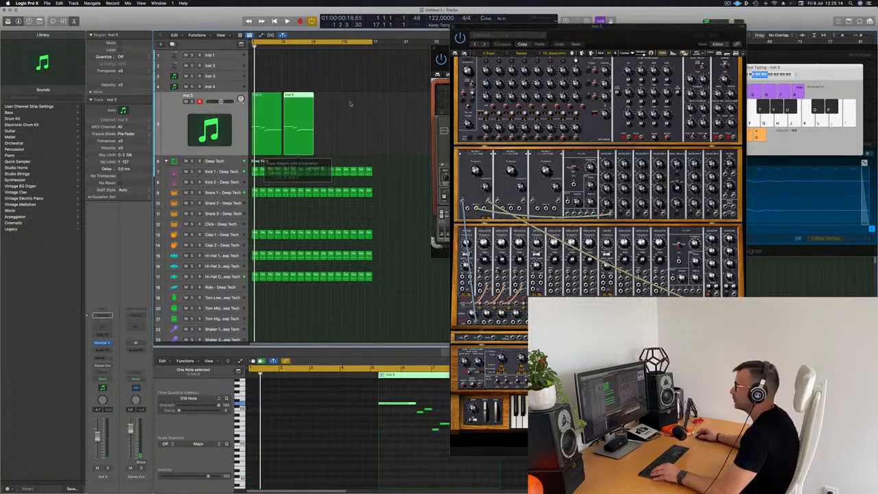
key("super+z")
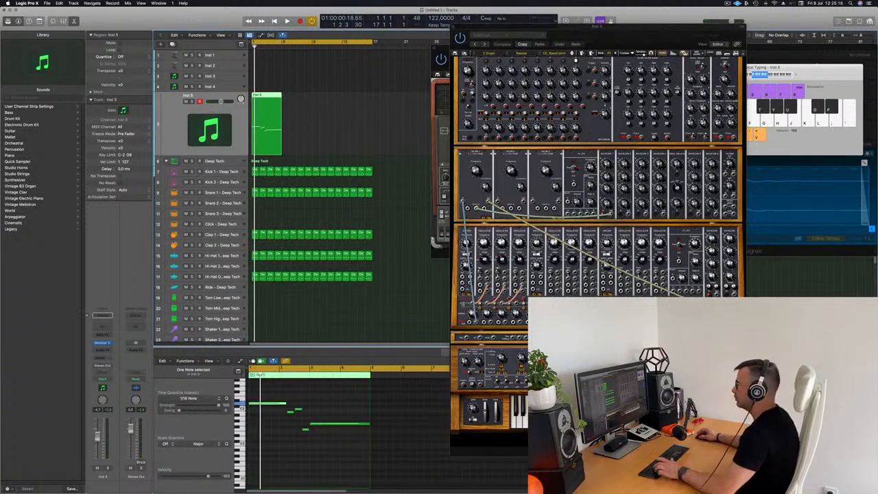
key("alt+r")
left_click_drag(264, 132, 266, 131)
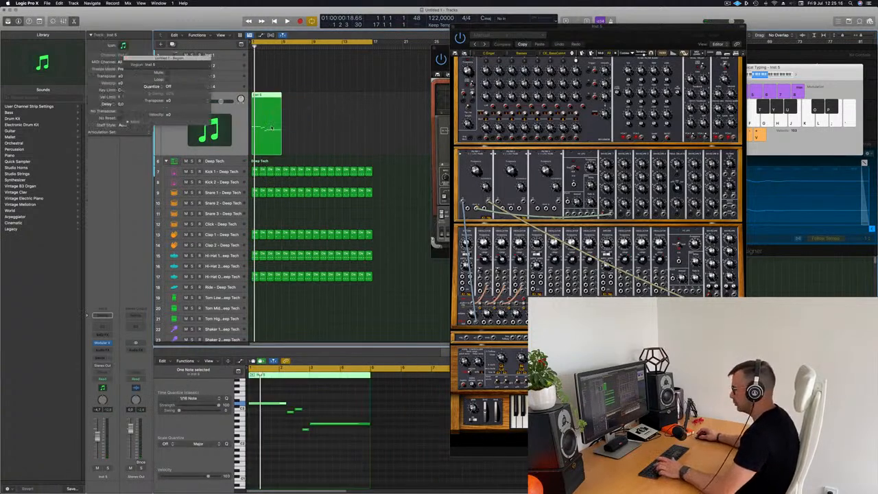
key("alt+r")
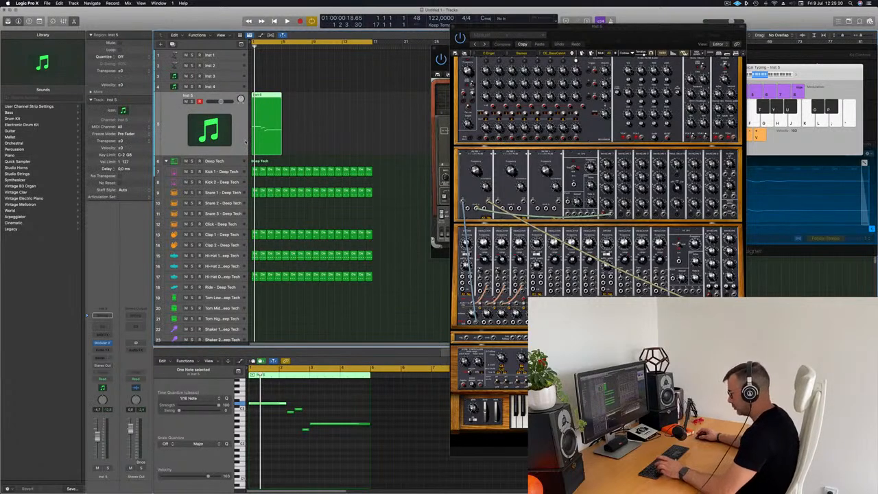
key("super+r")
key("super+r")
key("super+r")
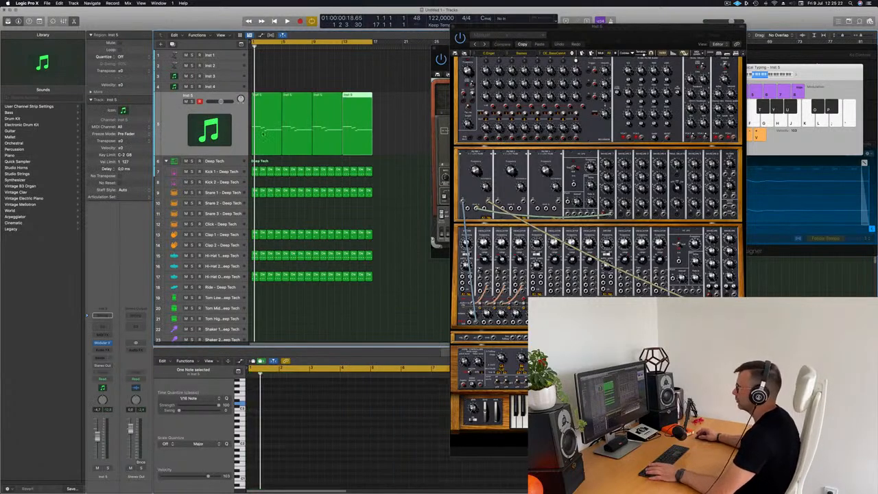
key("space")
key("space")
double_click(192, 96)
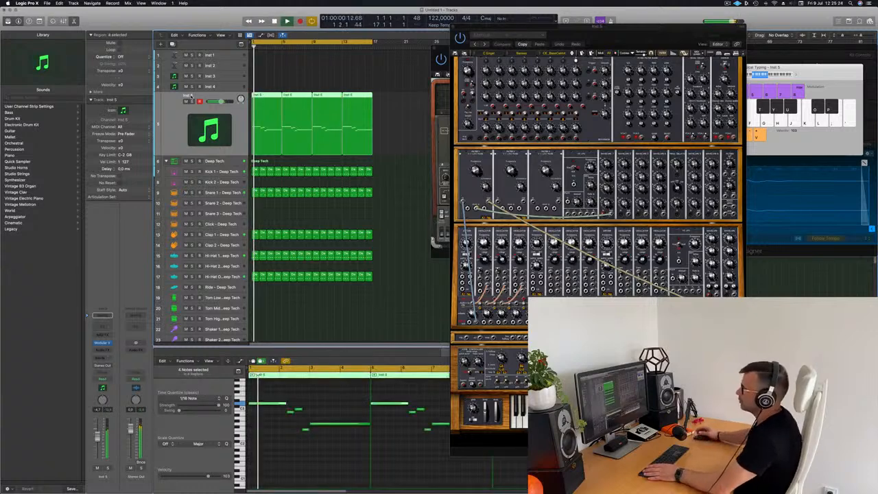
Rename the Inst 5 track to 'Bass 1'
type("Bass 1")
key("Return")
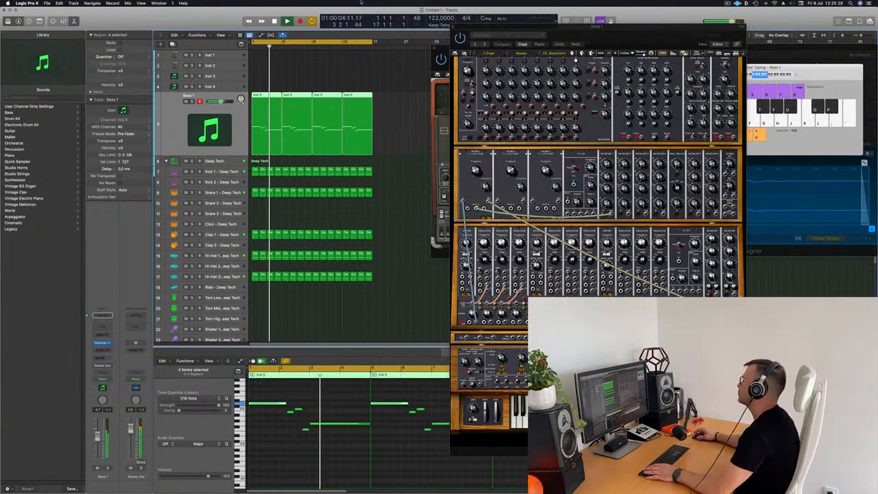
left_click_drag(624, 40, 494, 42)
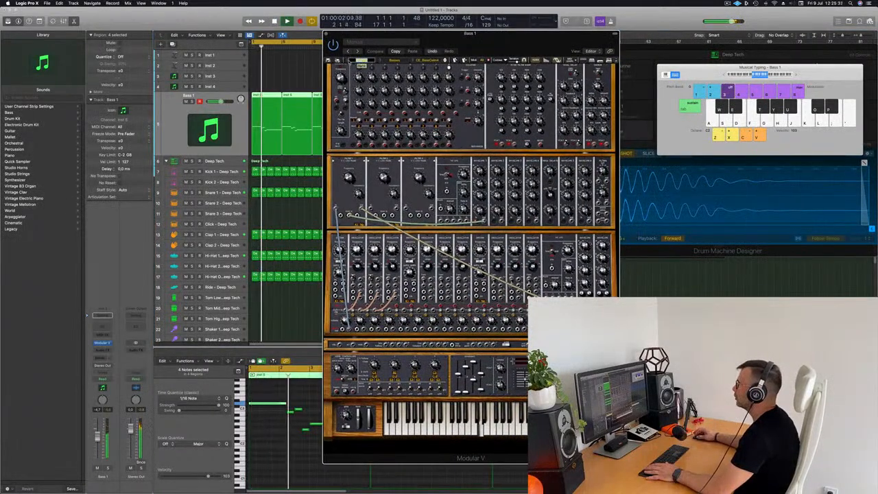
Load the CE_BassCelm4 bass preset on the Modular V synth
left_click(348, 60)
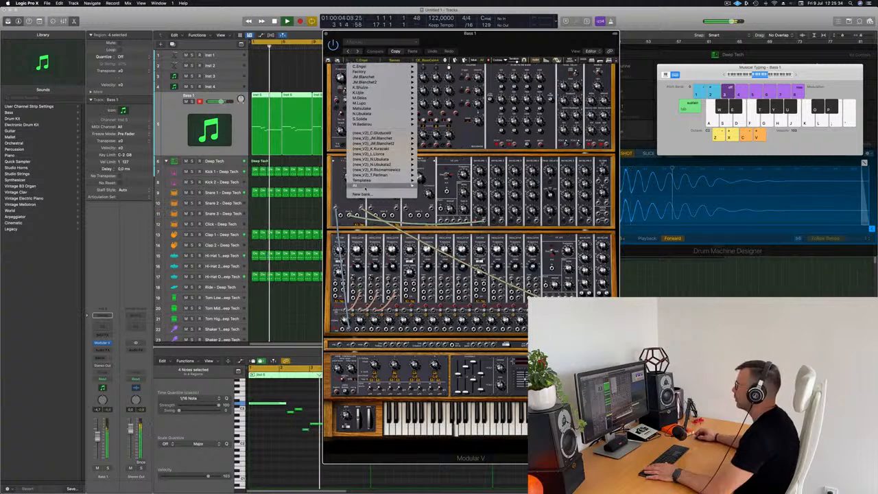
mouse_move(365, 187)
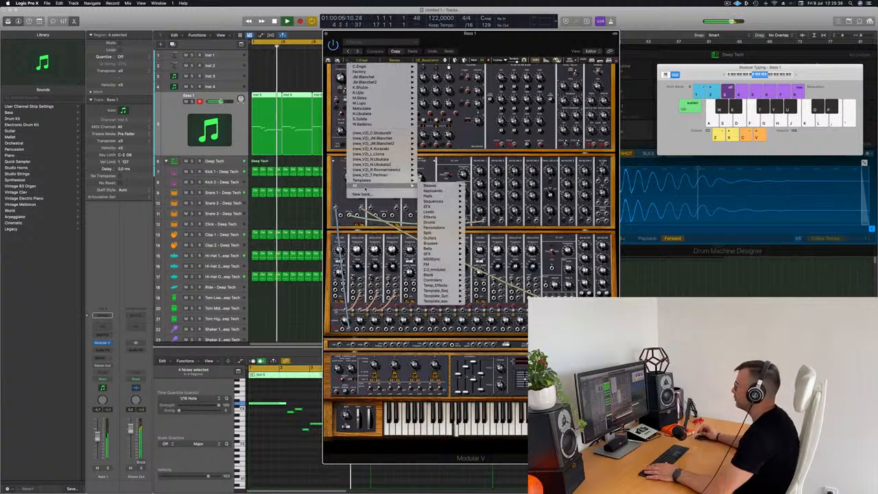
mouse_move(433, 186)
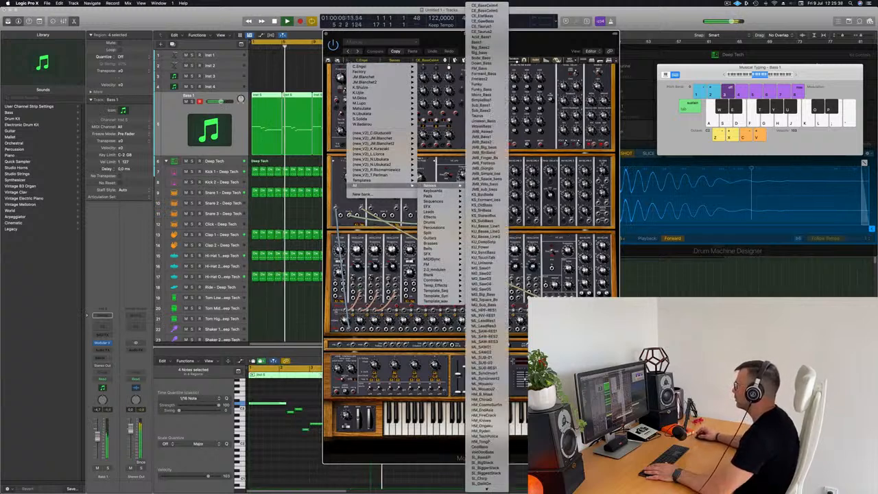
left_click(482, 6)
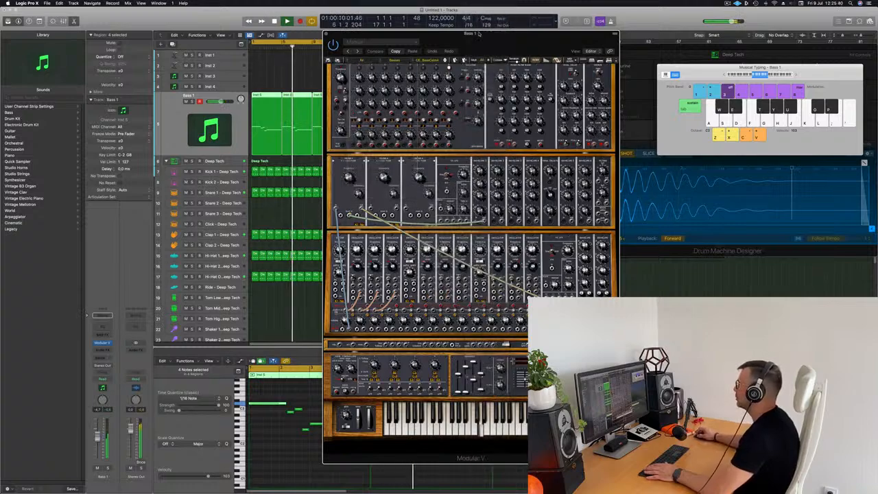
mouse_move(478, 33)
left_mouse_down()
mouse_move(601, 33)
mouse_move(493, 25)
left_mouse_up()
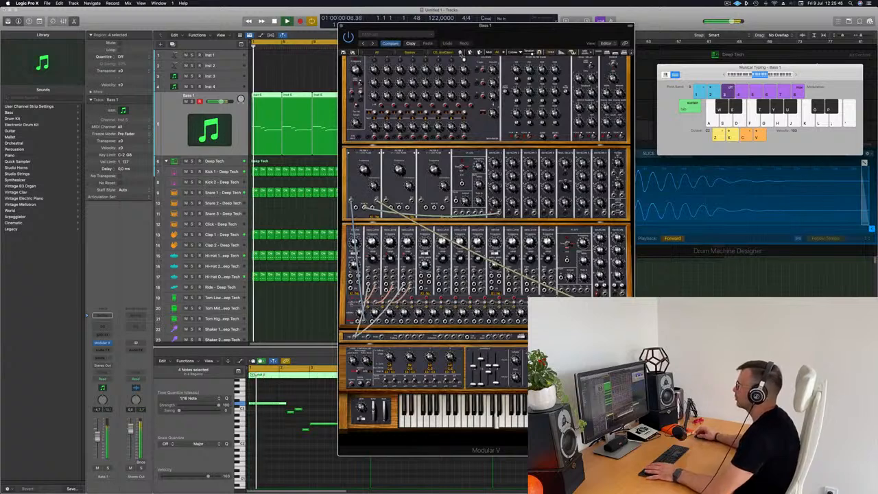
left_click_drag(463, 58, 488, 69)
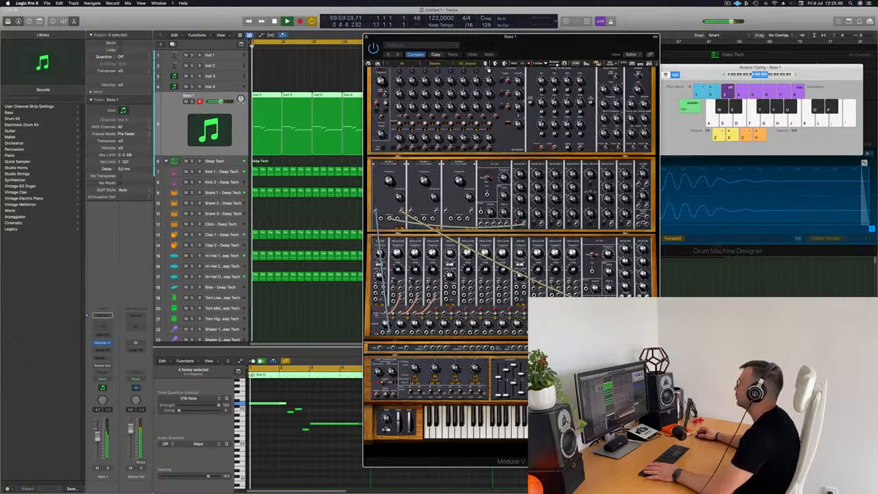
Step through Big_beat, Slide_Bass, Basic_Bass, FM_Bass and Fretlezz, settling on Mono_Bass
mouse_move(524, 43)
left_mouse_down()
mouse_move(469, 52)
mouse_move(520, 55)
left_mouse_up()
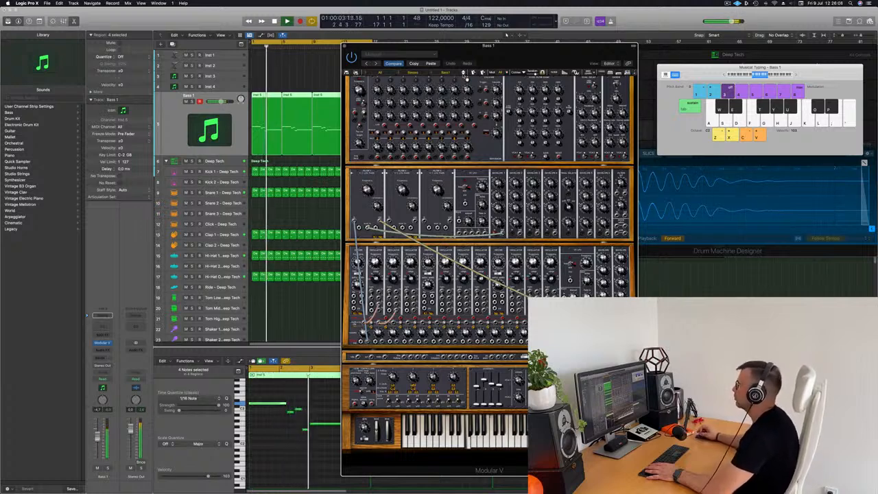
left_click(464, 75)
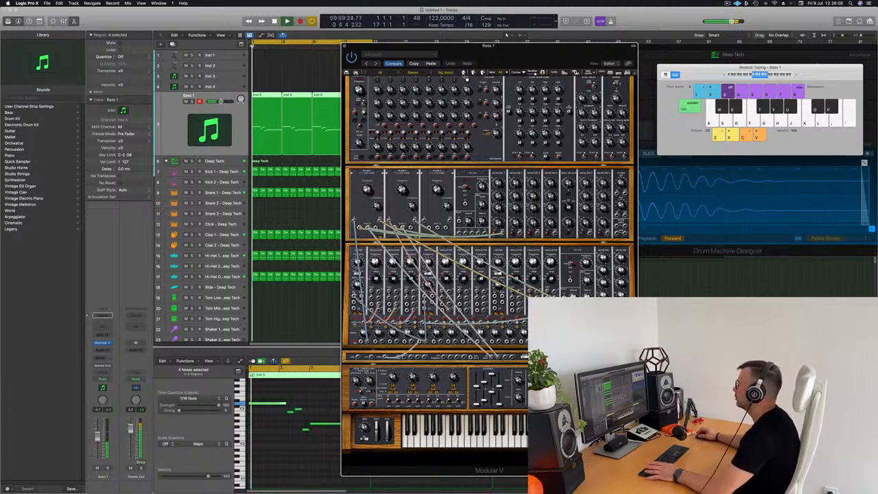
left_click(464, 75)
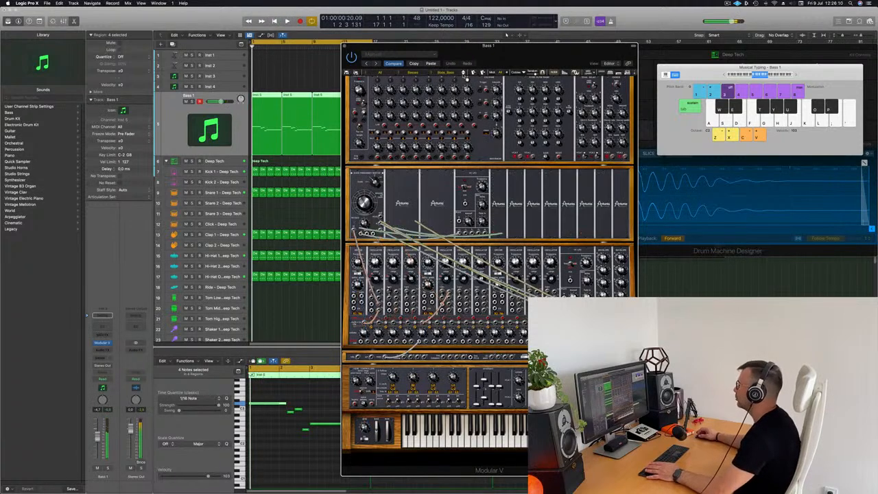
left_click(465, 76)
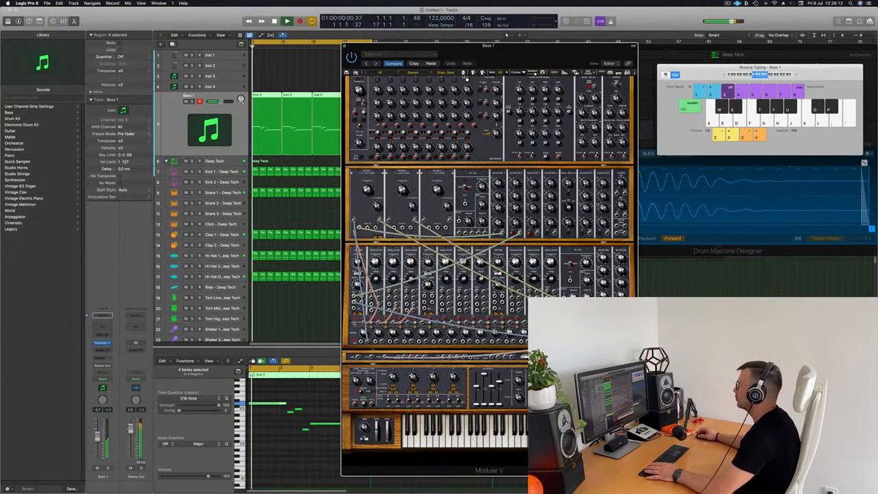
left_click(465, 75)
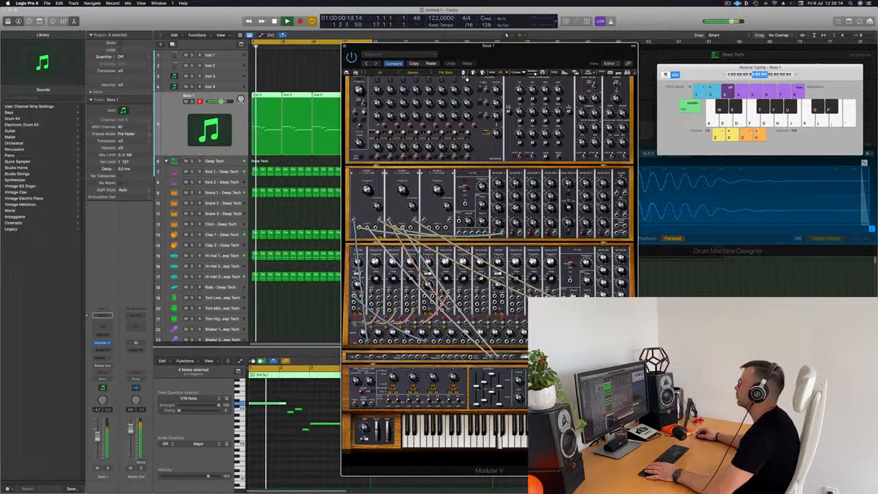
left_click(465, 76)
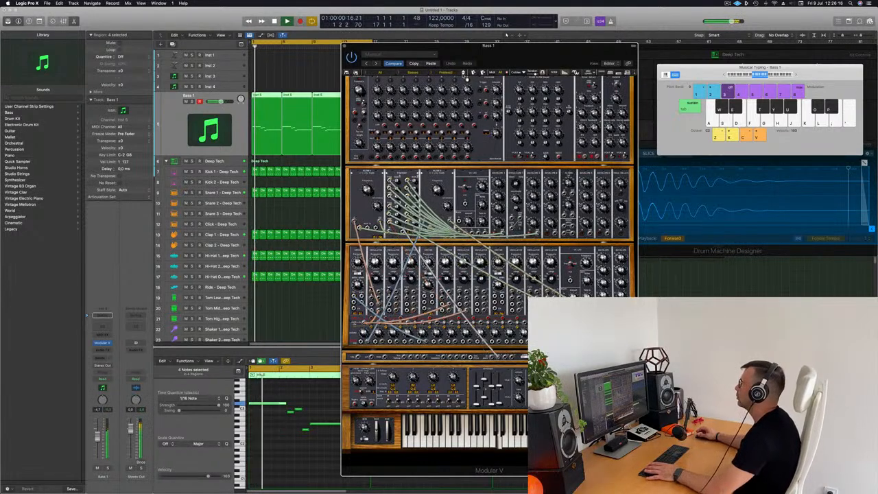
left_click(465, 76)
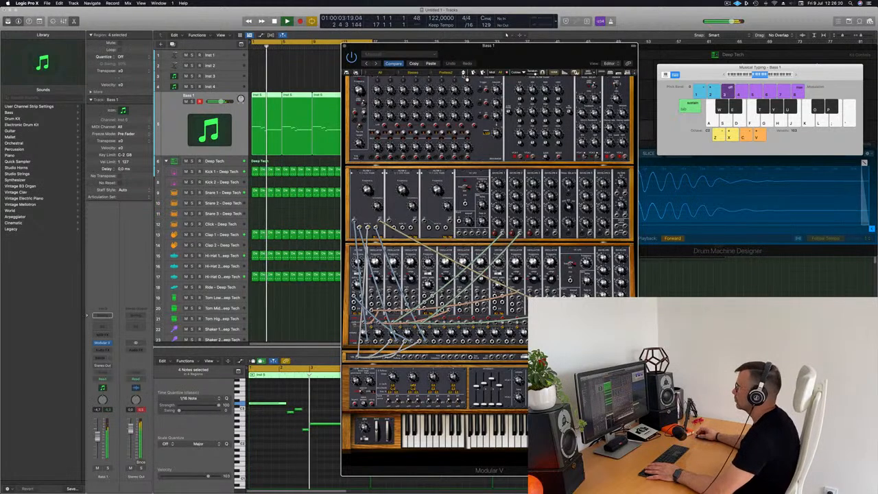
left_click(465, 76)
left_click(465, 77)
left_click(465, 77)
left_click(465, 77)
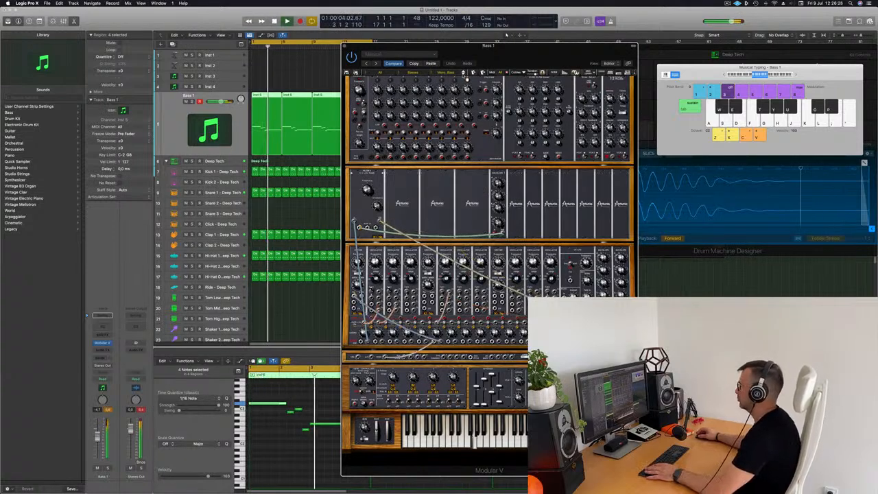
Raise the Bass 1 track fader while the loop plays from the start
mouse_move(499, 60)
left_mouse_down()
mouse_move(481, 68)
mouse_move(504, 65)
left_mouse_up()
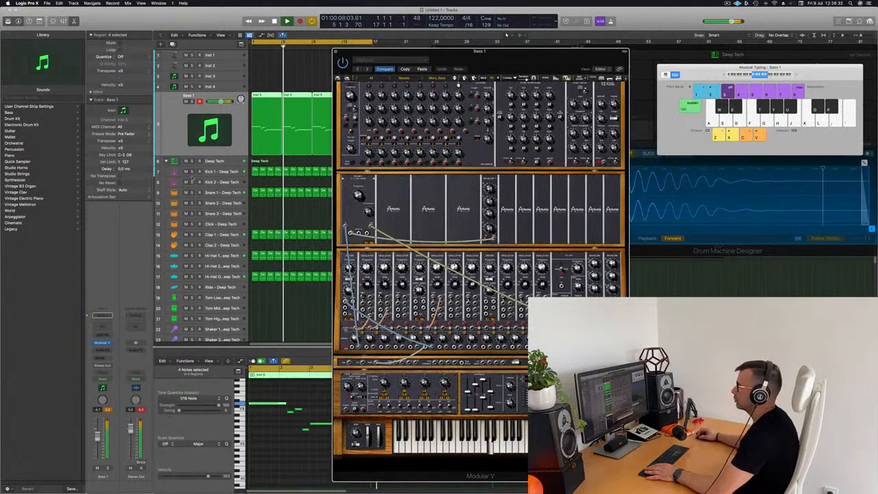
left_click(201, 114)
key("Return")
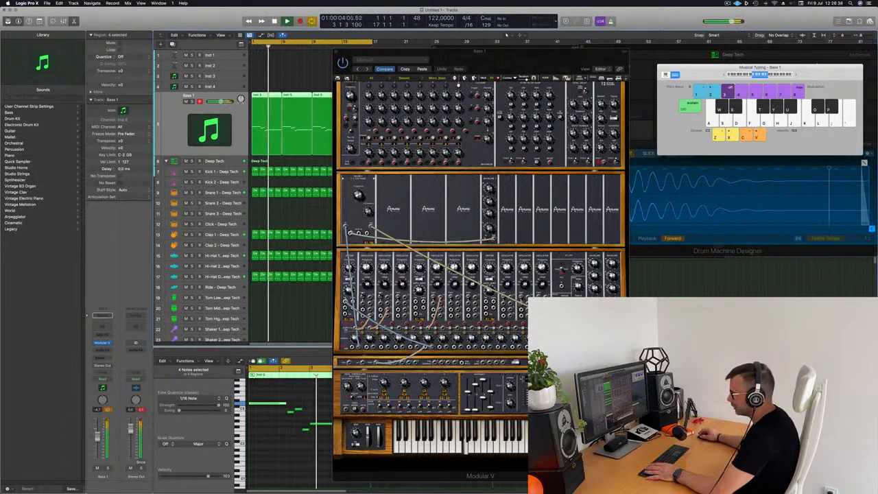
key("Return")
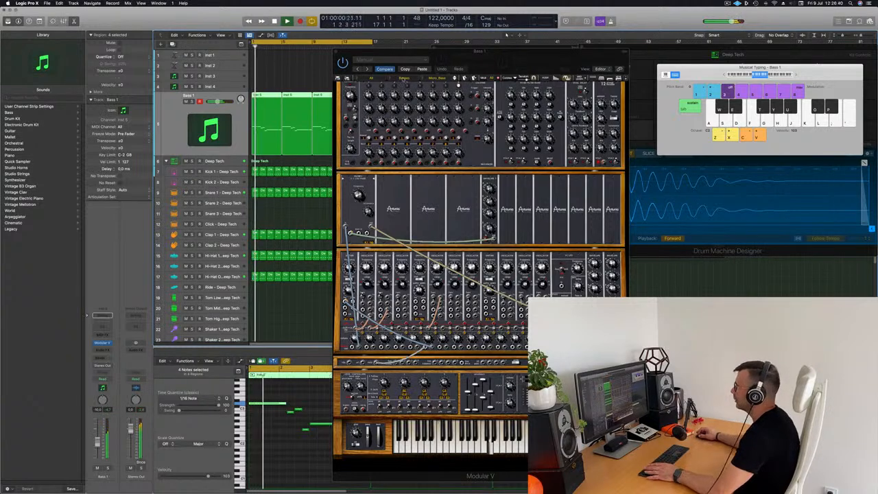
key("Return")
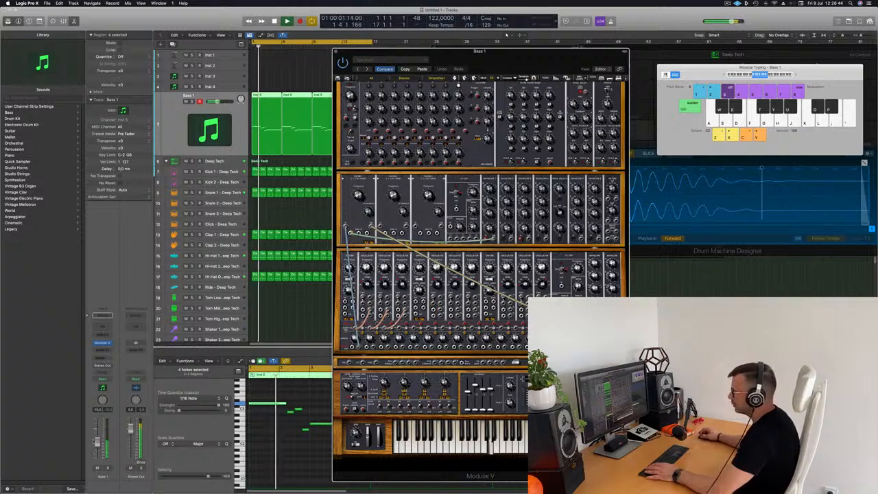
left_click_drag(98, 442, 97, 433)
left_click(461, 45)
key("space")
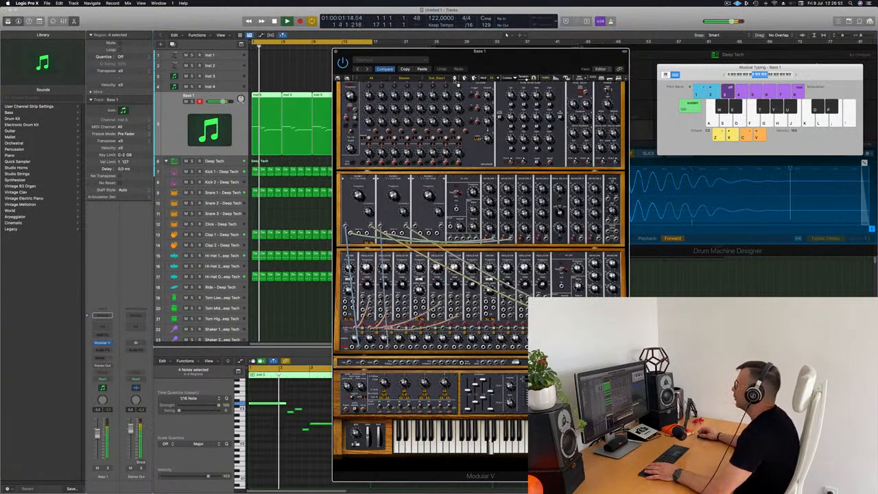
Try the Unison_Bass preset and another bass patch on Modular V during playback
left_click(457, 82)
key("space")
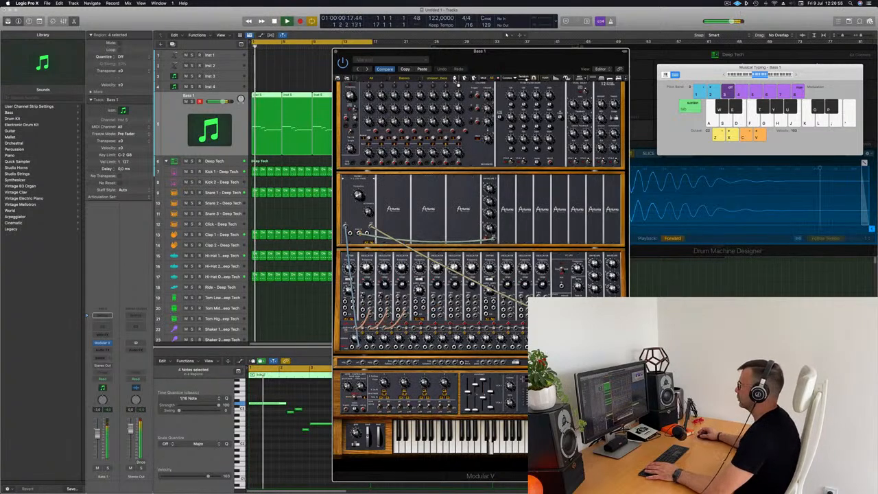
left_click(457, 81)
key("space")
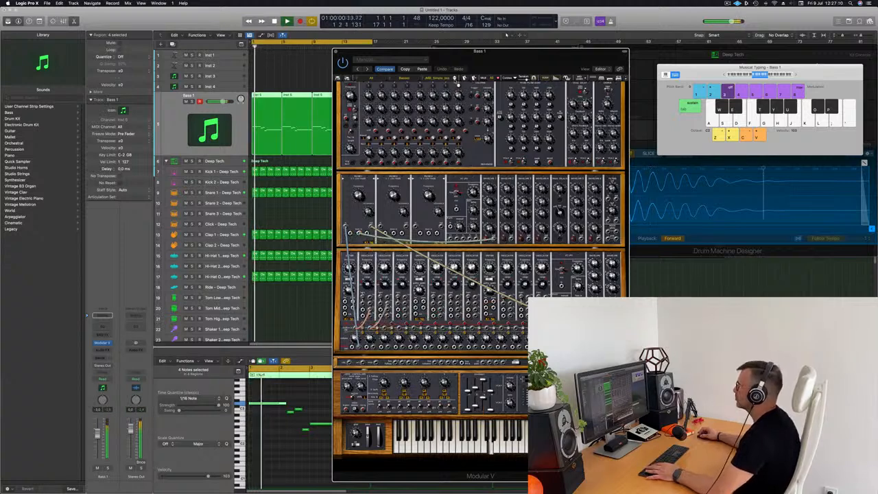
key("space")
Reposition the Modular V window while the loop plays, then close it
mouse_move(482, 58)
left_mouse_down()
mouse_move(529, 54)
mouse_move(490, 53)
left_mouse_up()
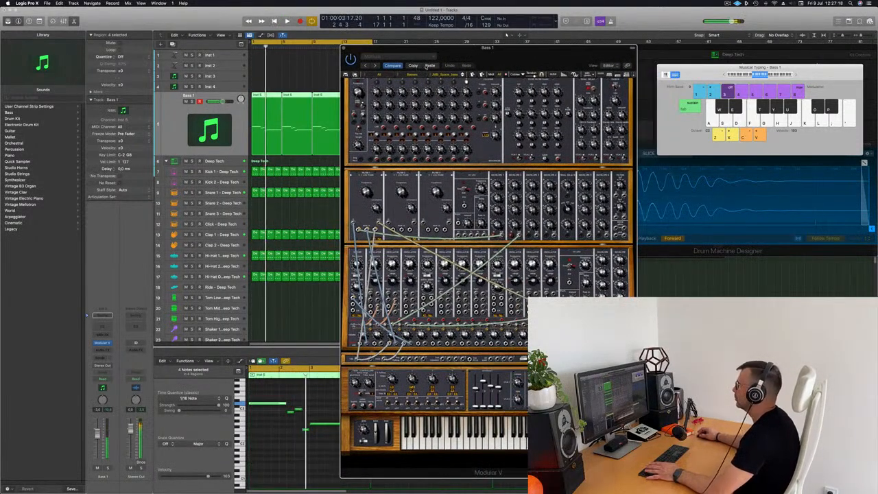
key("space")
left_click_drag(511, 48, 573, 41)
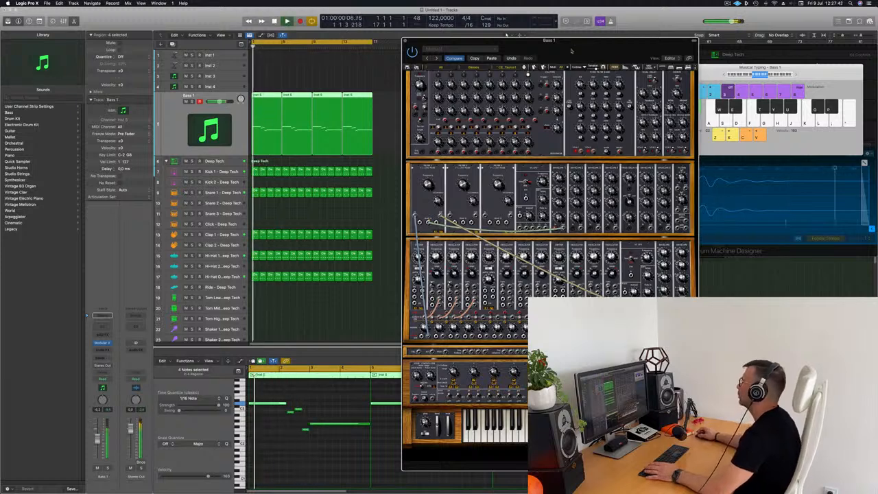
left_click_drag(611, 38, 646, 30)
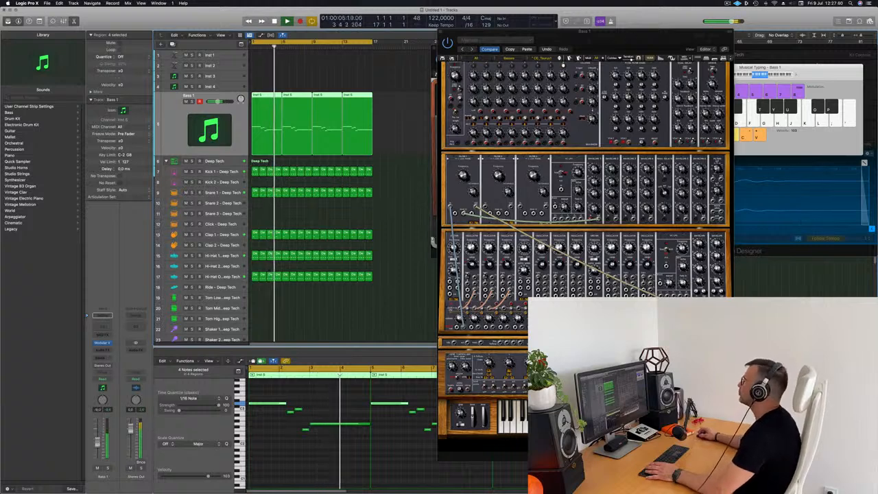
left_click_drag(630, 53, 621, 99)
key("super+w")
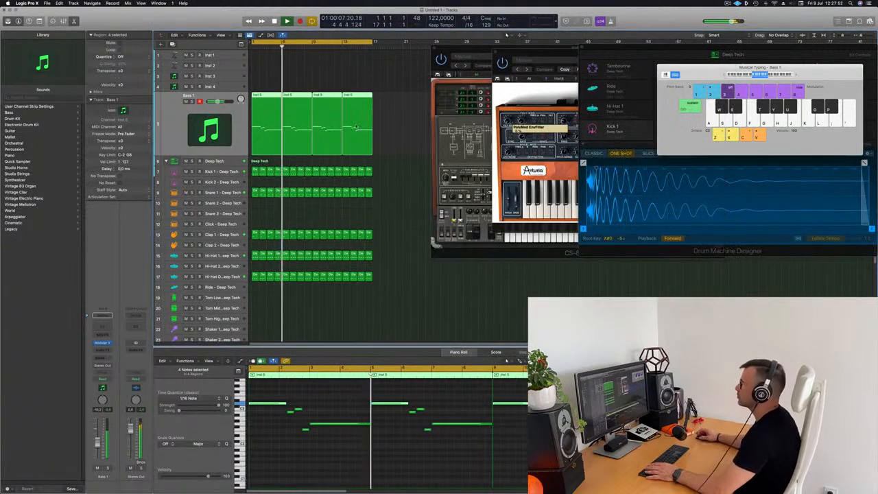
Select Inst 4 and open its Prophet-V2 instrument window, closing the PolyMod synth
left_click(223, 87)
key("space")
key("space")
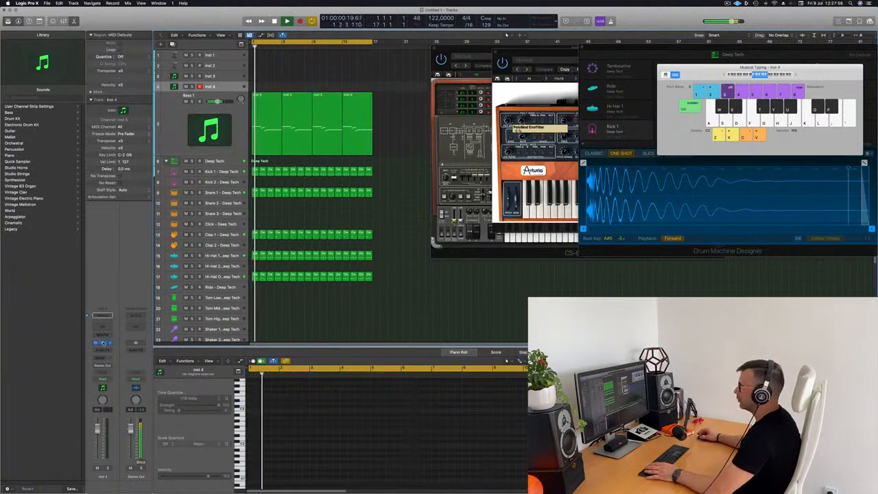
key("super+w")
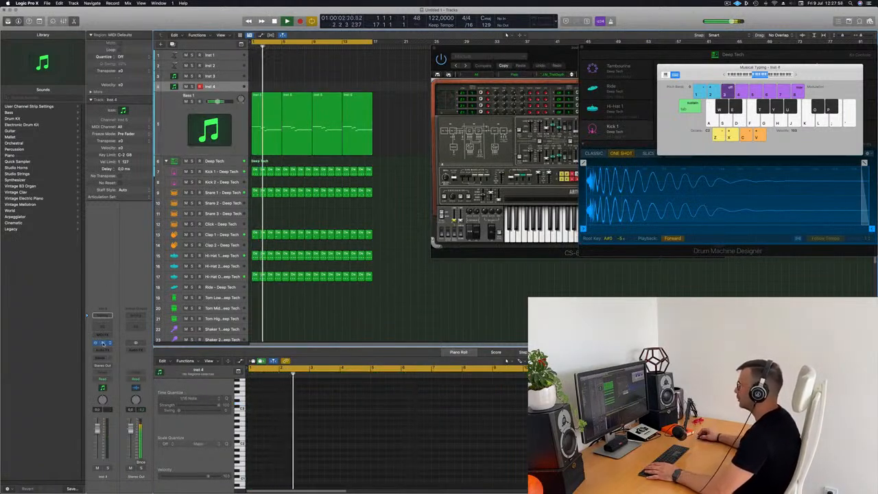
left_click(102, 342)
left_click_drag(649, 96, 473, 111)
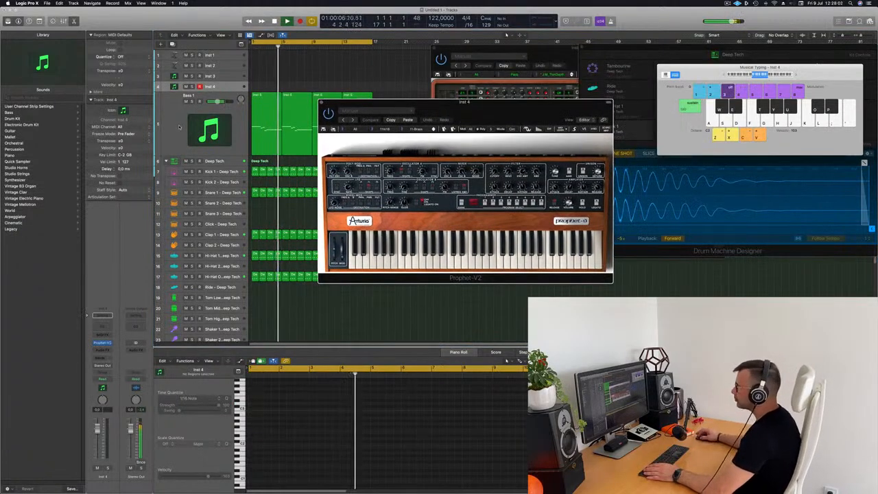
Add a send from Inst 4 to Bus 5, creating Aux 5
left_click(102, 351)
left_click(83, 357)
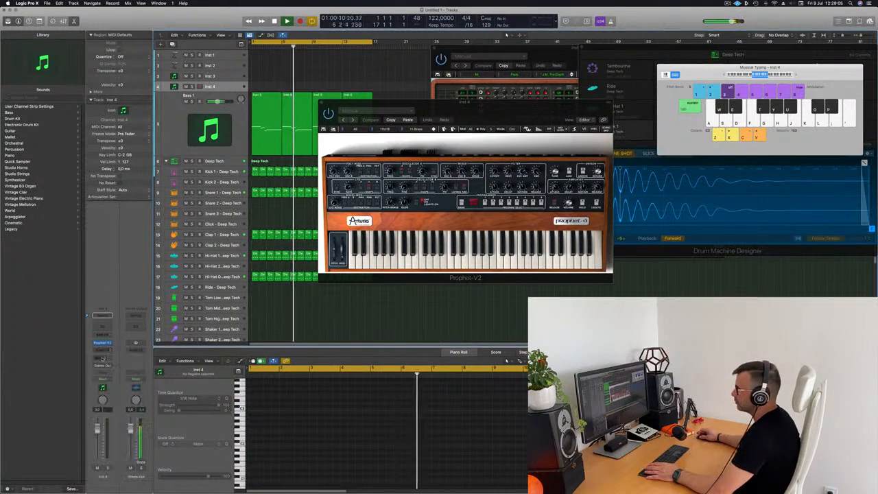
left_click(98, 358)
mouse_move(103, 366)
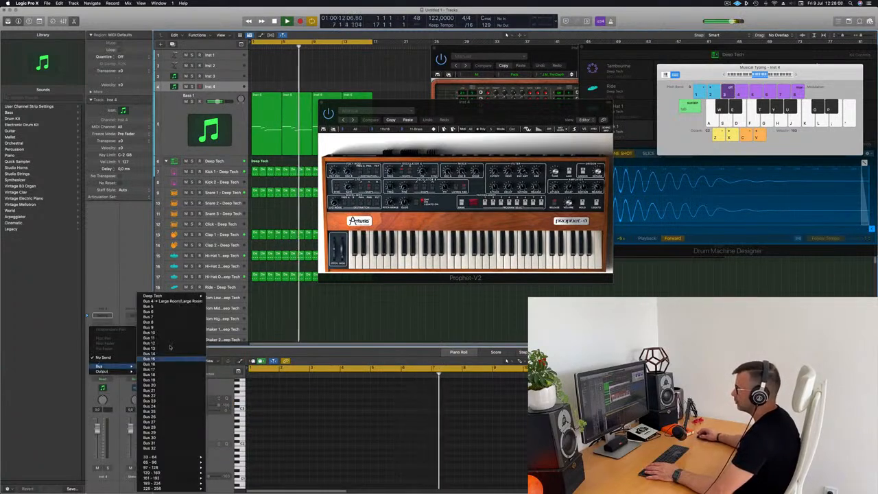
left_click(166, 309)
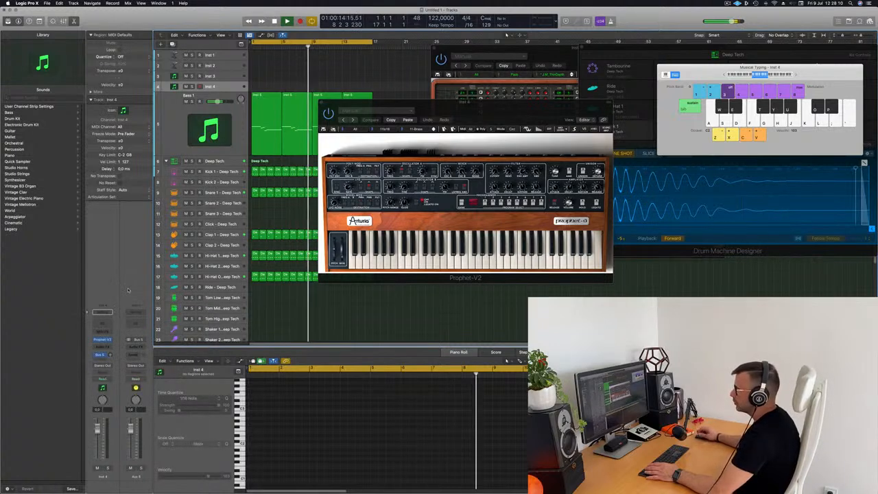
Insert a stereo SilverVerb reverb on the Aux 5 channel
left_click(137, 347)
mouse_move(147, 371)
left_click(188, 365)
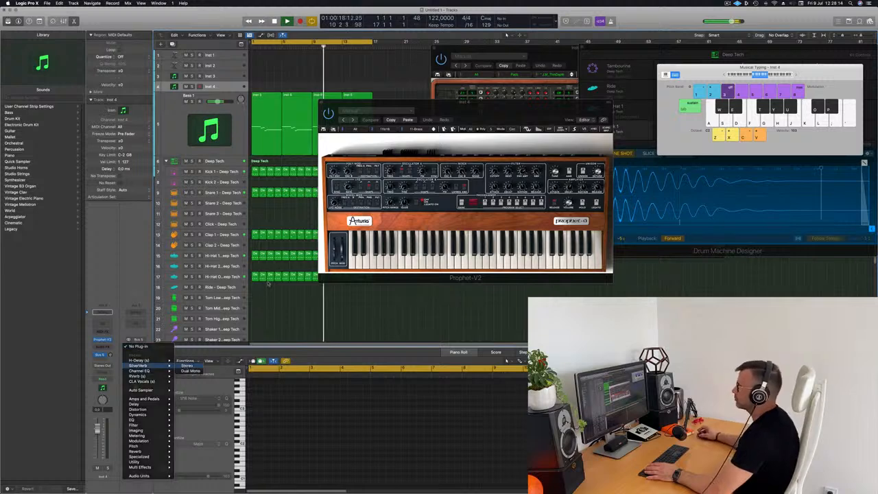
left_click(332, 90)
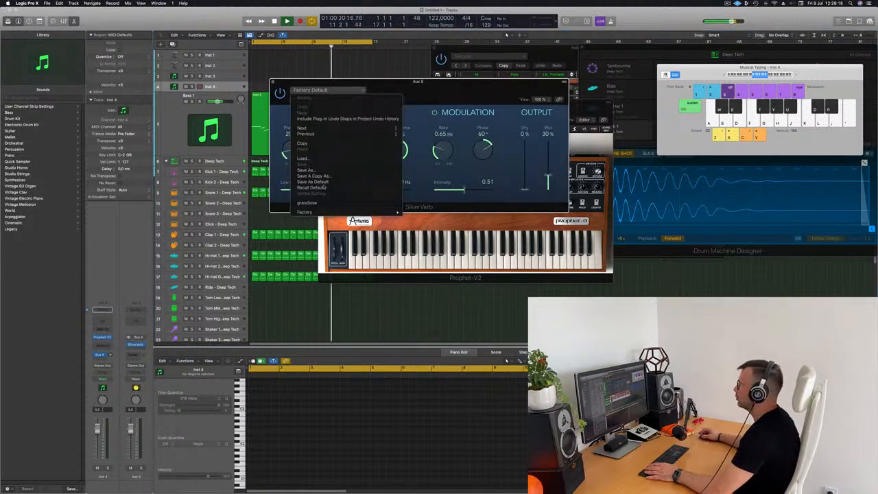
Load the grandiose SilverVerb preset and arrange the Prophet-V2 and SilverVerb windows side by side
left_click(307, 203)
left_click_drag(557, 109, 846, 93)
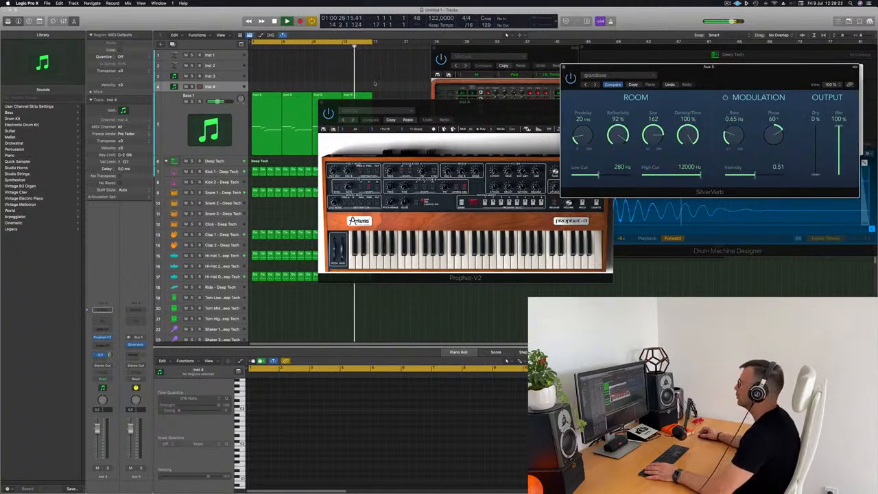
left_click_drag(491, 106, 558, 86)
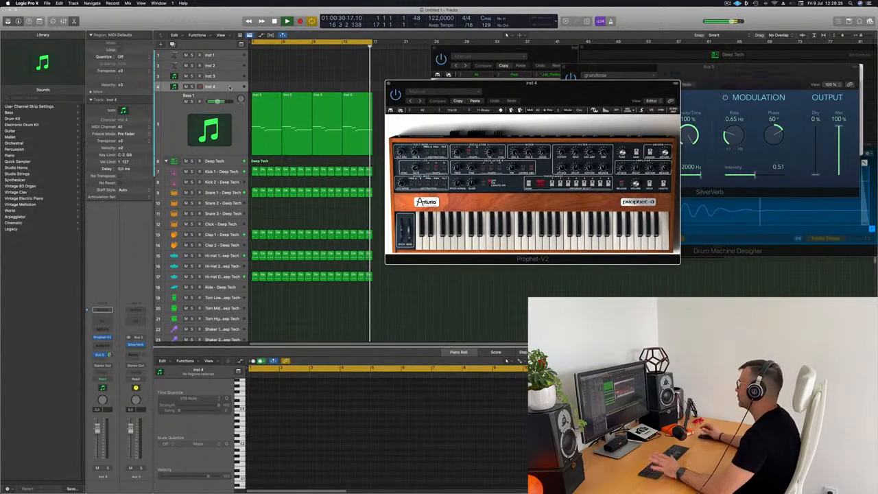
left_click_drag(579, 90, 554, 88)
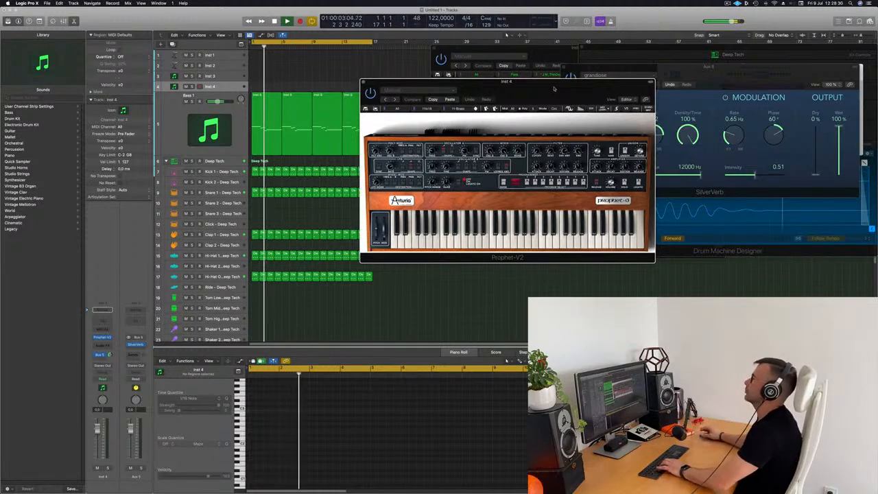
left_click(227, 87)
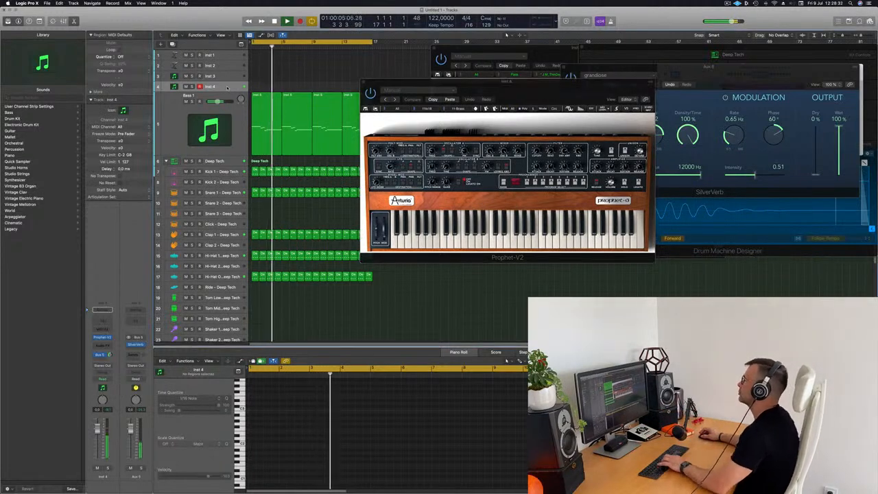
left_click_drag(563, 92, 452, 146)
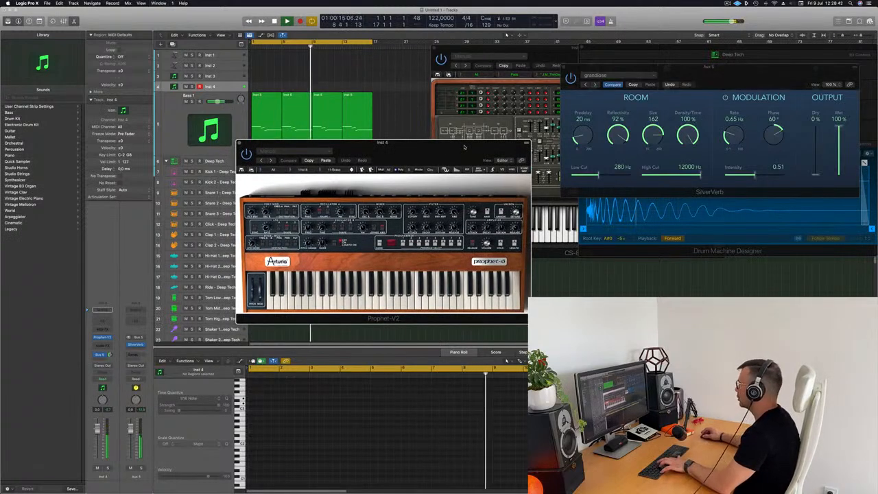
Open Musical Typing (Cmd-K), move it and the Prophet-V2 window aside, and advance past 11-Brass
key("super+k")
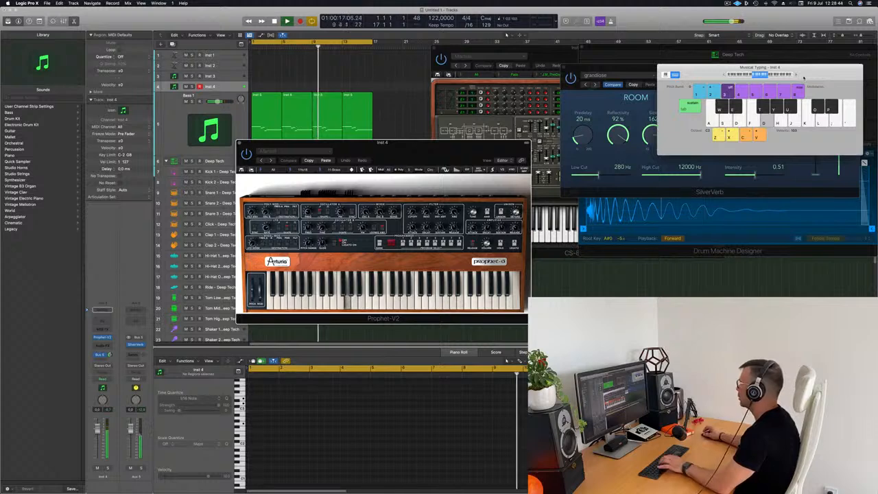
left_click_drag(795, 76, 596, 79)
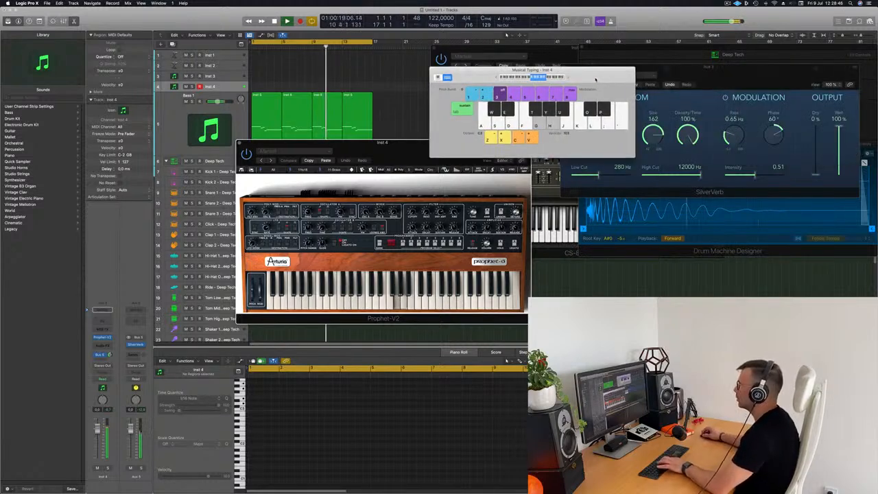
left_click_drag(409, 150, 524, 134)
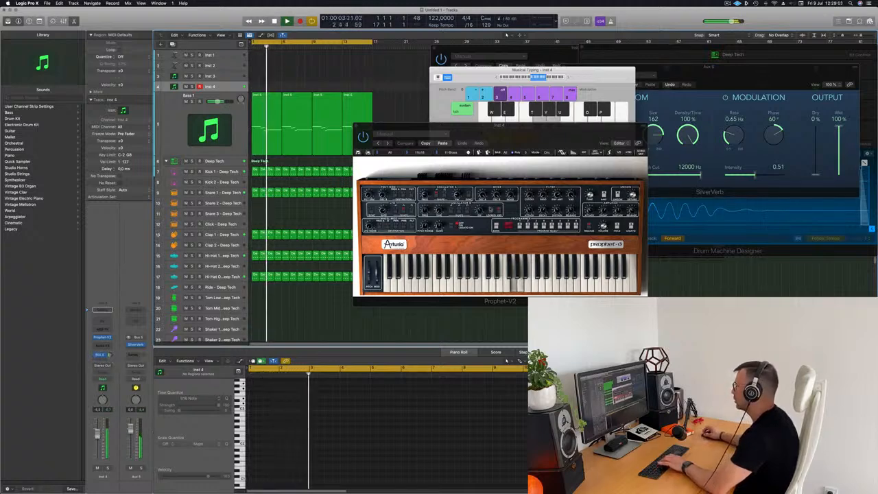
left_click(469, 153)
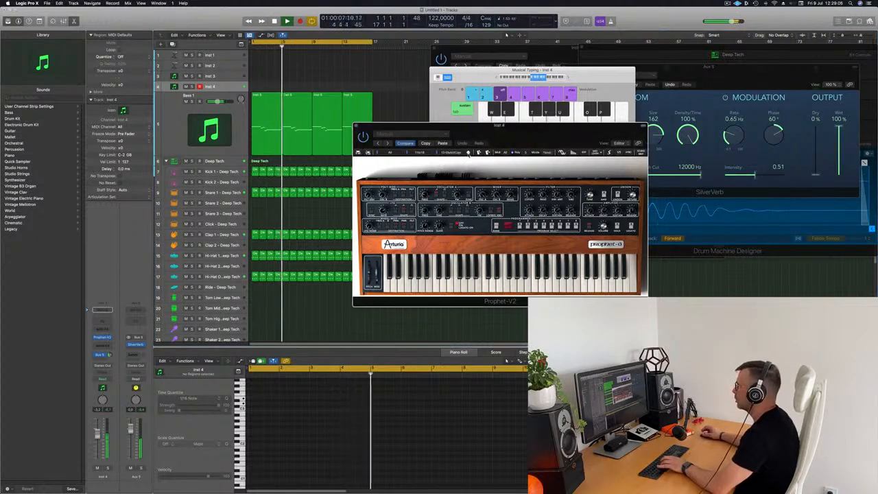
left_click(378, 152)
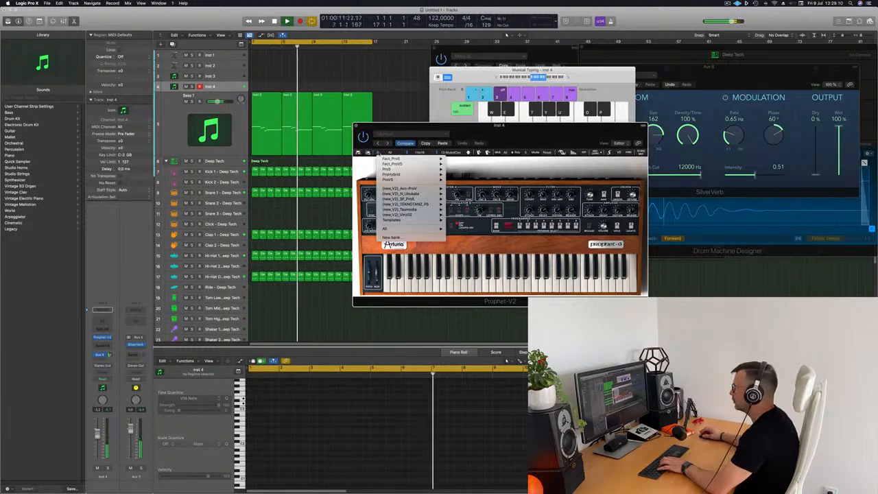
Load the HS_Behind_Brass preset from the Prophet-V2 All > Brasses bank
mouse_move(387, 159)
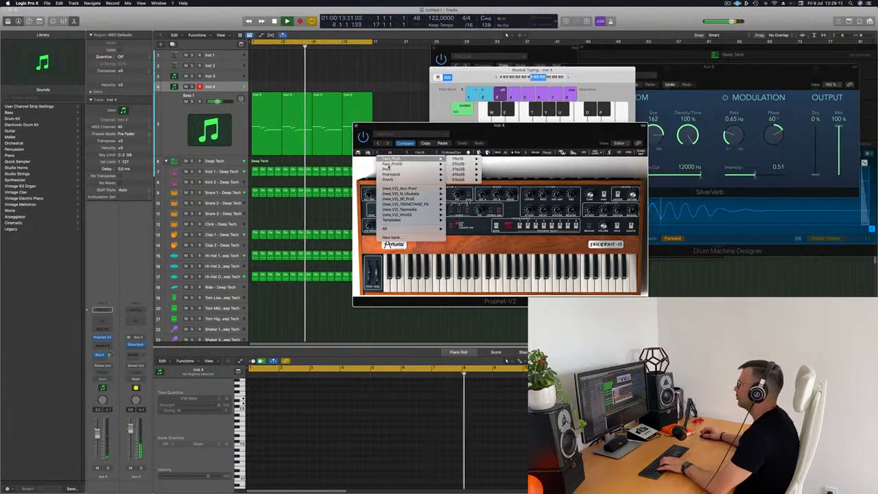
mouse_move(396, 228)
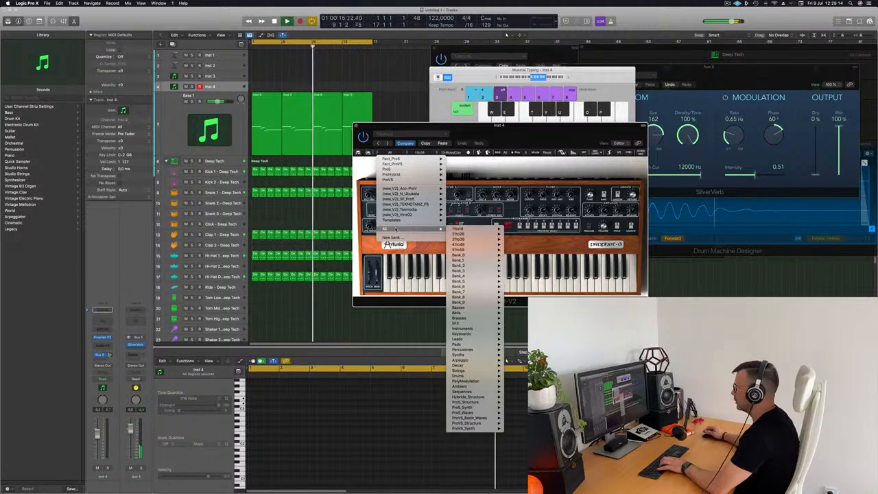
mouse_move(473, 318)
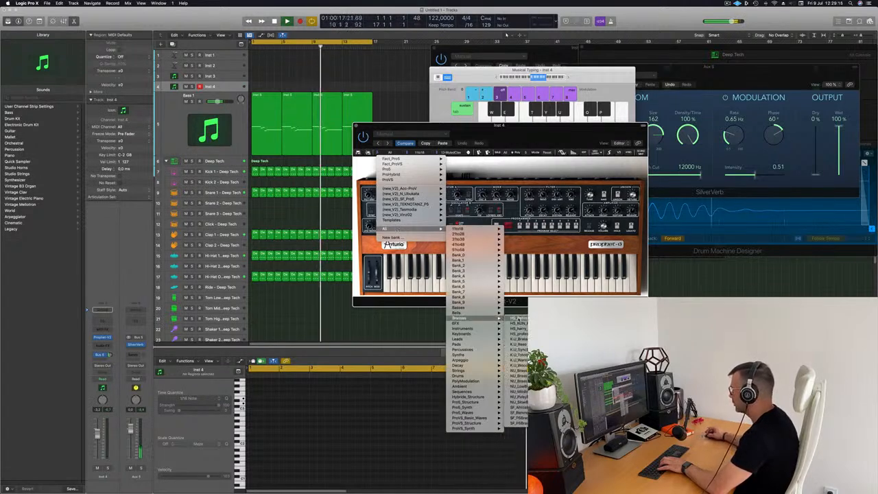
left_click(518, 318)
left_click_drag(505, 134, 532, 128)
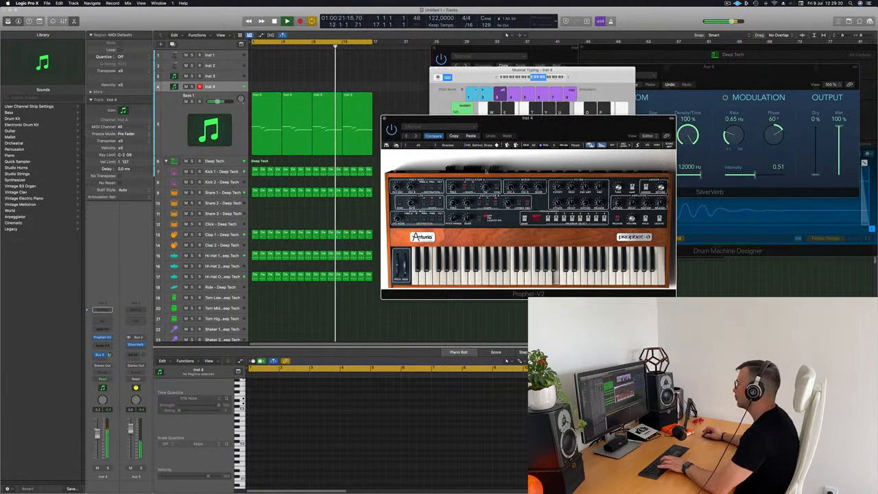
Audition several following brass presets, then start recording a new Inst 4 part
left_click(497, 145)
left_click(497, 145)
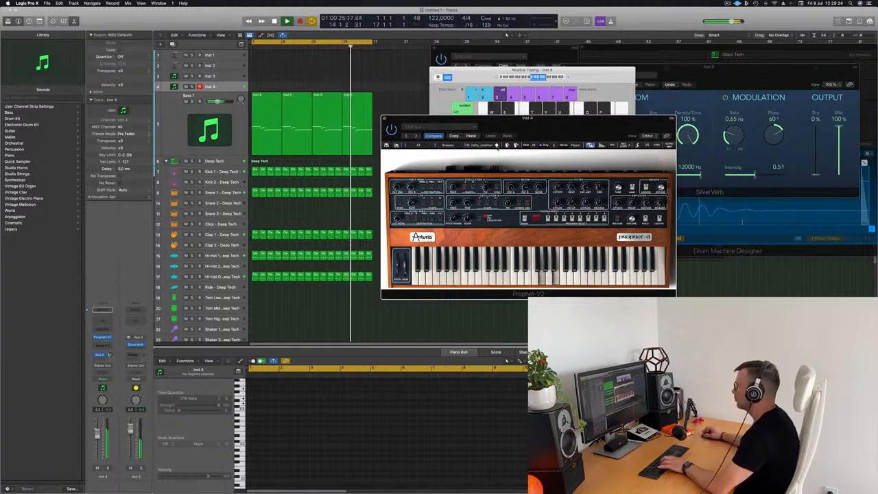
left_click(497, 145)
left_click(497, 145)
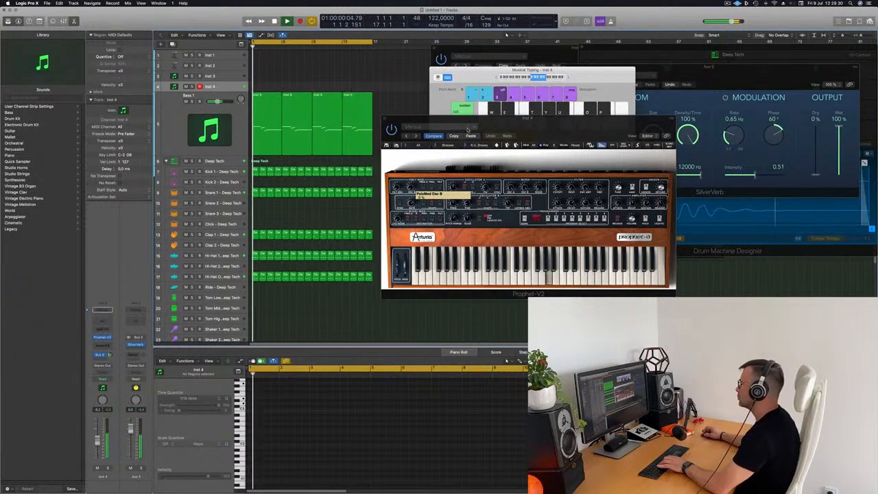
left_click(497, 145)
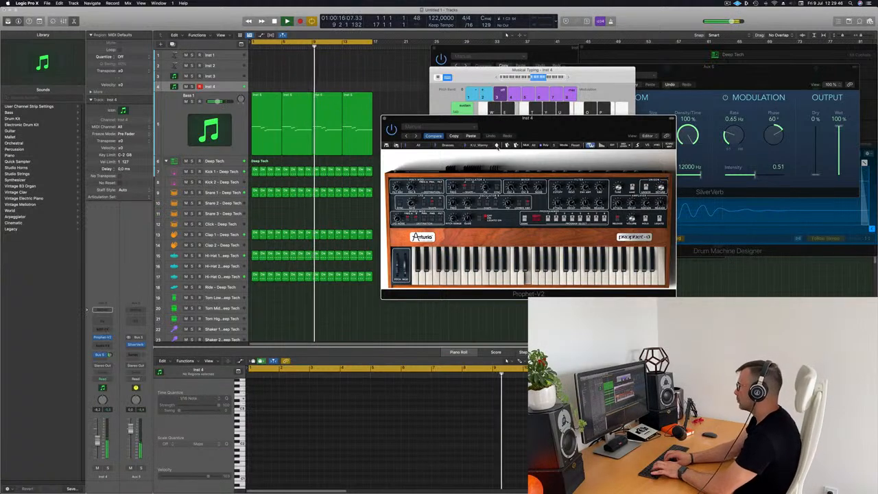
key("r")
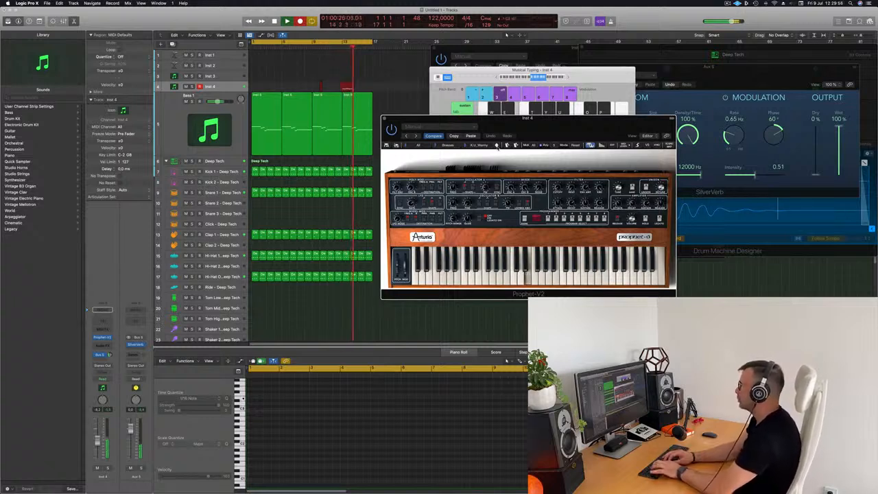
Stop recording, move the new region to the start of Inst 4, and play it back
key("space")
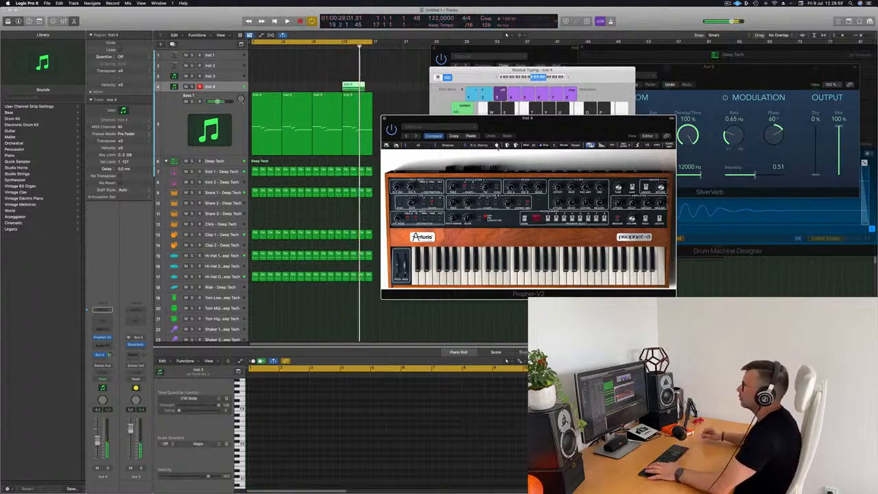
left_click_drag(355, 84, 262, 87)
left_click(269, 424)
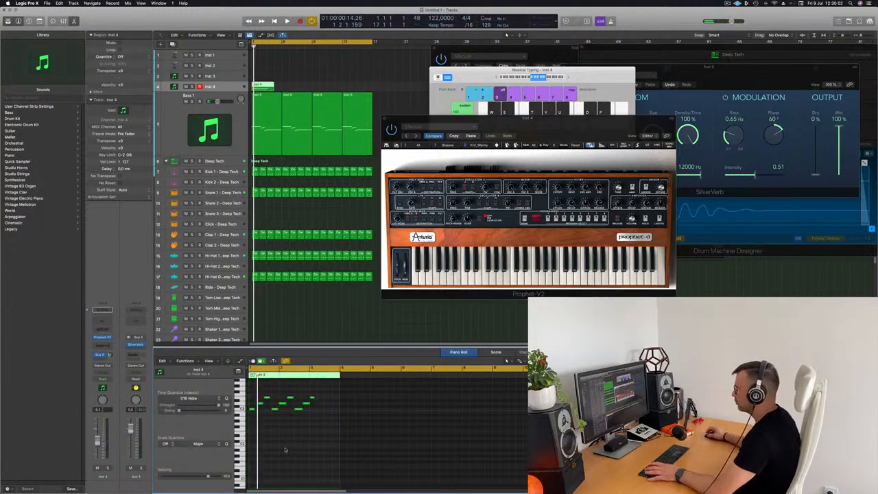
key("space")
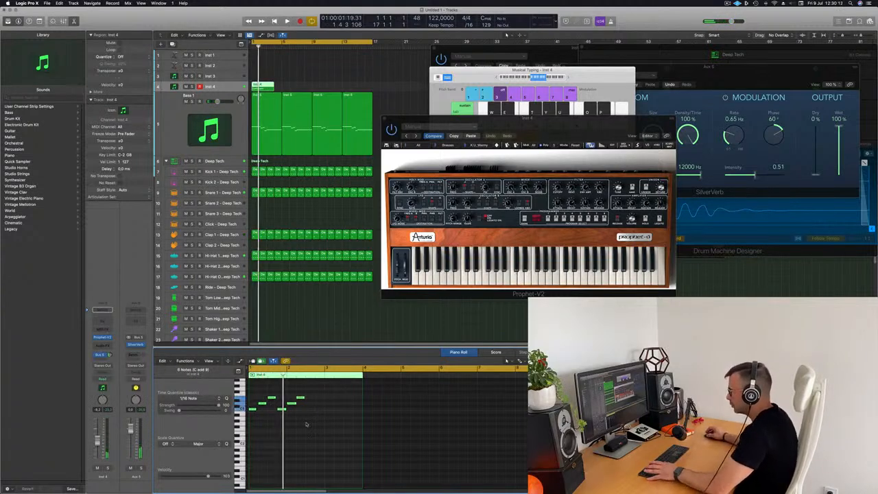
scroll(323, 425, "down", 2)
key("space")
left_click_drag(306, 389, 295, 413)
key("space")
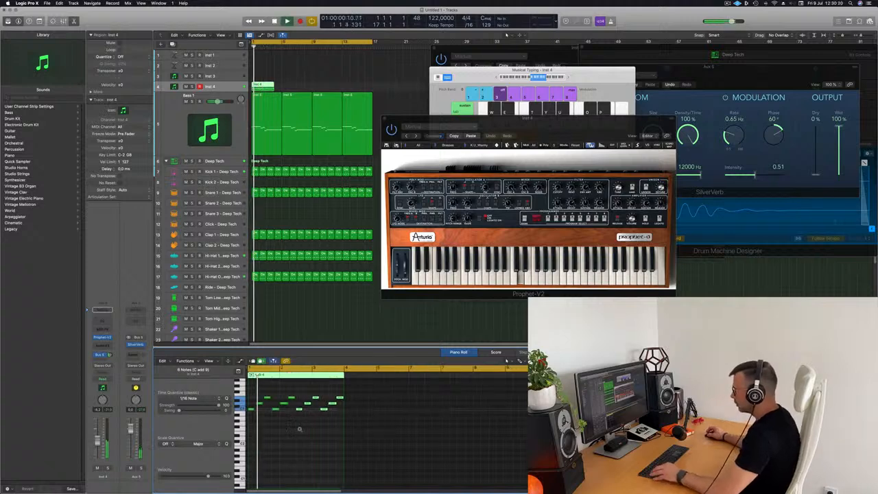
Lengthen the region, add a new note, and shift a D3 note earlier in the bar
key("super+Left")
key("super+Left")
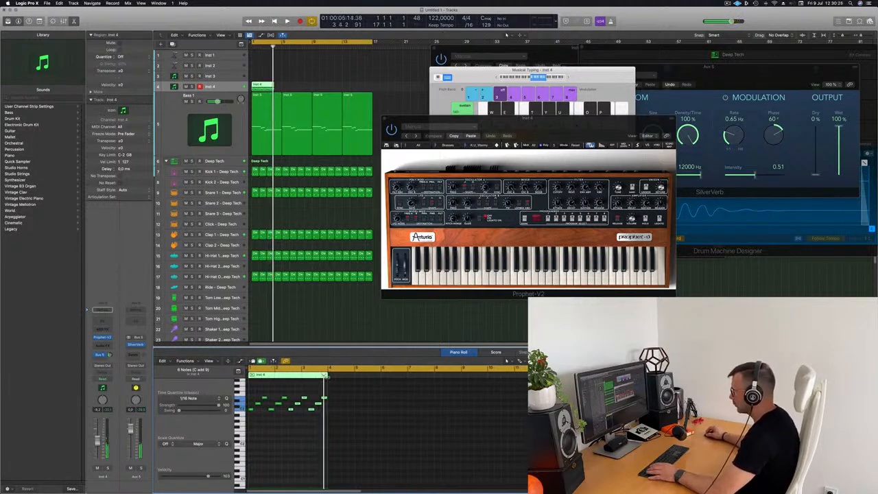
left_click_drag(327, 428, 348, 428)
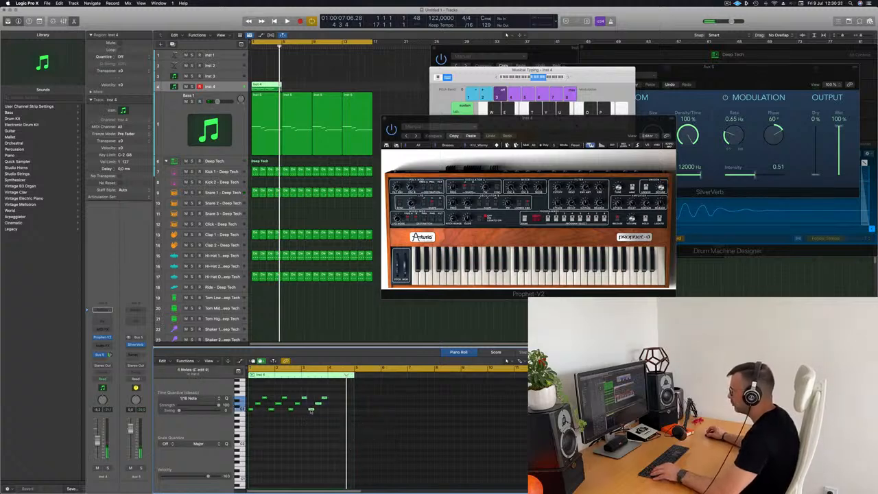
left_click(324, 410)
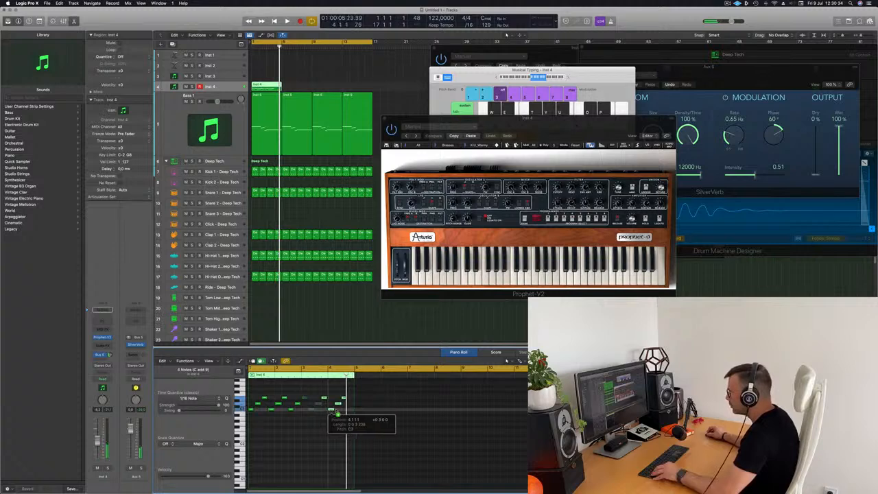
key("space")
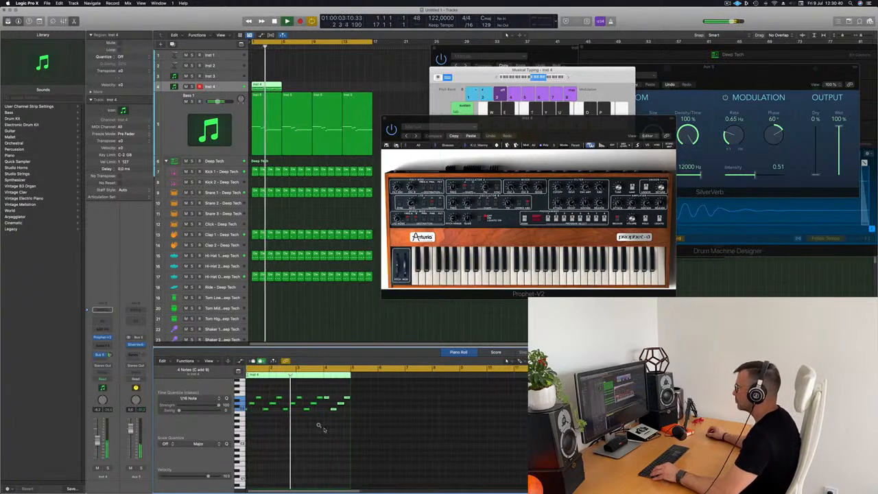
scroll(316, 430, "left", 3)
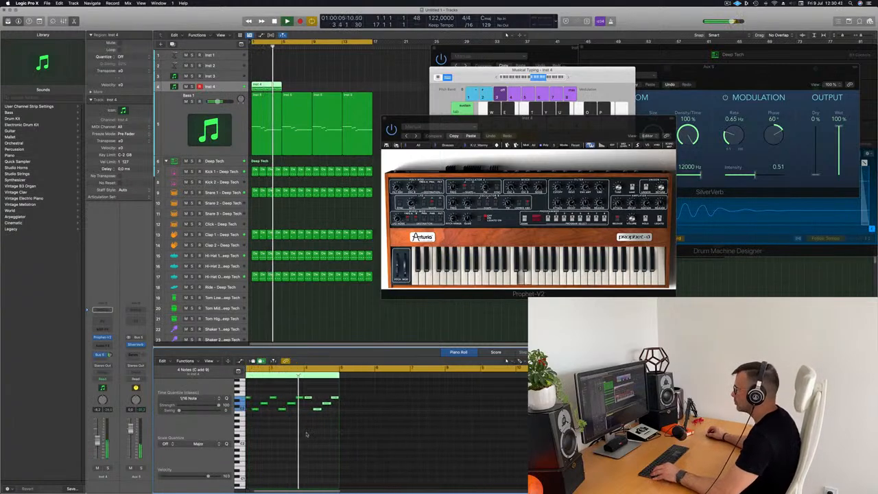
key("space")
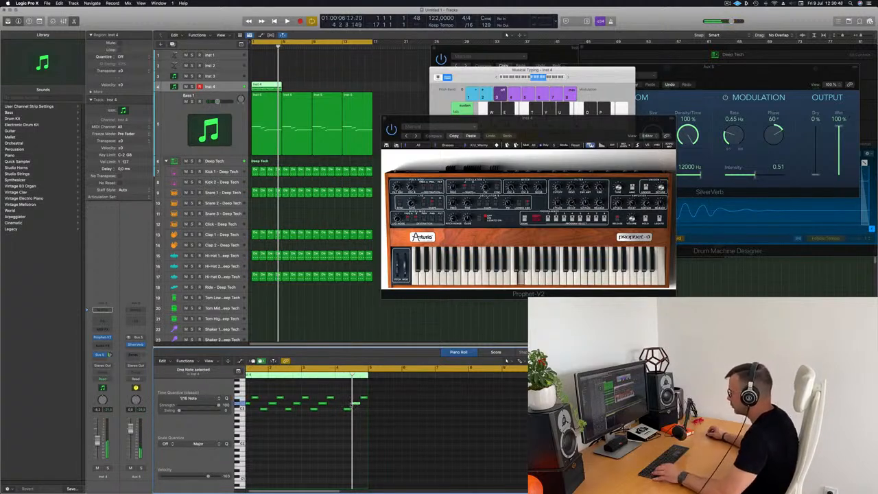
left_click_drag(354, 404, 345, 406)
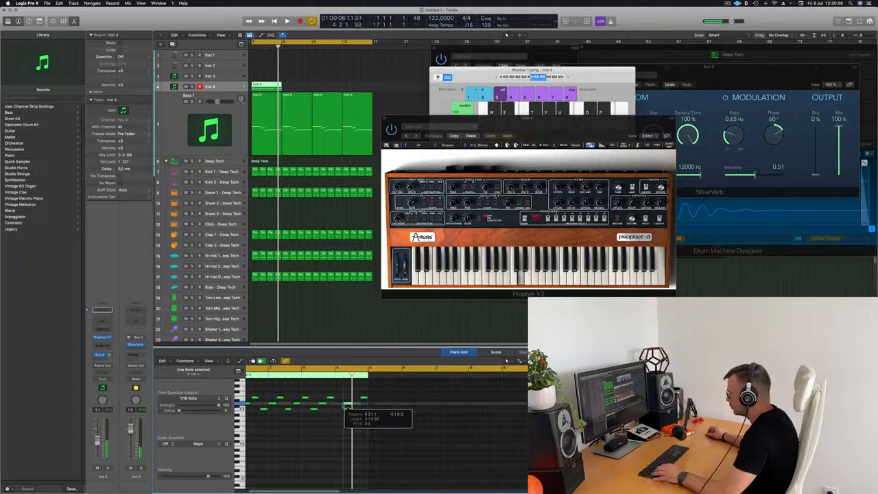
key("space")
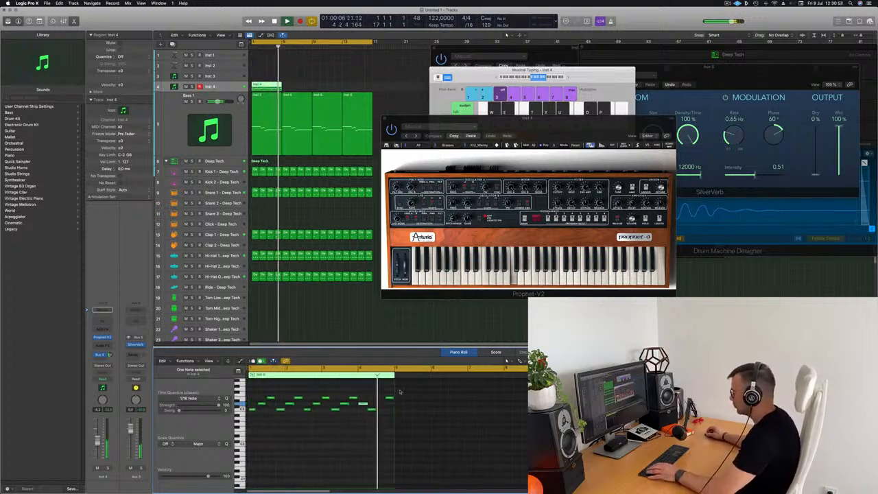
Copy a note further right in the pattern and replay the loop
left_click_drag(363, 404, 381, 404)
scroll(366, 382, "down", 2)
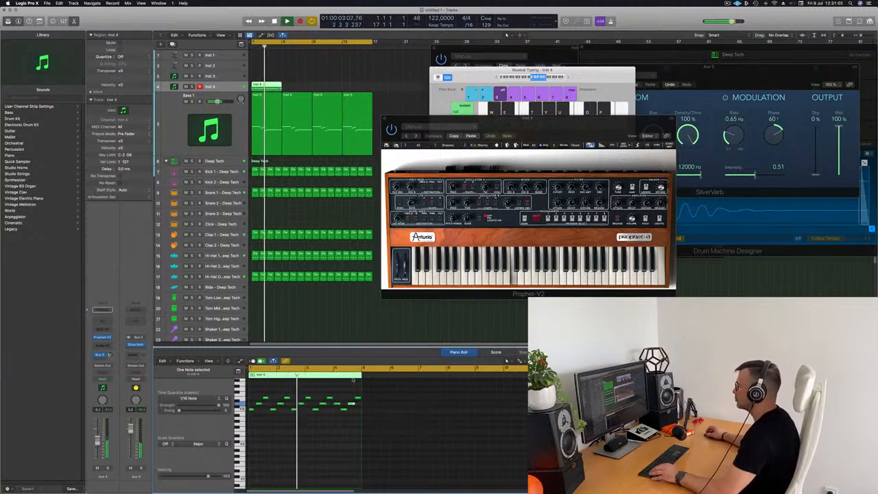
left_click_drag(549, 127, 558, 145)
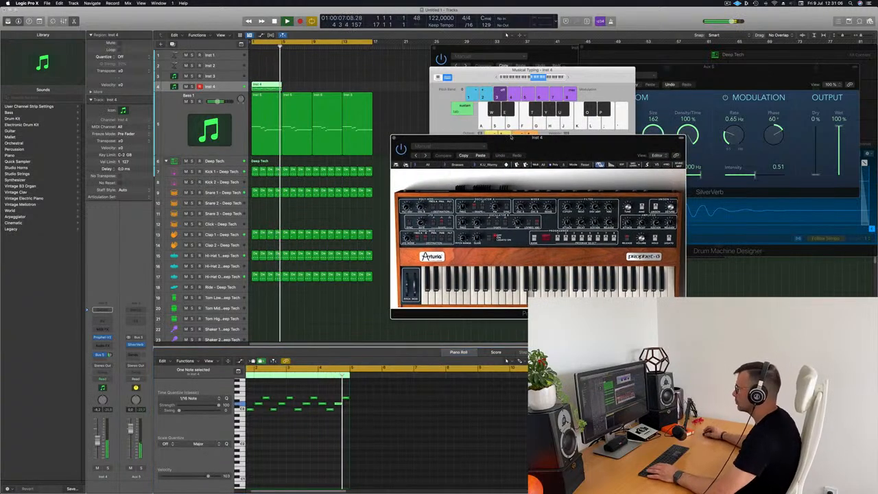
key("space")
left_click(266, 88)
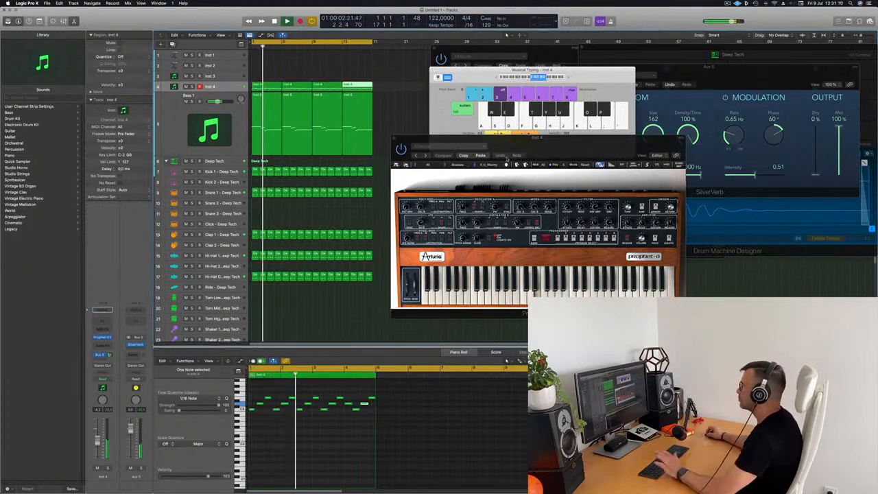
left_click_drag(563, 147, 543, 135)
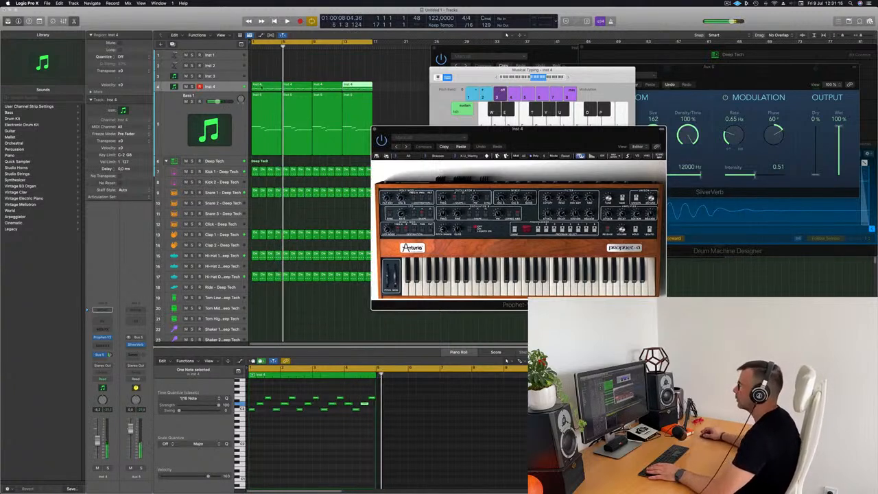
Shift the region's end notes one beat later and lengthen the last note
left_click(354, 398)
left_click_drag(347, 394, 369, 413)
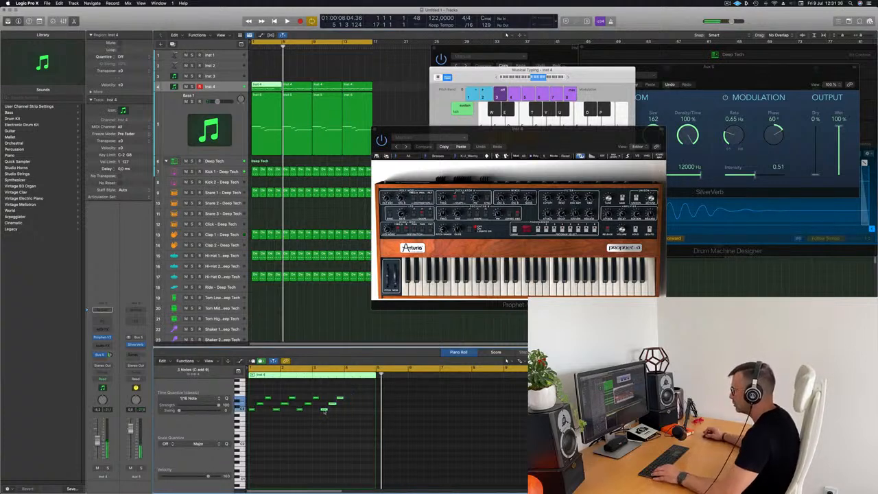
left_click_drag(324, 410, 373, 402)
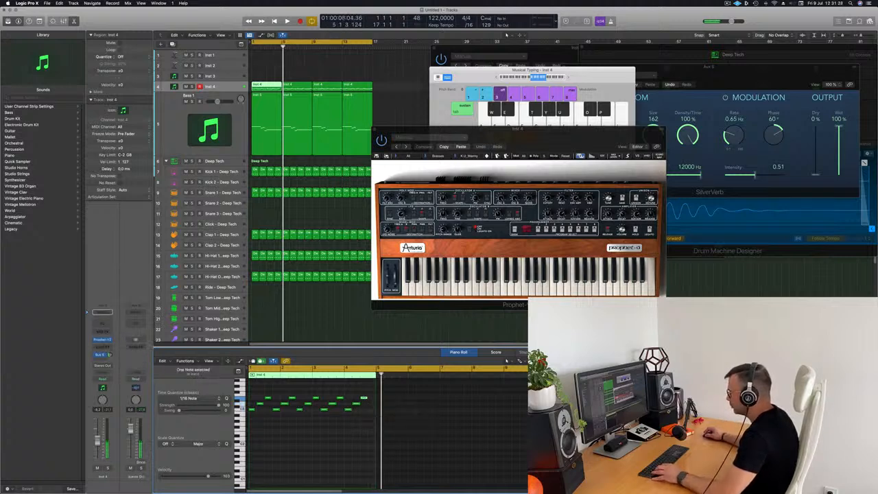
left_click_drag(367, 398, 373, 401)
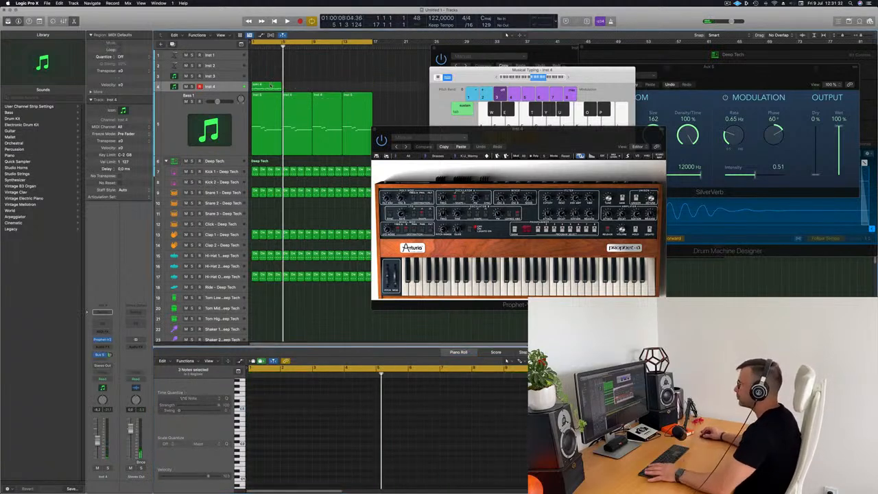
key("space")
Repeat the Inst 4 region three more times and select all four regions
key("super+r")
key("super+r")
key("super+r")
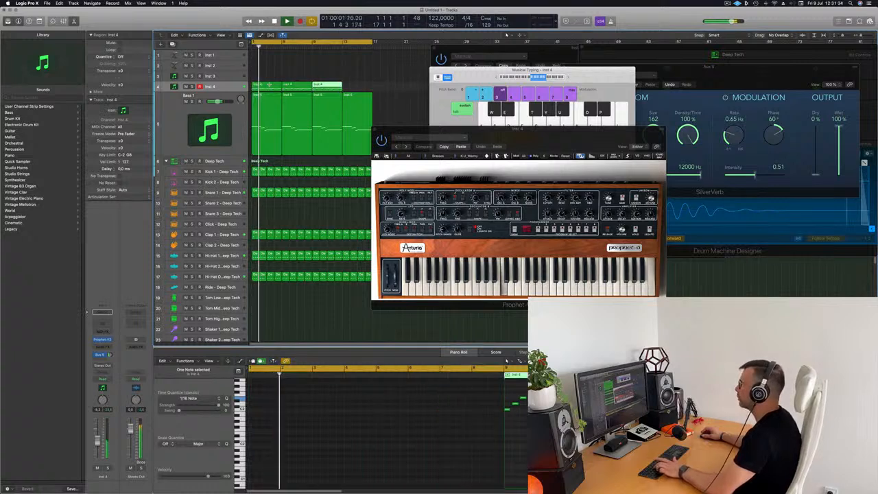
left_click_drag(409, 143, 382, 146)
mouse_move(469, 161)
left_mouse_down()
mouse_move(433, 174)
mouse_move(462, 175)
left_mouse_up()
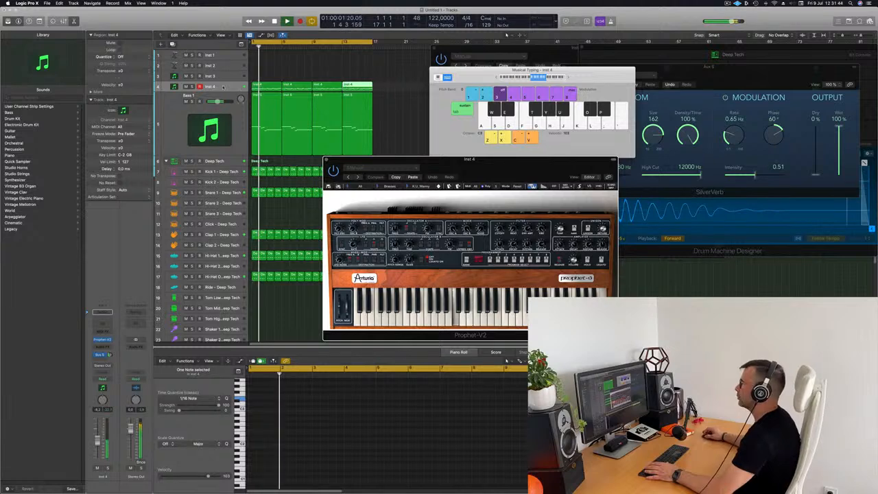
left_click(223, 87)
Duplicate Inst 4 as Inst 30 above it and send Inst 4 to the Aux 6 reverb bus
key("super+d")
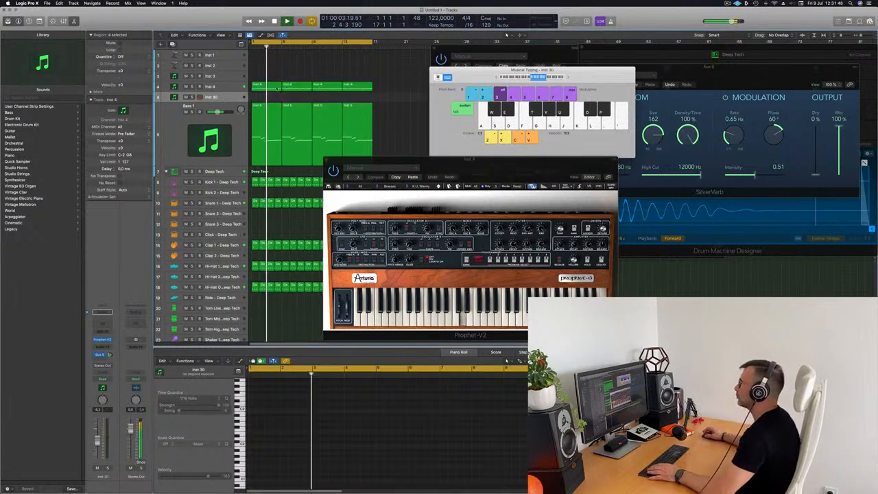
left_click_drag(223, 98, 229, 81)
left_click(223, 97)
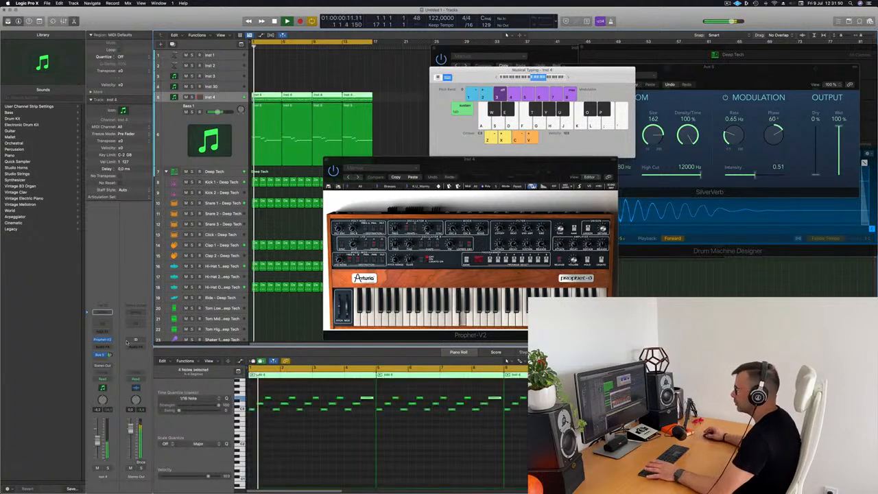
left_click(103, 355)
left_click(107, 355)
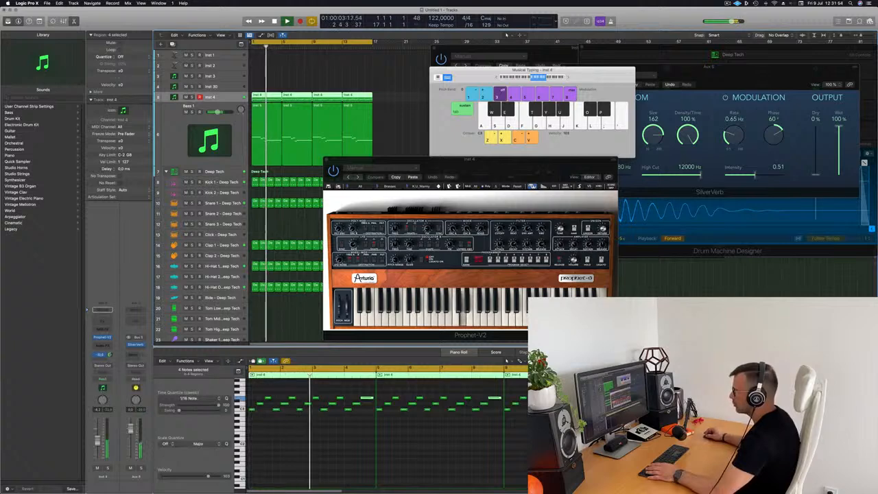
Turn the Prophet-V2 Filter Cutoff knob and nudge the Inst 4 volume slightly
key("space")
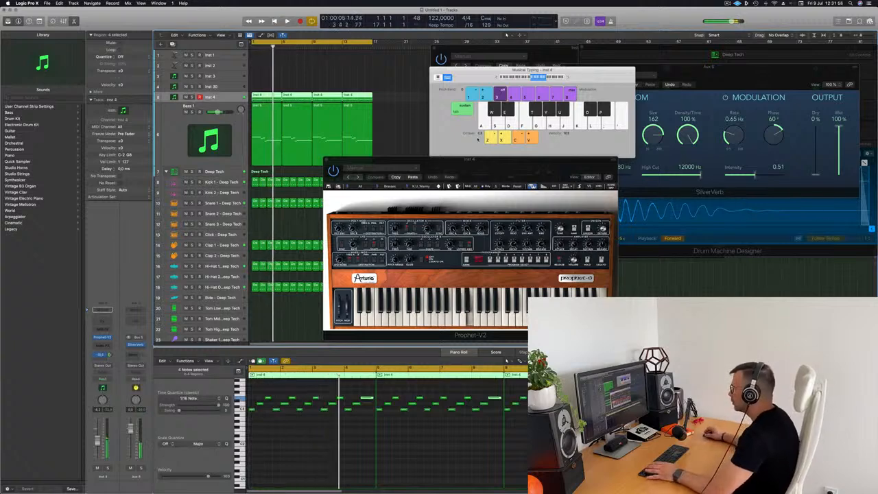
left_click_drag(510, 168, 443, 104)
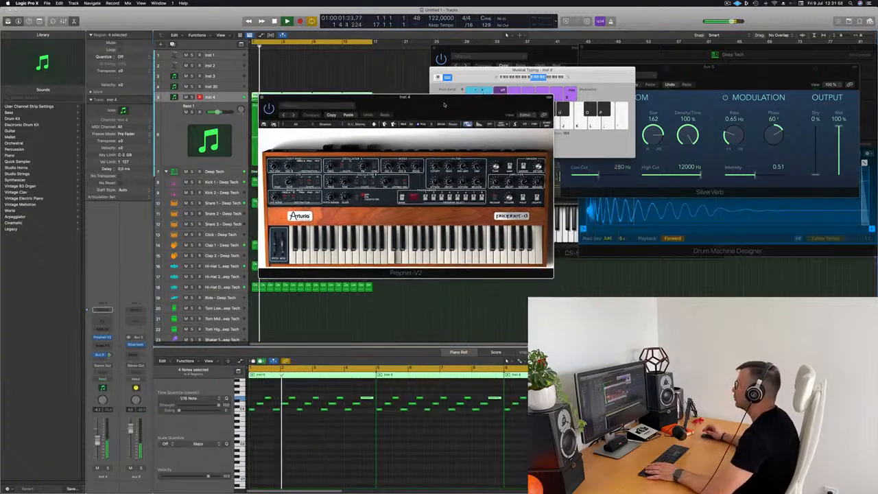
left_click_drag(435, 165, 435, 164)
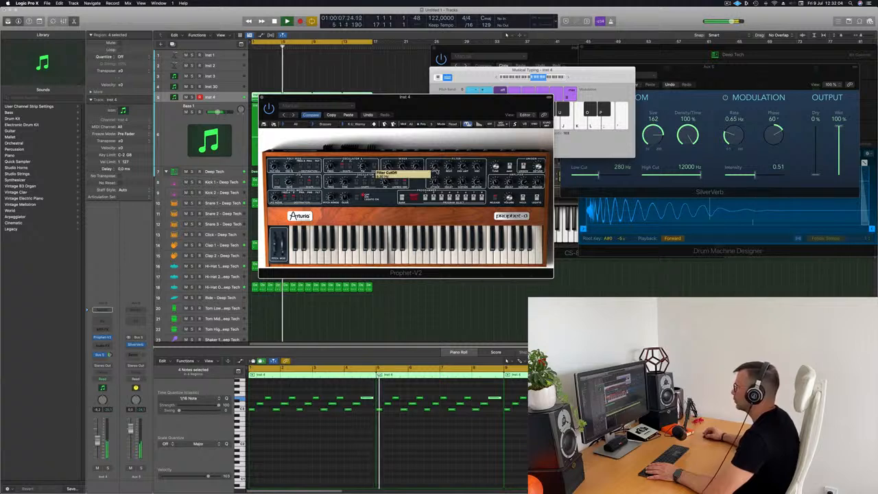
left_click_drag(448, 103, 465, 105)
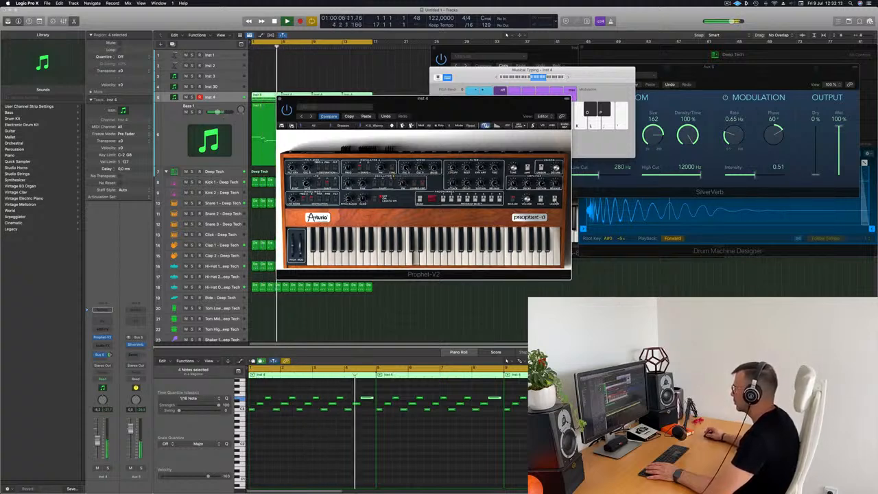
left_click_drag(436, 102, 568, 81)
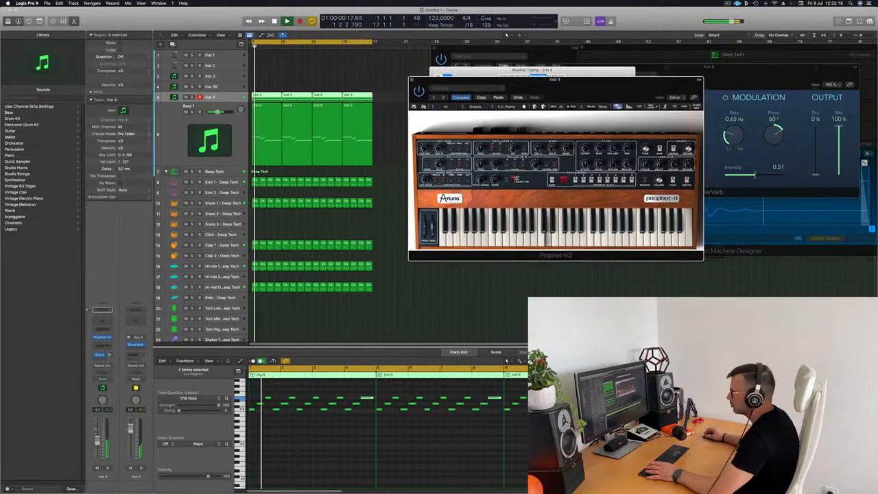
left_click_drag(97, 441, 98, 443)
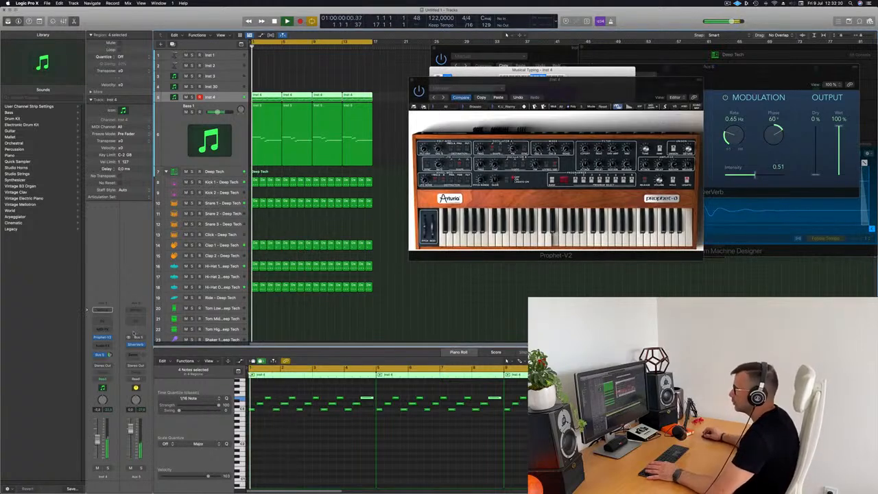
Insert a Dynamics > Compressor > Stereo plug-in on Inst 4
left_click(103, 345)
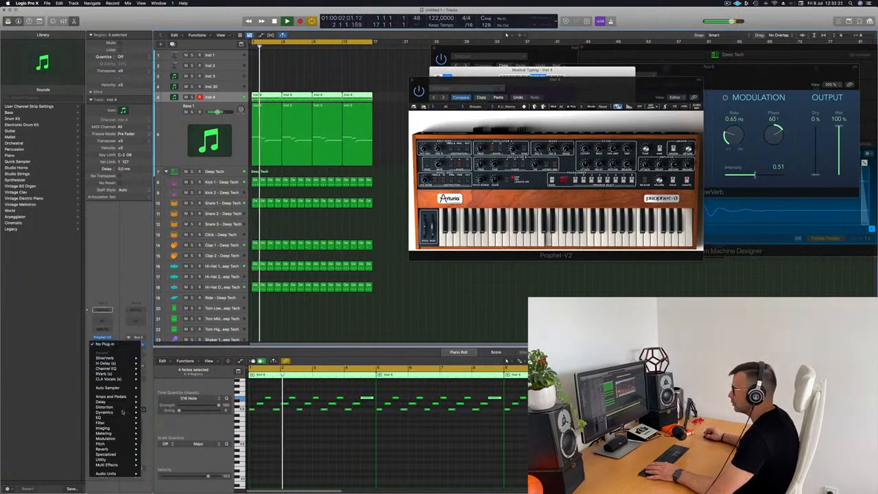
mouse_move(123, 415)
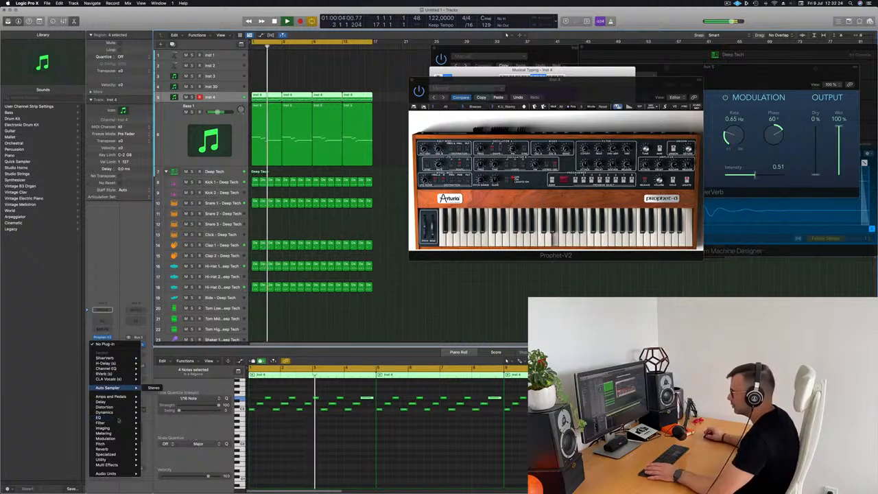
mouse_move(122, 443)
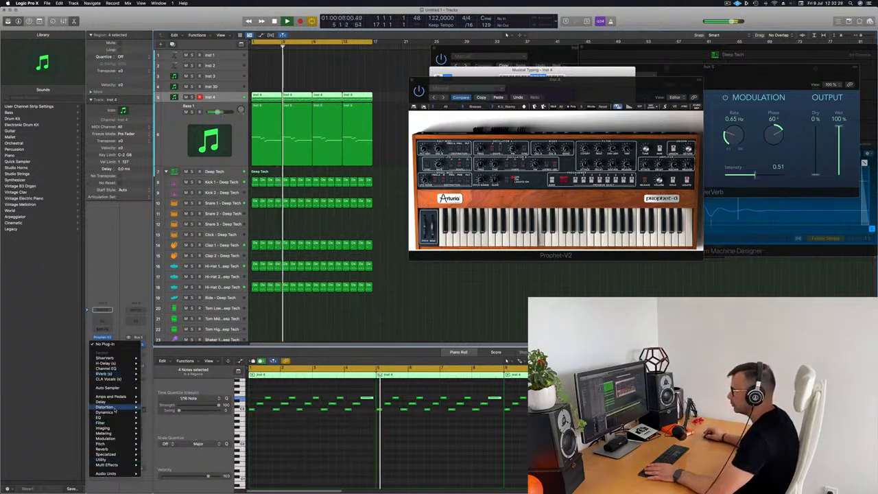
mouse_move(165, 418)
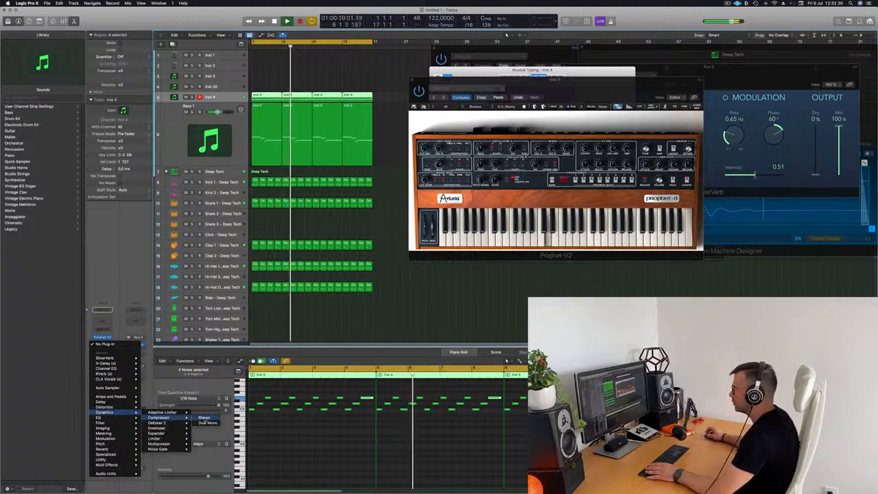
left_click(204, 417)
left_click_drag(494, 93, 487, 93)
Side-chain the compressor from Kick 1, raise its ratio to about 4.1:1, and close it
left_click(599, 90)
mouse_move(598, 105)
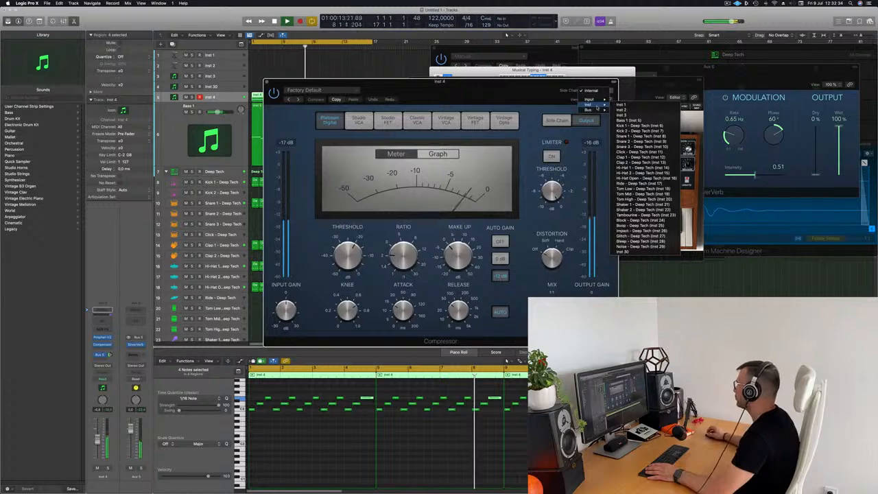
left_click(639, 125)
left_click_drag(524, 99, 600, 102)
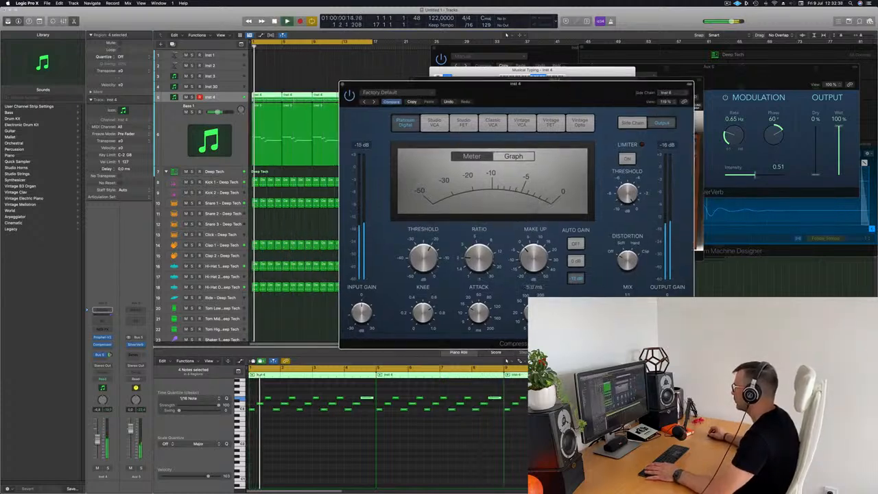
left_click_drag(478, 246, 478, 238)
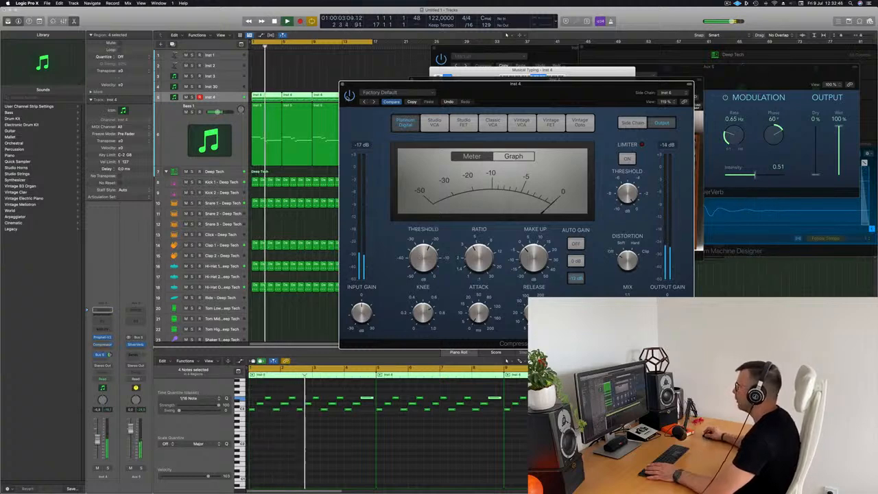
mouse_move(504, 90)
left_mouse_down()
mouse_move(452, 108)
mouse_move(517, 94)
left_mouse_up()
left_click(331, 94)
key("space")
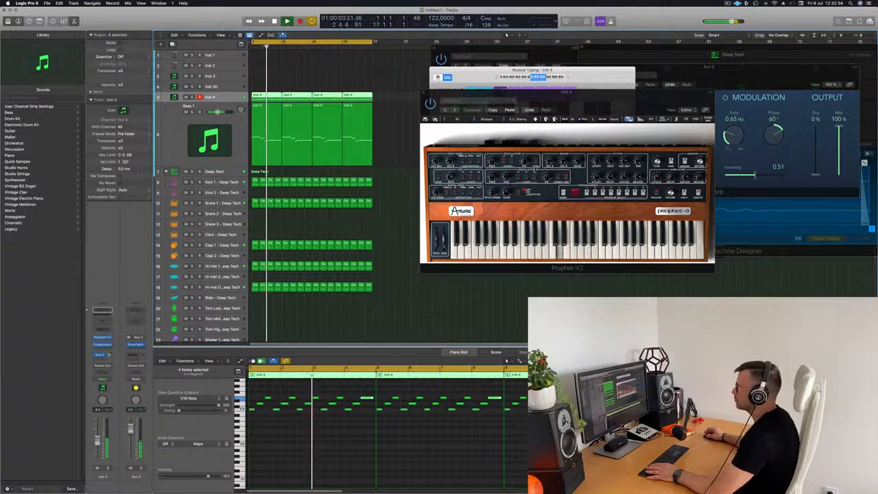
Move the first Inst 4 region onto Inst 30, then back to bar 1
left_click_drag(638, 93, 687, 136)
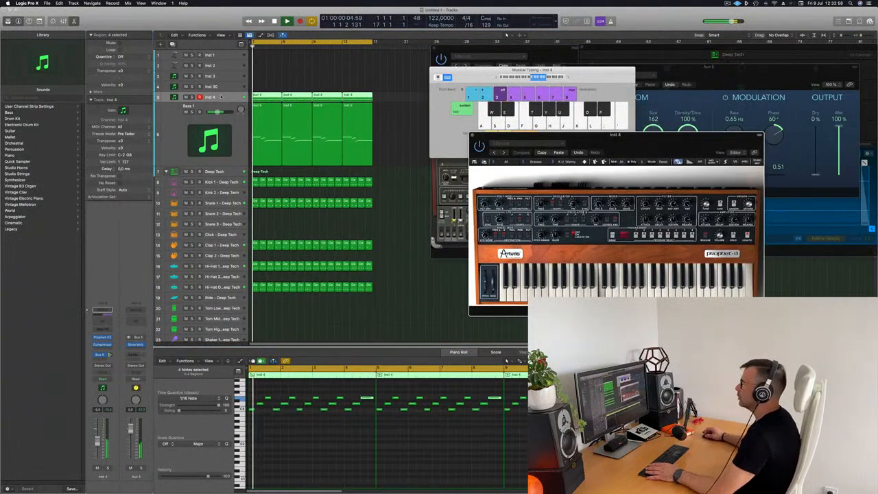
left_click(269, 100)
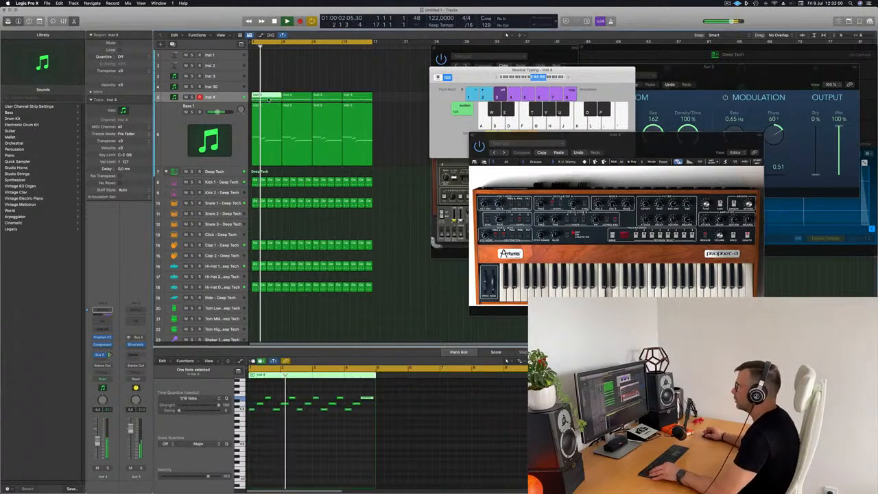
left_click_drag(269, 100, 269, 87)
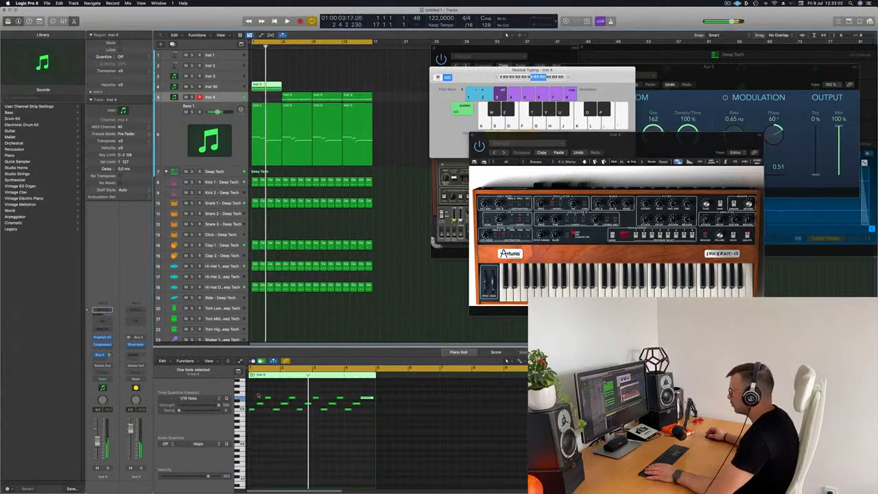
left_click_drag(253, 397, 357, 430)
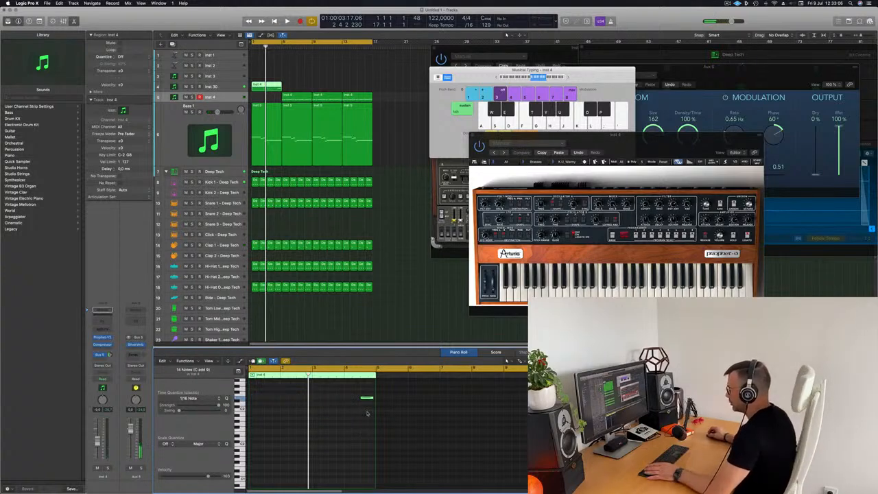
left_click_drag(301, 95, 271, 97)
Copy the Inst 4 region to bar 5 and open Inst 30's Prophet-V2 synth
left_click(233, 87)
left_click_drag(328, 96, 303, 98)
key("space")
left_click(232, 87)
key("space")
key("space")
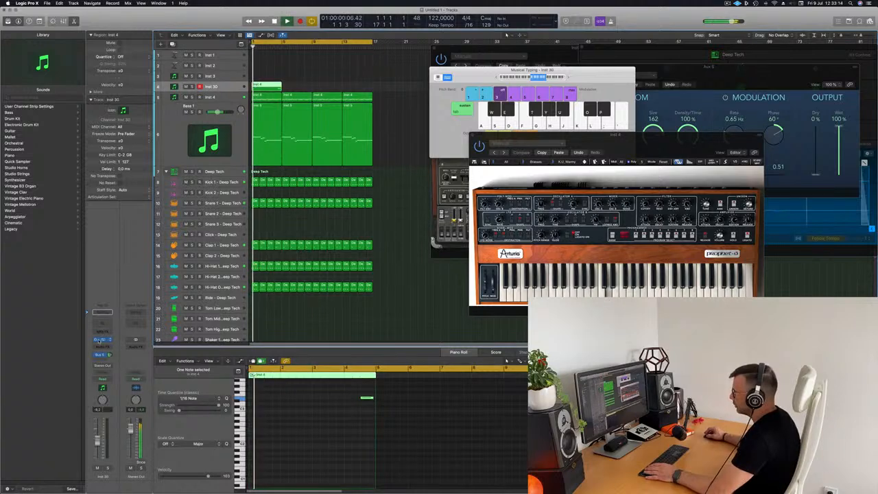
left_click(102, 341)
left_click_drag(389, 84, 457, 160)
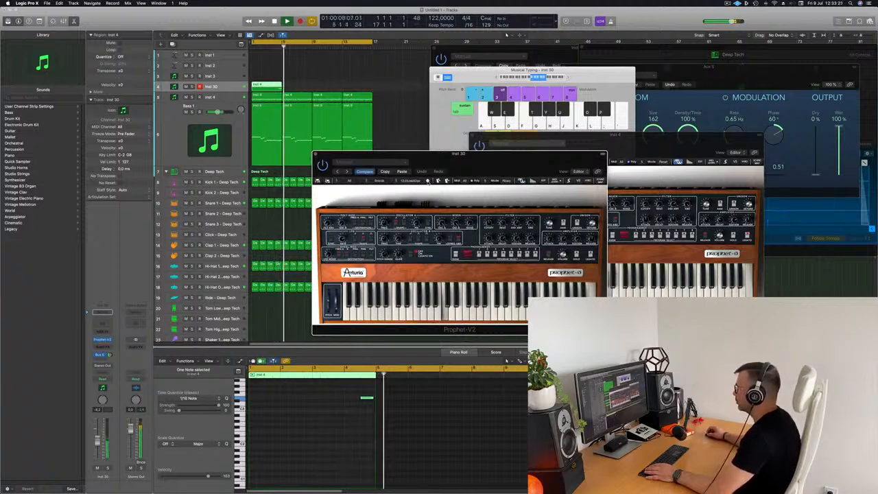
Switch Inst 30's Prophet-V2 to a percussive clav preset, auditioning from bar 4
left_click(277, 47)
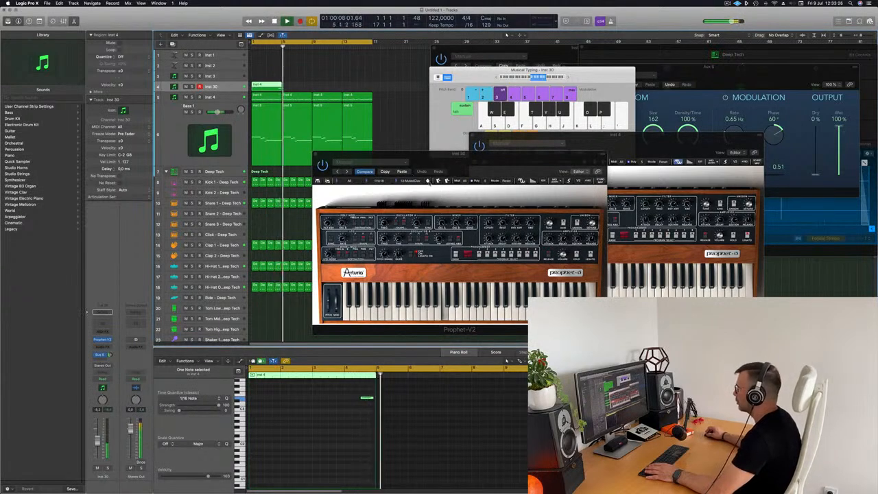
left_click(428, 180)
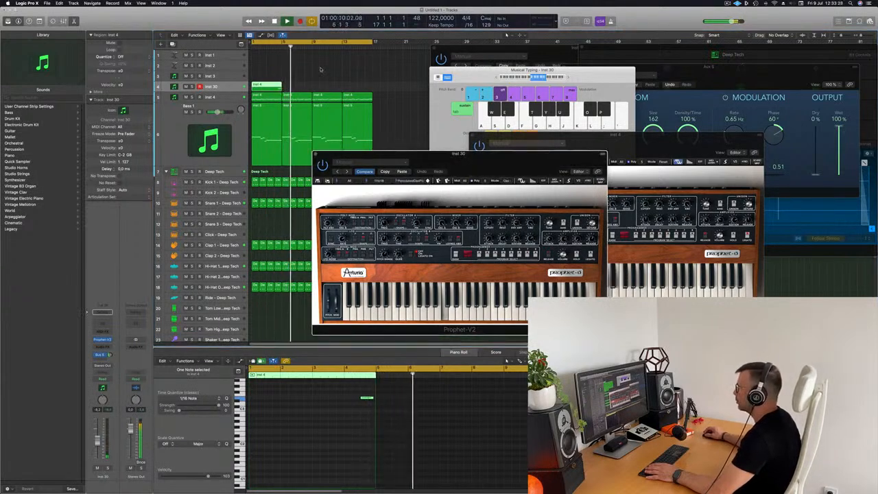
left_click(274, 48)
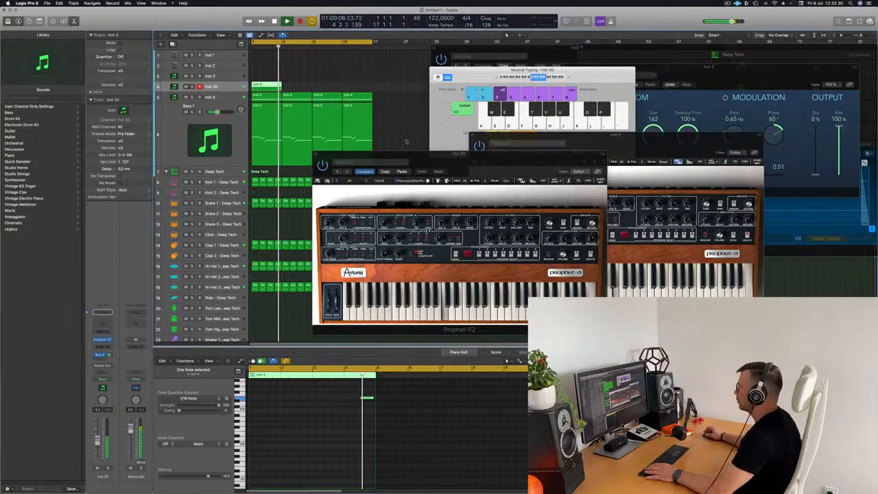
left_click_drag(470, 156, 454, 133)
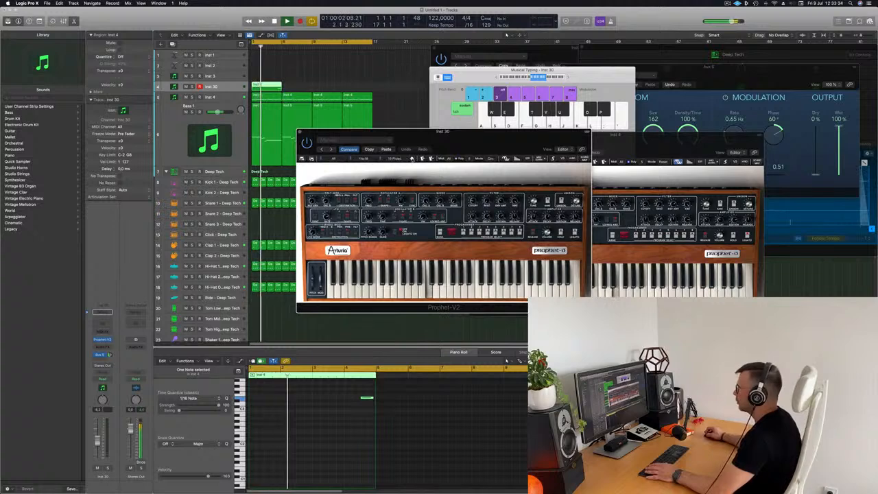
left_click(275, 46)
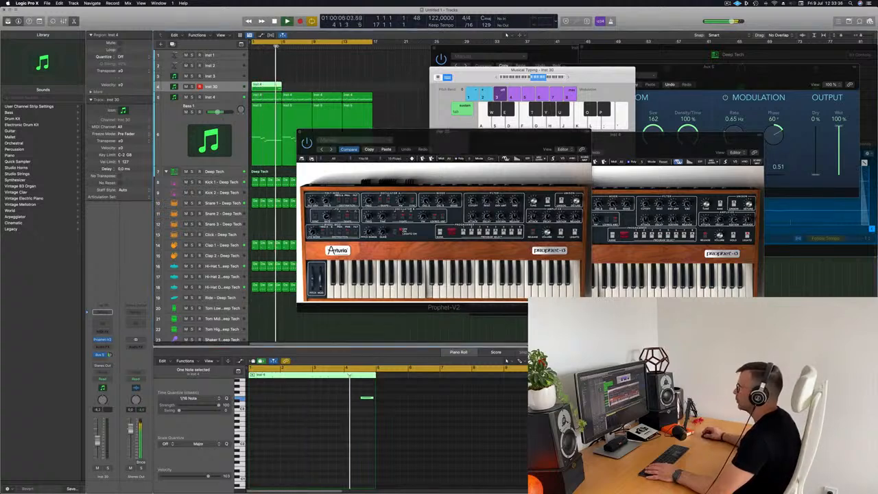
left_click_drag(401, 142, 329, 124)
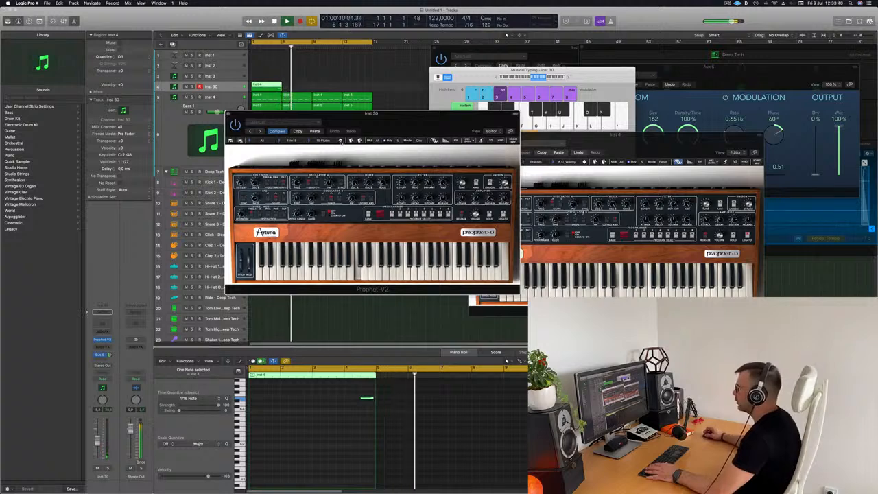
left_click_drag(380, 122, 487, 119)
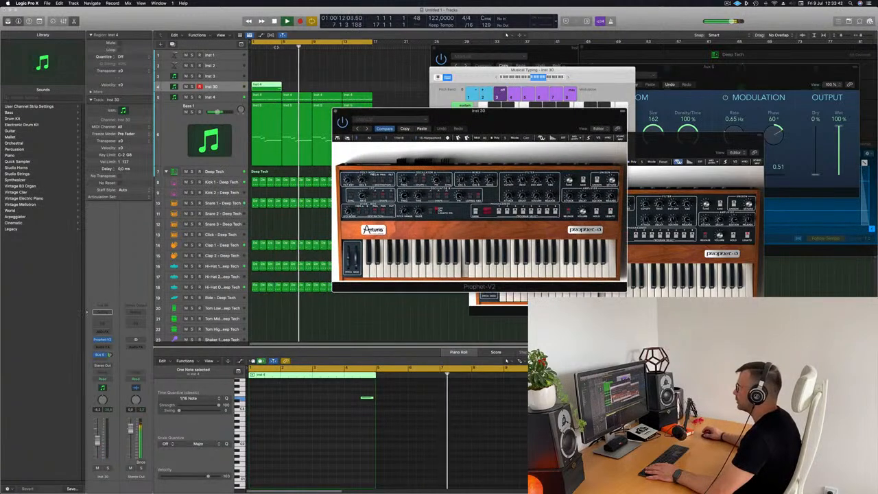
left_click(275, 47)
left_click_drag(489, 129, 452, 166)
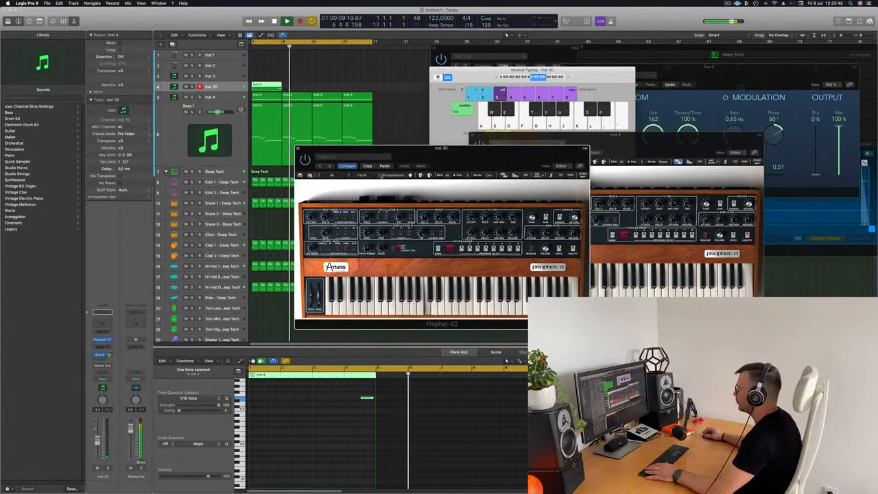
Load 14-PercussiveElecPiano and repeat the Inst 30 region twice with Cmd+R
left_click(395, 176)
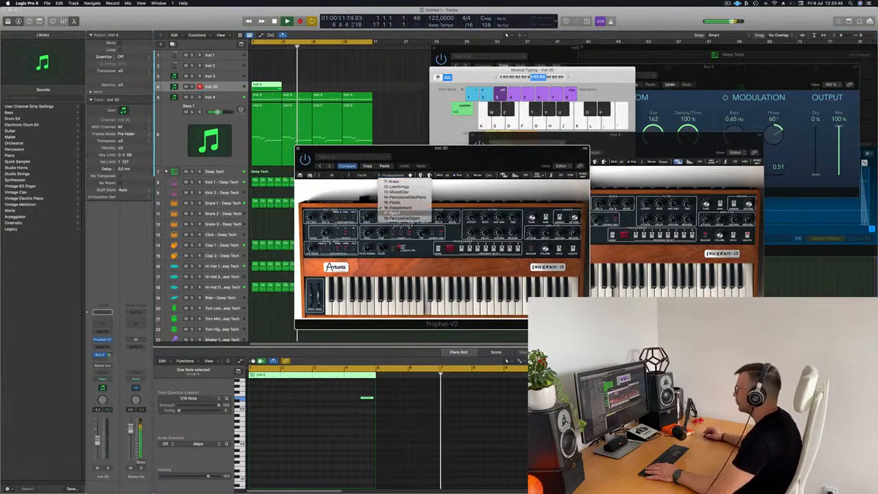
left_click(404, 197)
key("space")
key("space")
left_click(266, 87)
key("super+r")
key("super+r")
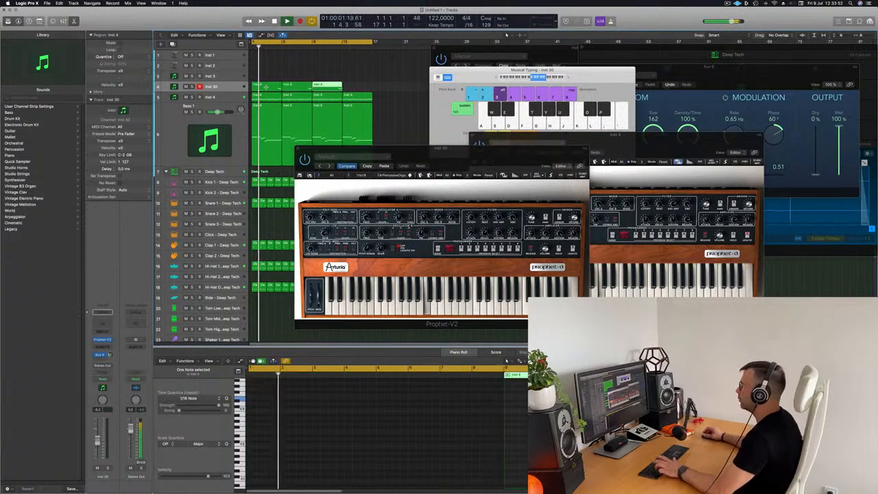
key("super+r")
left_click_drag(472, 164, 522, 188)
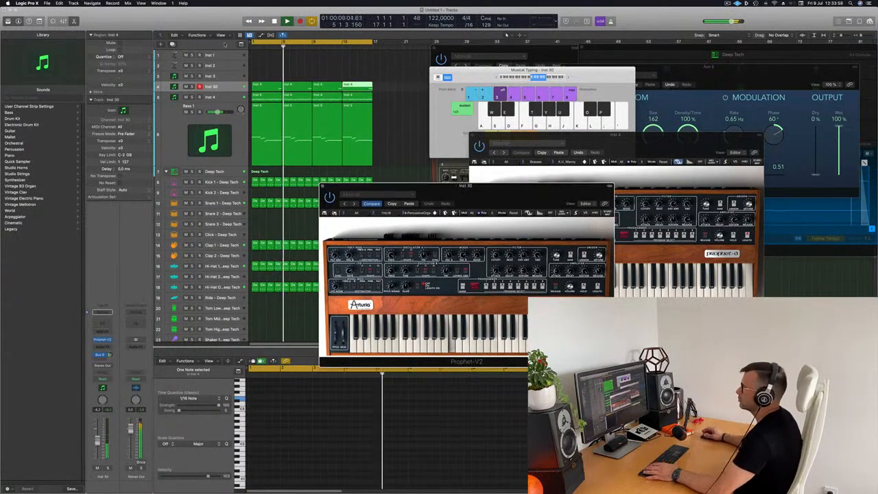
Move the four Inst 30 regions up onto the Inst 3 track
left_click(104, 338)
mouse_move(111, 339)
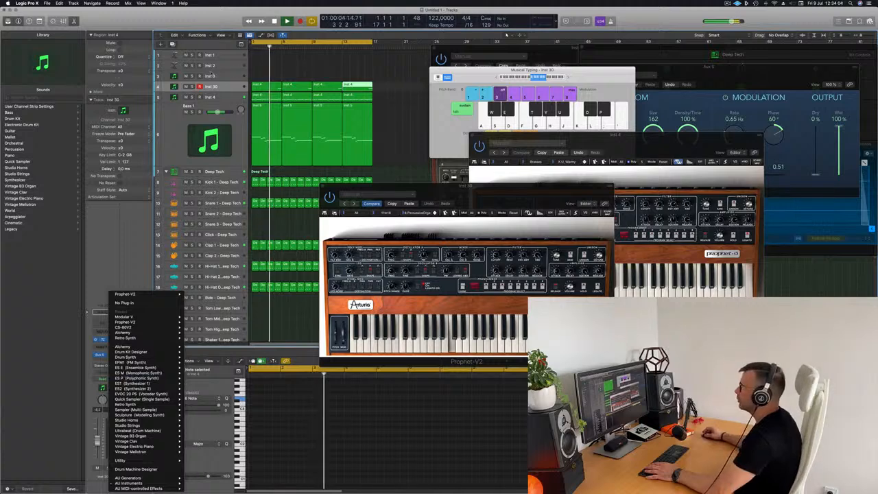
left_click(218, 75)
left_click(220, 76)
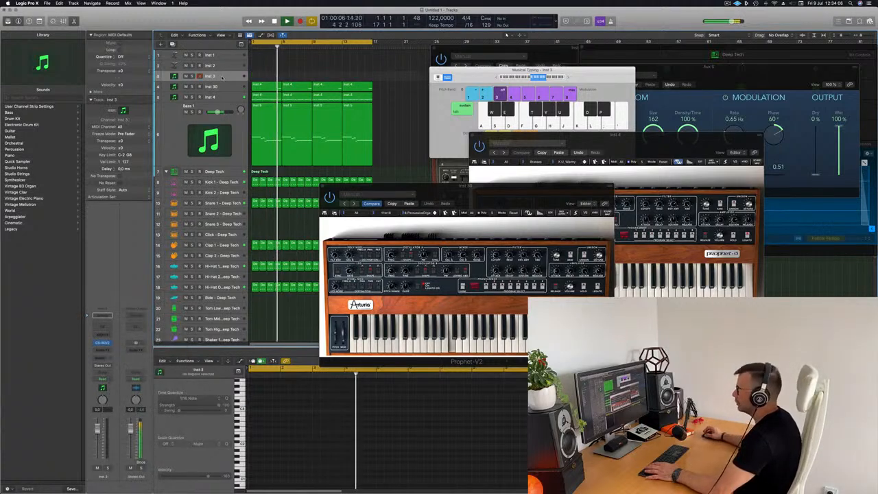
left_click_drag(369, 83, 369, 84)
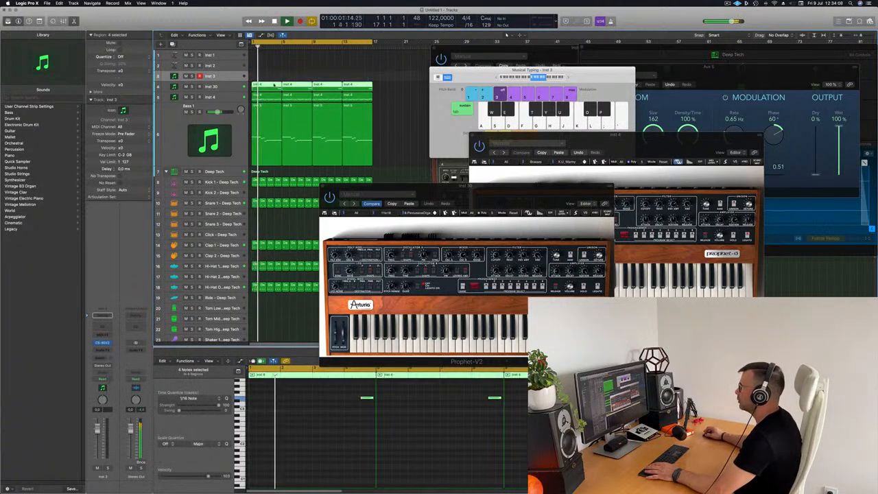
left_click_drag(274, 82, 274, 73)
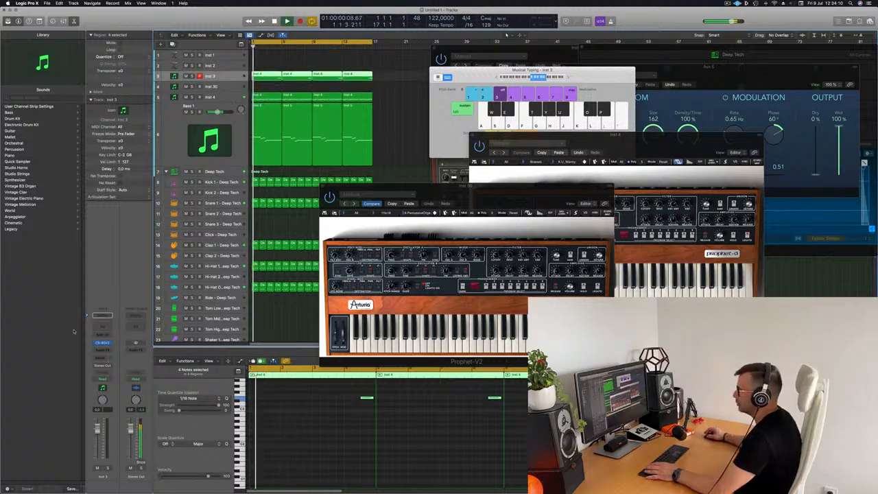
Open Inst 3's CS-80V2 synth and place its window down and left
left_click(105, 344)
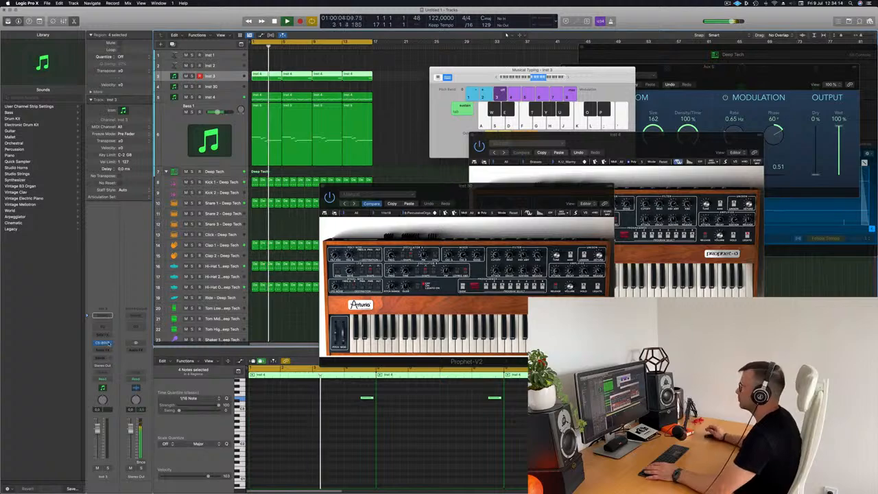
left_click(105, 343)
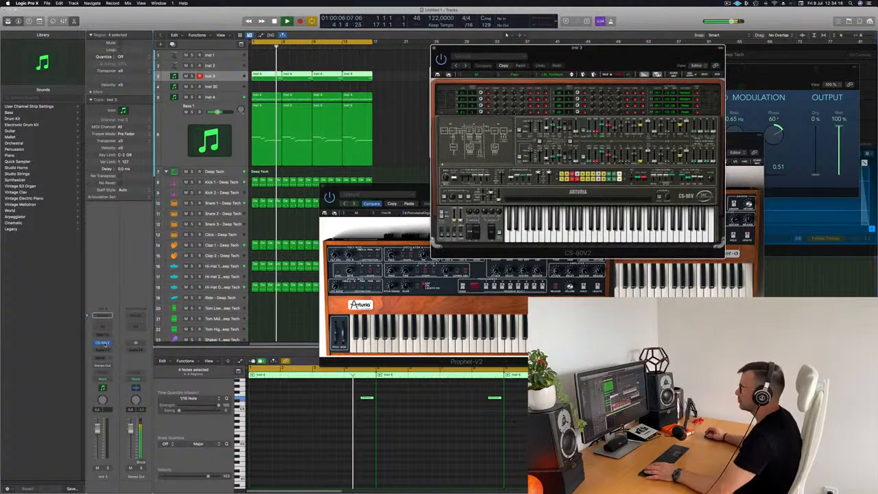
left_click_drag(616, 66, 561, 154)
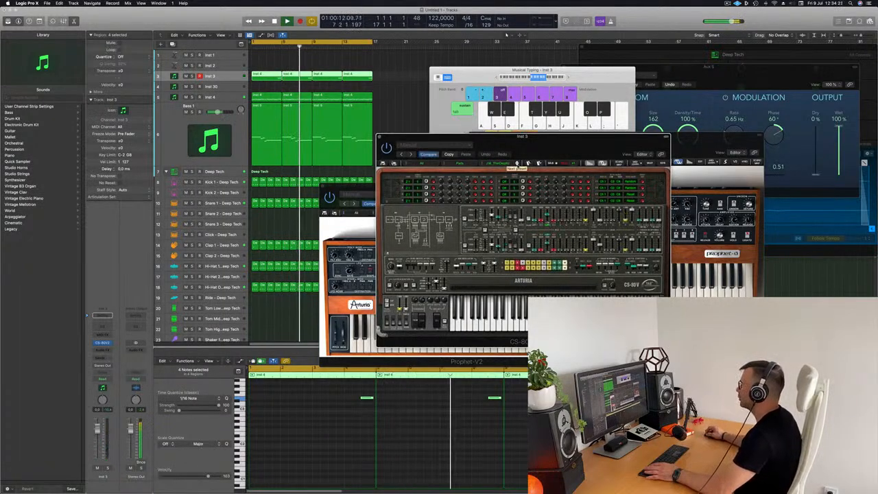
Step through CS-80V presets and slightly adjust Inst 3's volume while replaying the loop
left_click(517, 163)
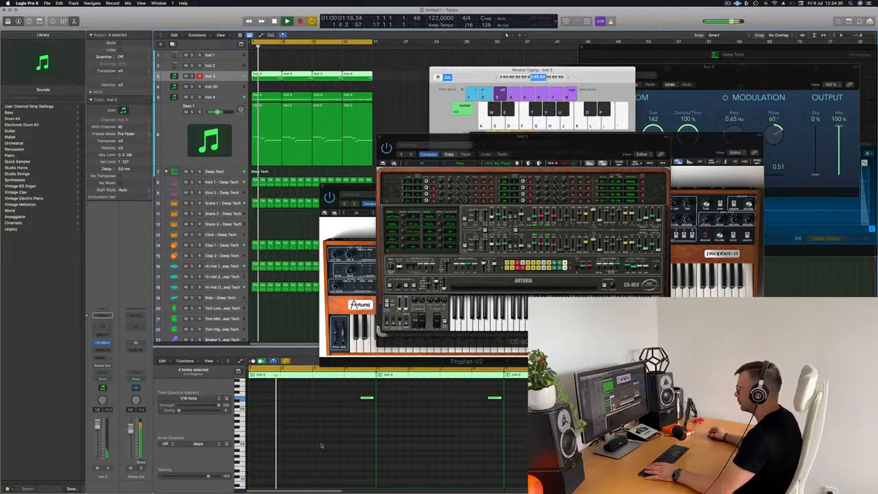
left_click(321, 446)
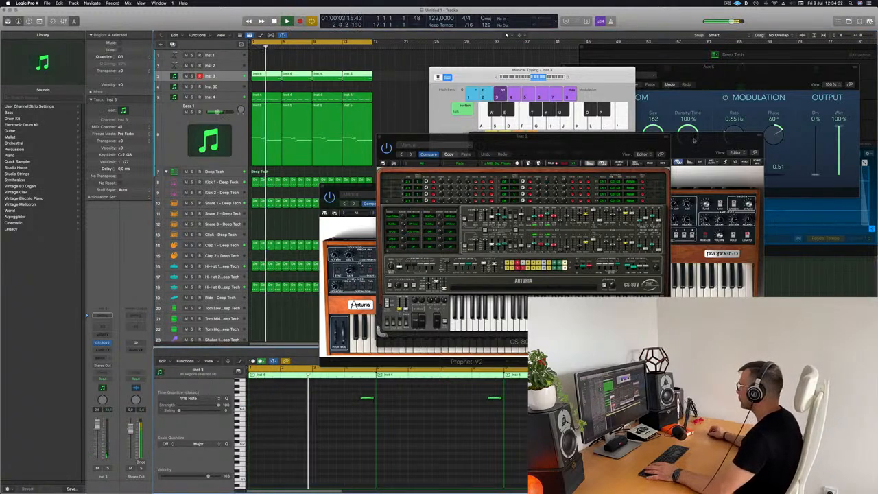
left_click_drag(613, 139, 580, 195)
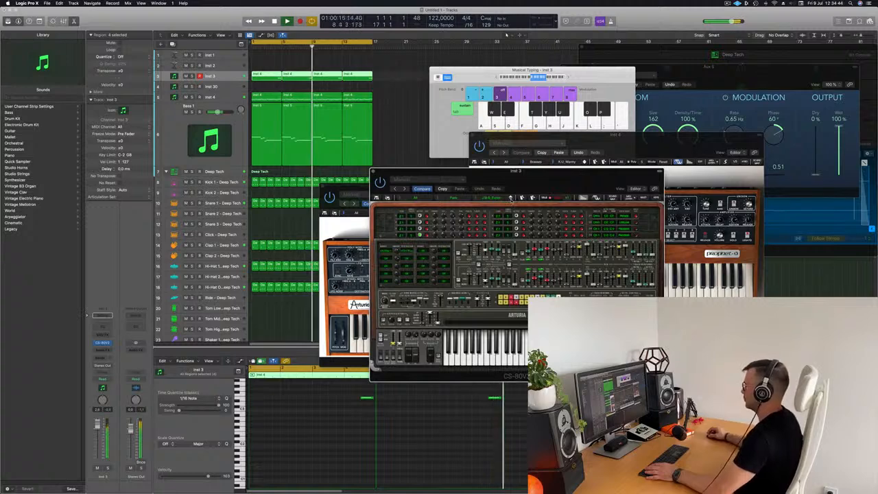
left_click(510, 199)
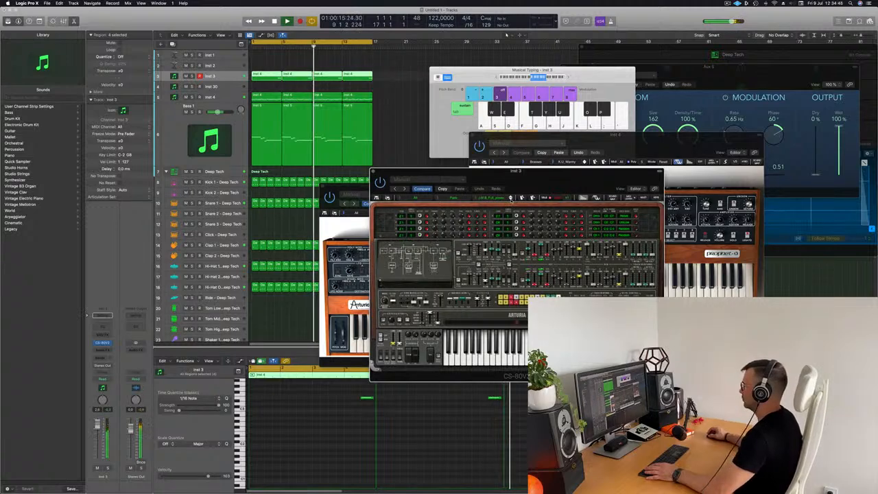
left_click(510, 199)
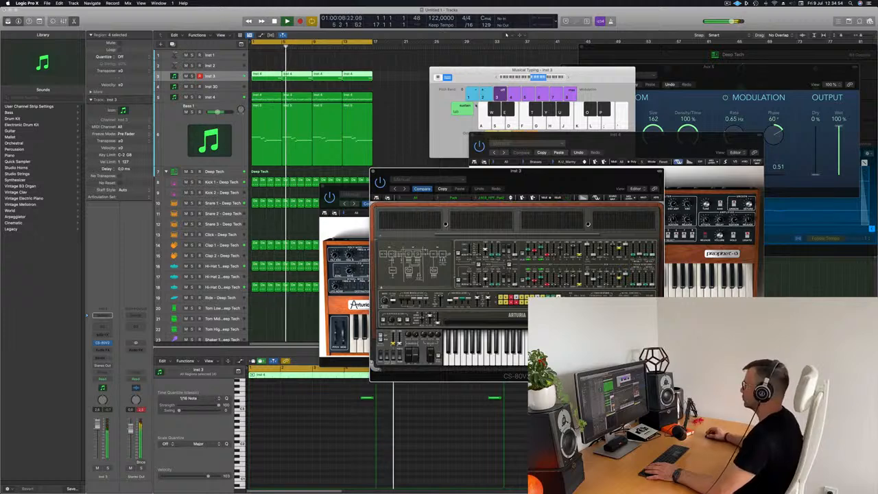
key("Return")
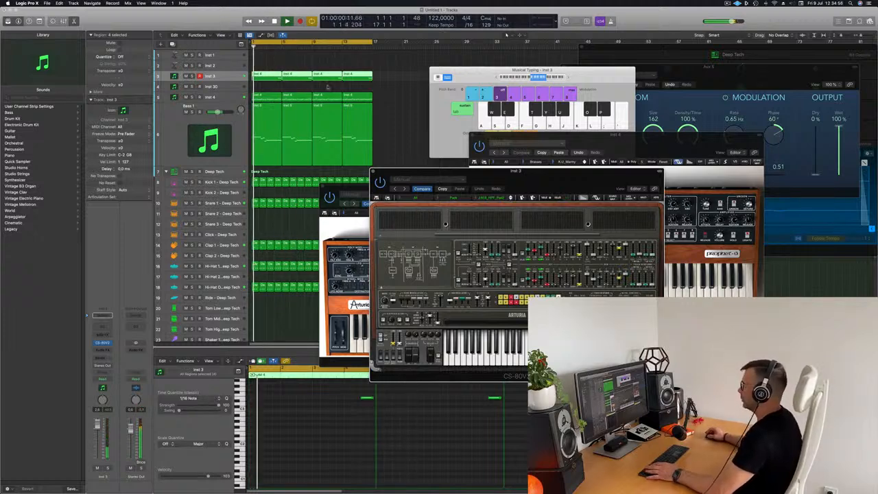
left_click_drag(538, 177, 556, 111)
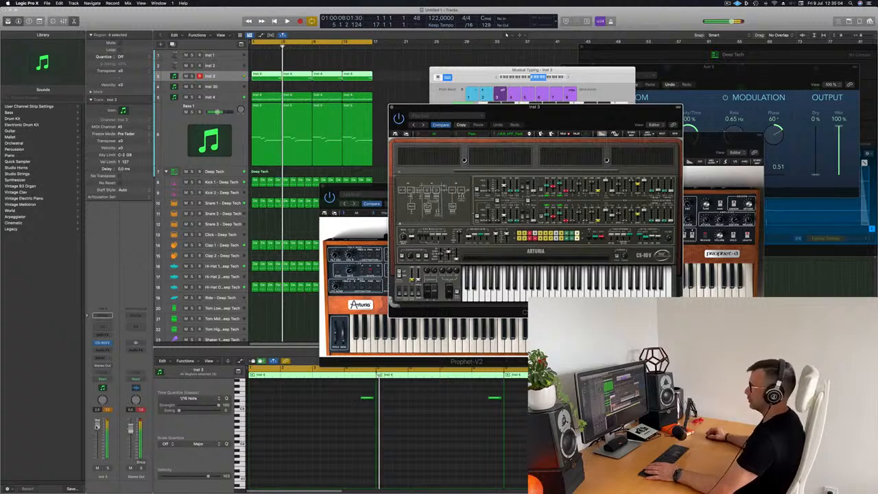
left_click_drag(97, 442, 96, 441)
key("Return")
key("space")
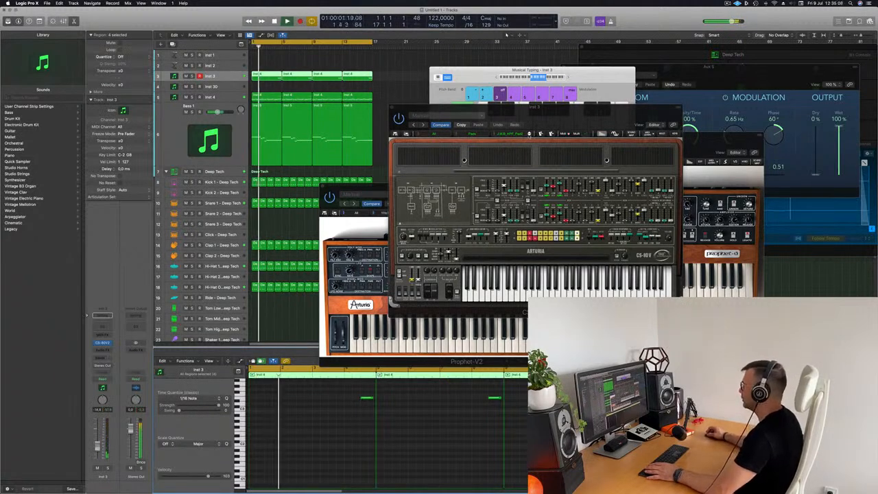
Audition more presets past 1.M.B_Phasing_Pad and bring up the preset category list
left_click(529, 135)
mouse_move(510, 113)
left_mouse_down()
mouse_move(458, 116)
mouse_move(514, 101)
left_mouse_up()
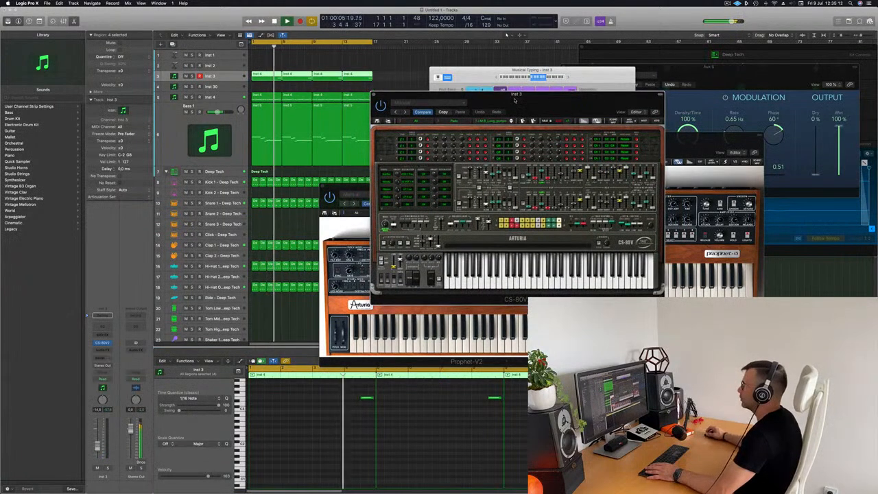
left_click_drag(519, 101, 501, 116)
left_click(493, 137)
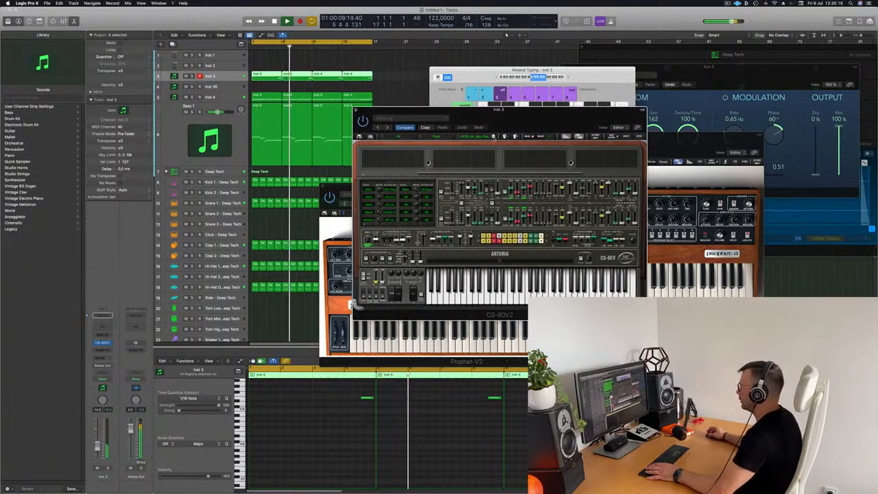
left_click(493, 138)
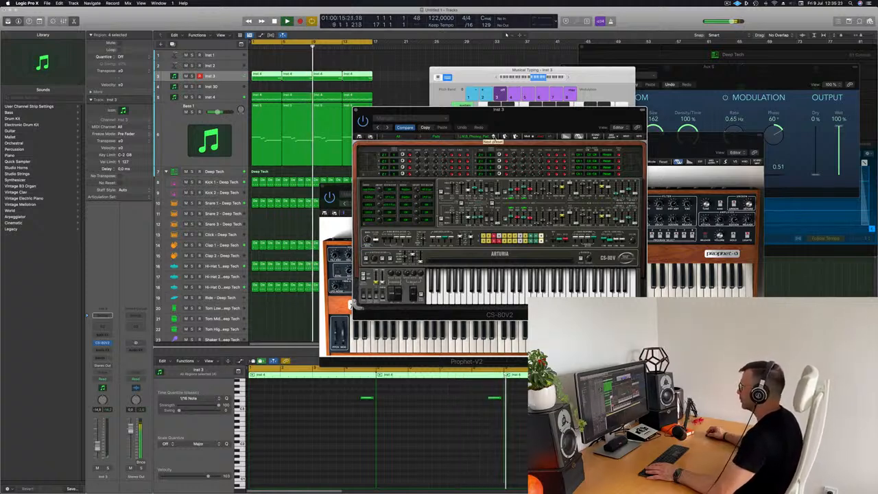
left_click(493, 137)
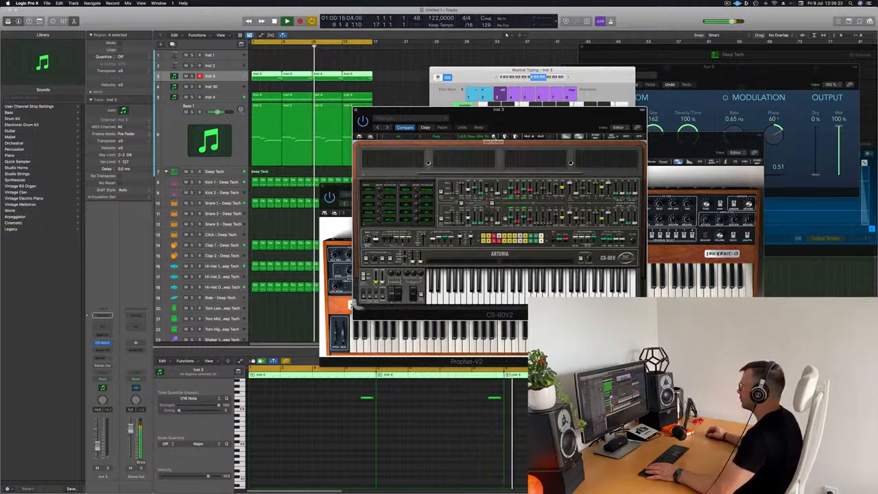
left_click(420, 136)
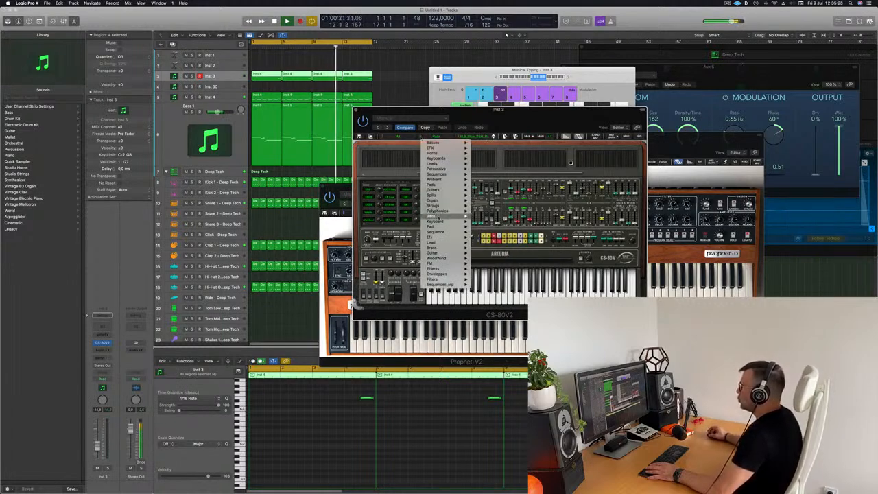
Load a Keyboard-category CS-80V preset and try the next two presets, replaying from bar 4
mouse_move(439, 221)
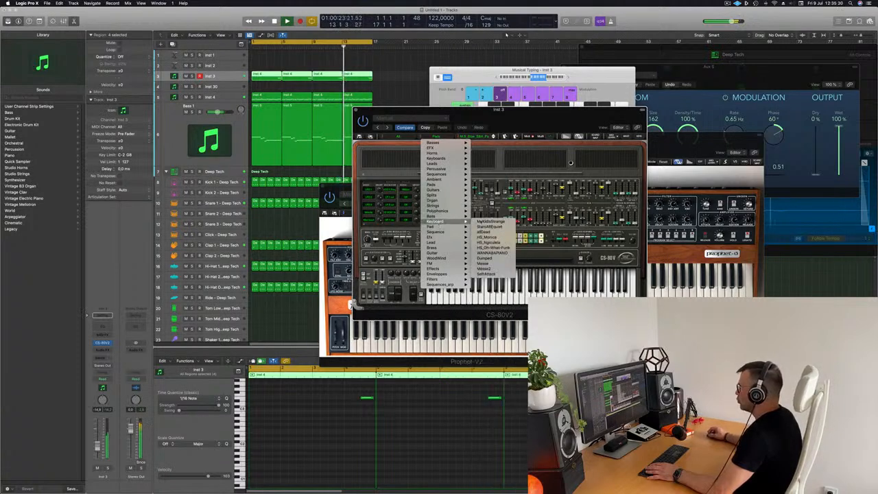
left_click(490, 221)
key("space")
left_click(274, 49)
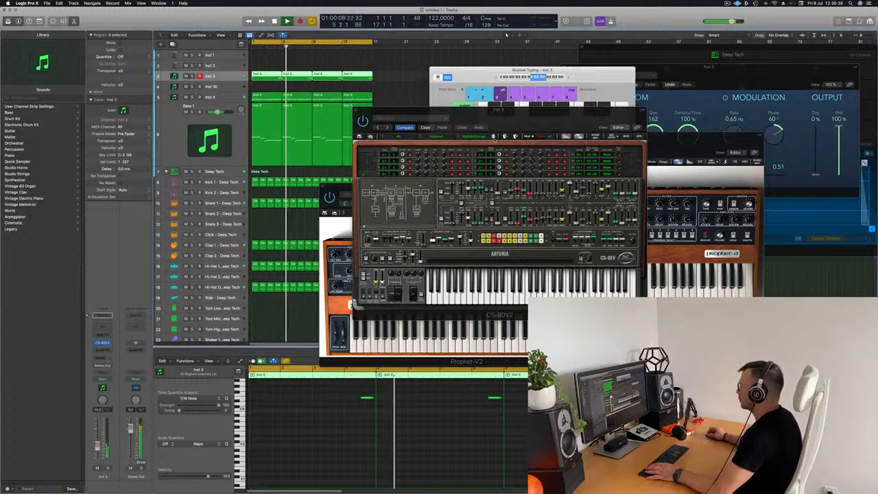
left_click(494, 139)
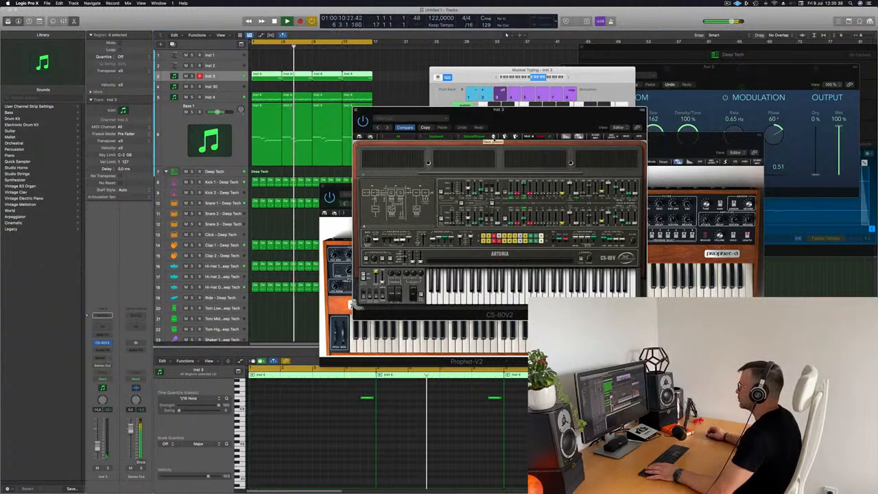
key("space")
key("space")
left_click(275, 47)
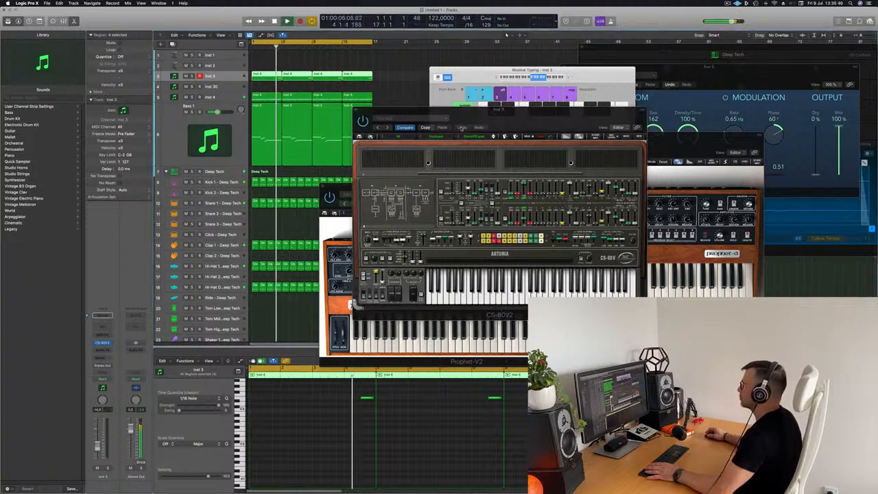
left_click(493, 136)
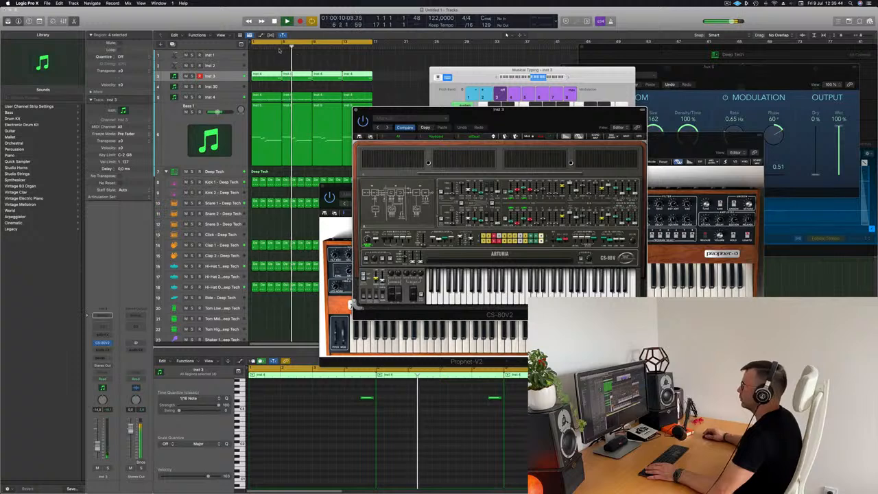
left_click(277, 45)
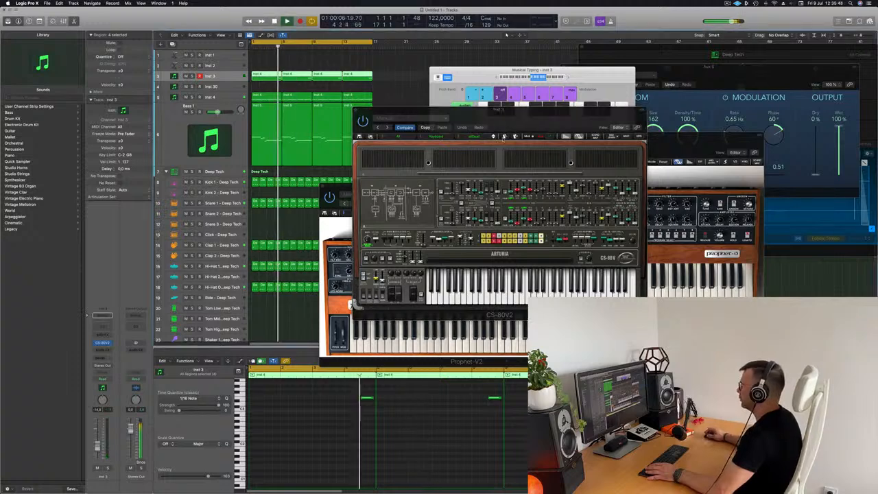
mouse_move(518, 120)
left_mouse_down()
mouse_move(553, 111)
mouse_move(522, 123)
left_mouse_up()
Close the CS-80V window and drop all Inst 3 notes in the piano roll down an octave
left_click(358, 115)
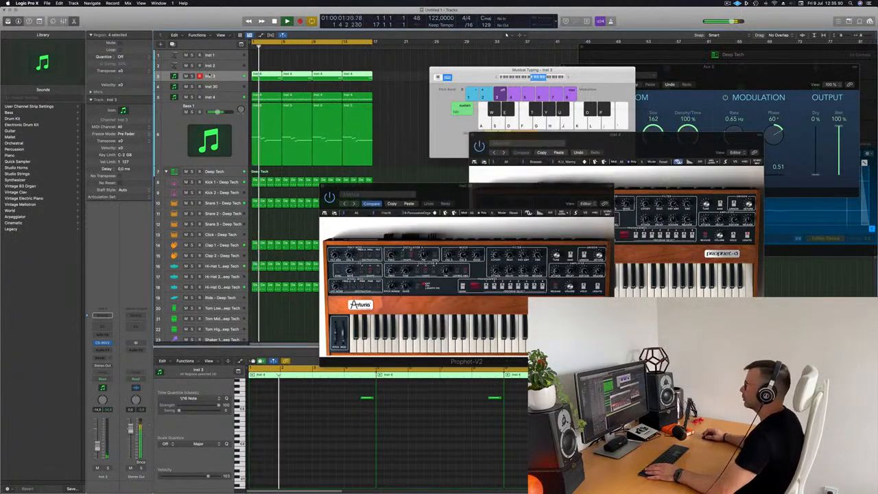
left_click(355, 448)
key("super+a")
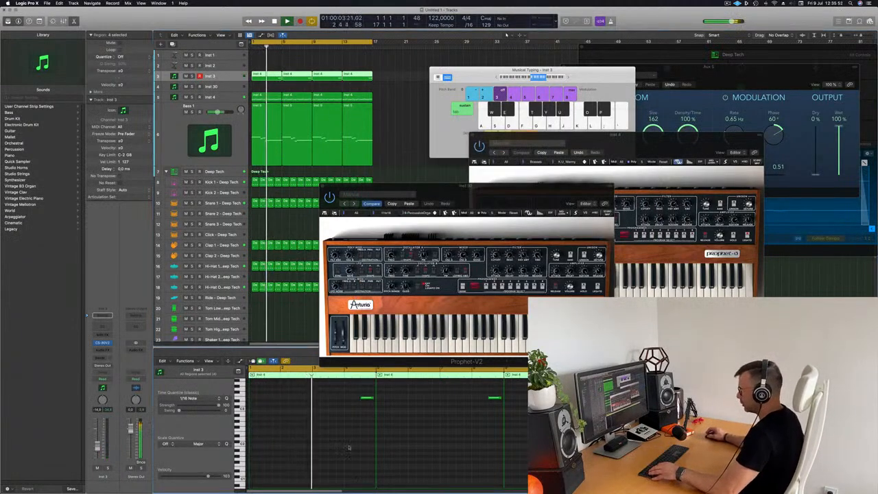
key("shift+alt+Down")
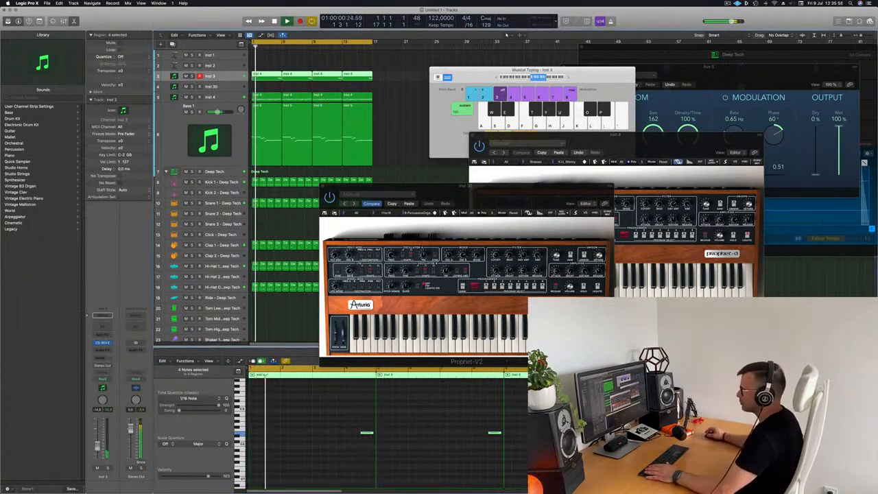
Close one Prophet-V2 window, reposition the Prophet-5 window, and bring Musical Typing forward
left_click_drag(523, 192, 505, 195)
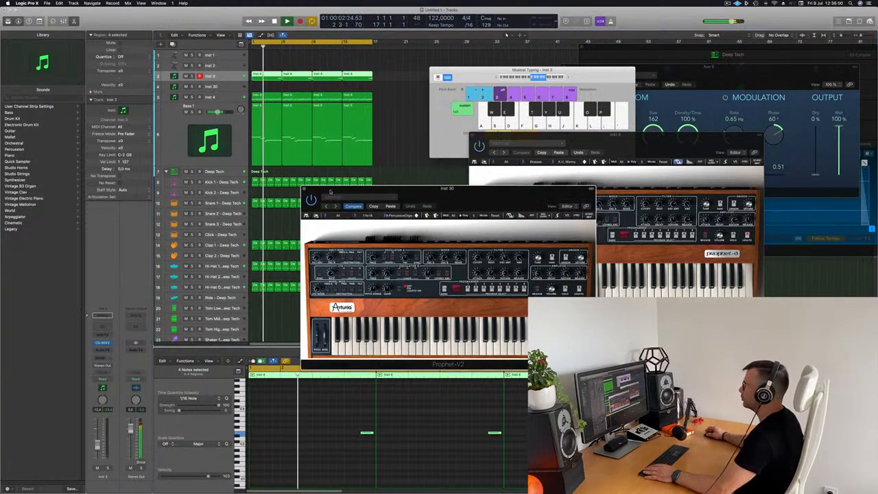
left_click(306, 190)
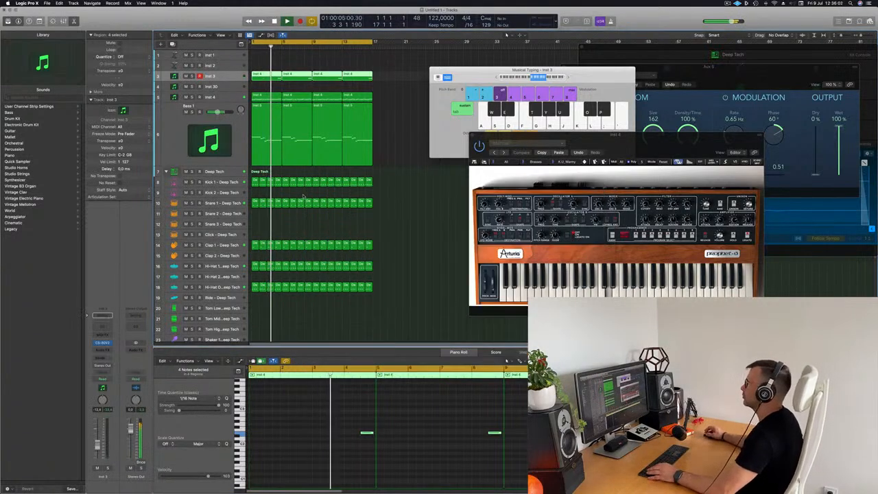
left_click_drag(616, 138, 539, 152)
left_click(485, 82)
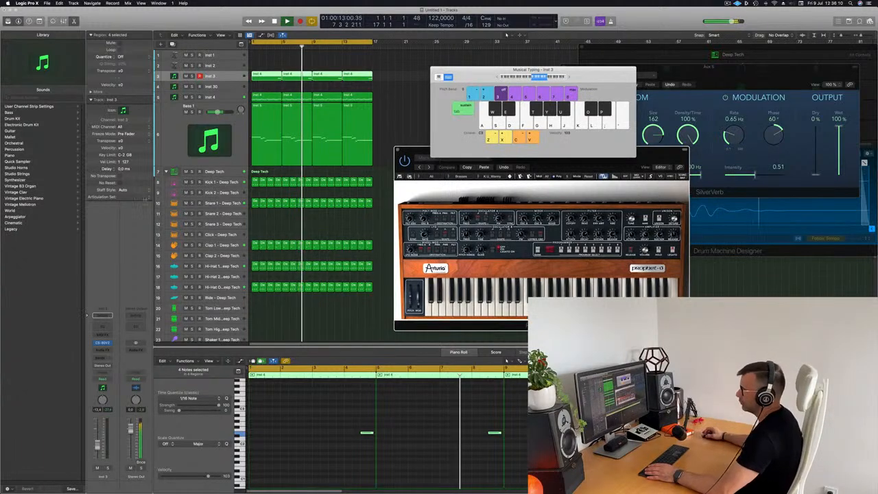
Route an Inst 3 send to Bus 5, which feeds the SilverVerb reverb
left_click(102, 358)
mouse_move(117, 365)
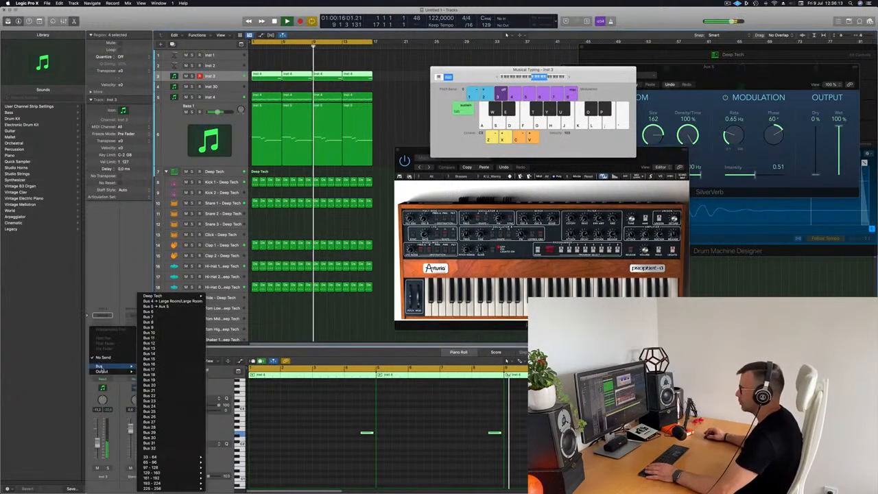
left_click(156, 306)
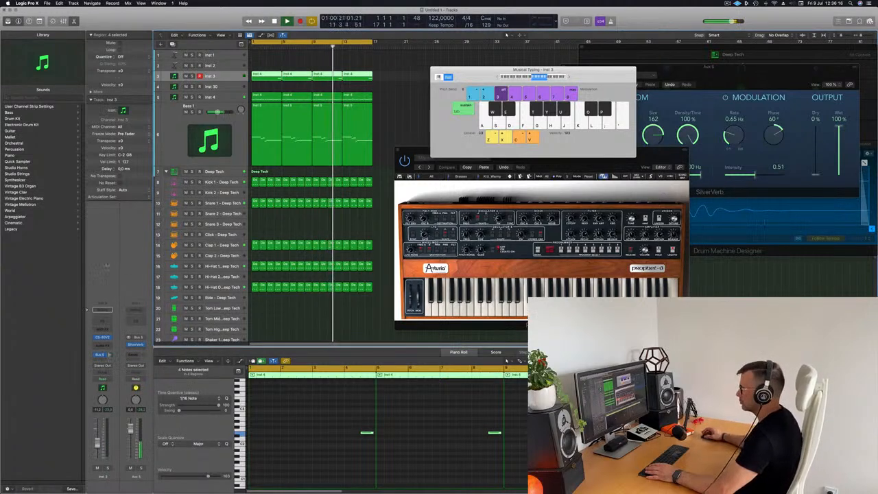
Deselect the Inst 3 regions, close Musical Typing, show the Mixer, and return to the project start
left_click(306, 314)
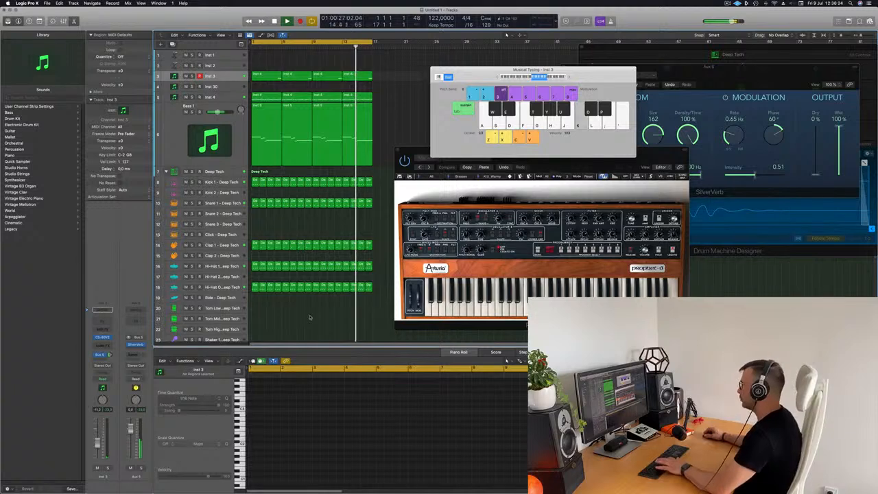
key("super+k")
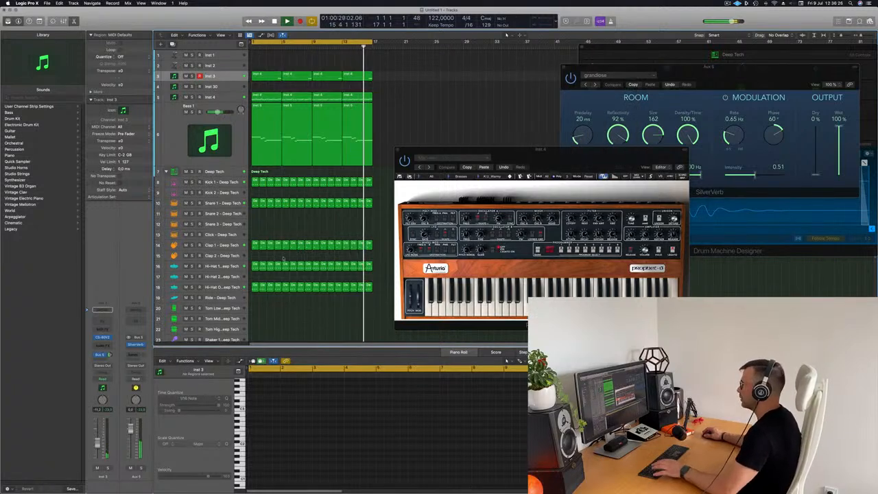
key("x")
key("Return")
Move the Prophet-5 window aside, return to the start, and make the Inst 3 track taller
left_click_drag(519, 158, 755, 154)
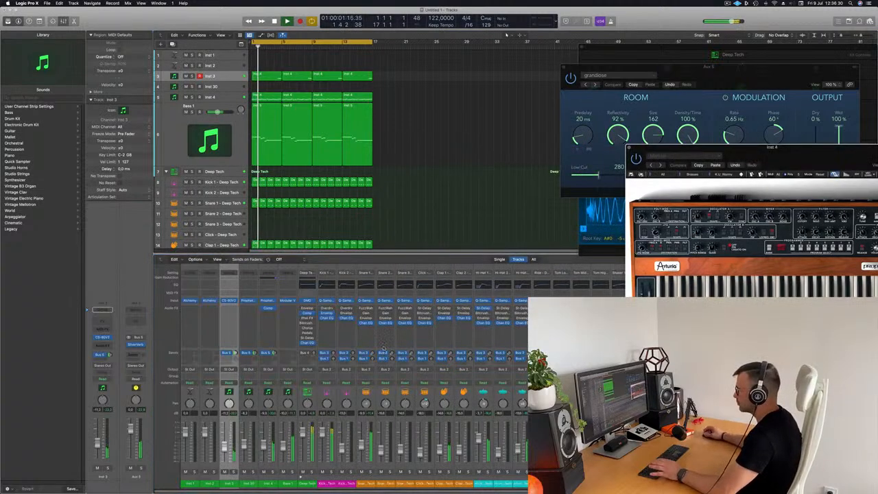
key("Return")
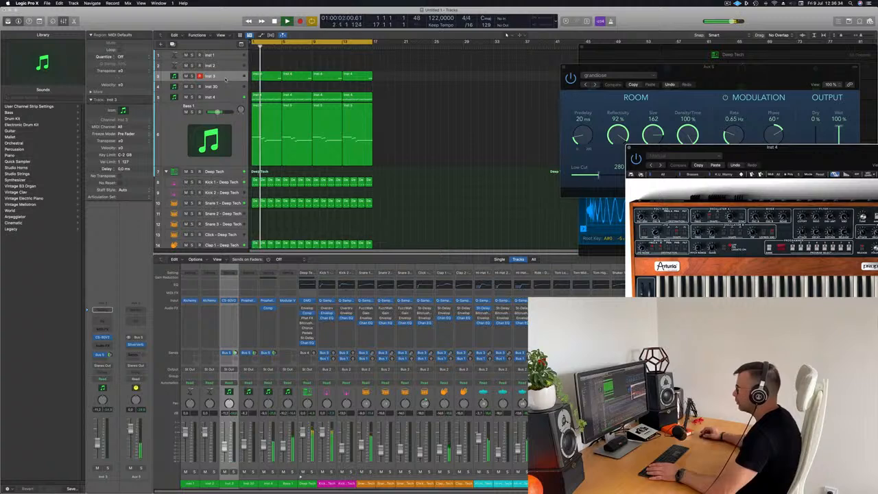
left_click_drag(224, 81, 224, 107)
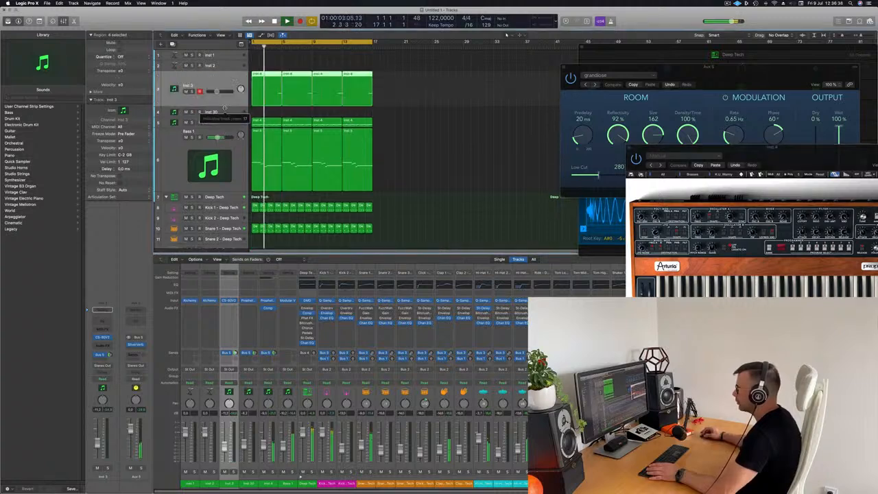
Open the four Inst 3 regions in the piano roll and lower all their notes another octave
double_click(353, 77)
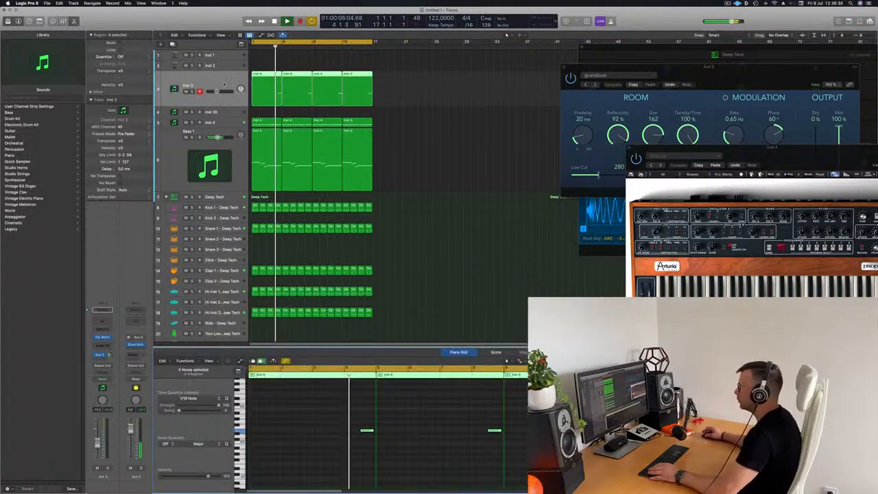
left_click(481, 142)
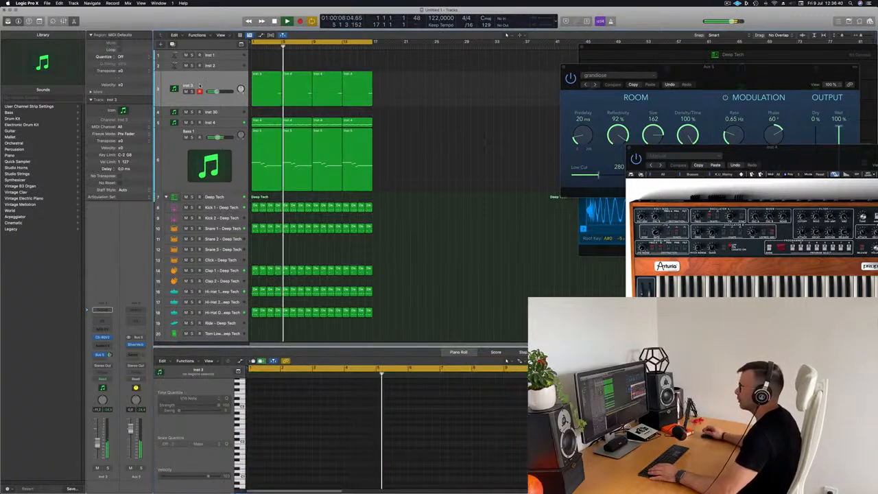
left_click(203, 85)
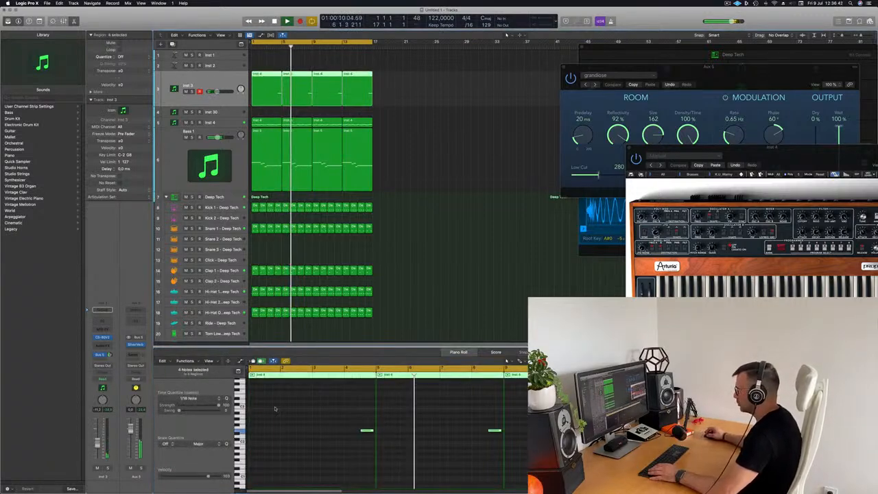
key("super+a")
key("alt+shift+Down")
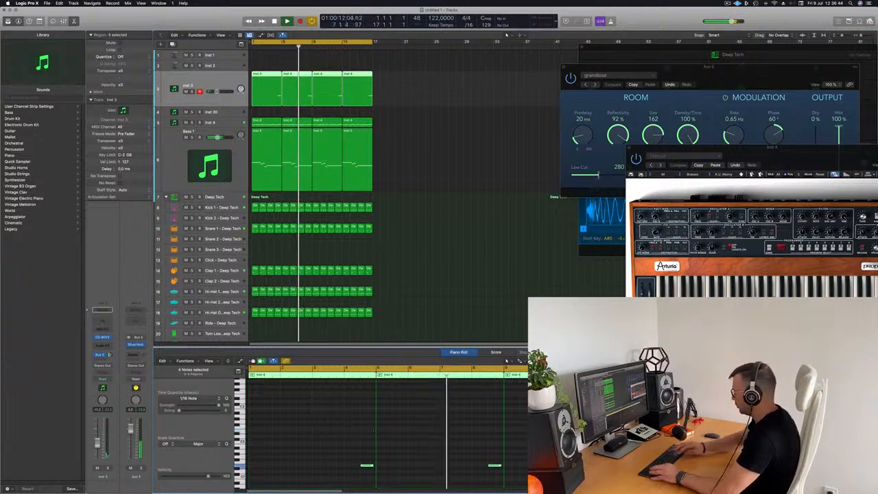
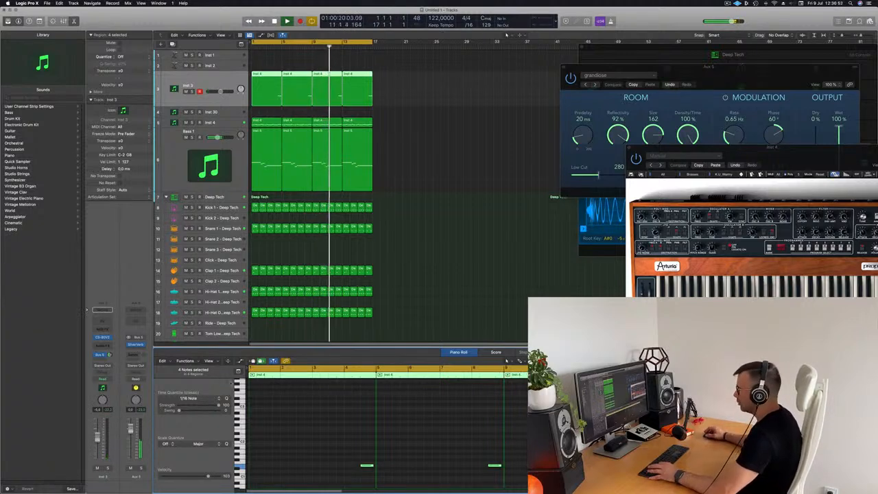
In the Mixer, move the Comp insert from Prophet to CS-80V; copy a Deep Tech region onto Shaker 1
key("x")
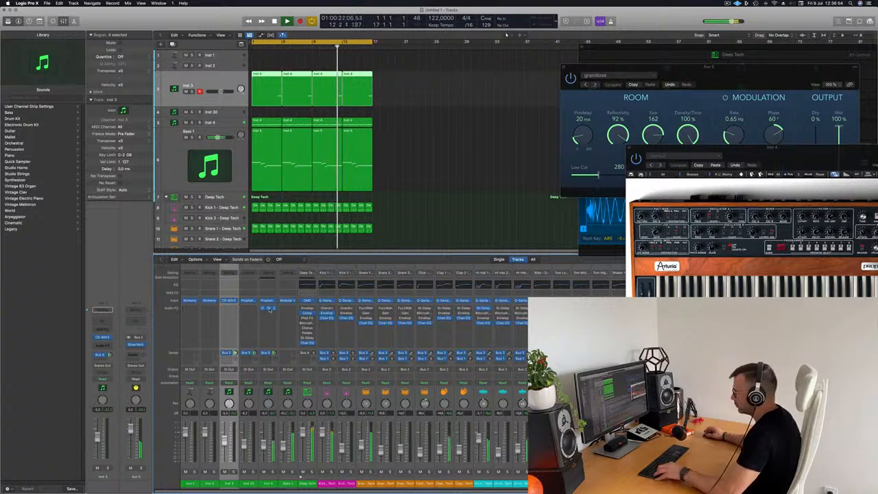
left_click_drag(246, 312, 232, 312)
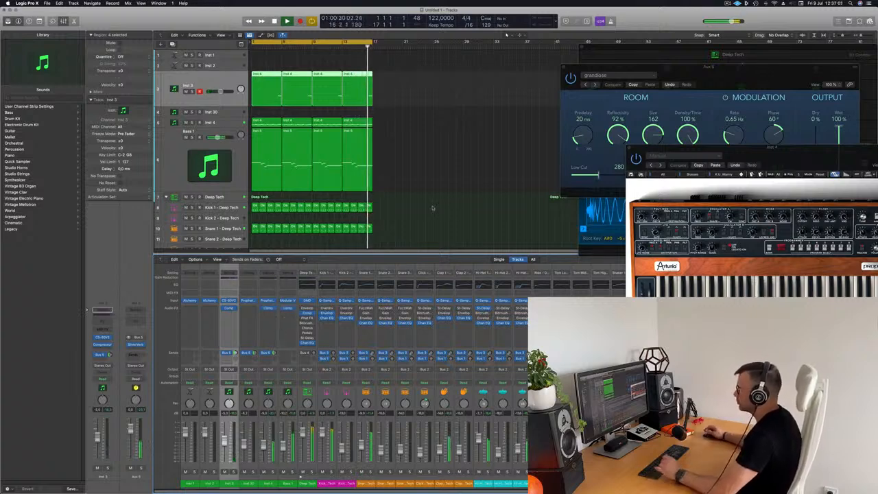
scroll(420, 200, "down", 4)
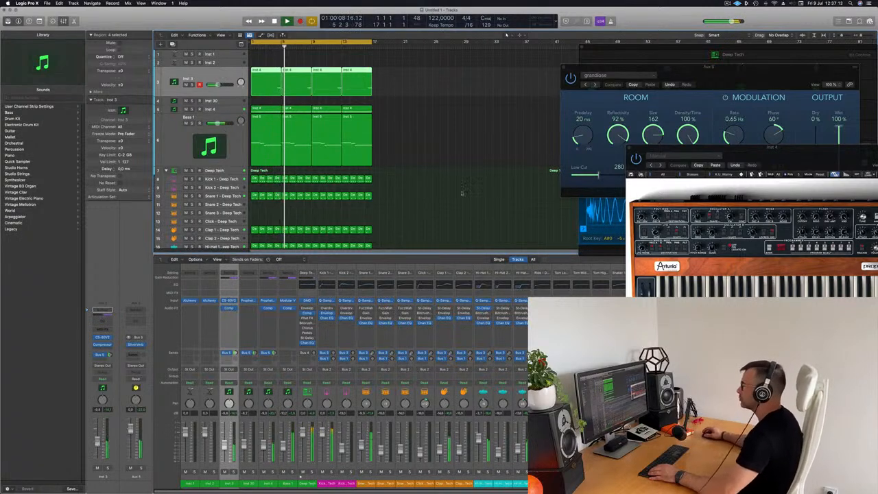
scroll(433, 187, "down", 3)
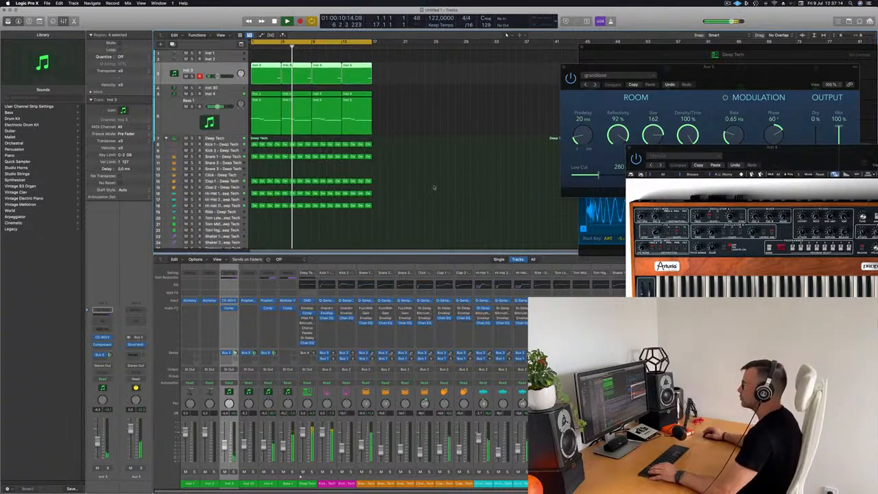
scroll(433, 187, "down", 3)
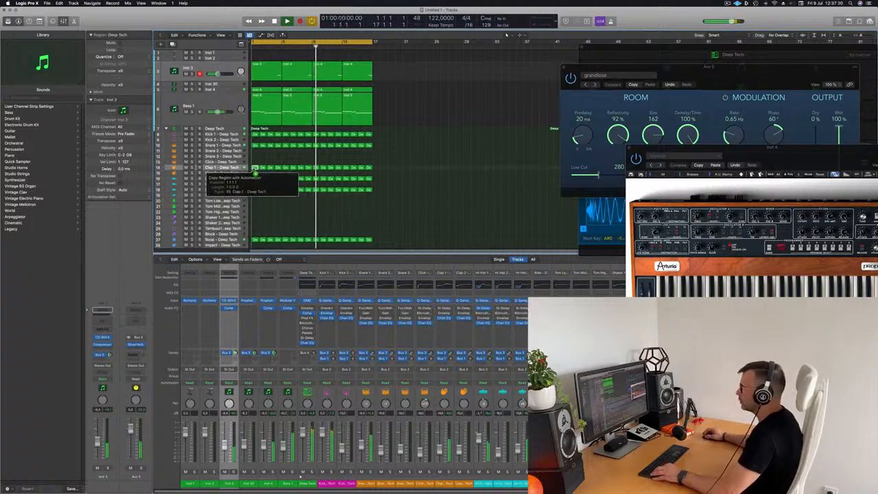
left_click_drag(258, 172, 262, 219)
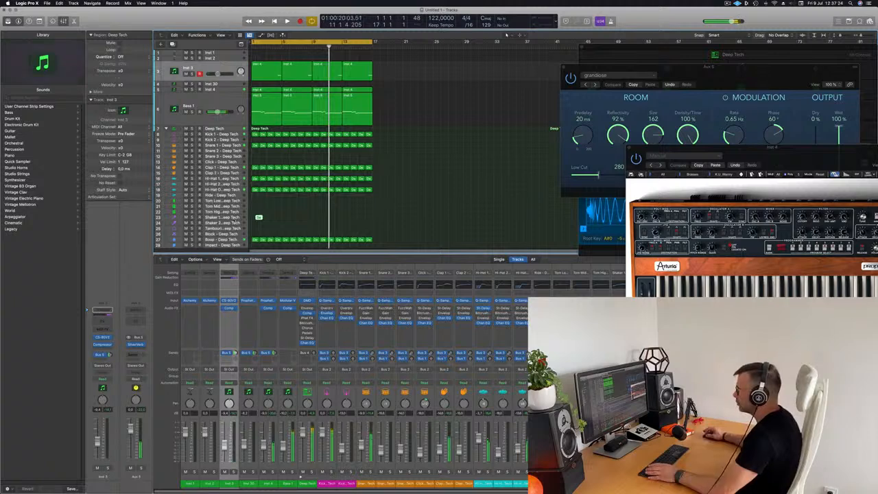
Move the Deep Tech region from Shaker 1 down onto the Shaker 2 track and play from the start
left_click(233, 218)
key("Return")
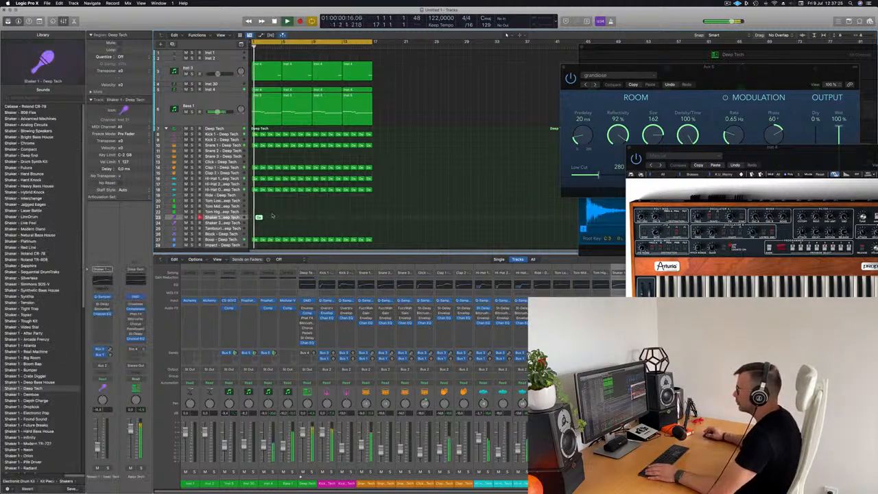
scroll(260, 218, "up", 5)
left_click_drag(264, 218, 258, 224)
scroll(340, 209, "left", 1)
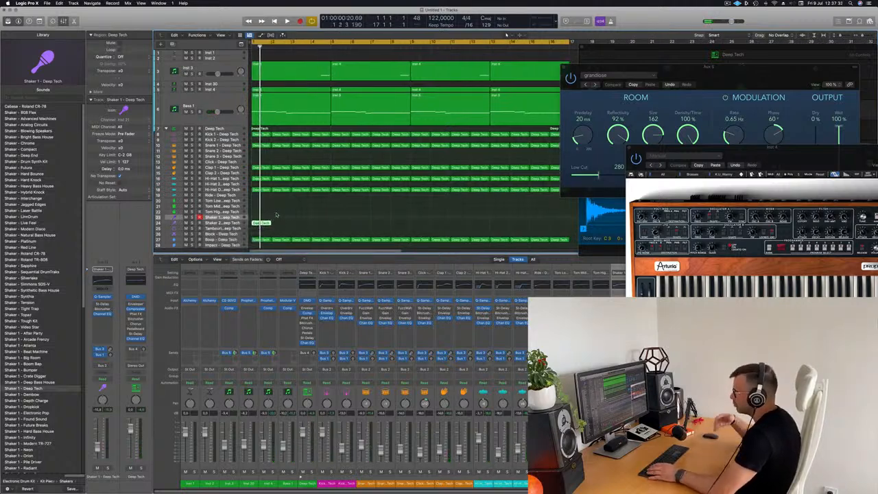
key("Return")
key("space")
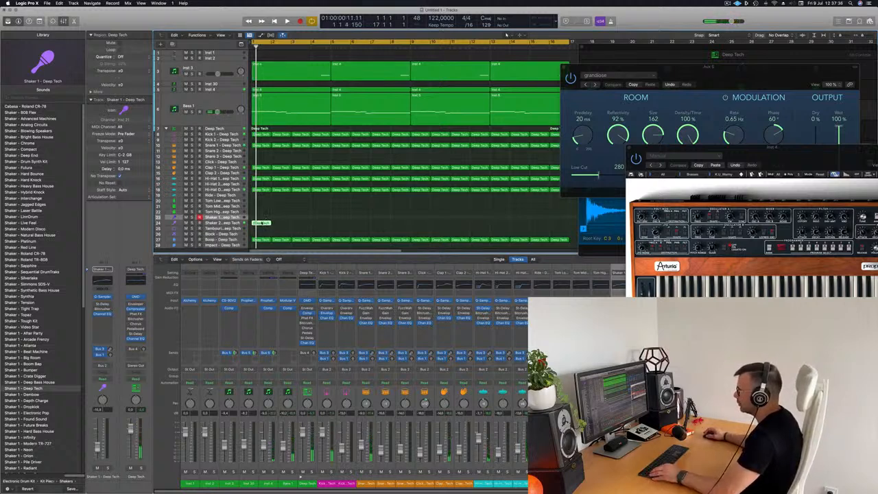
In the Piano Roll, shorten the four shaker notes, shift them two sixteenths later, and raise them an octave
double_click(262, 223)
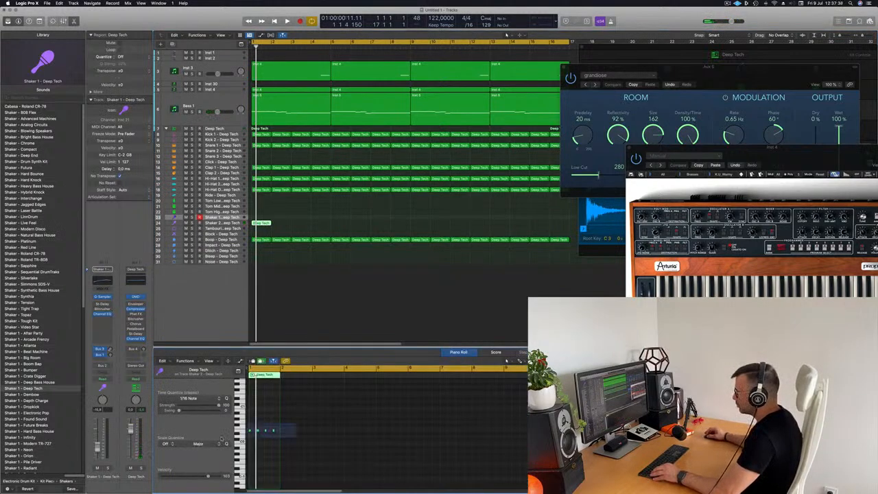
scroll(284, 447, "up", 5)
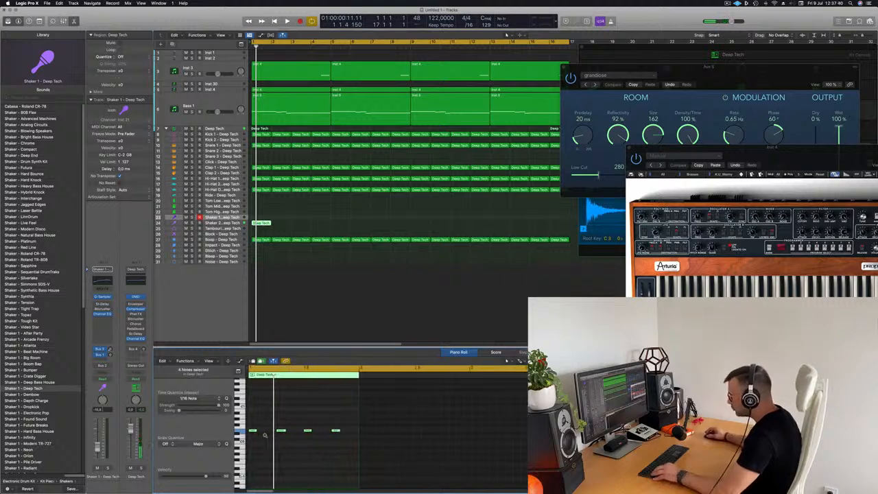
scroll(270, 436, "up", 4)
mouse_move(266, 430)
left_mouse_down()
mouse_move(257, 432)
mouse_move(270, 435)
left_mouse_up()
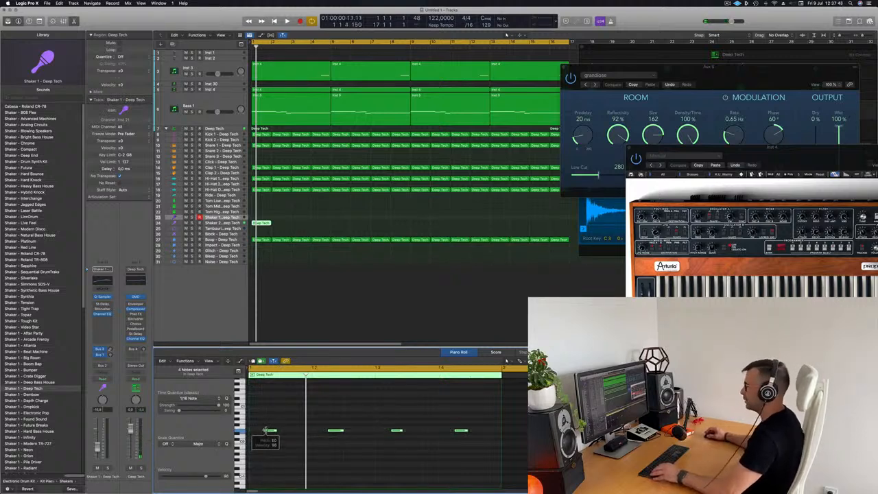
left_click_drag(269, 432, 259, 436)
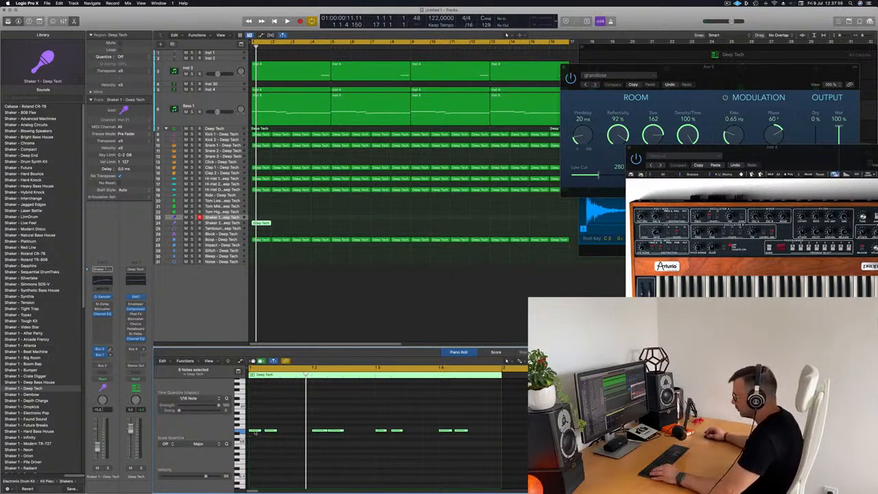
left_click_drag(261, 435, 282, 455)
key("alt+shift+Up")
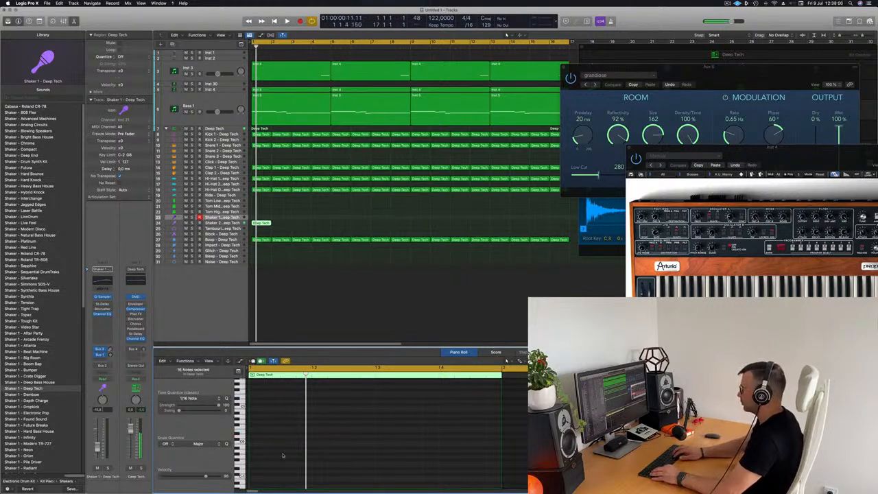
key("space")
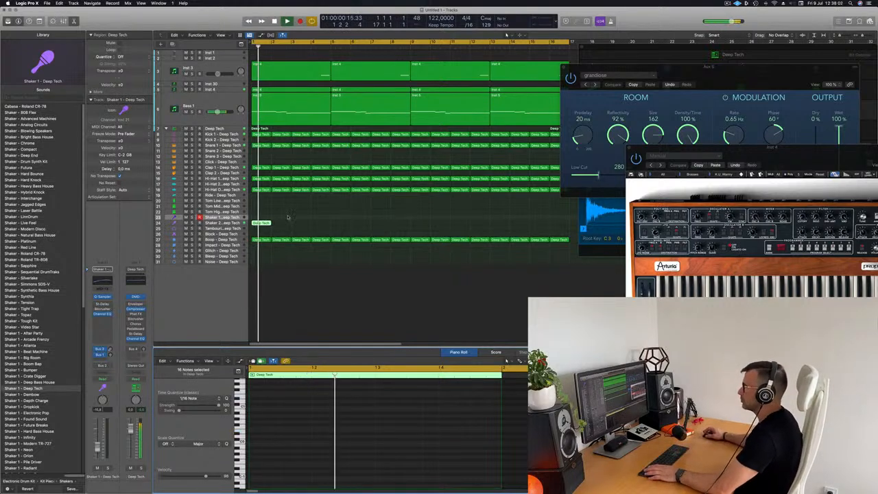
Repeat the Shaker 2 Deep Tech region along the track with Cmd-R and play it back
left_click(235, 223)
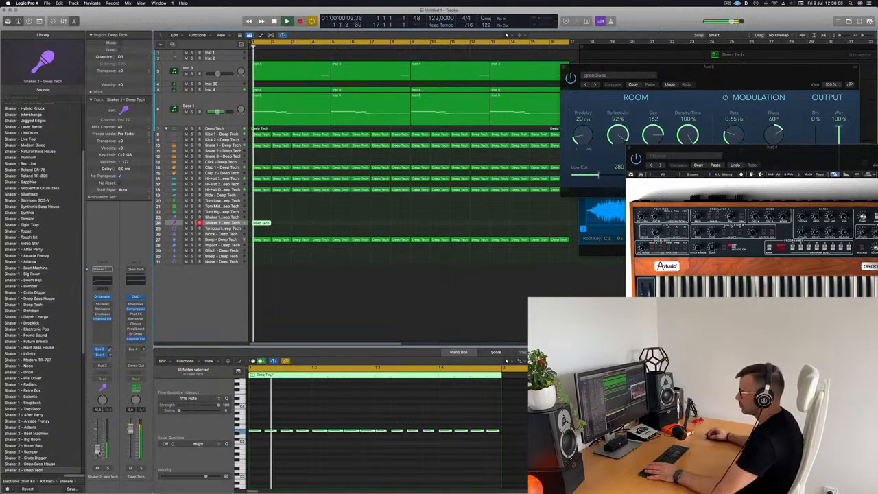
key("space")
left_click(266, 224)
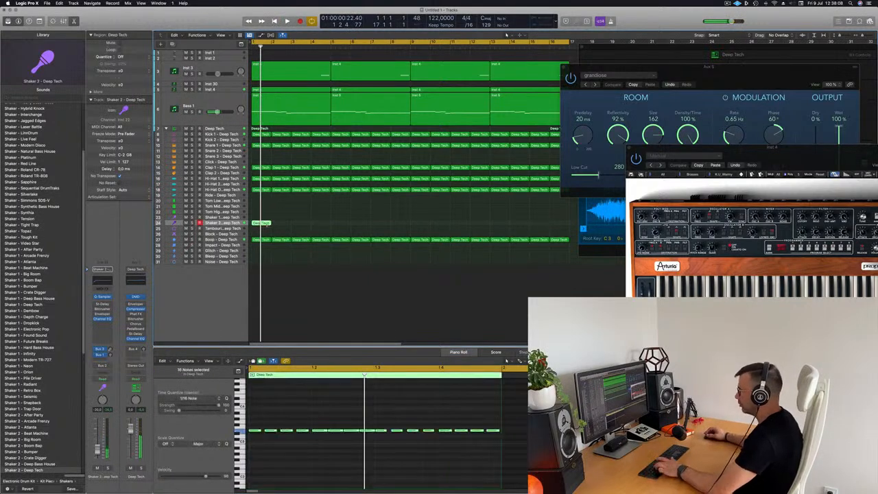
key("super+r")
key("super+r")
key("super+r")
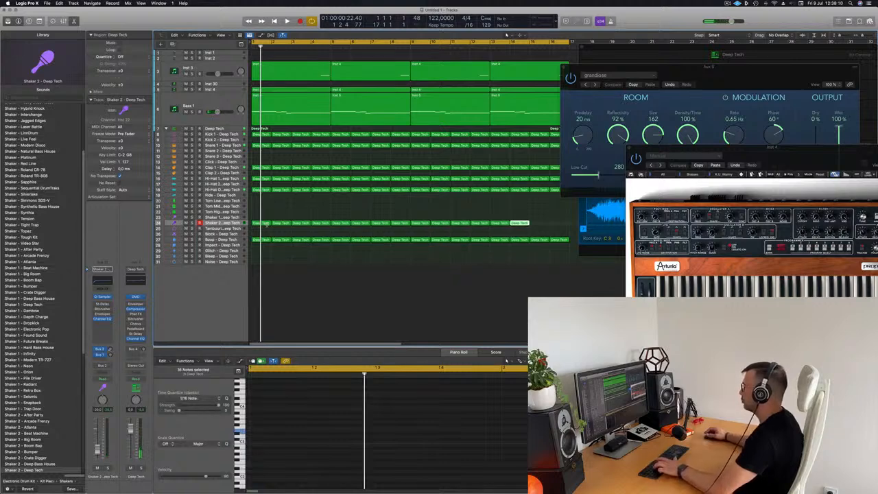
key("space")
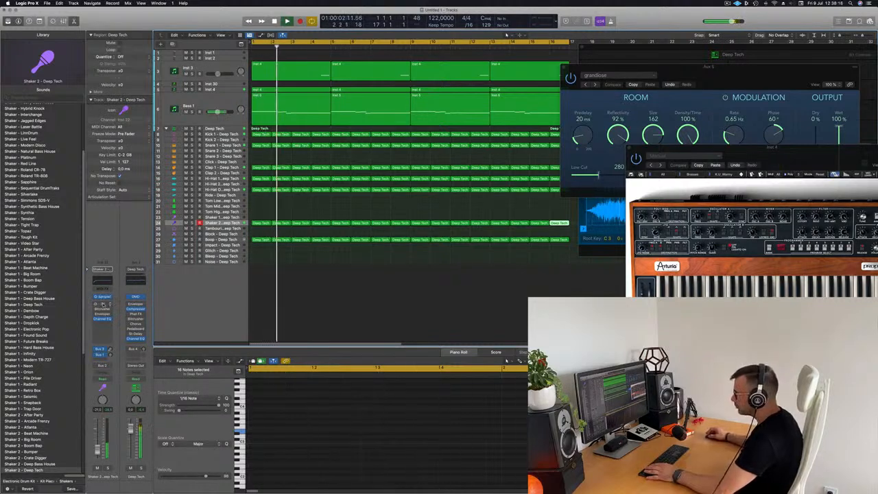
Raise the Shaker 2 Stereo Delay output mix, lower the channel volume to -25 dB, and close the delay
left_click(101, 304)
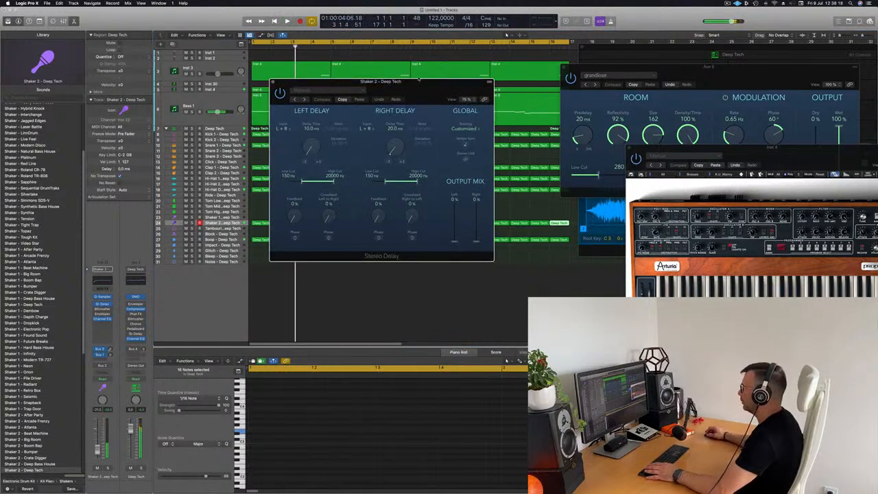
left_click_drag(417, 81, 406, 83)
left_click_drag(463, 242, 464, 236)
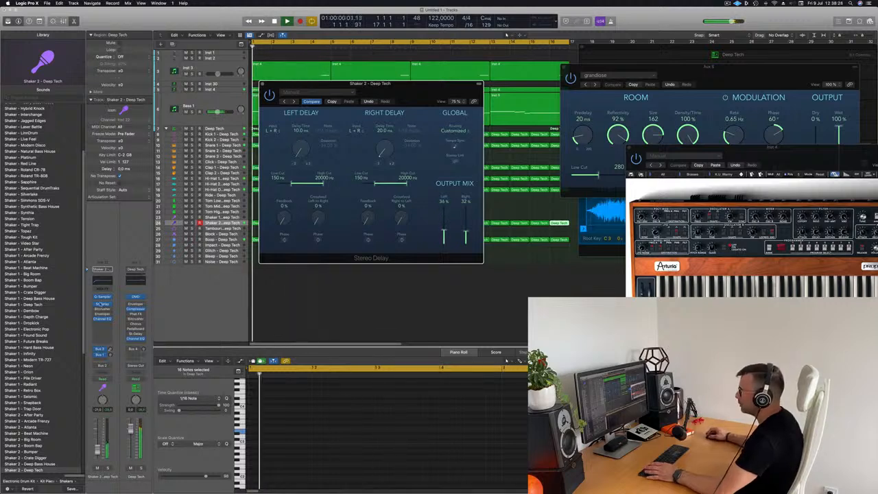
left_click_drag(98, 450, 97, 452)
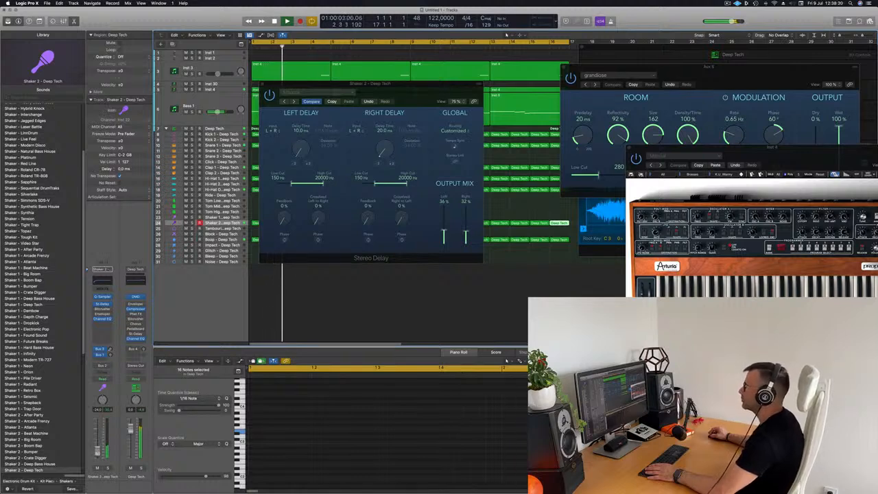
left_click_drag(98, 452, 97, 454)
key("super+w")
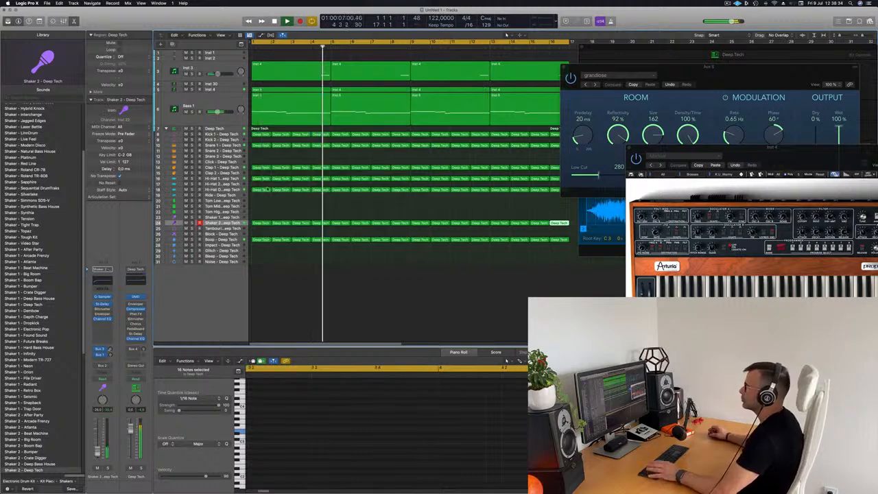
key("Return")
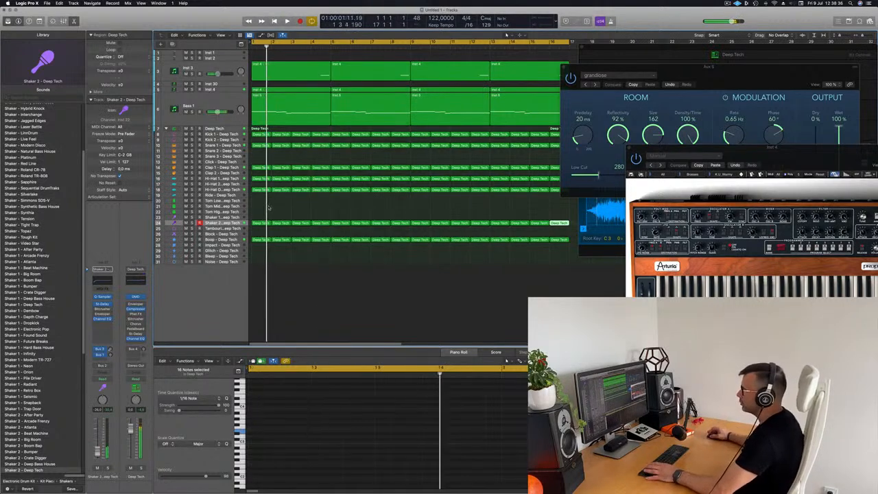
Copy the Boop region onto the Block track and transpose its note up an octave
left_click(258, 239)
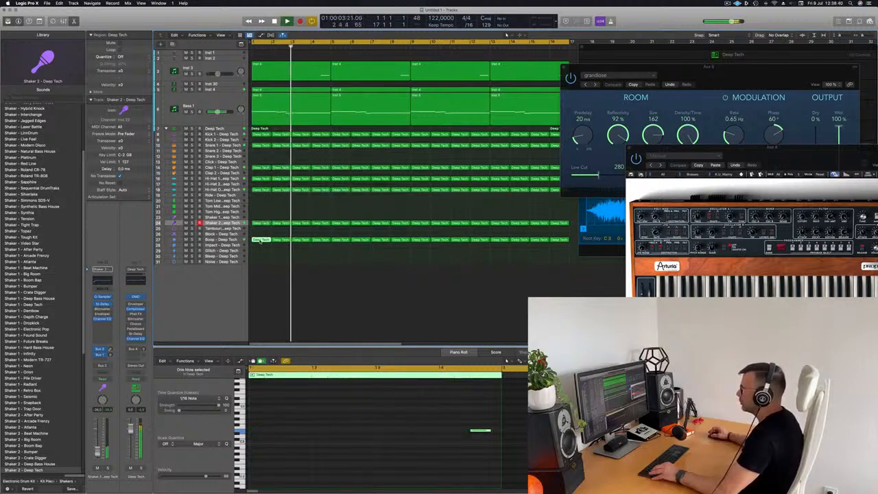
left_click_drag(259, 239, 259, 234)
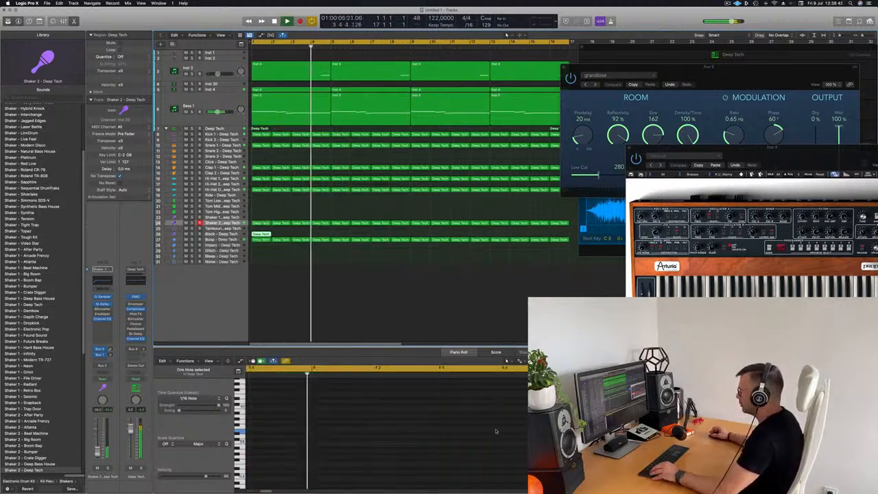
double_click(265, 234)
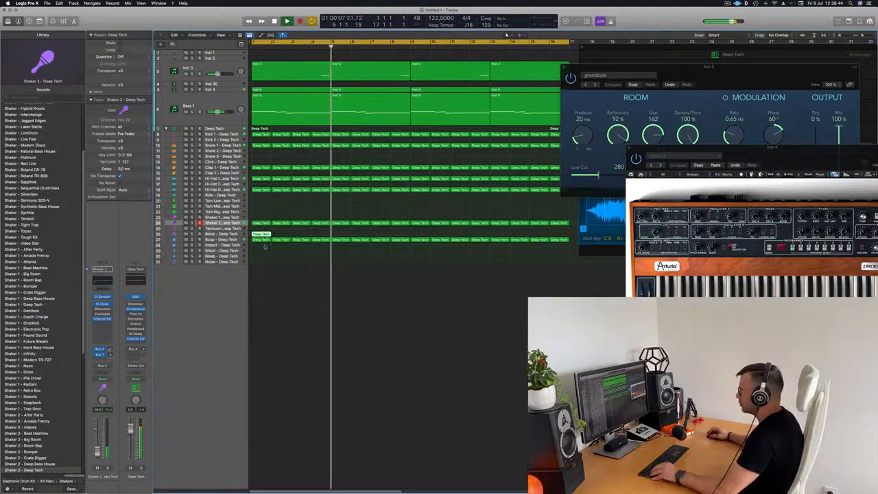
double_click(265, 235)
left_click_drag(283, 410, 307, 463)
key("alt+shift+Up")
key("alt+shift+Up")
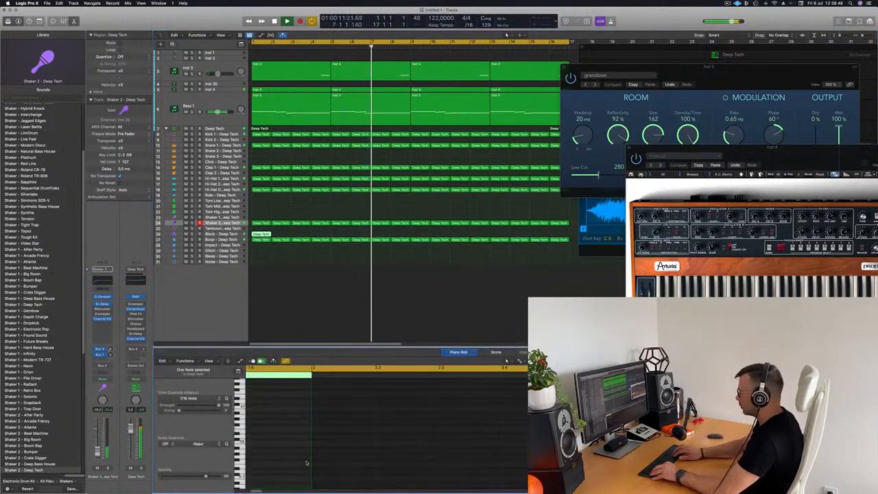
key("space")
key("space")
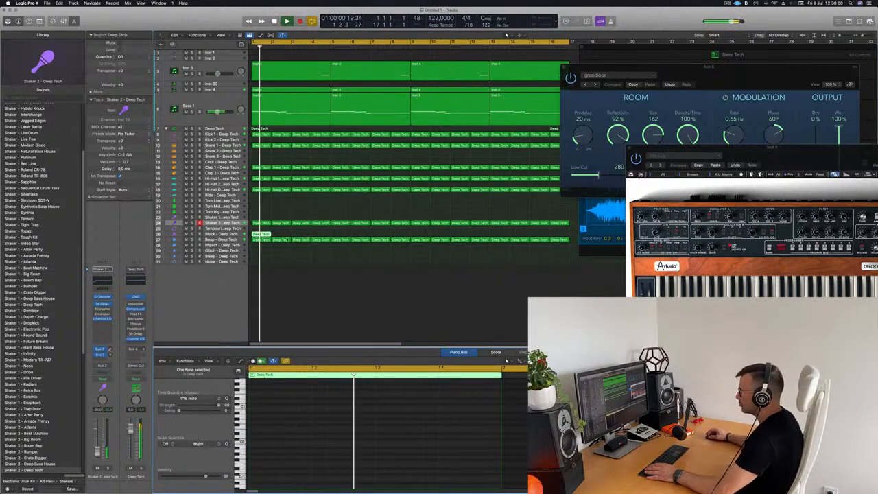
Open the short Block region and nudge its single note earlier in sixteenth steps
left_click(262, 236)
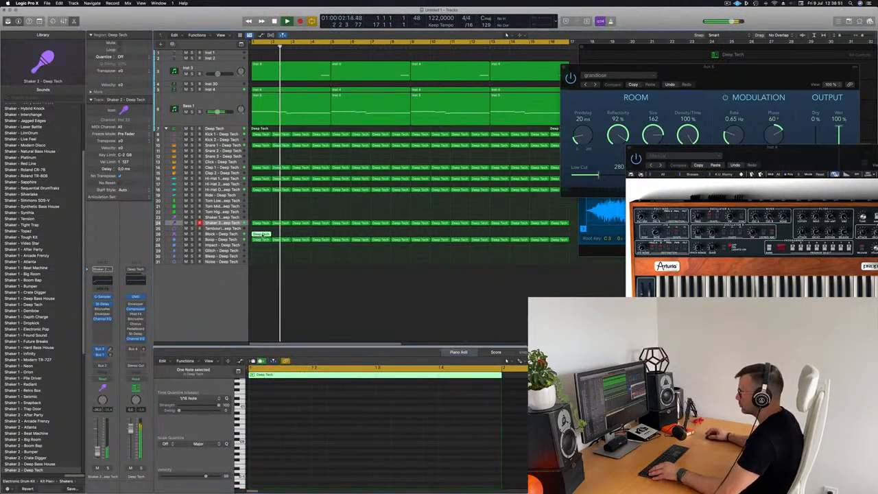
double_click(263, 235)
double_click(262, 236)
left_click_drag(412, 422, 510, 453)
key("alt+Left")
key("alt+Left")
key("alt+Left")
key("alt+Left")
key("alt+Left")
key("alt+Left")
key("alt+Left")
key("alt+Left")
key("alt+Left")
key("alt+Left")
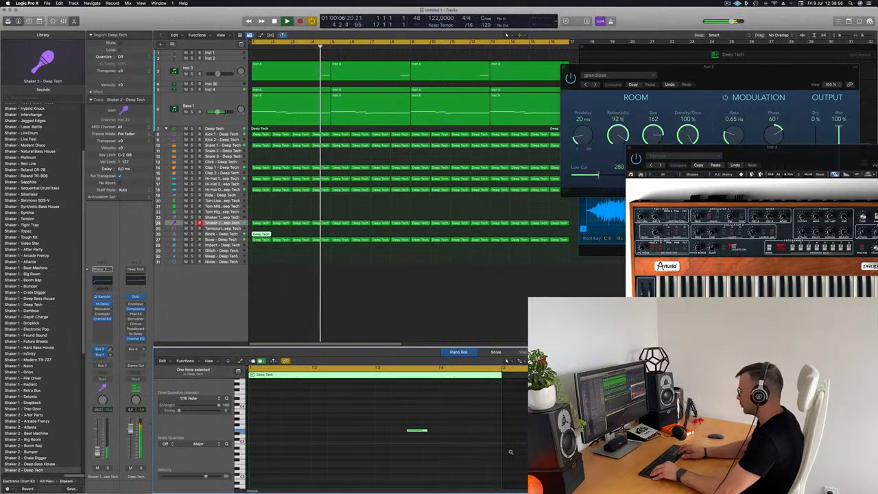
key("Return")
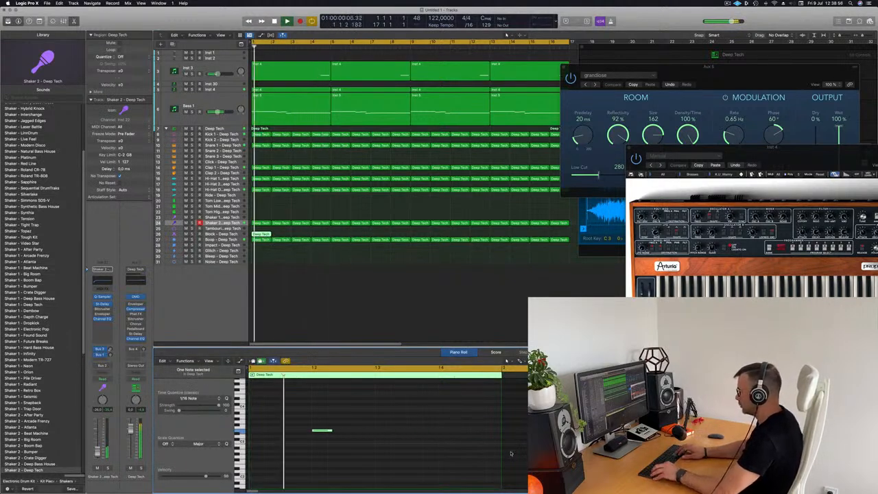
key("Return")
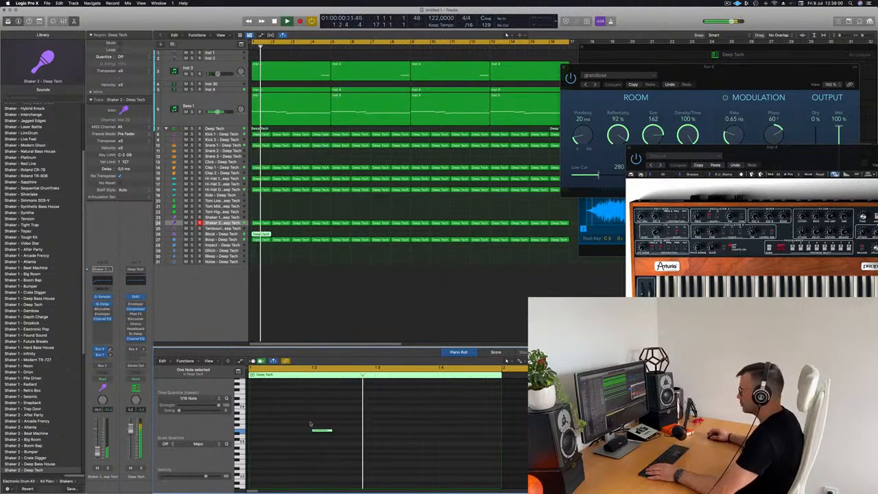
key("Return")
Option-drag copies of the note later in the bar to make three evenly spaced notes
key("Return")
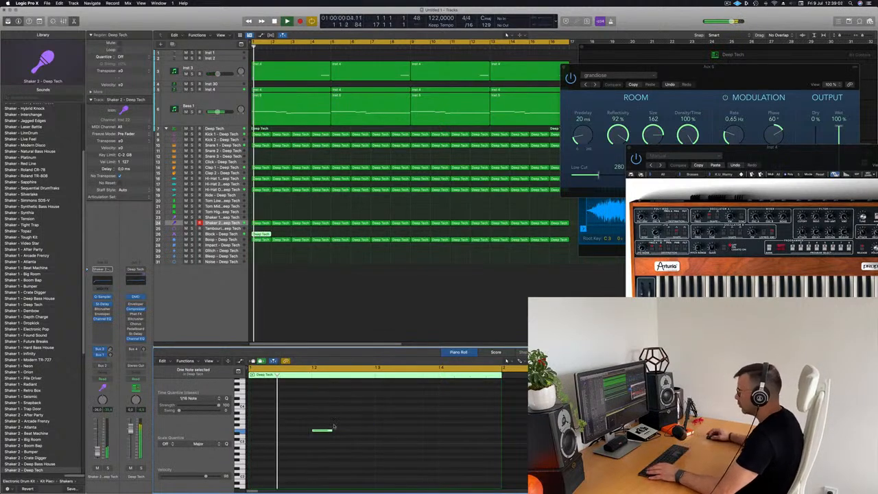
left_click_drag(322, 431, 432, 437)
key("Return")
key("super+Left")
key("Return")
left_click(221, 233)
key("Return")
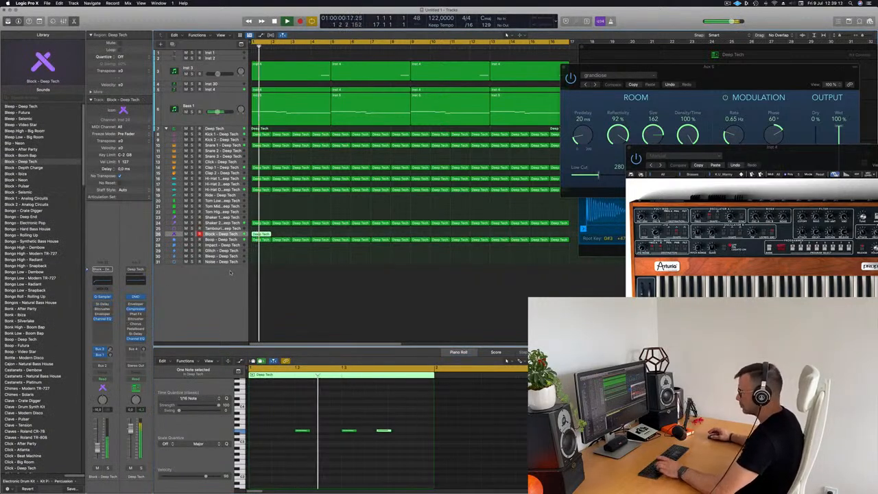
Repeat the Block region to the loop's end and raise its Stereo Delay's left output mix
key("super+r")
key("super+r")
key("super+r")
key("super+r")
key("super+r")
key("super+r")
key("super+r")
key("super+r")
key("super+r")
key("super+r")
key("super+r")
key("super+r")
key("super+r")
key("super+r")
key("super+r")
key("Return")
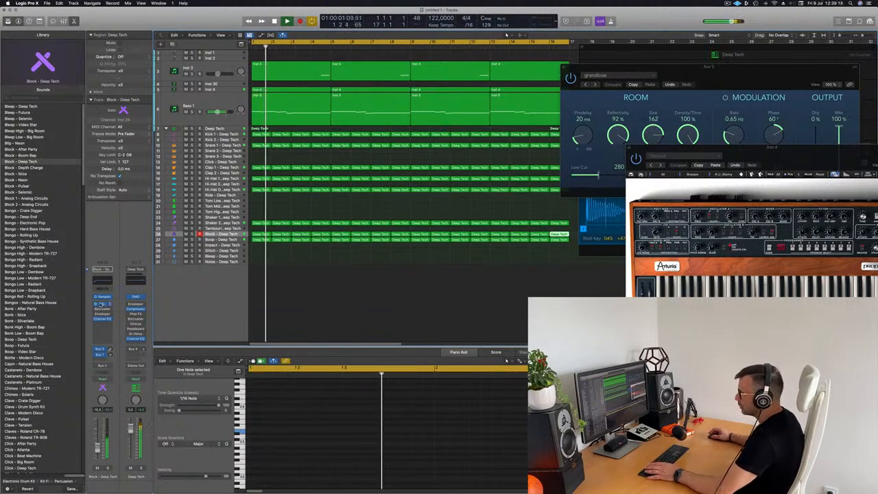
left_click(102, 303)
left_click_drag(444, 243, 444, 235)
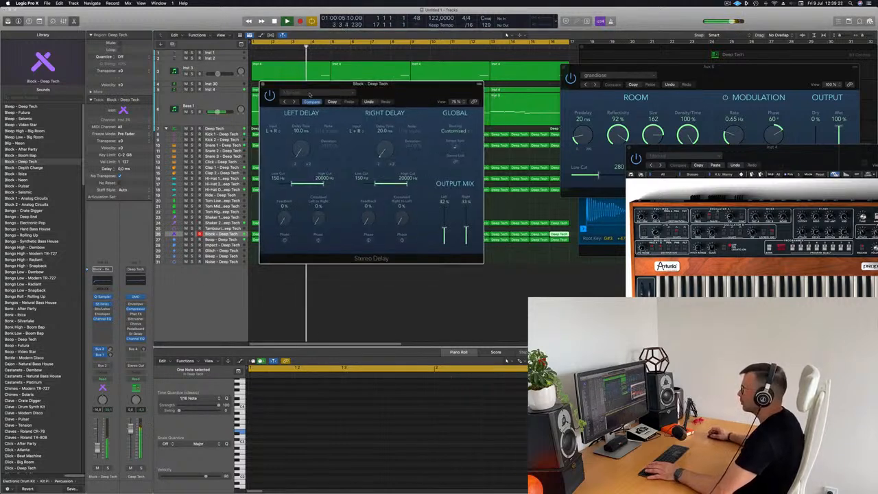
Load the 1/8 Note Dotted Stereo Delay preset on Block and close the plug-in window
left_click(294, 101)
left_click(295, 102)
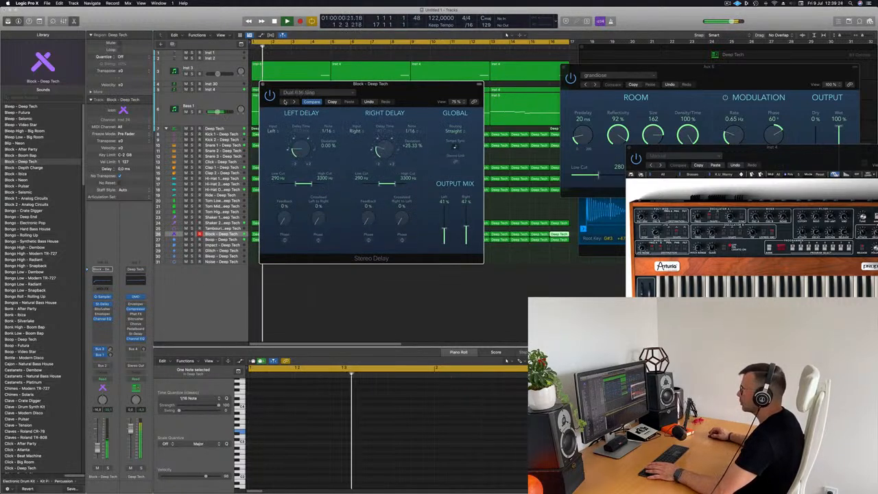
left_click(299, 93)
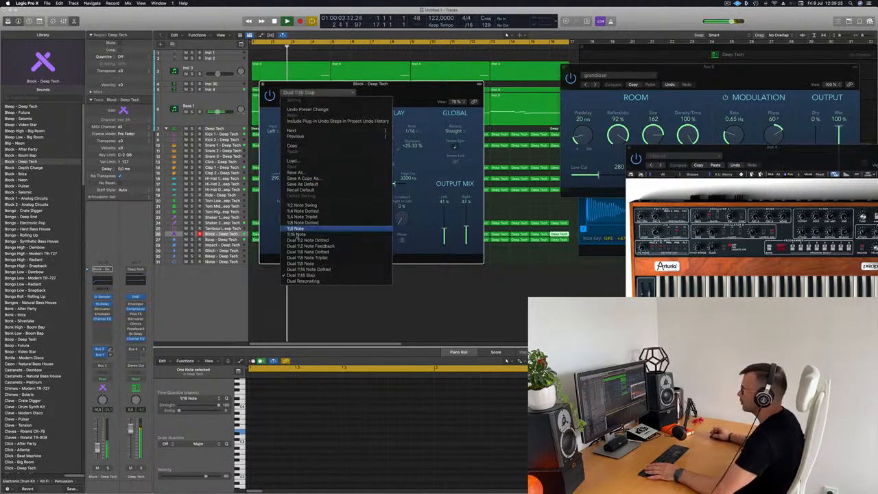
left_click(304, 223)
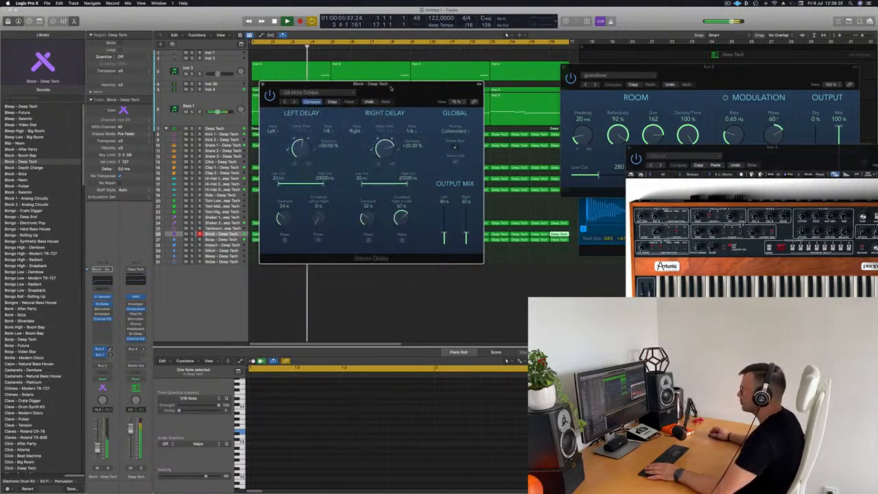
left_click(486, 238)
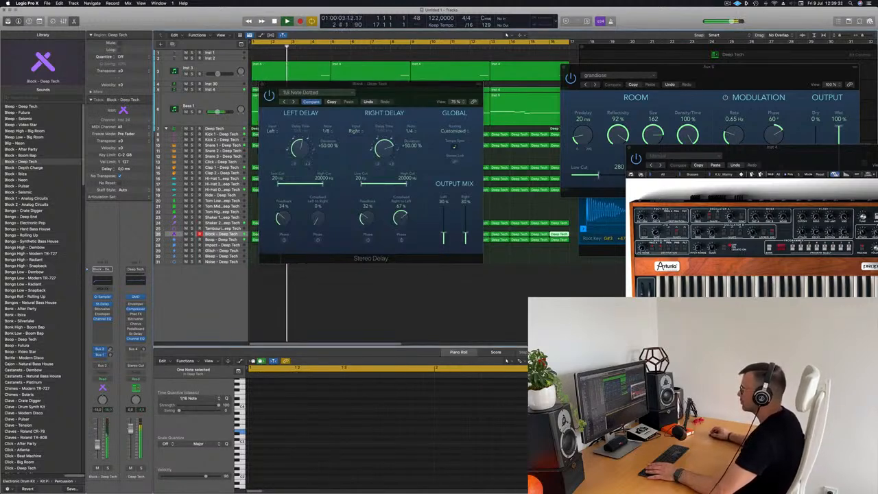
left_click_drag(396, 90, 401, 138)
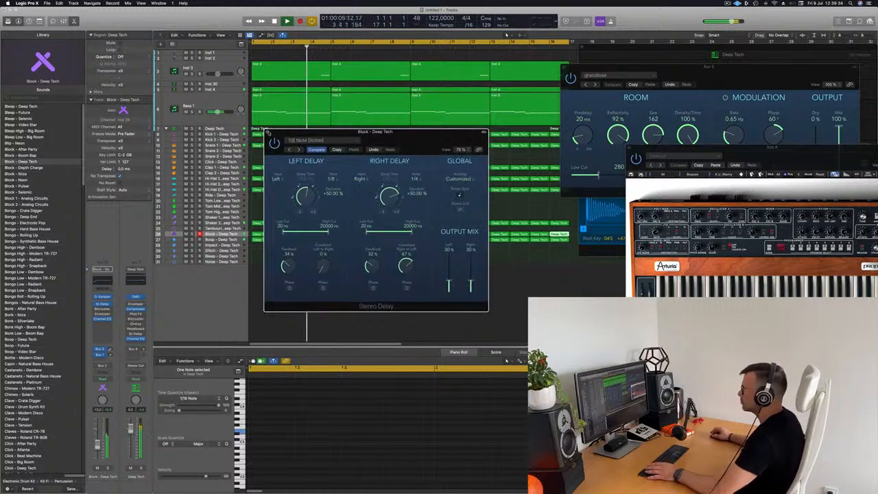
key("super+w")
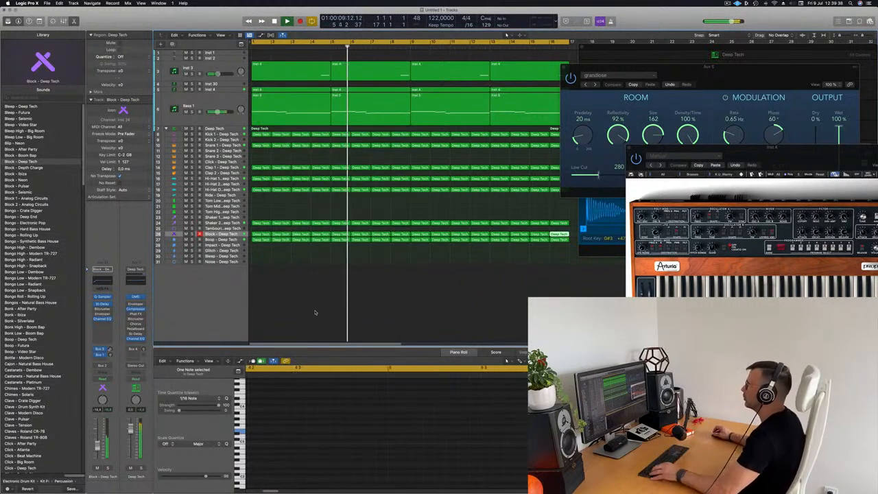
scroll(314, 309, "left", 2)
scroll(319, 306, "down", 3)
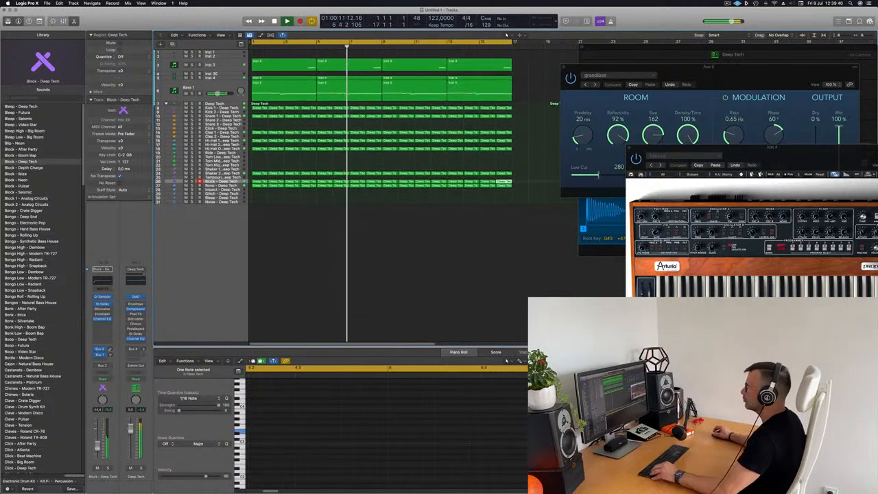
key("Return")
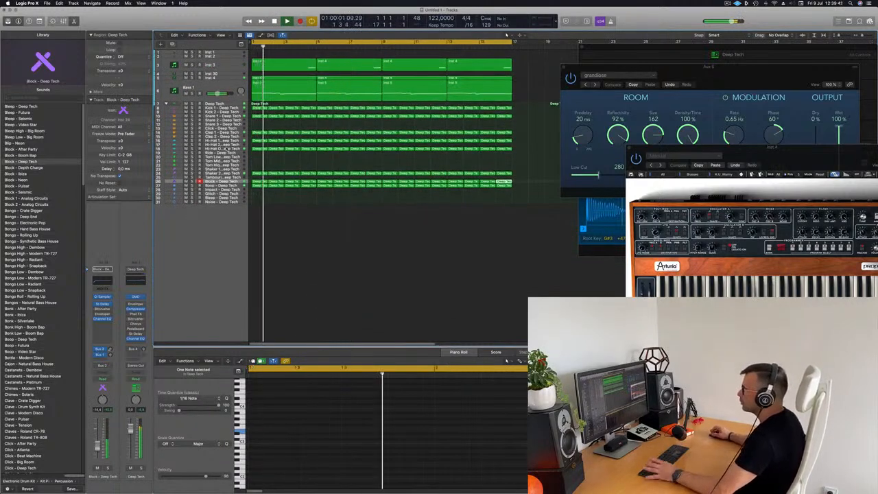
Insert a Compressor (Platinum Digital model) on the Shaker 2 - Deep Tech channel, then close its window
key("Return")
left_click(230, 173)
key("Return")
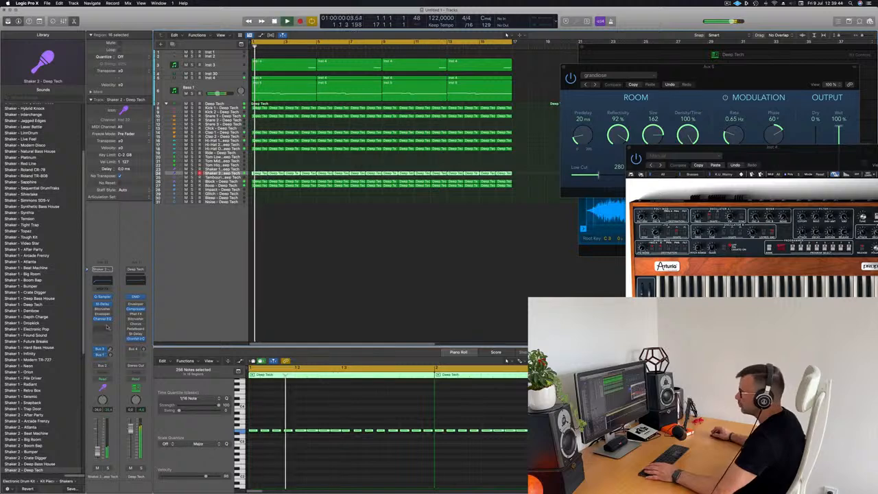
left_click(107, 326)
left_click(279, 288)
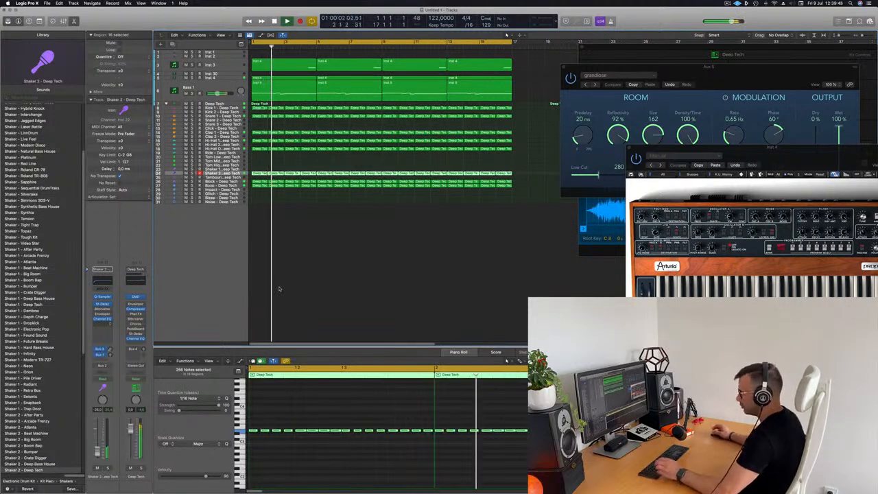
key("x")
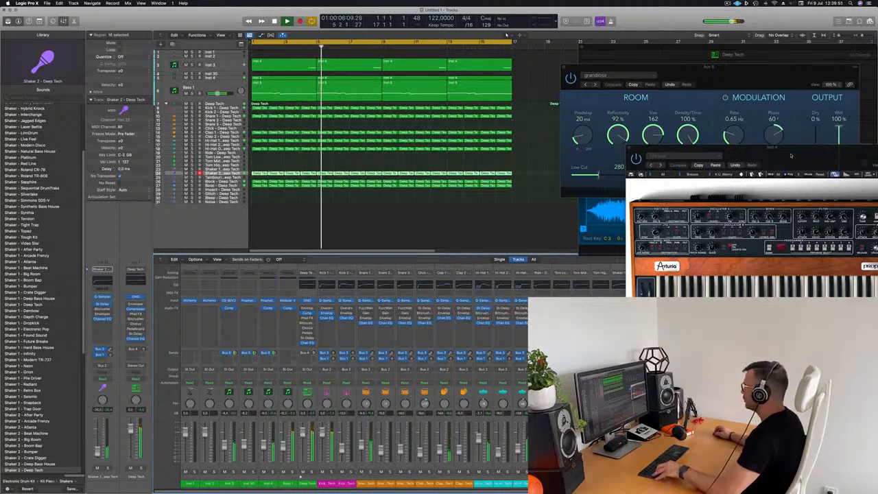
left_click_drag(791, 150, 668, 46)
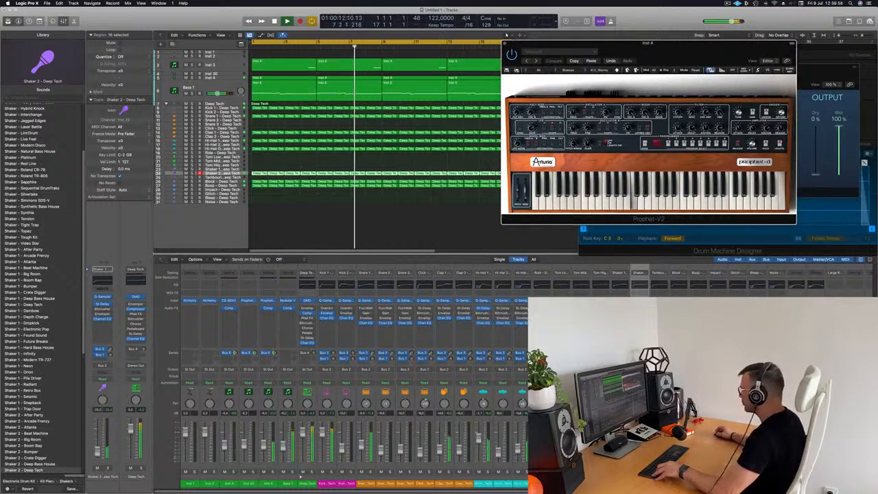
left_click(103, 324)
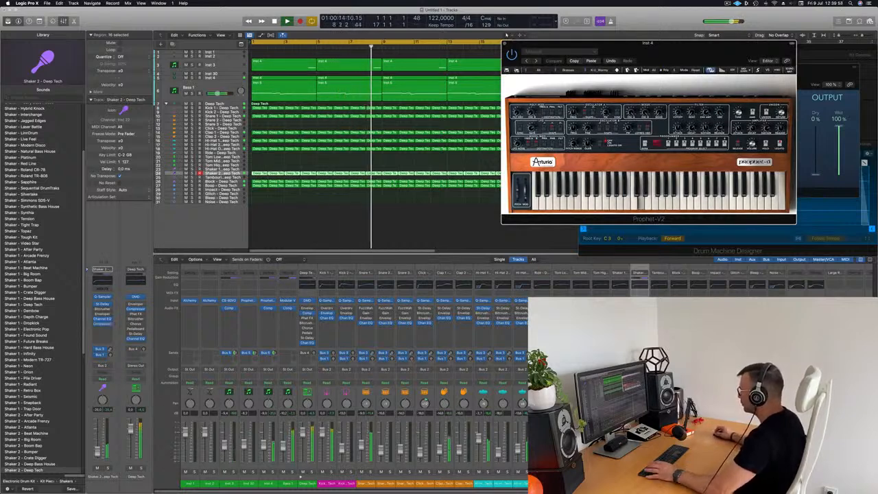
left_click_drag(476, 90, 559, 97)
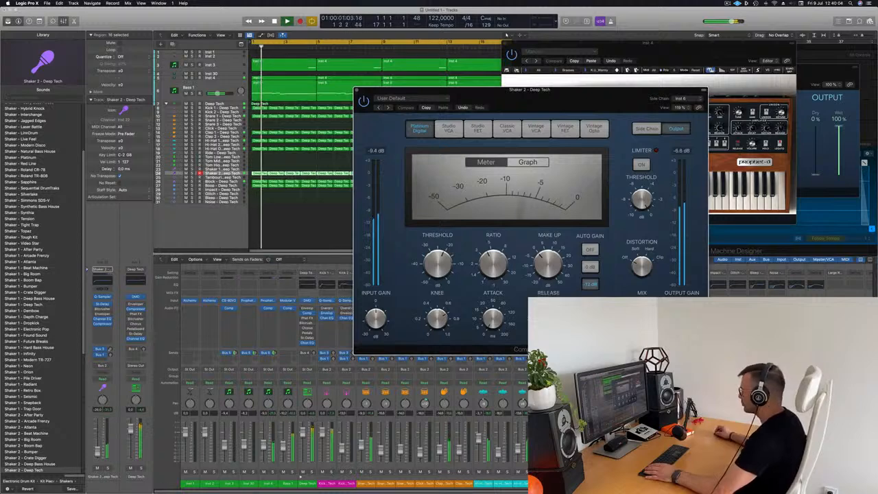
left_click(329, 349)
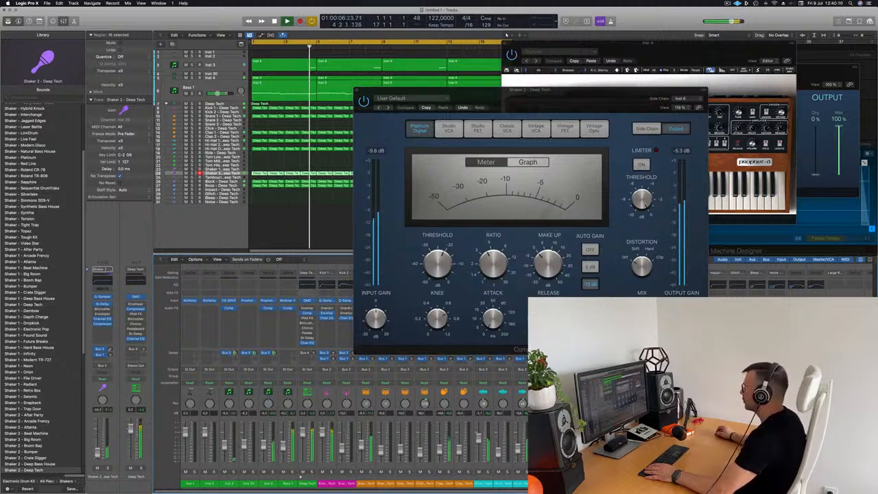
left_click(357, 90)
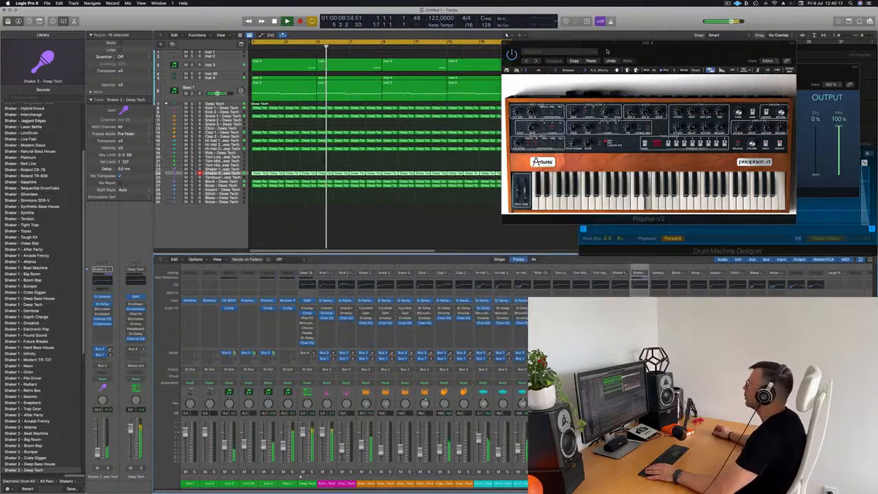
Close the Prophet-V2 window and select the Inst 2 track
left_click(508, 43)
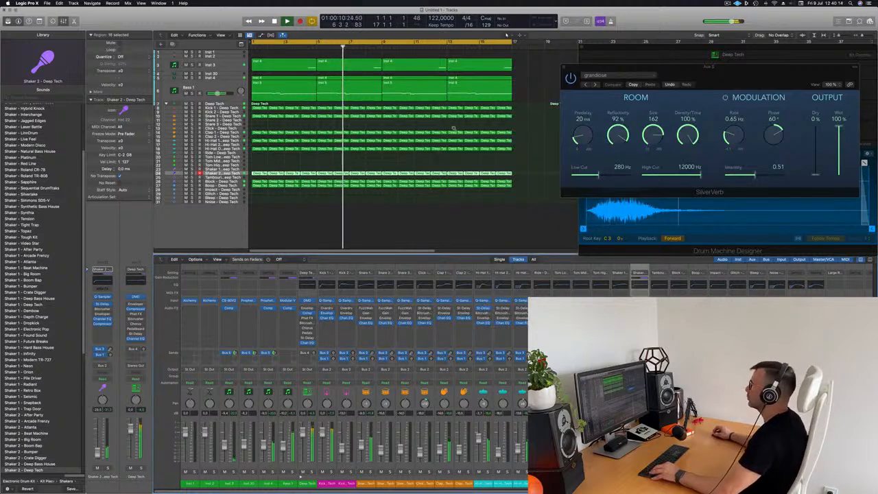
left_click(232, 65)
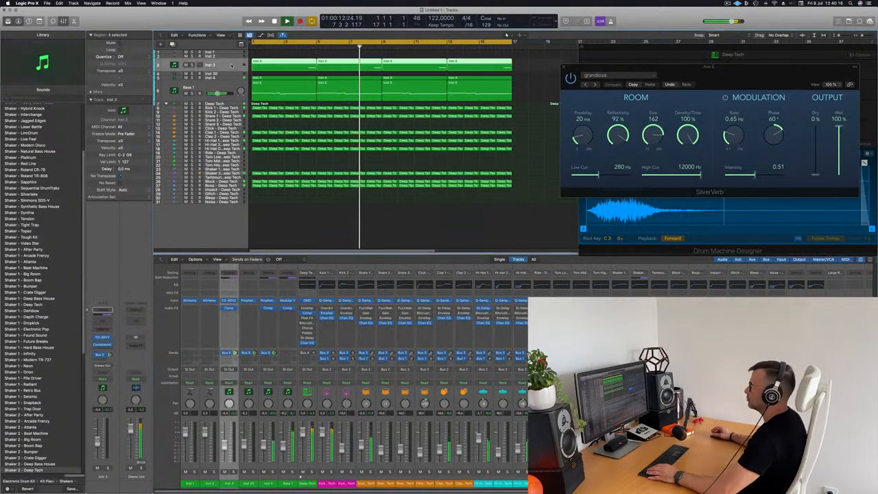
left_click(232, 73)
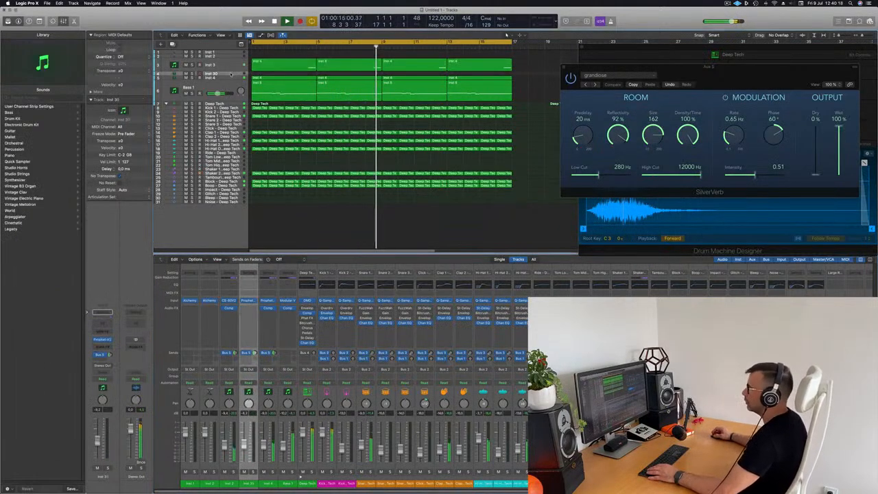
left_click(234, 57)
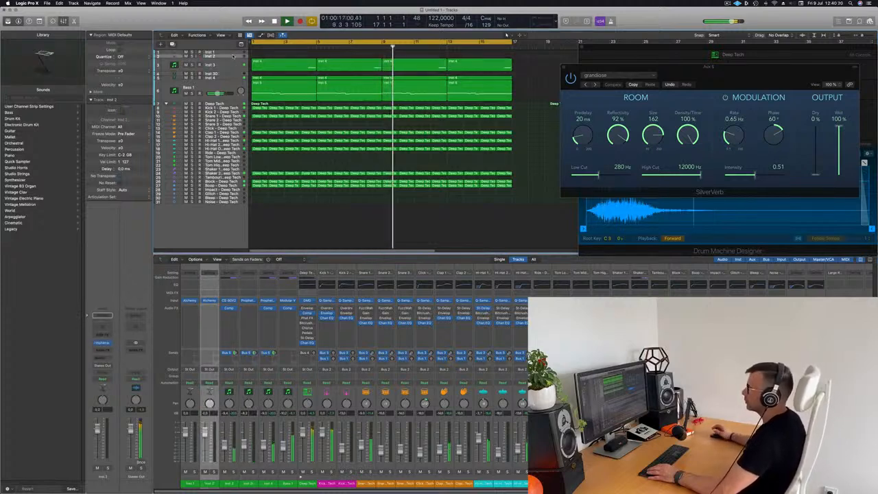
left_click(234, 63)
left_click(236, 58)
Show the toolbar, enable Track Zoom on Inst 2, and open its Alchemy preset browser
key("ctrl+alt+super+t")
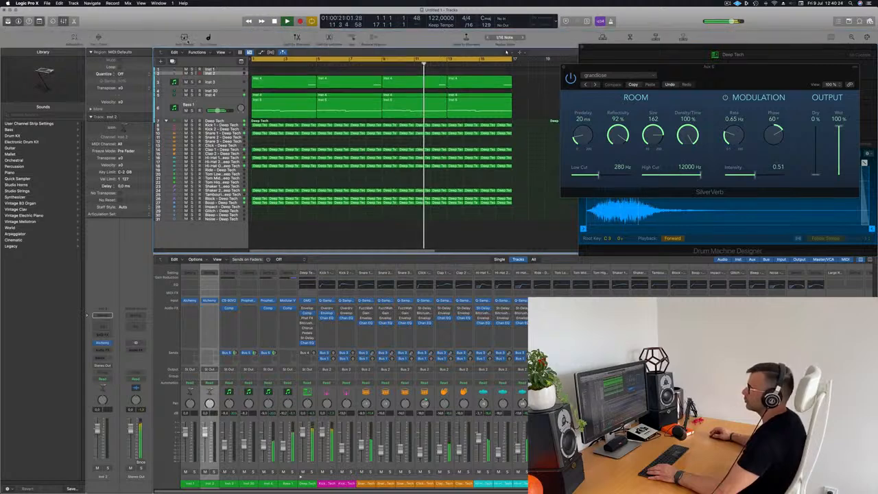
left_click(98, 39)
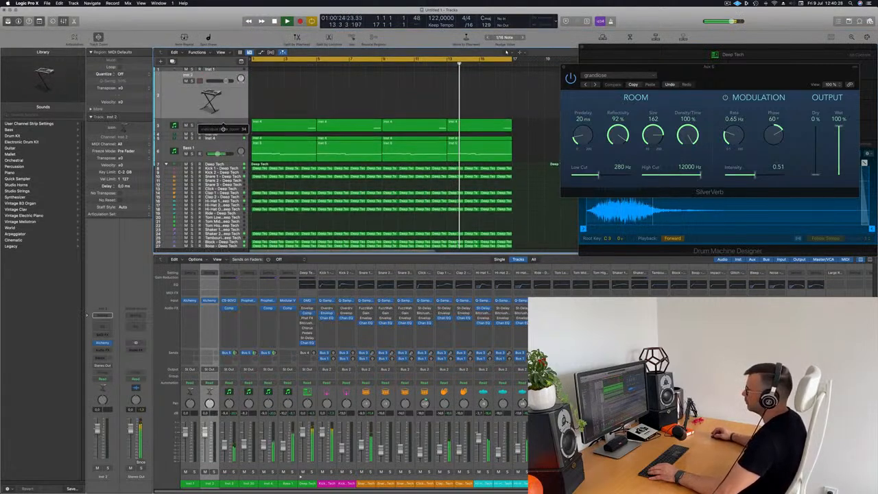
key("Return")
left_click(102, 342)
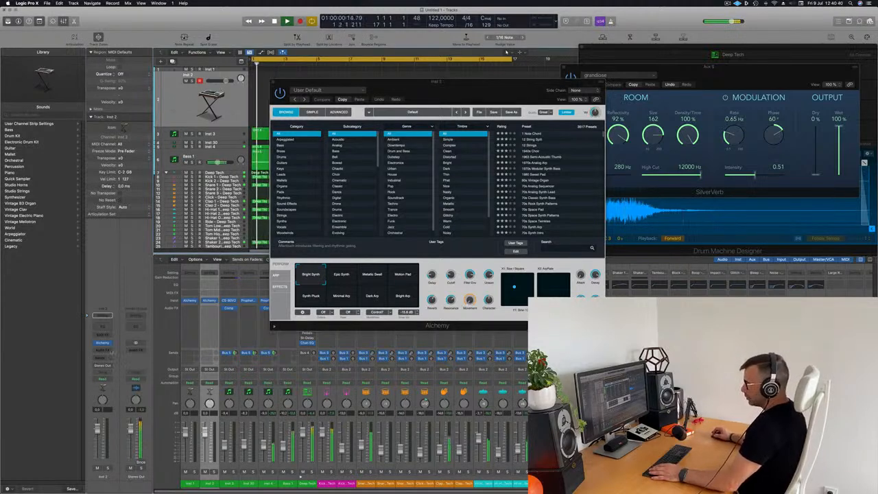
Replace Alchemy on Inst 2 with AU Instruments > Arturia > CS-80V2 in Stereo
left_click(109, 343)
mouse_move(130, 483)
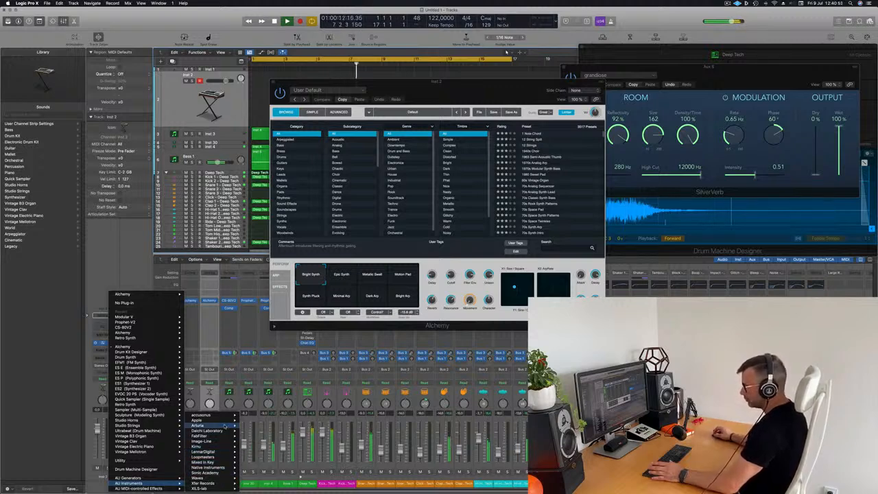
mouse_move(225, 424)
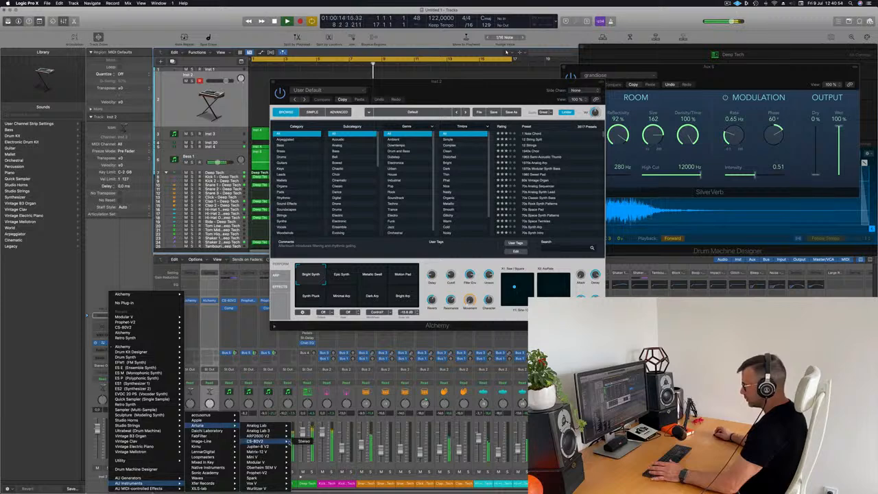
left_click(305, 441)
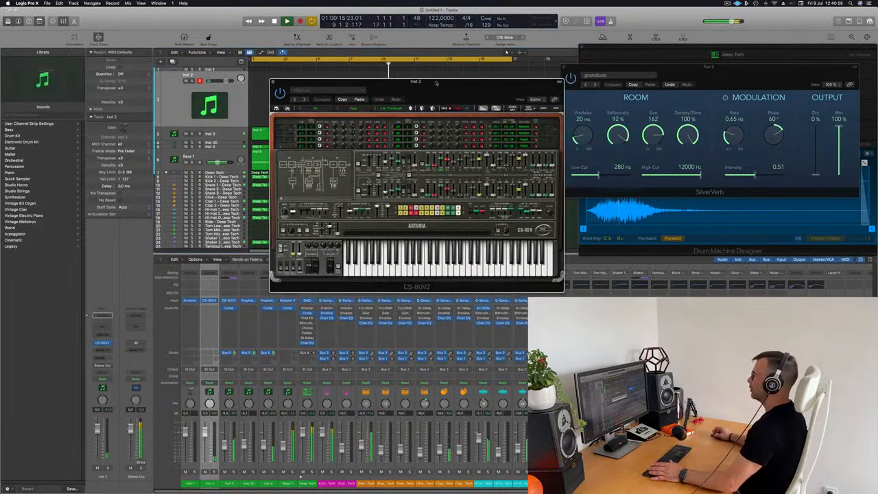
Send Inst 2 to Bus 5 (the SilverVerb aux) and open Musical Typing with Cmd+K
left_click_drag(439, 84, 458, 88)
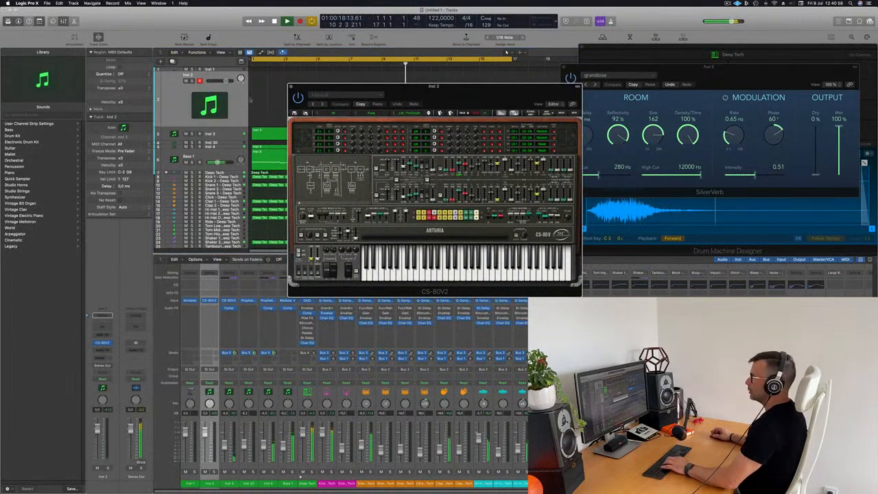
left_click(184, 117)
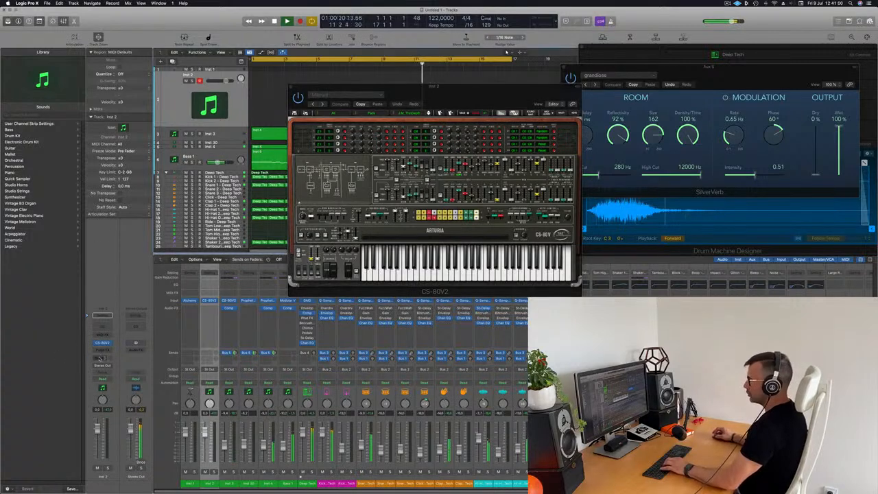
left_click(99, 358)
mouse_move(129, 367)
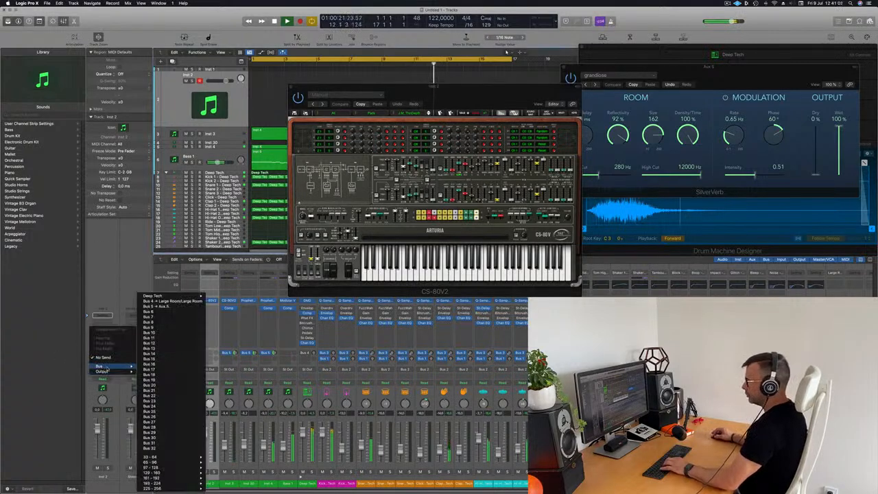
left_click(162, 306)
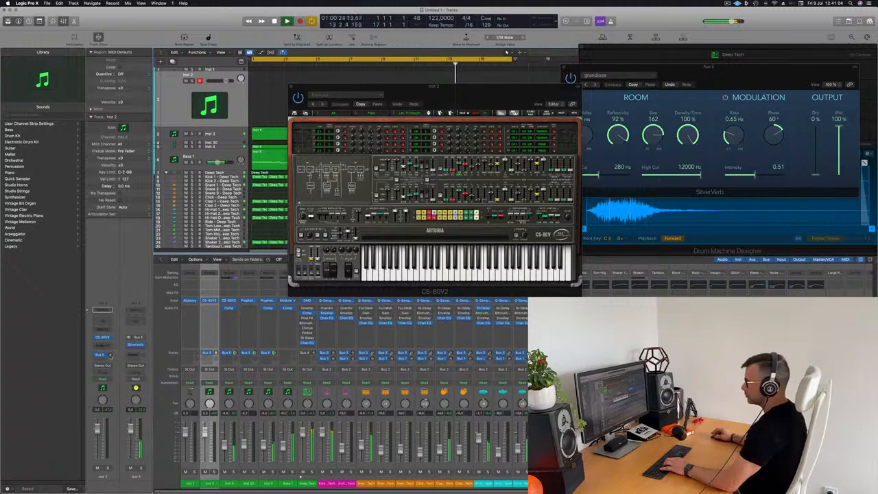
key("h")
key("h")
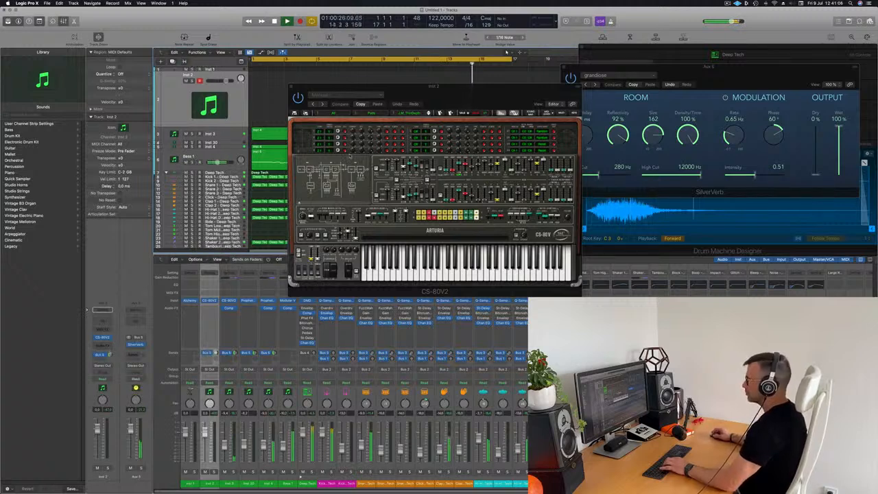
key("super+k")
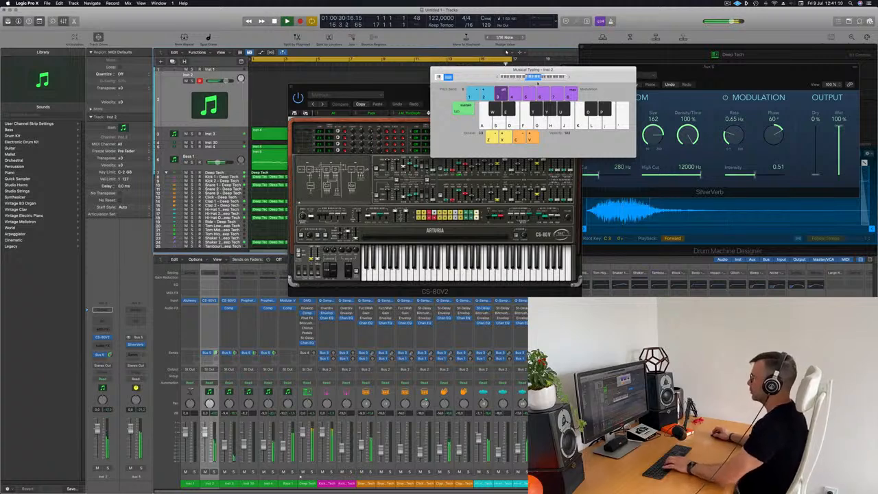
Rearrange the Musical Typing and CS-80V2 windows, then load the next CS-80V2 preset
left_click_drag(478, 70, 592, 105)
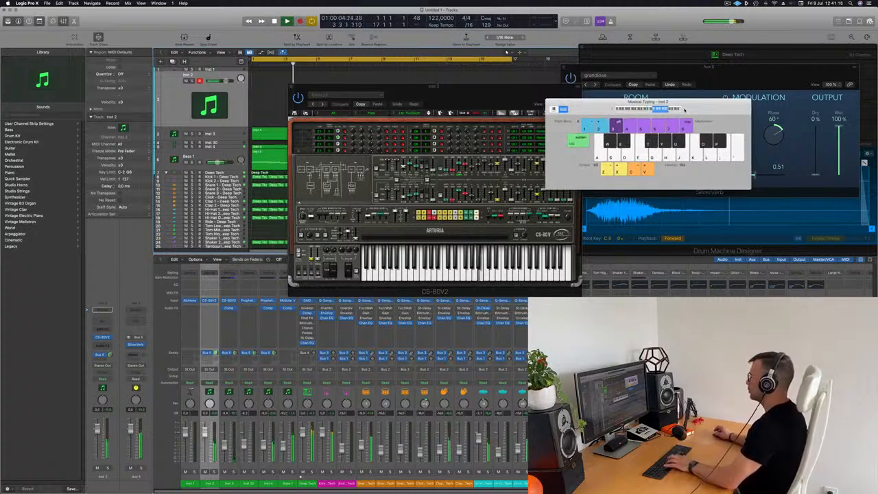
left_click_drag(494, 87, 523, 104)
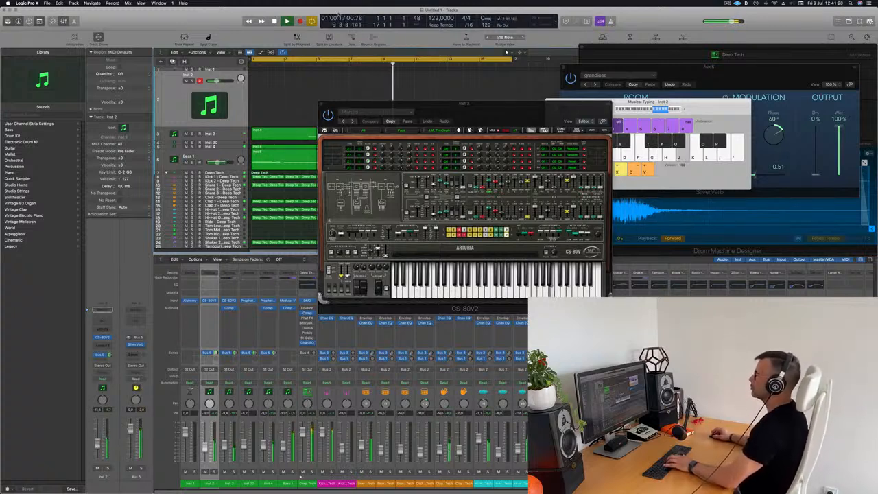
left_click_drag(482, 101, 464, 88)
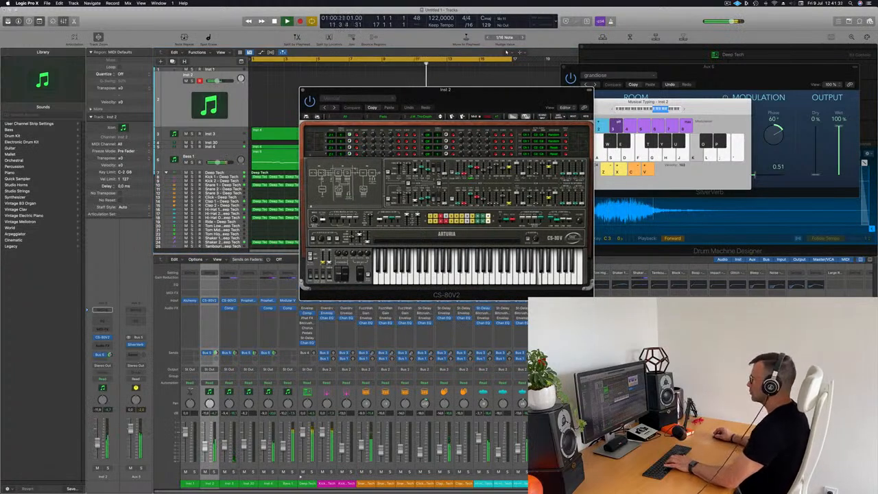
left_click(274, 99)
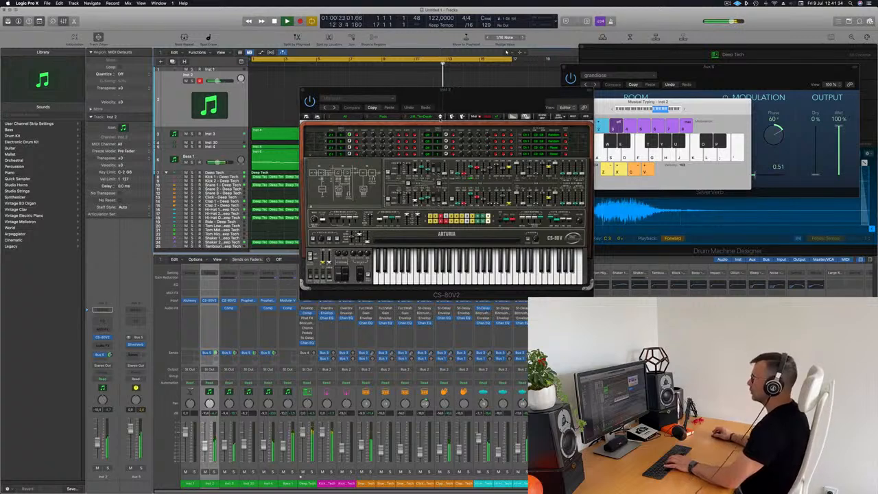
left_click(440, 118)
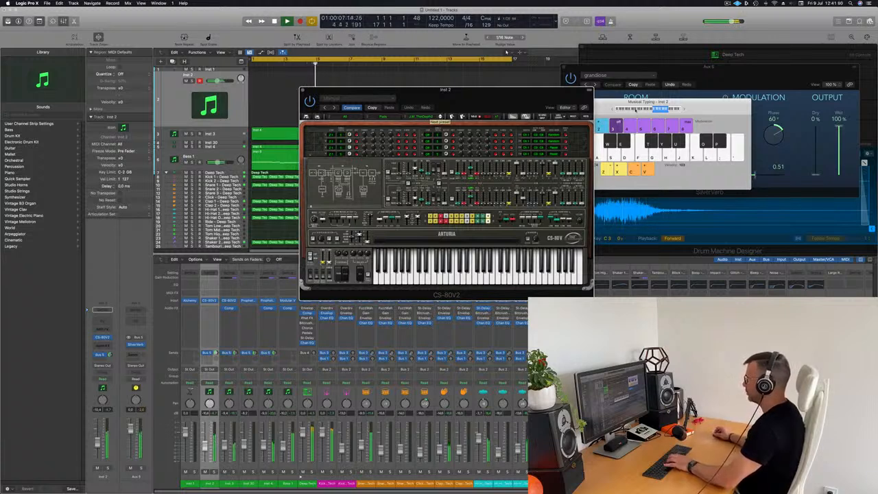
Shift the musical typing octave lower and advance the CS-80V2 to the J.M.B_Exotic preset
left_click(648, 109)
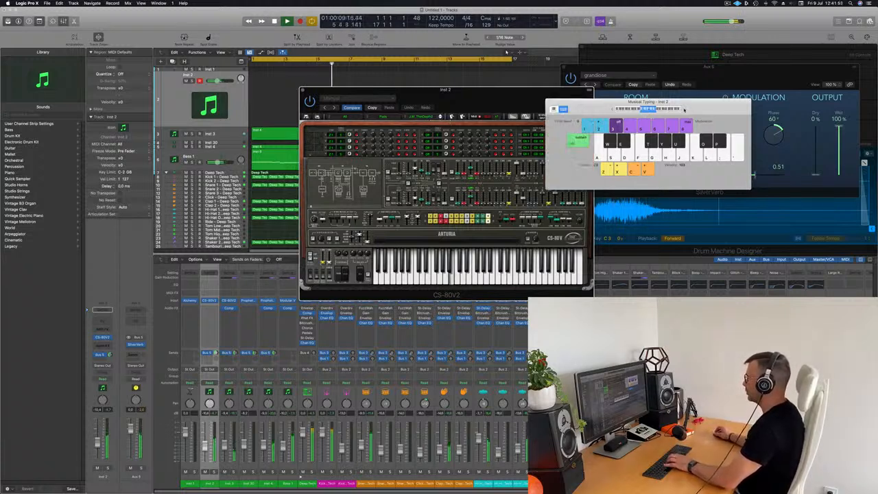
left_click_drag(485, 96, 426, 97)
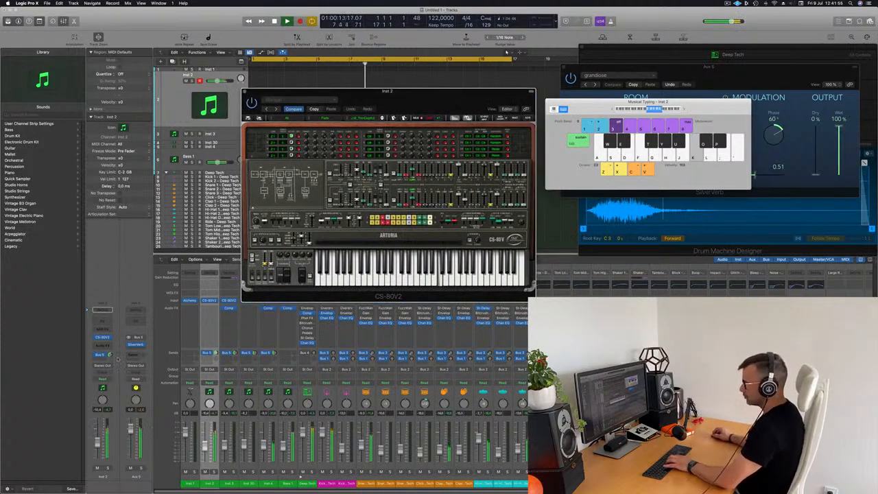
left_click(109, 355)
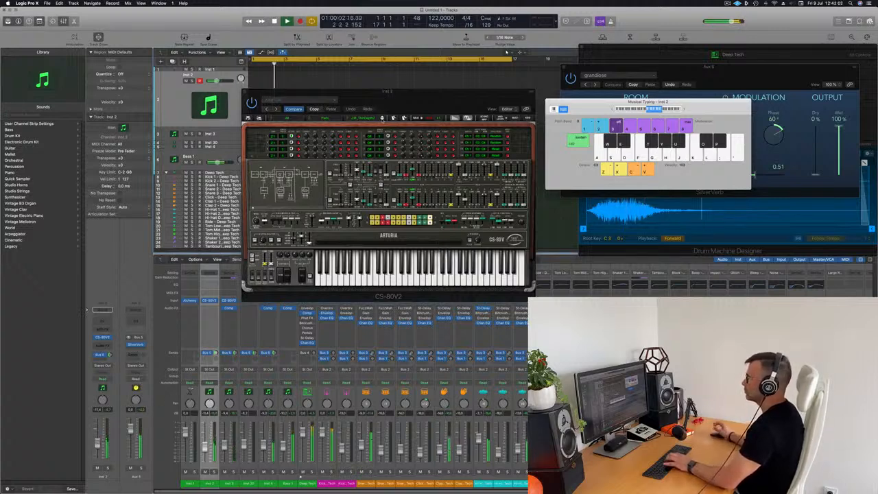
left_click(382, 119)
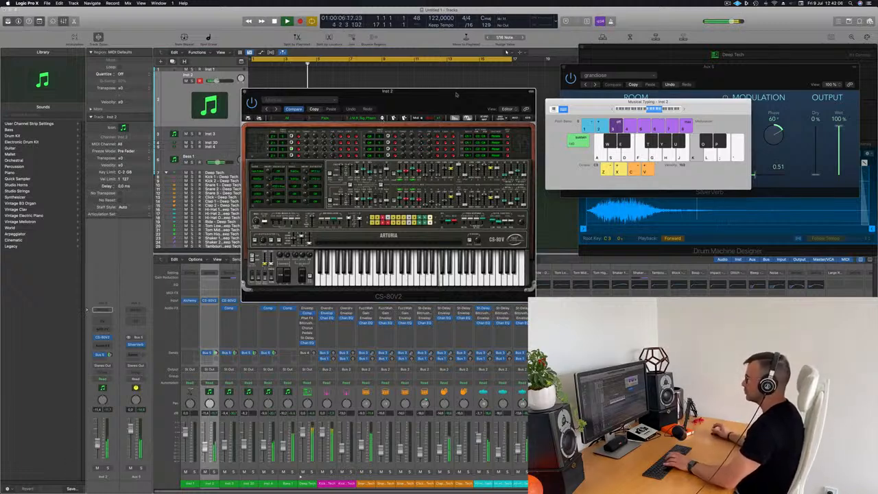
left_click_drag(455, 95, 500, 96)
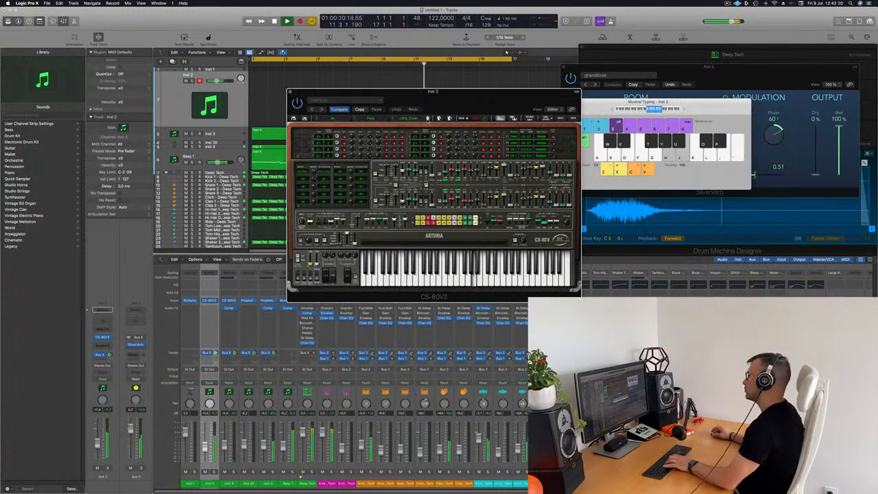
Step the CS-80V2 through J.M.B_HPF_Pad and several following presets, playing notes to audition them
left_click(428, 119)
key("h")
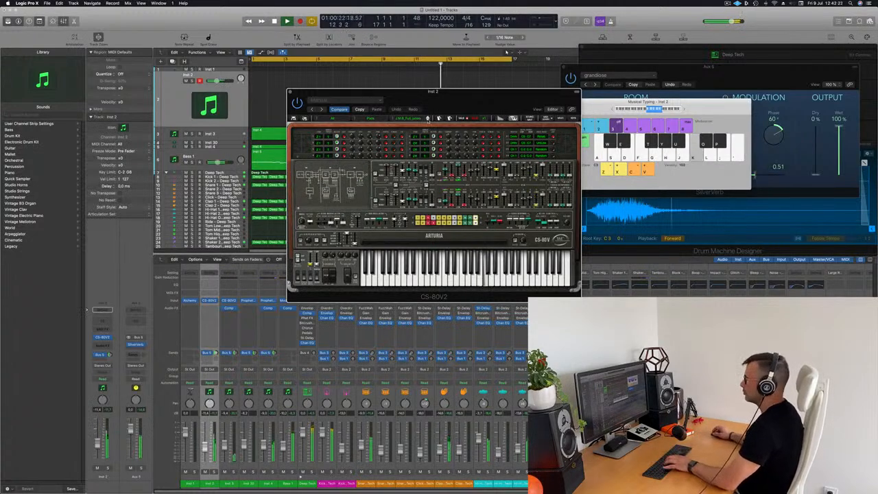
left_click(428, 118)
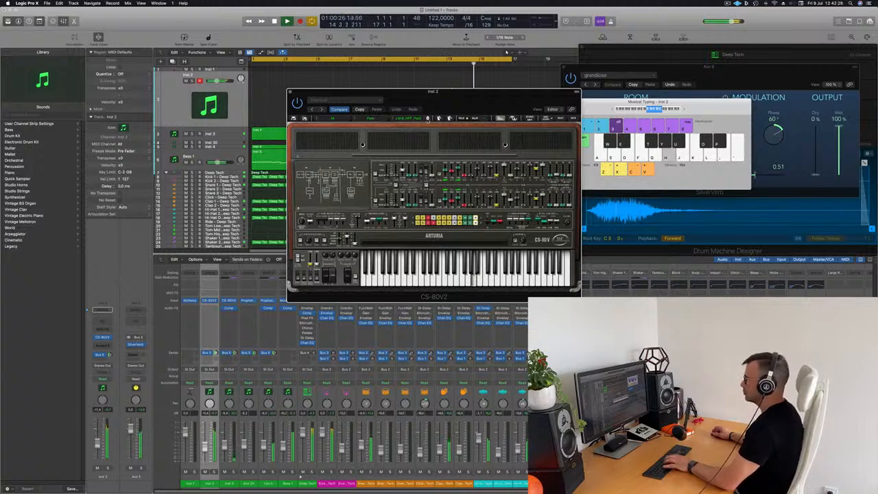
left_click(428, 119)
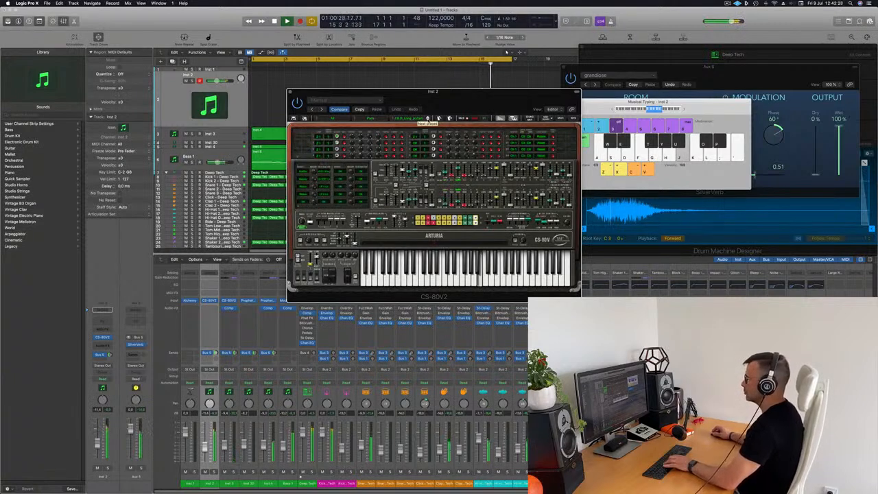
left_click(427, 118)
left_click(427, 119)
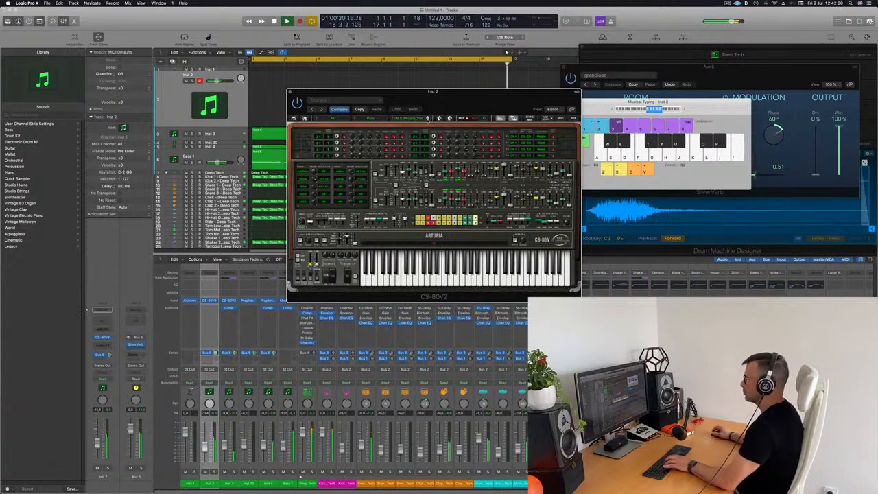
left_click(427, 118)
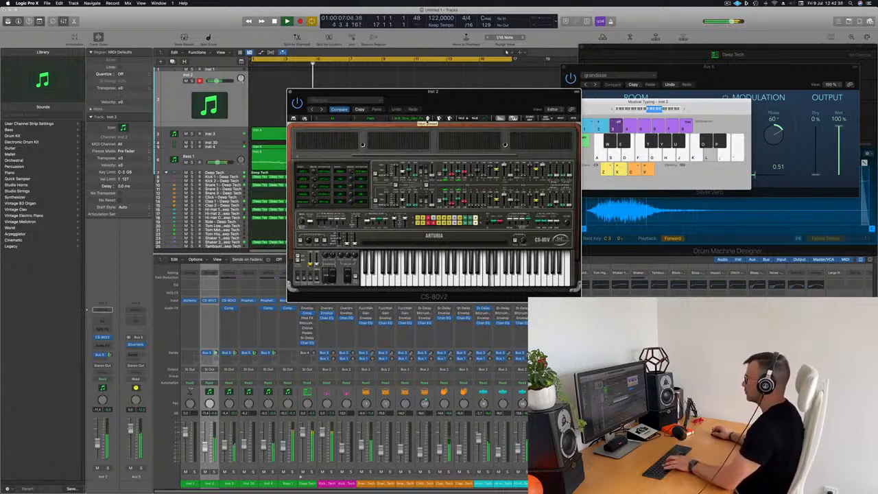
left_click(427, 118)
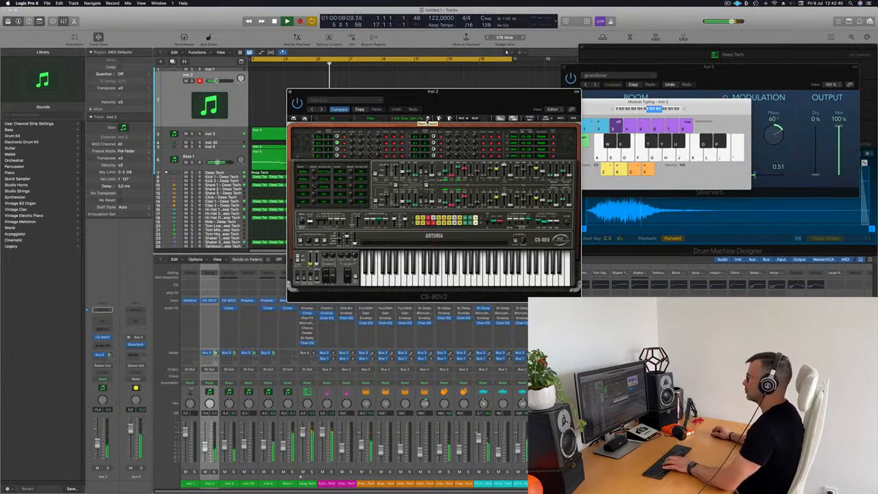
left_click(428, 119)
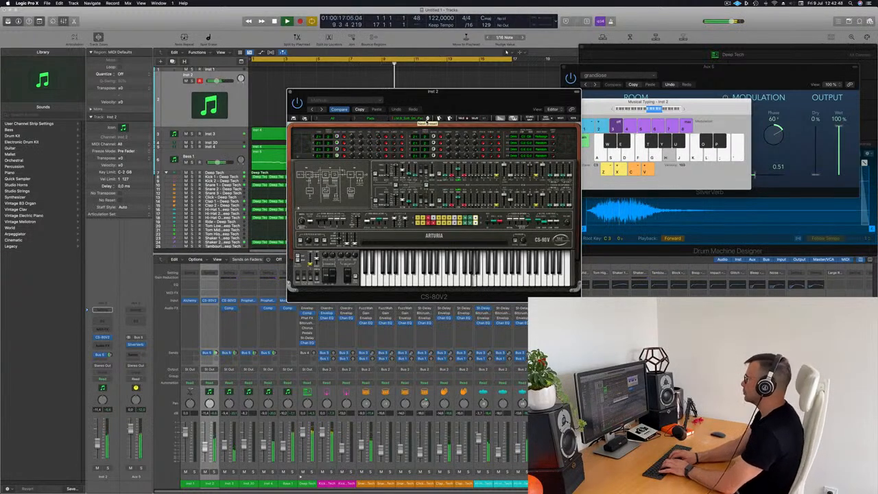
Record a descending lead phrase on Inst 2 with musical typing, stopping after two takes
key("l")
key("k")
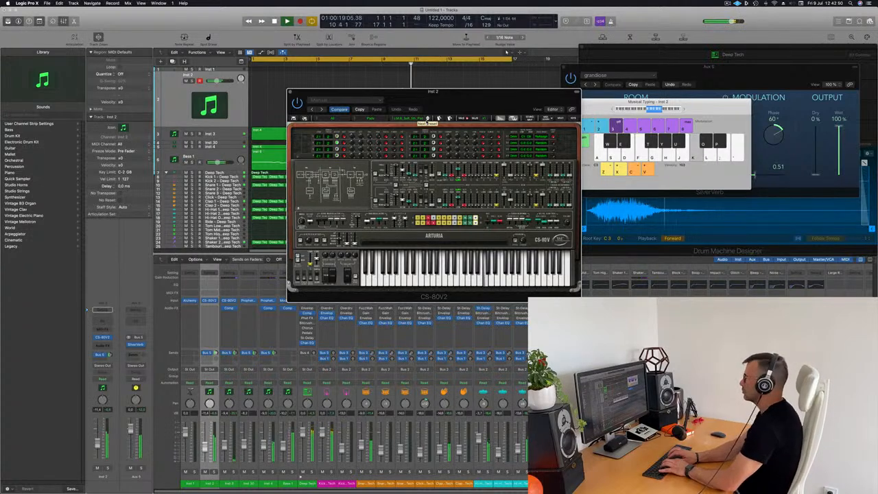
key("h")
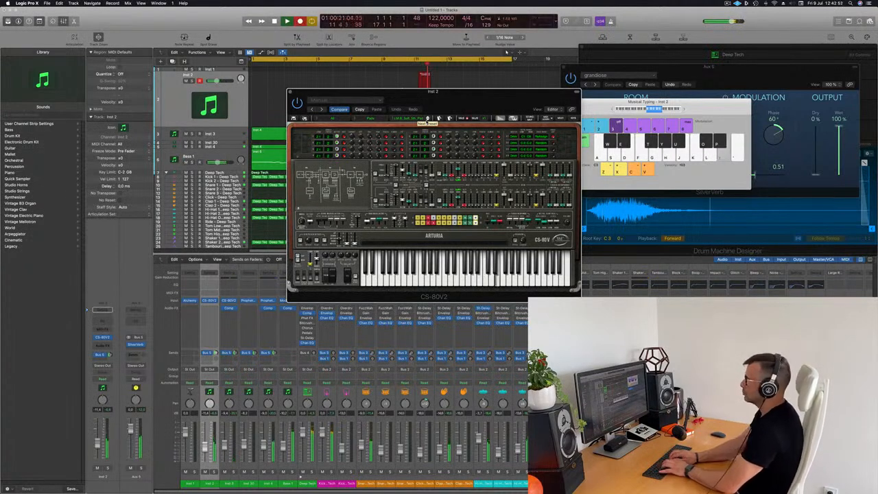
key("k")
key("h")
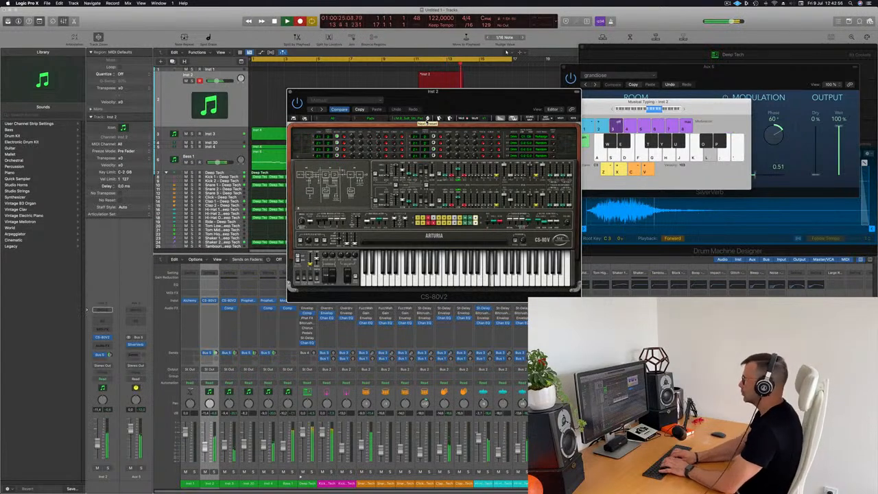
key("g")
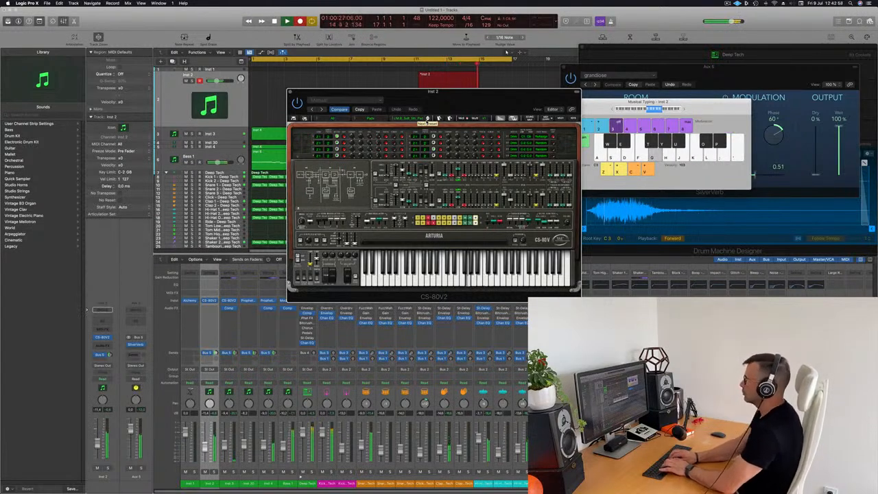
key("l")
key("k")
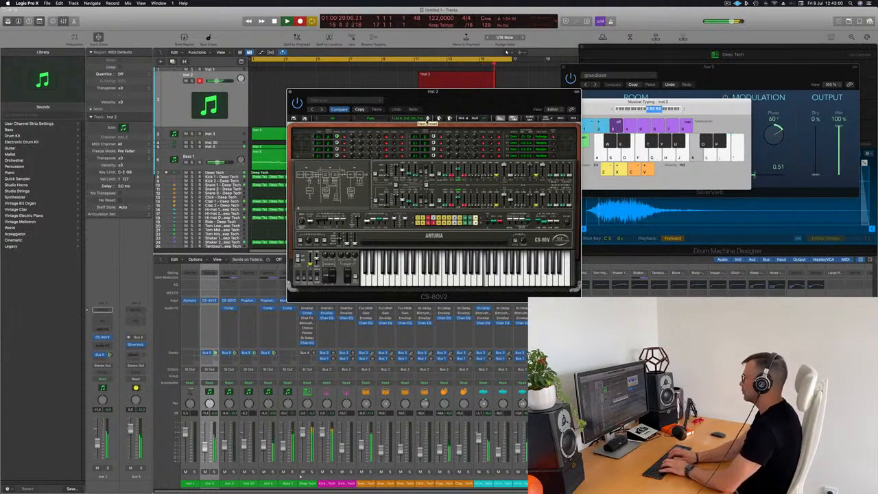
key("h")
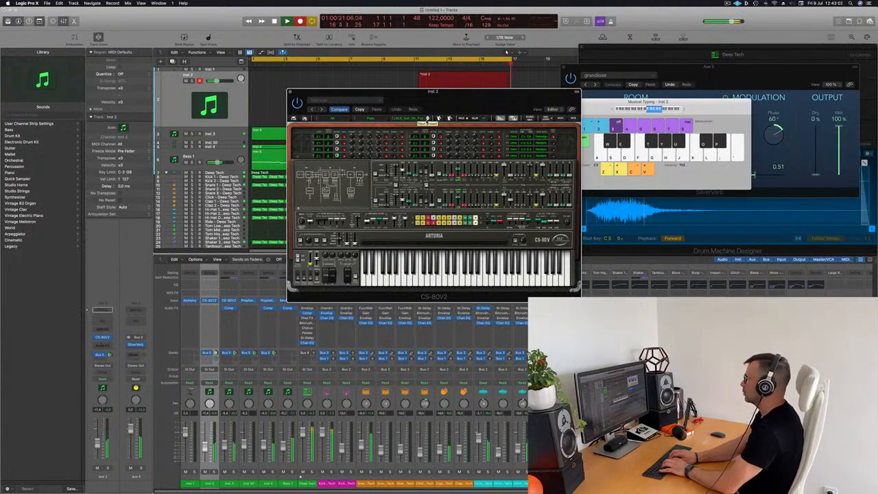
key("space")
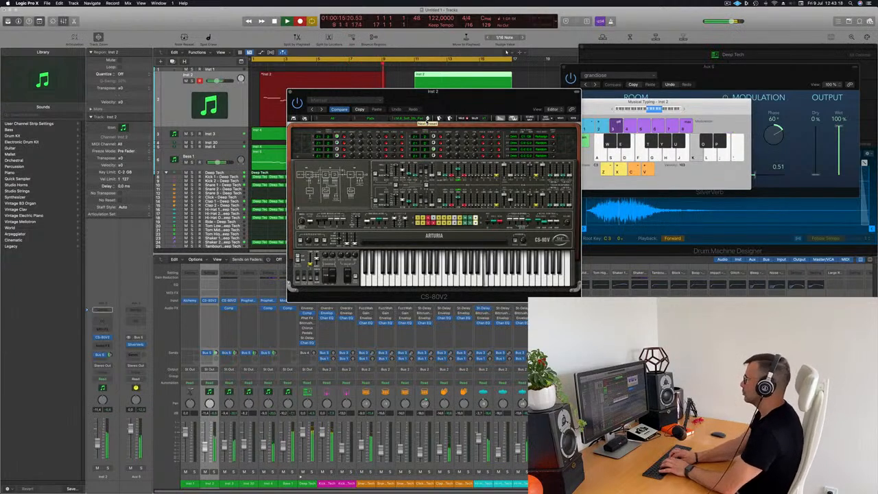
key("space")
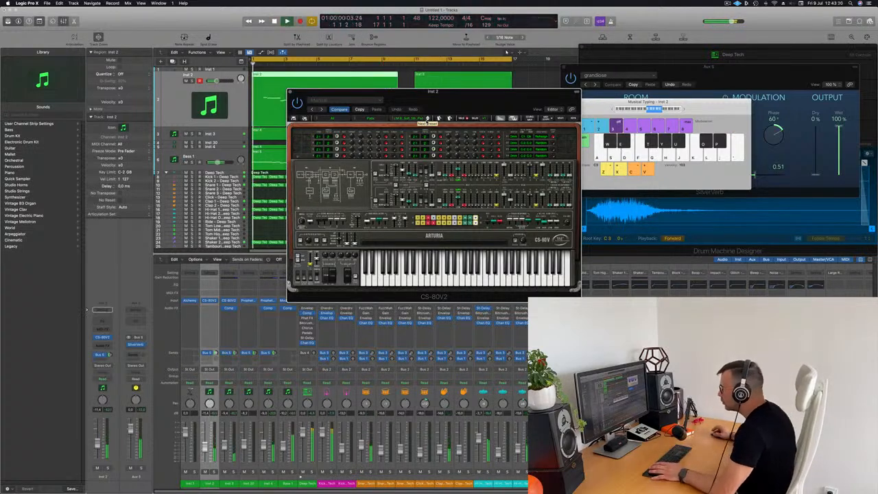
Split the first Inst 2 take at the playhead and delete its empty left piece
left_click_drag(497, 96, 662, 97)
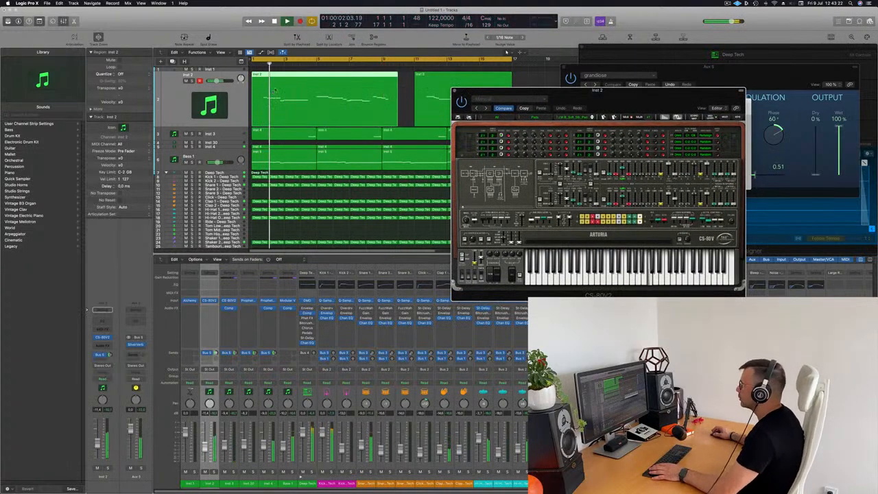
double_click(330, 76)
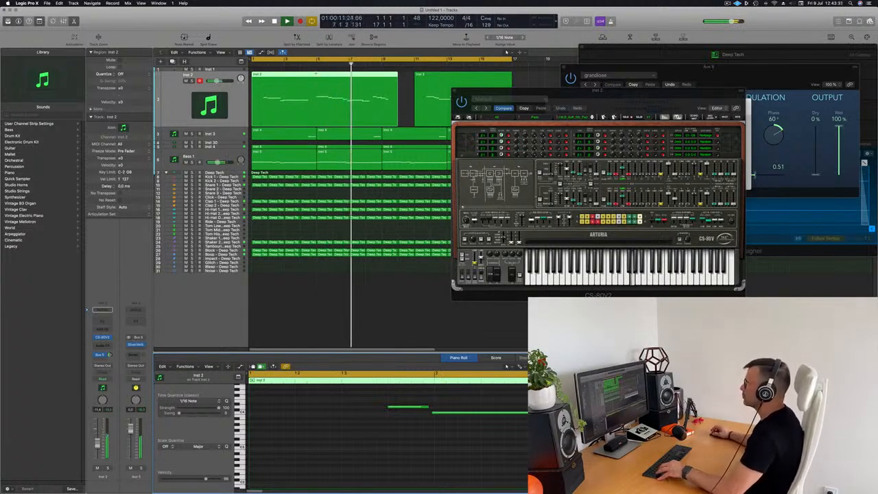
key("super+t")
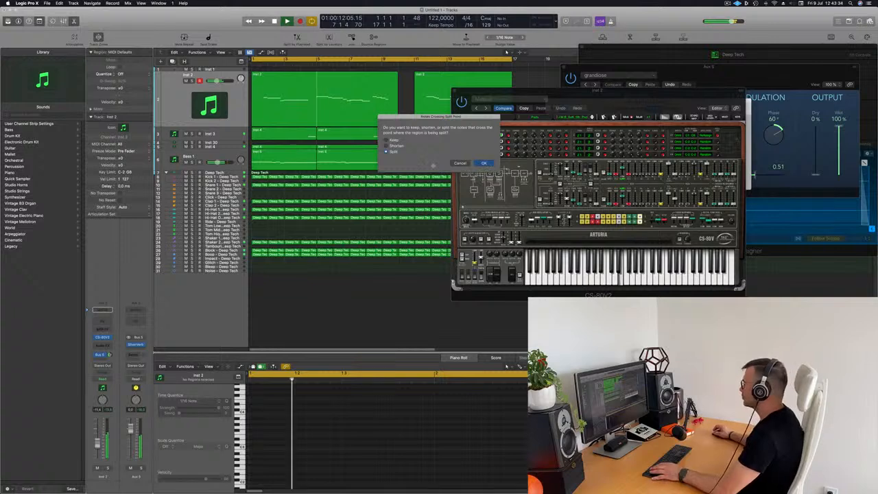
left_click(482, 163)
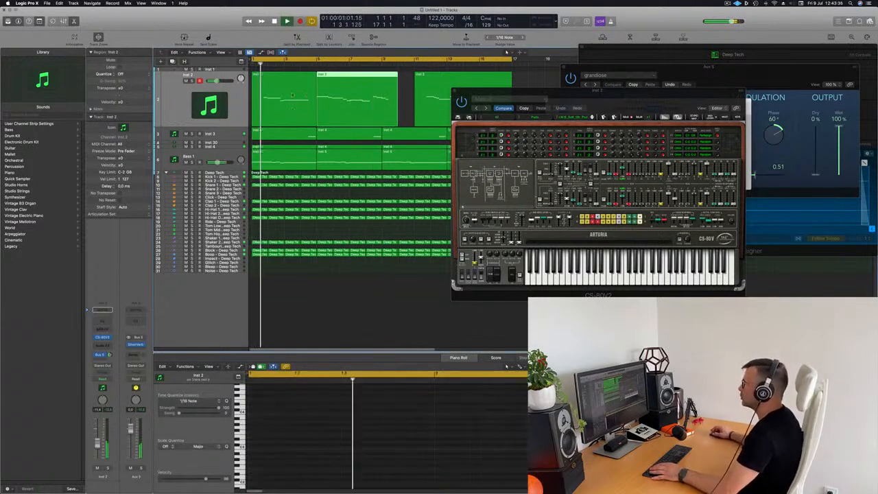
left_click(298, 99)
key("Delete")
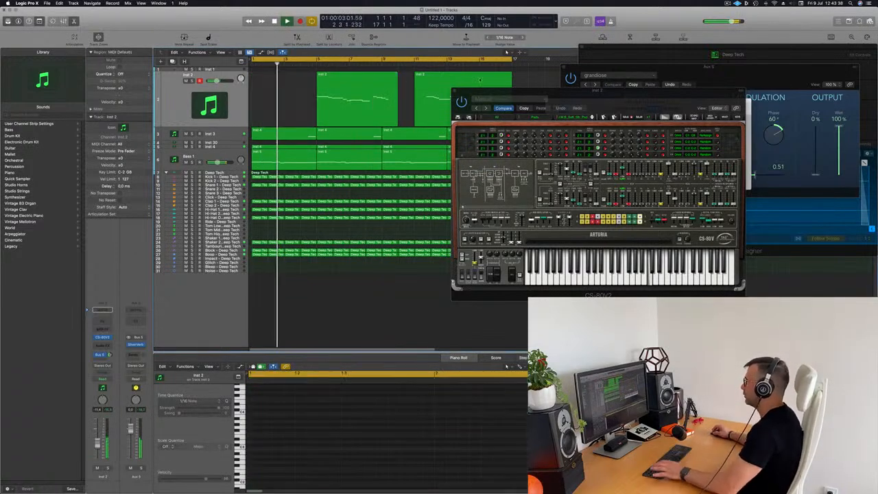
key("super+k")
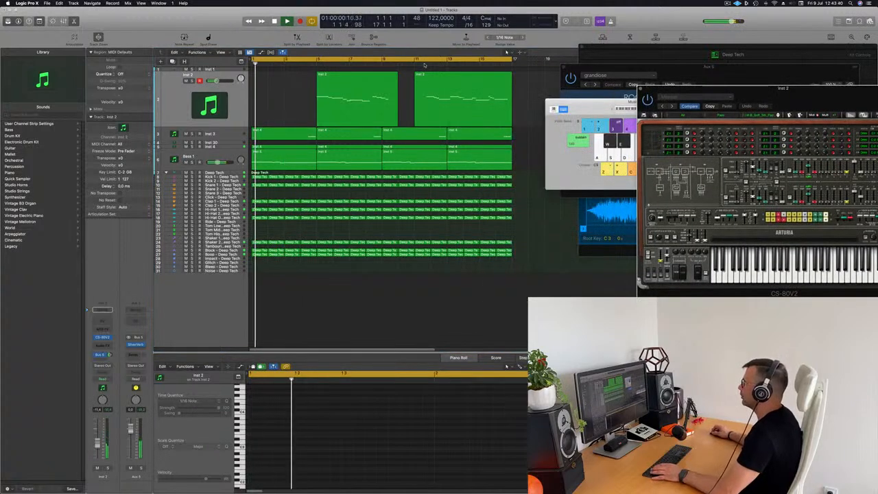
Cut the later Inst 2 take and delete its empty left piece
left_click(421, 75)
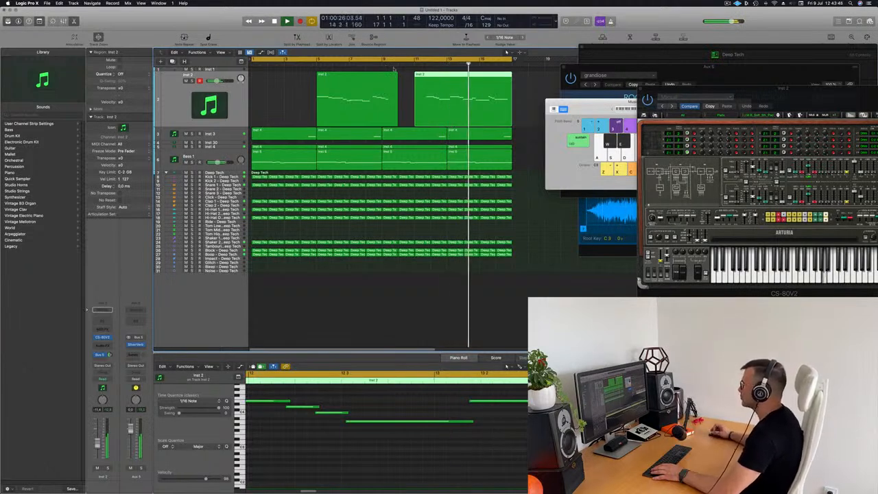
left_click(443, 79)
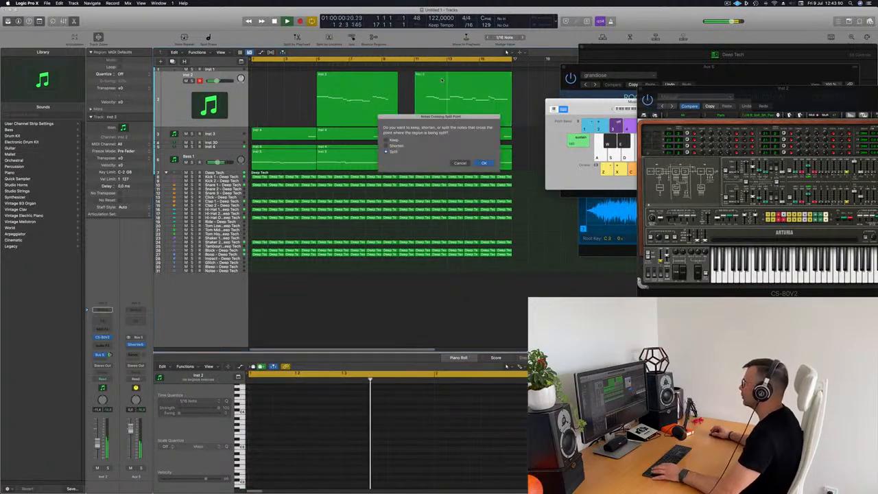
left_click(485, 164)
left_click(436, 90)
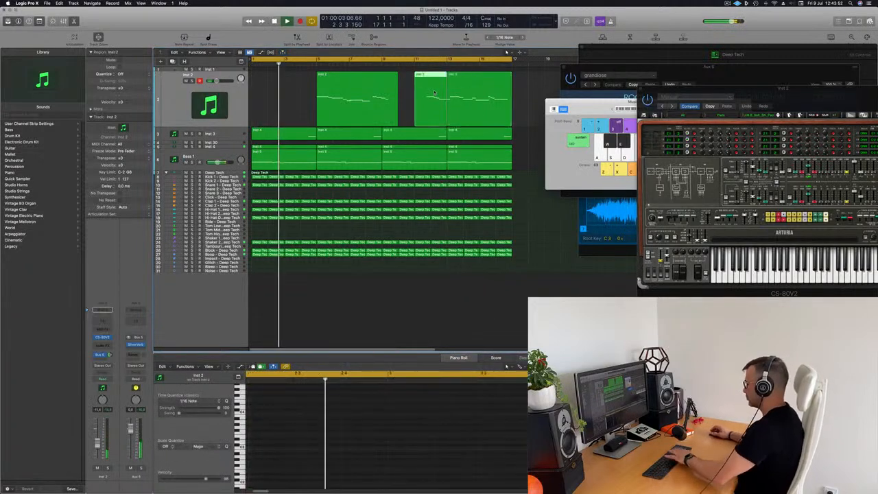
key("Delete")
left_click(465, 87)
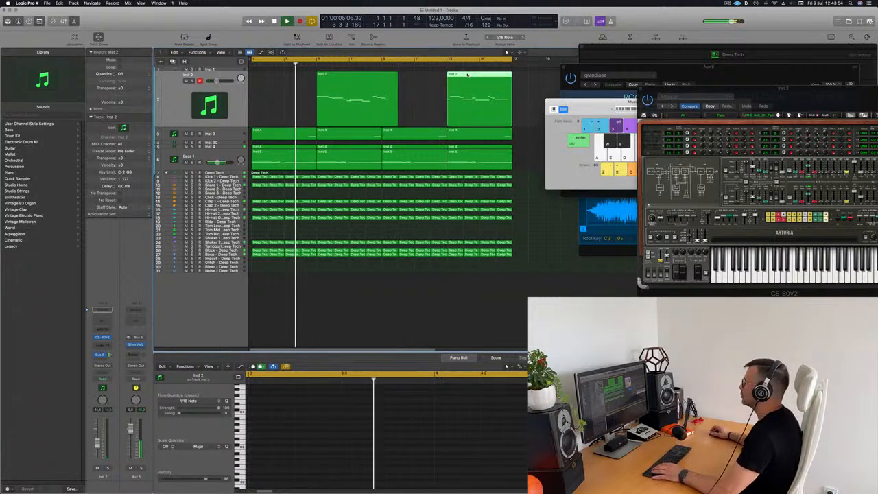
Delete the short stray note and shift all ten remaining notes left to the region start
key("e")
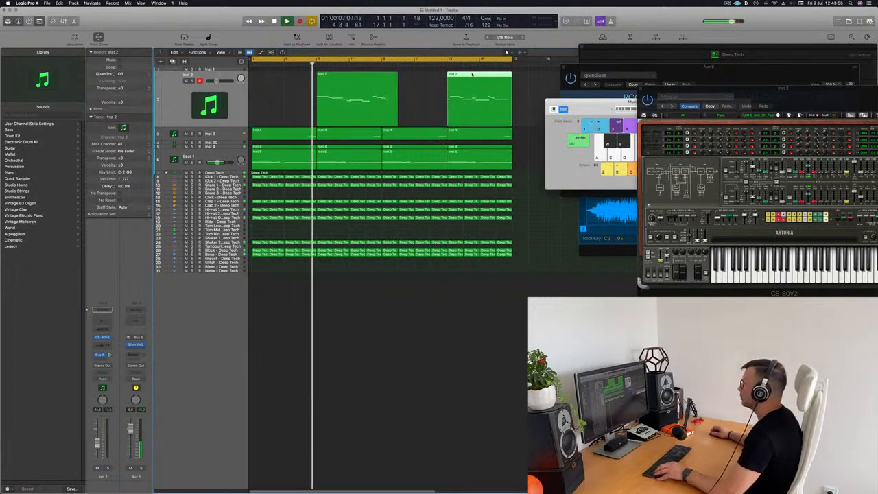
key("e")
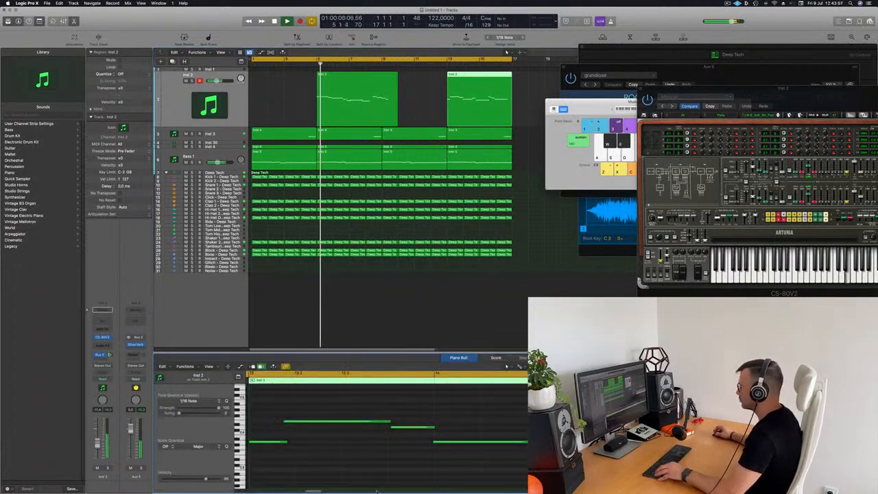
left_click(265, 442)
key("BackSpace")
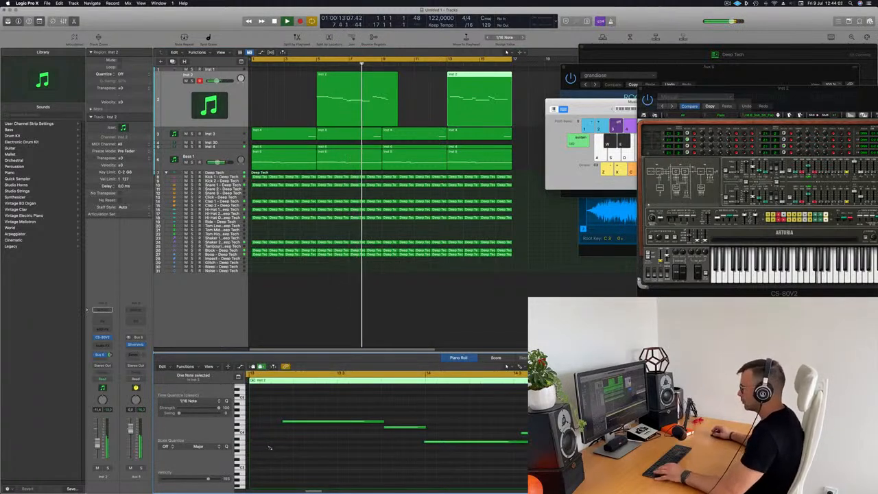
key("super+a")
left_click_drag(291, 423, 258, 422)
key("space")
key("space")
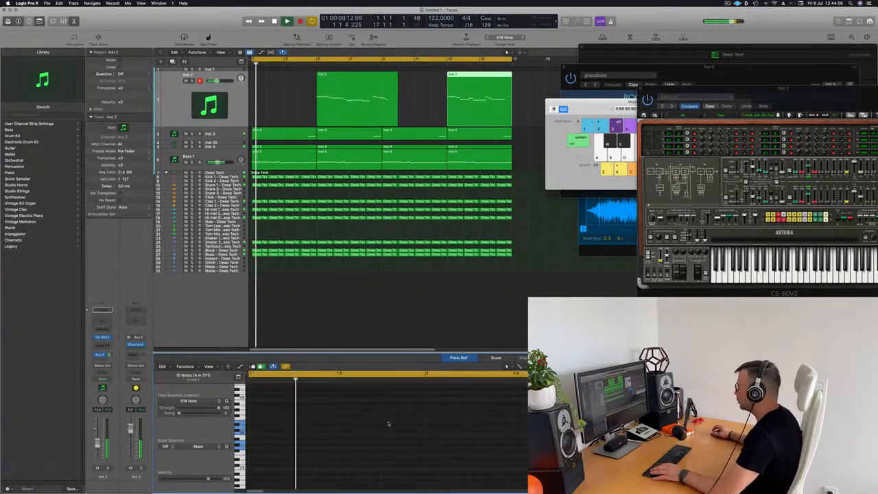
Delete the Inst 2 region at bar 5 and move the later region to bar 1
left_click(386, 77)
key("BackSpace")
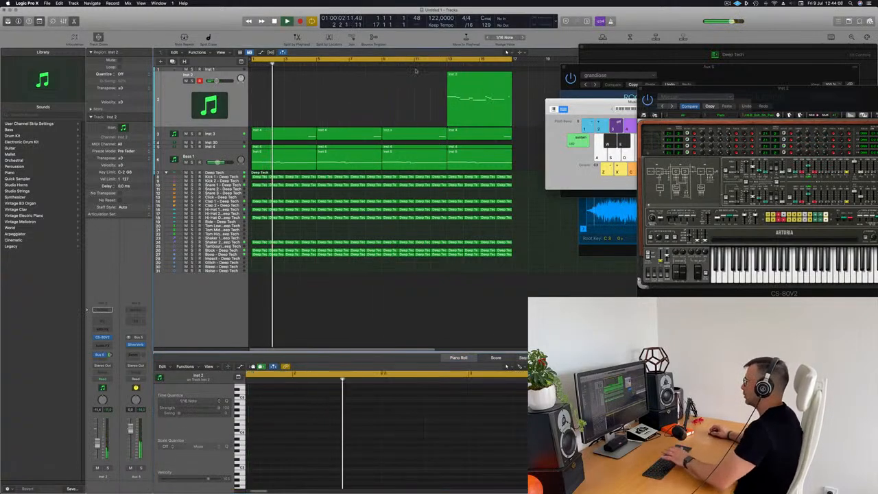
left_click_drag(466, 87, 269, 85)
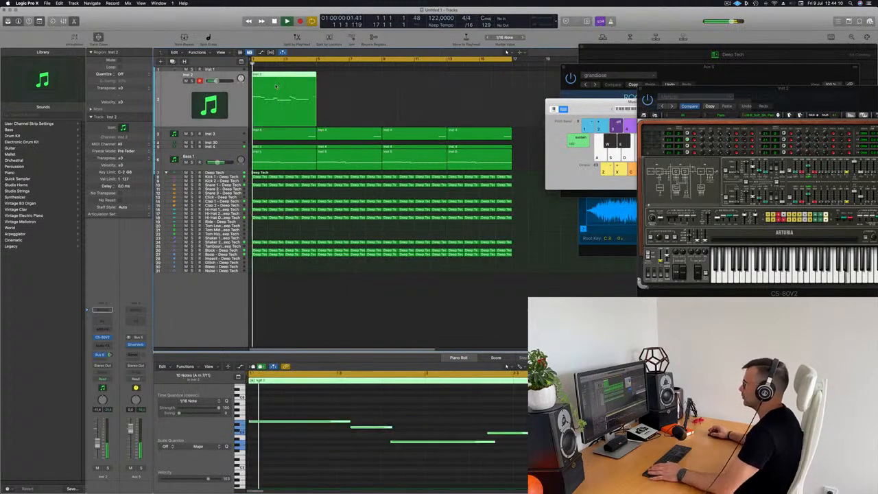
scroll(298, 414, "down", 1)
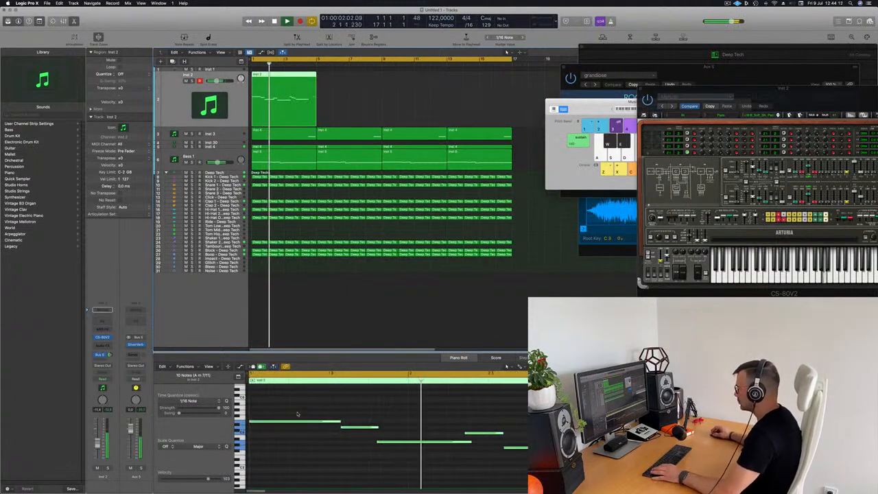
scroll(343, 417, "down", 2)
scroll(387, 425, "down", 1)
key("Return")
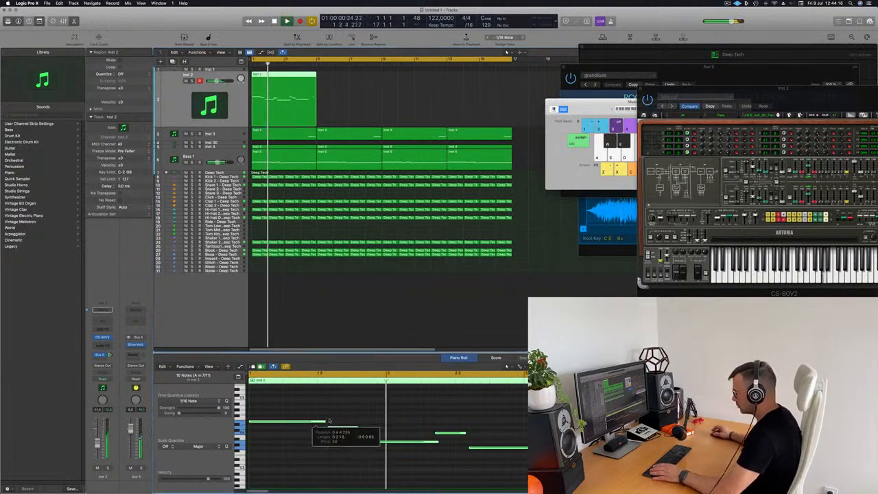
Shorten the first melody note to end at bar 1.3 and nudge the following notes' timing
left_click(394, 400)
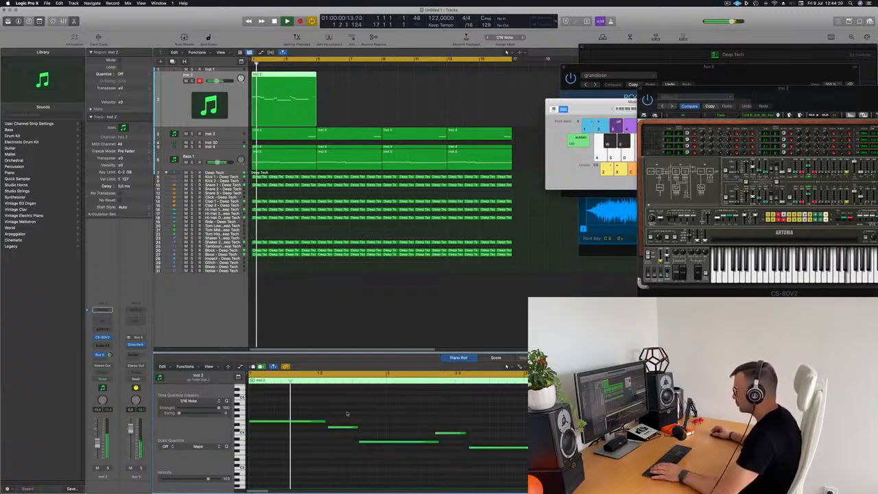
left_click(321, 422)
left_click_drag(325, 422, 329, 429)
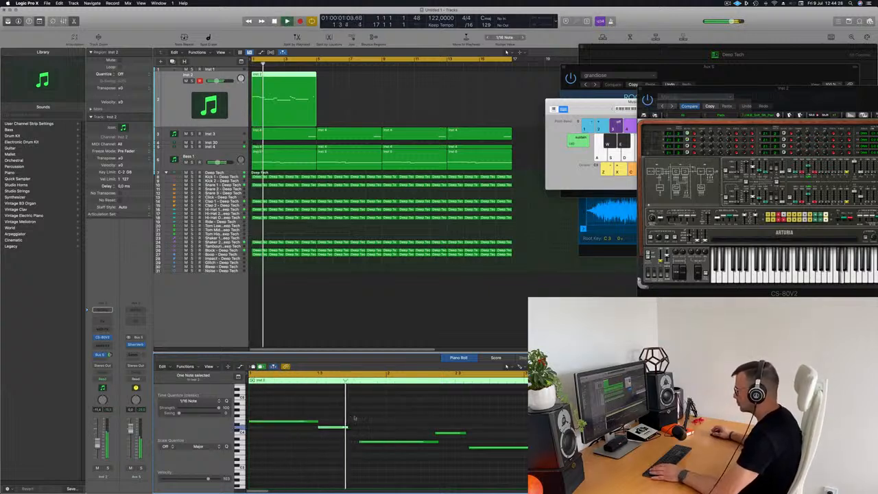
left_click_drag(376, 442, 369, 442)
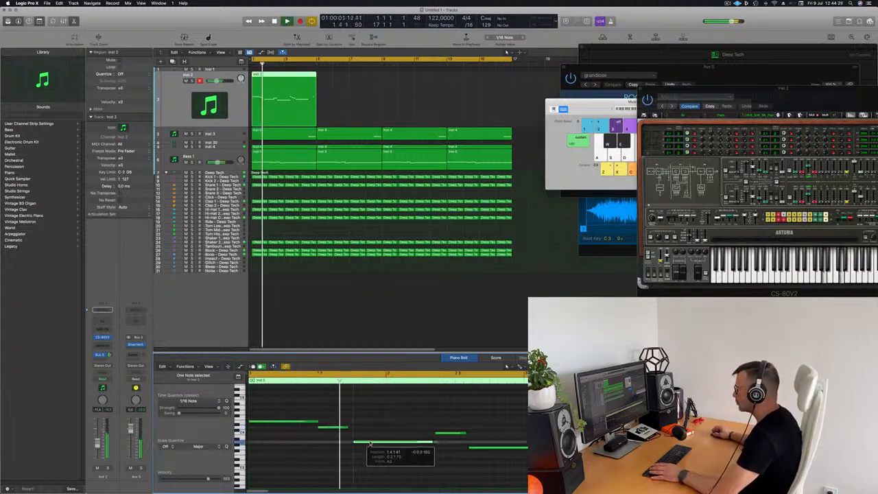
key("space")
left_click(424, 425)
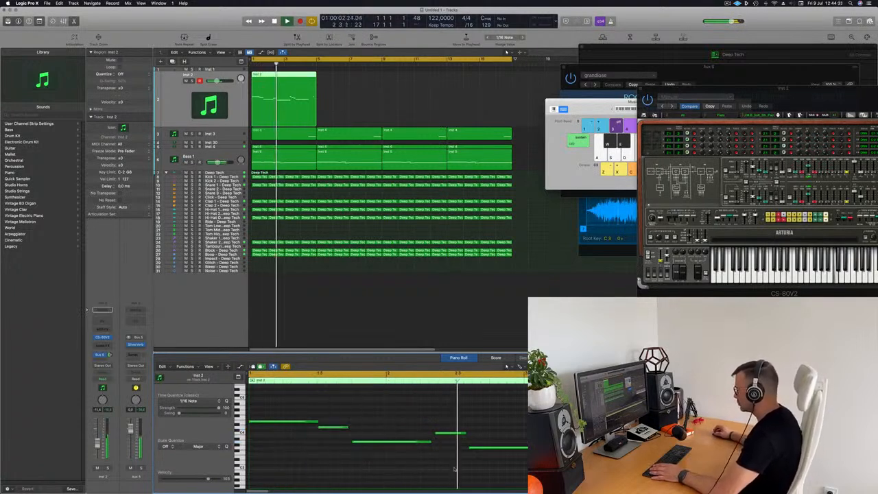
left_click_drag(443, 434, 508, 448)
key("Return")
key("Return")
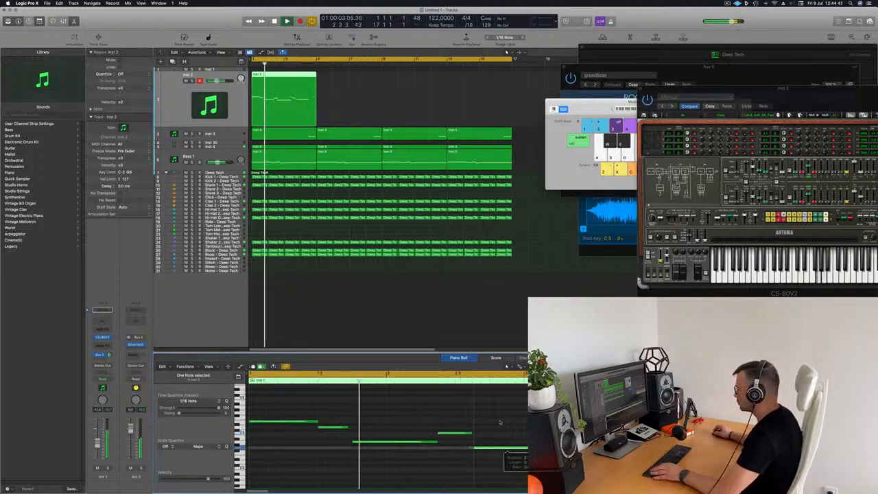
key("super+Left")
key("super+Left")
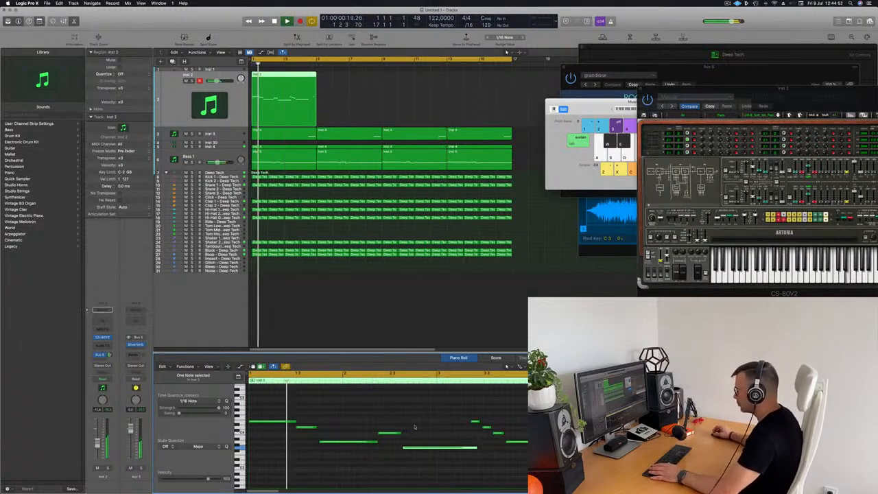
left_click_drag(387, 434, 437, 450)
key("Return")
key("Return")
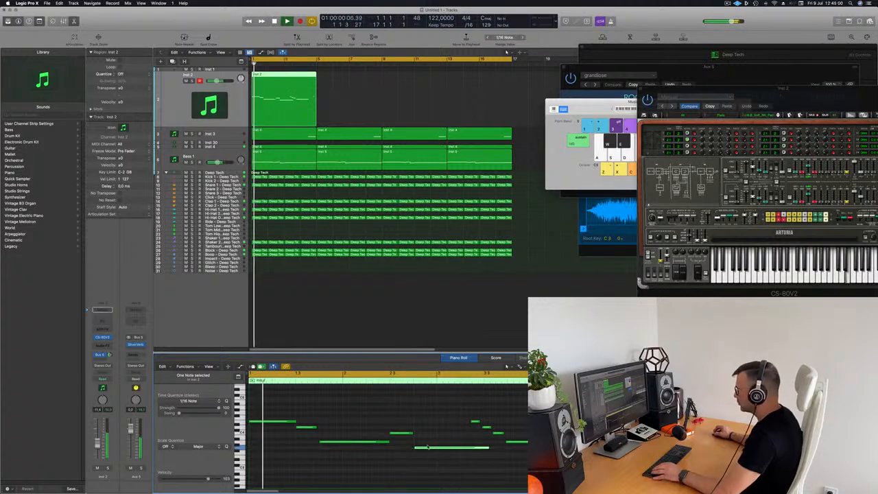
left_click(432, 431)
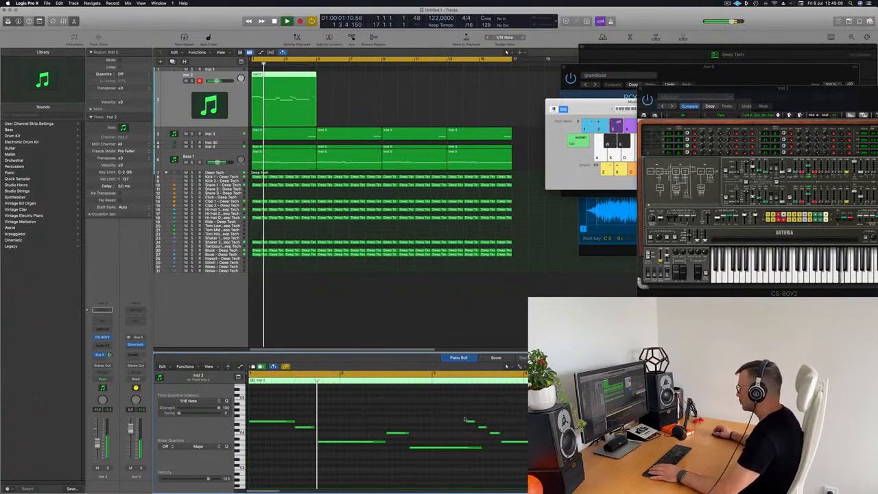
Lengthen one melody note and delete the four short notes near the region's end
left_click_drag(482, 447, 498, 450)
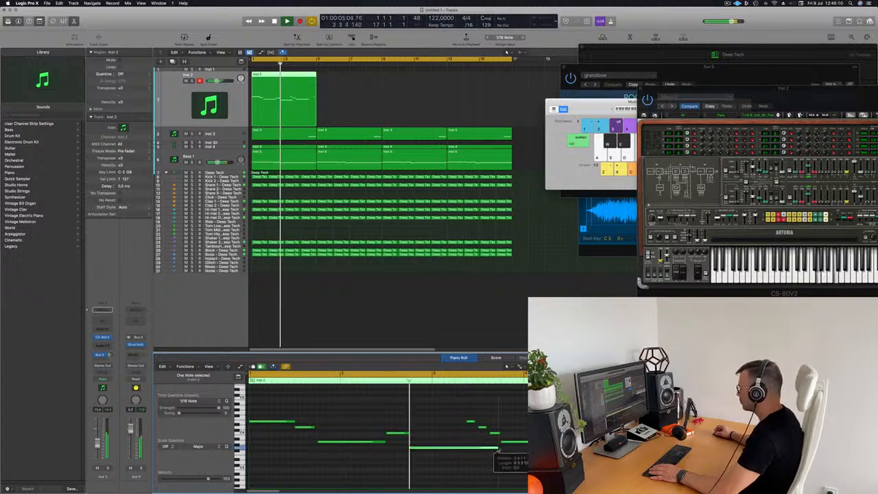
left_click_drag(464, 410, 517, 442)
key("space")
key("space")
left_click(470, 420)
left_click_drag(466, 410, 518, 442)
key("space")
key("space")
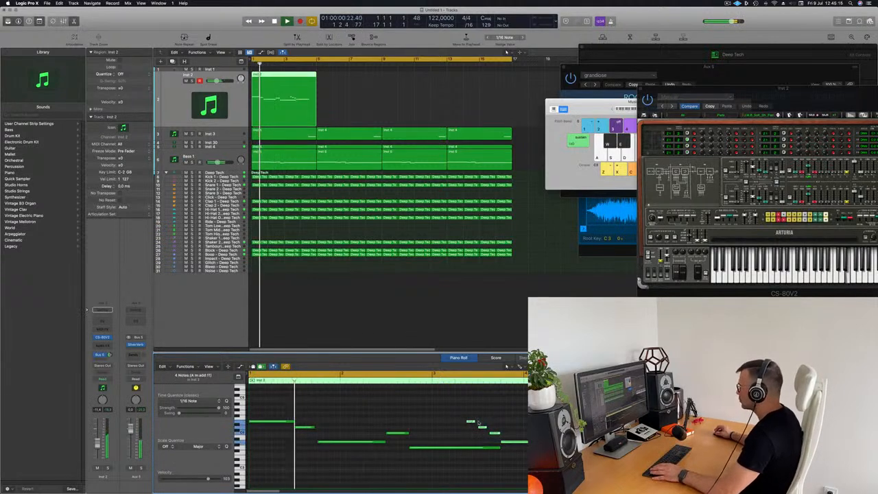
key("Delete")
left_click(525, 421)
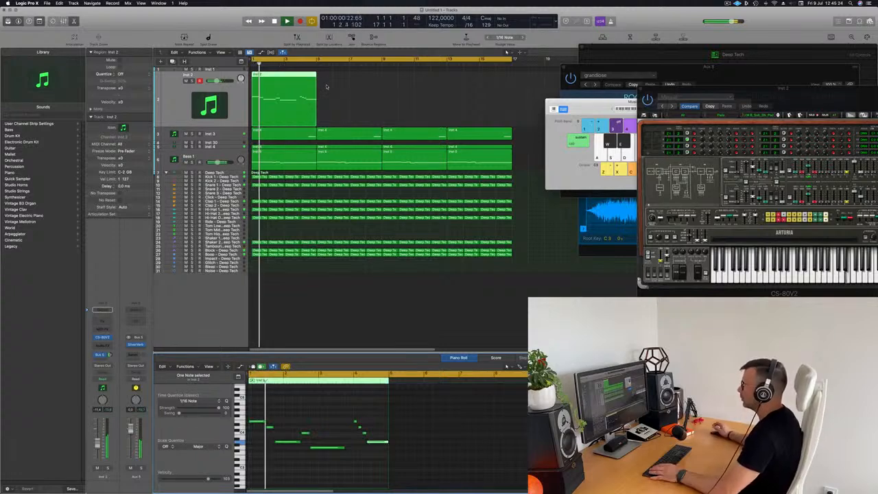
Stretch the long low note of the Inst 2 melody
scroll(332, 412, "up", 5)
scroll(343, 419, "right", 1)
left_click(388, 448)
key("space")
key("space")
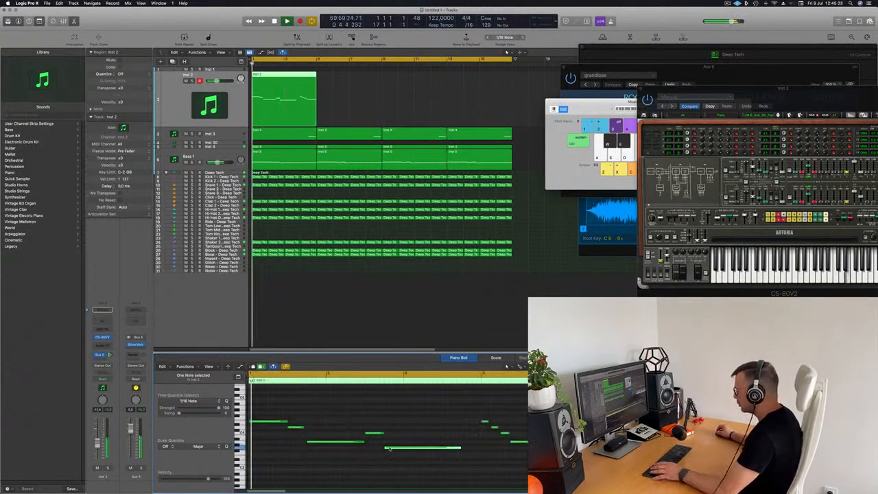
left_click_drag(460, 448, 478, 448)
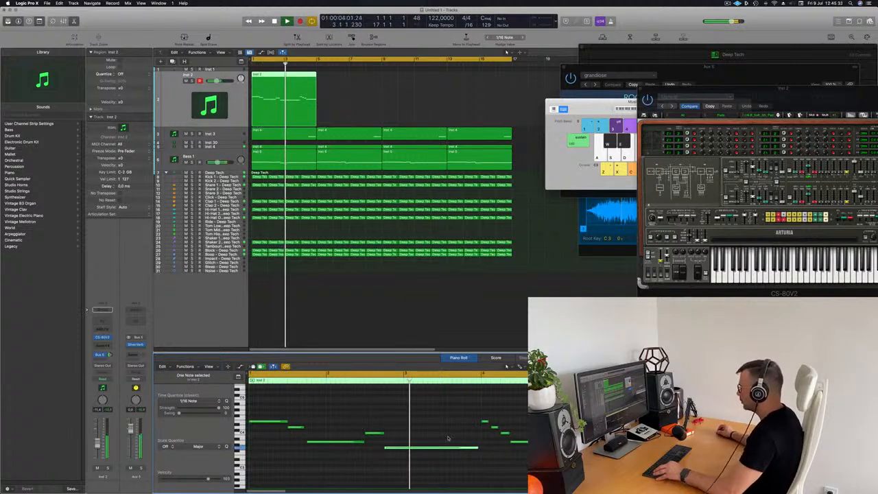
scroll(392, 421, "down", 3)
left_click(392, 421)
key("space")
key("space")
scroll(403, 194, "left", 1)
Reposition the CS-80V window and lengthen the long low note a little more
left_click_drag(750, 90, 563, 107)
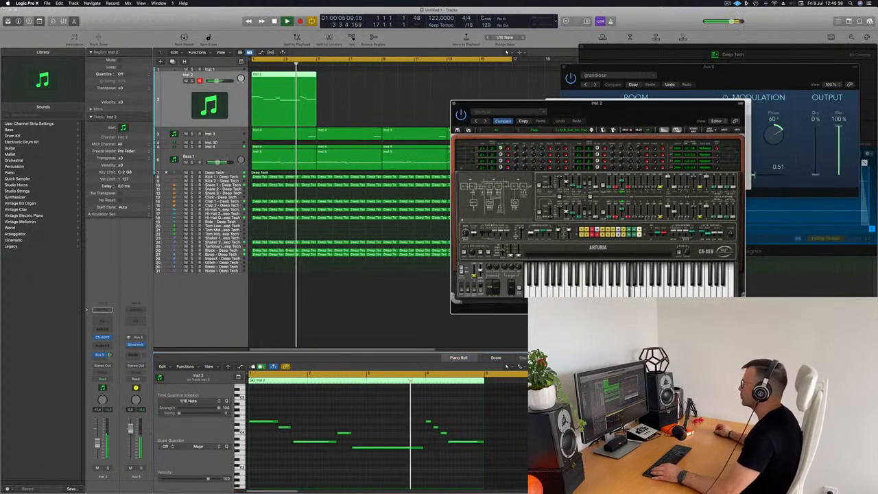
left_click_drag(625, 111, 666, 108)
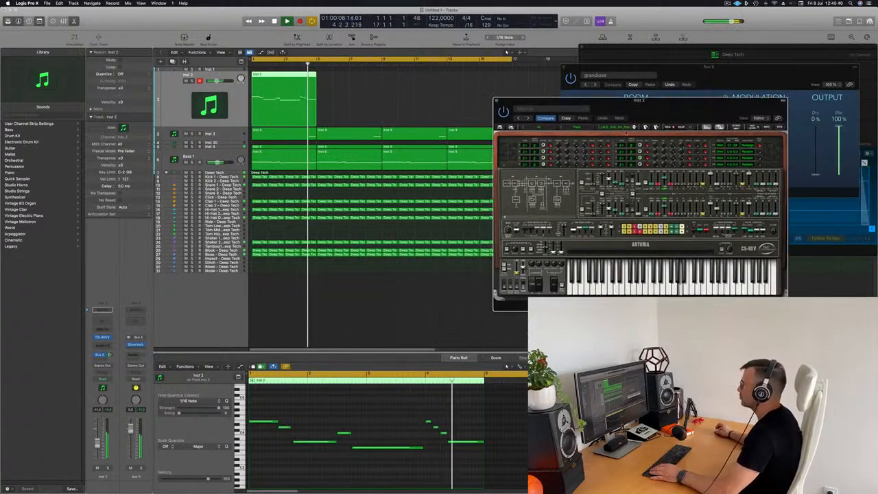
left_click(423, 448)
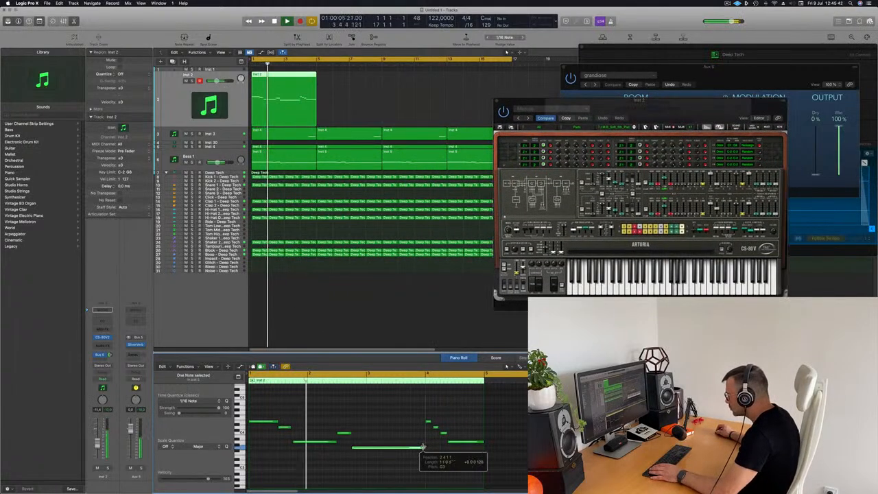
left_click_drag(424, 447, 428, 448)
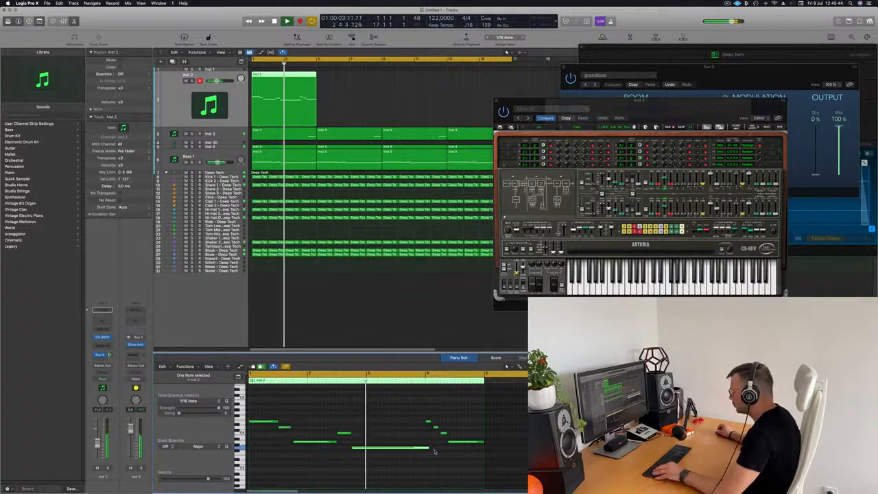
Close the CS-80V window and repeat the Inst 2 region up to bar 17 with Cmd+R
scroll(435, 451, "up", 3)
scroll(446, 441, "up", 2)
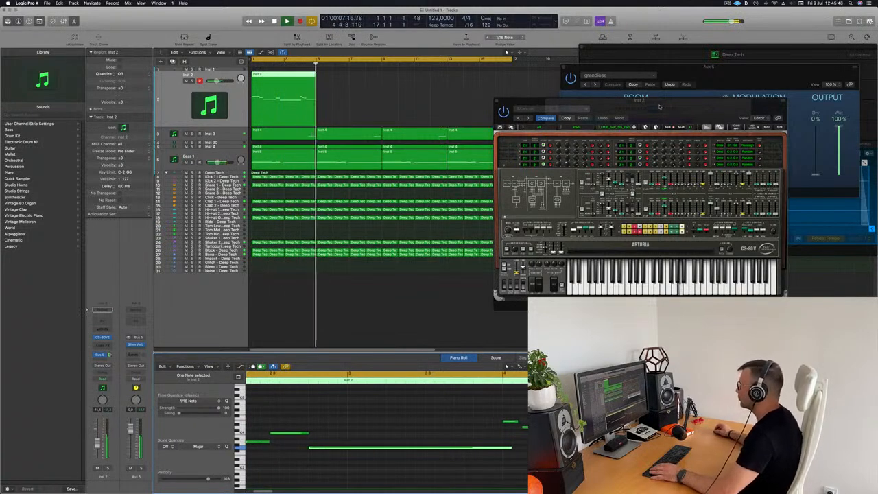
left_click_drag(529, 101, 514, 101)
key("space")
left_click(483, 101)
left_click_drag(389, 96, 300, 106)
key("super+r")
key("super+r")
key("super+r")
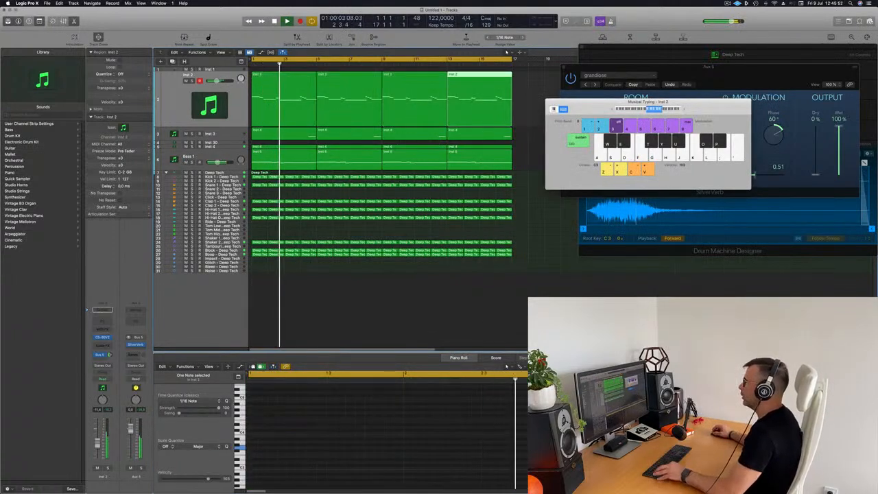
Insert a stereo Step FX effect on Inst 2's Audio FX slot
scroll(272, 107, "down", 3)
scroll(241, 111, "down", 2)
key("space")
key("space")
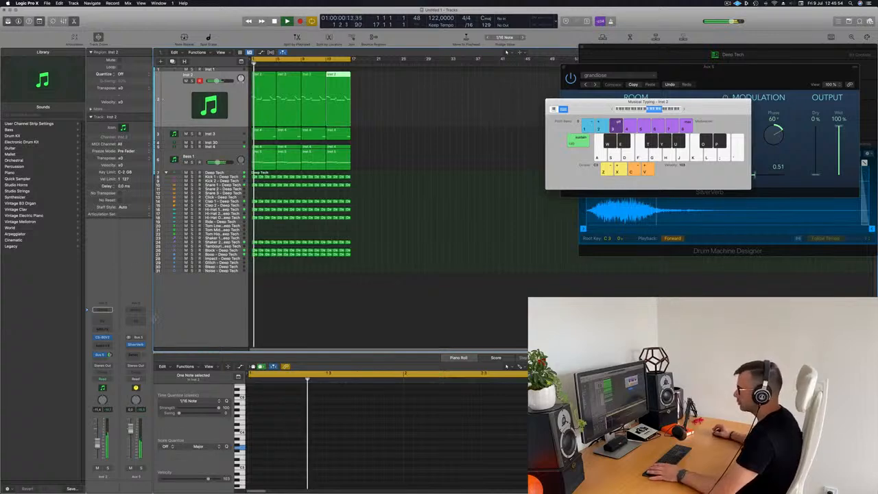
left_click(241, 111)
key("space")
key("space")
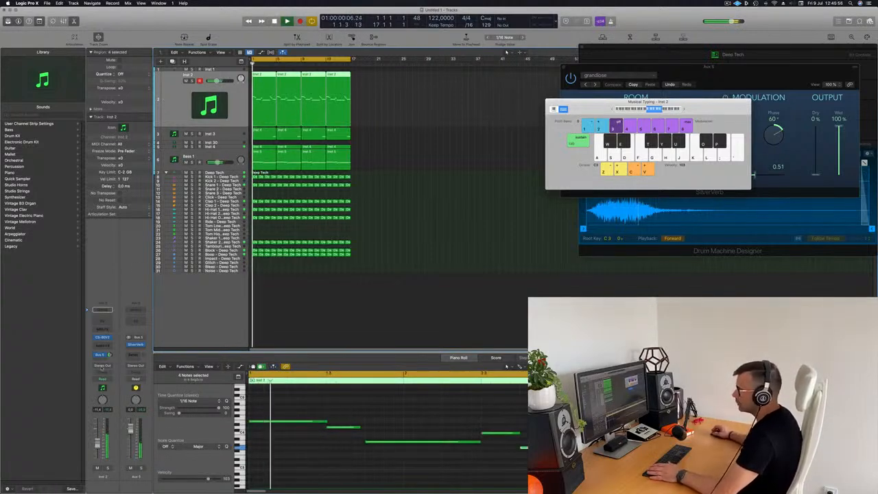
left_click(101, 347)
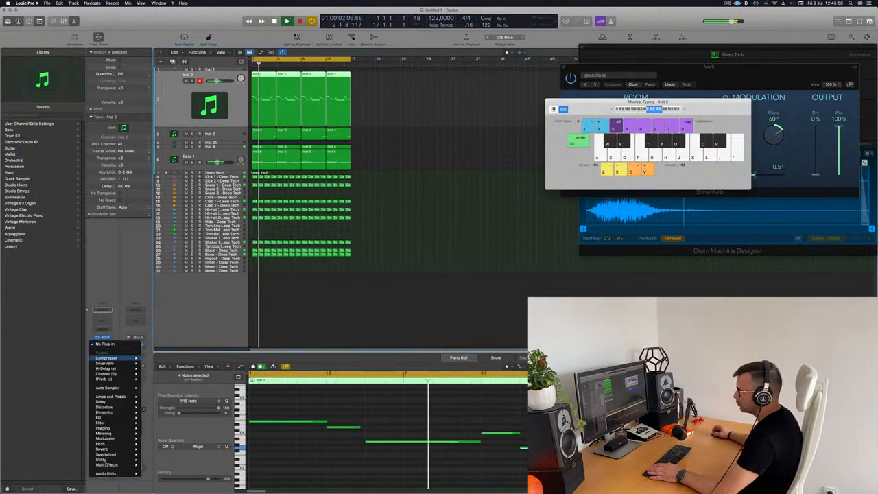
mouse_move(106, 466)
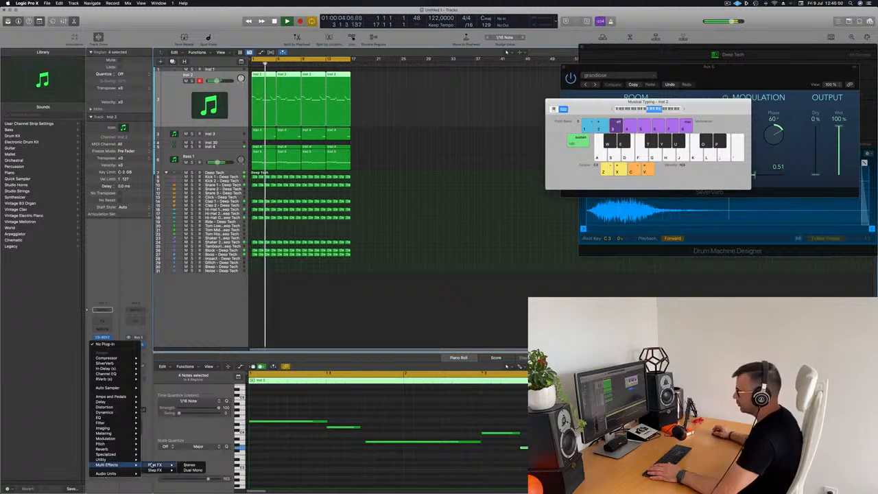
left_click(187, 470)
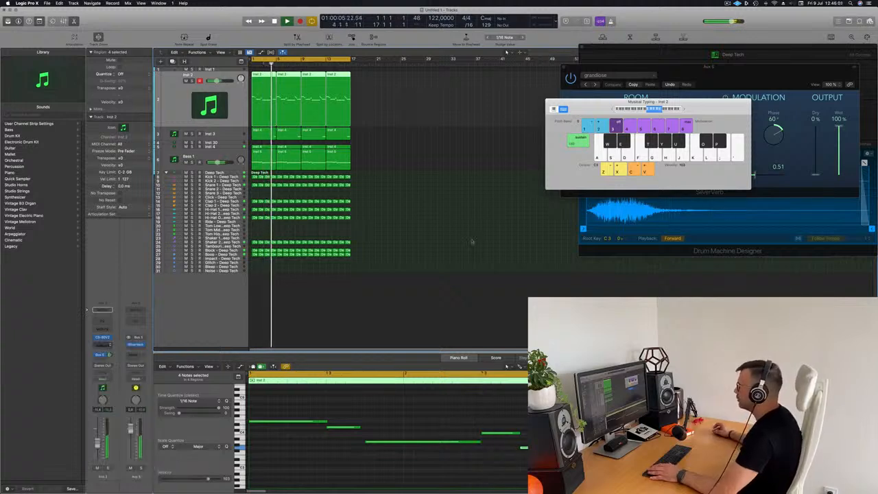
left_click_drag(456, 91, 615, 111)
Try Brittle Spike, Broken Echoes and Bubbling Shimmer, then settle on Chaos Spring with master mix about 38%
left_click(414, 110)
left_click(424, 140)
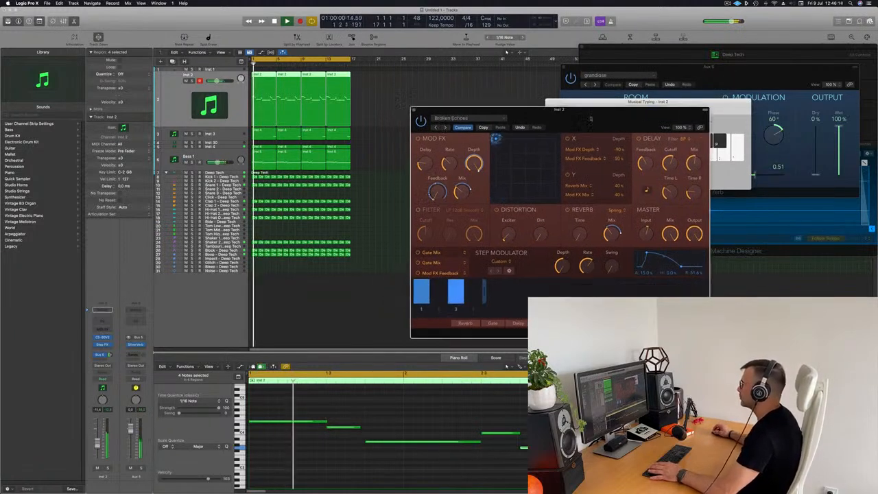
left_click(445, 128)
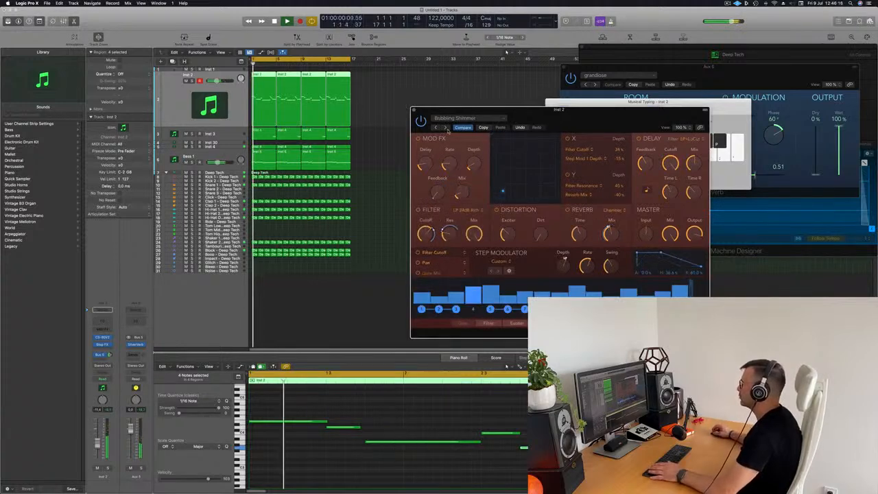
left_click_drag(600, 134, 575, 132)
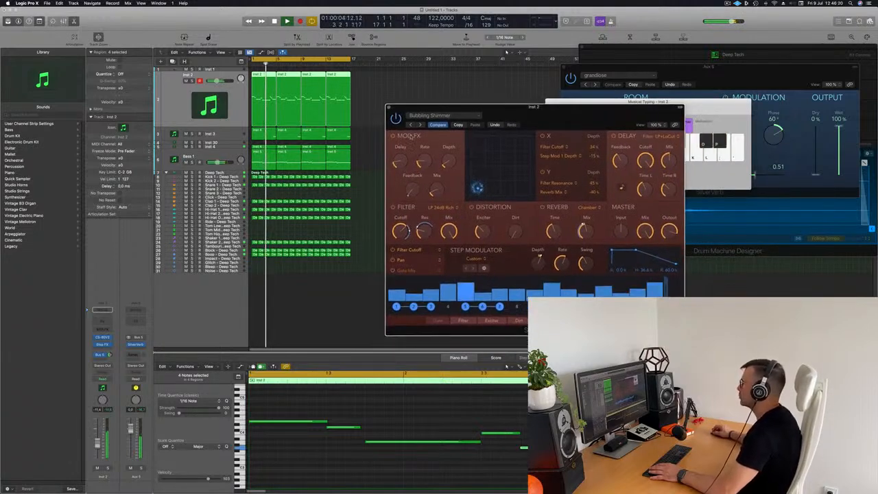
left_click(420, 126)
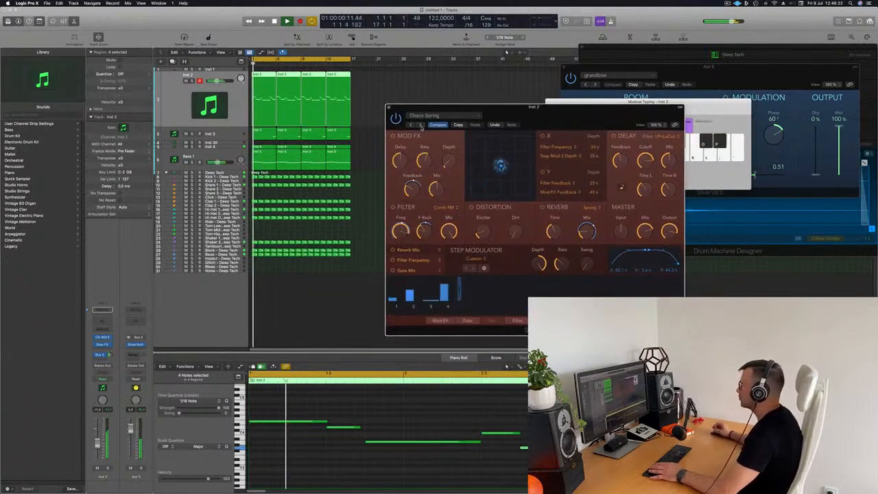
left_click_drag(574, 122, 583, 101)
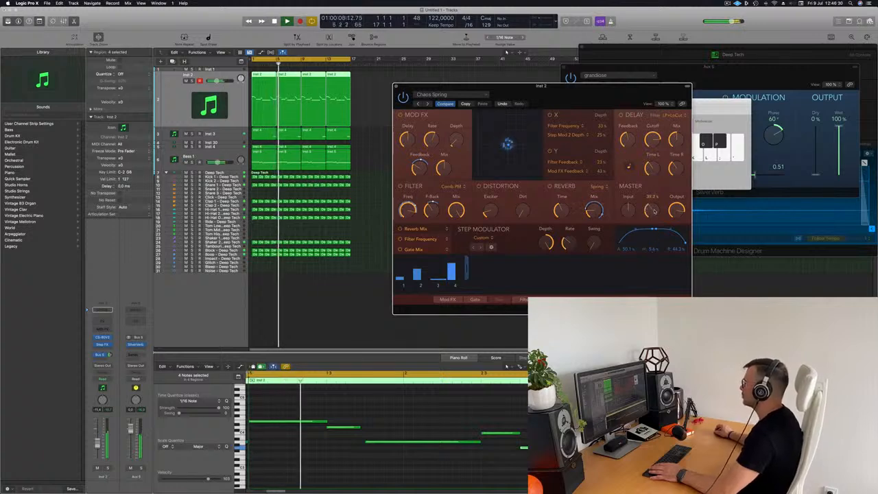
left_click_drag(655, 210, 655, 208)
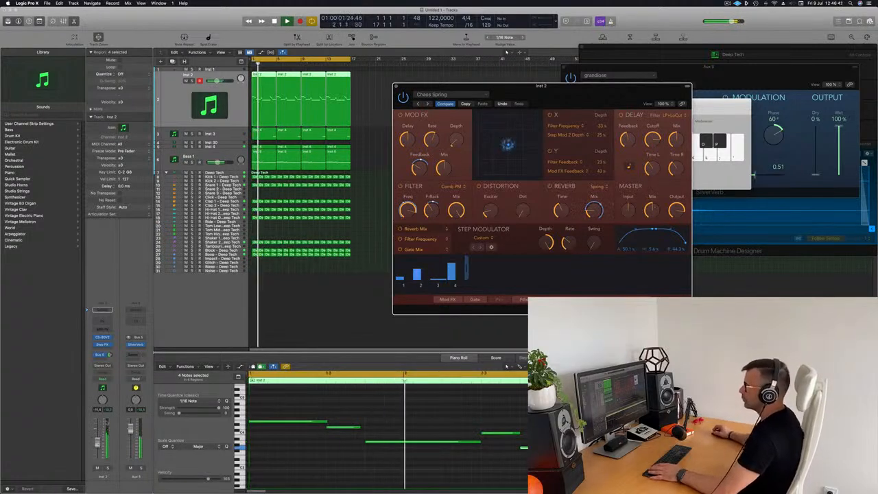
left_click(96, 327)
key("space")
key("space")
Enable the Channel EQ low cut on Inst 2 and raise it to about 300 Hz
left_click(102, 309)
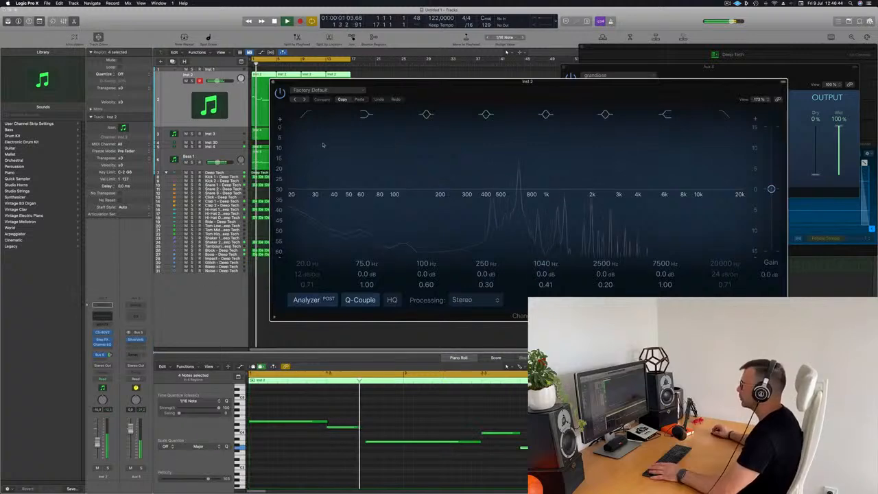
left_click(308, 115)
left_click_drag(298, 197, 474, 200)
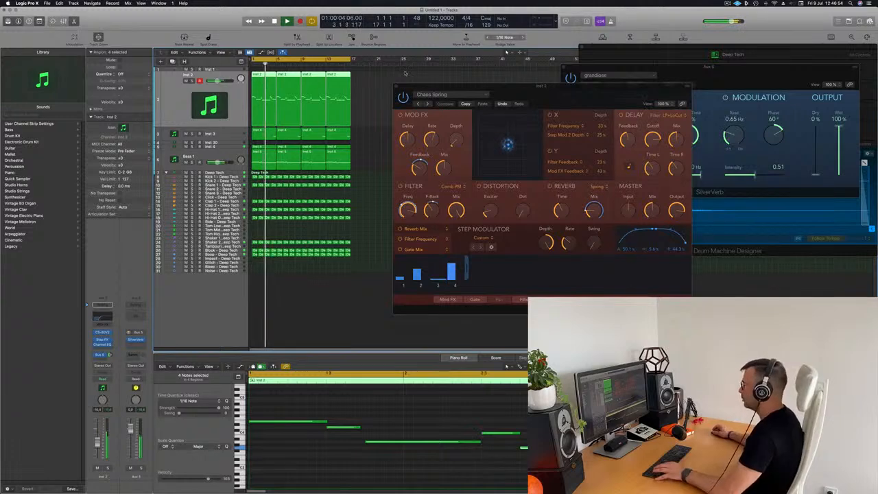
Copy a compressor onto Inst 2 in the Mixer and set its threshold to -16.5 dB
key("x")
left_click_drag(559, 87, 740, 113)
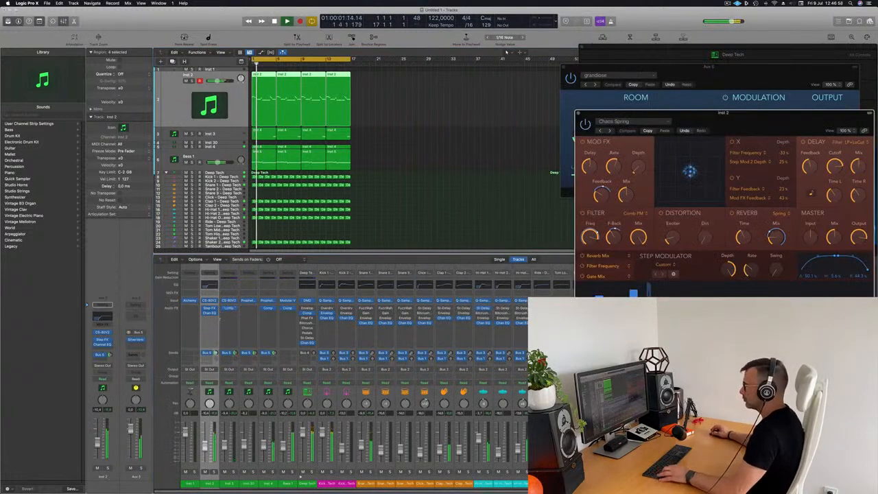
left_click_drag(209, 322, 209, 321)
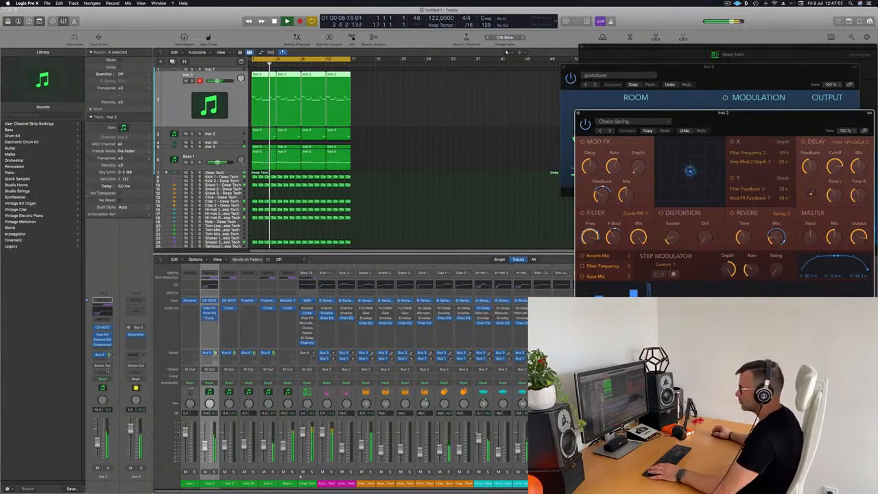
left_click(103, 345)
key("space")
key("space")
left_click_drag(380, 250, 362, 248)
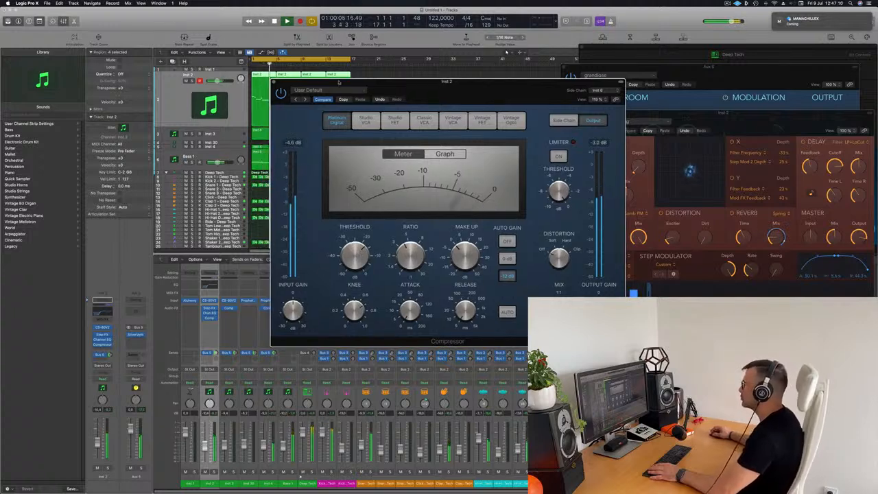
left_click(274, 81)
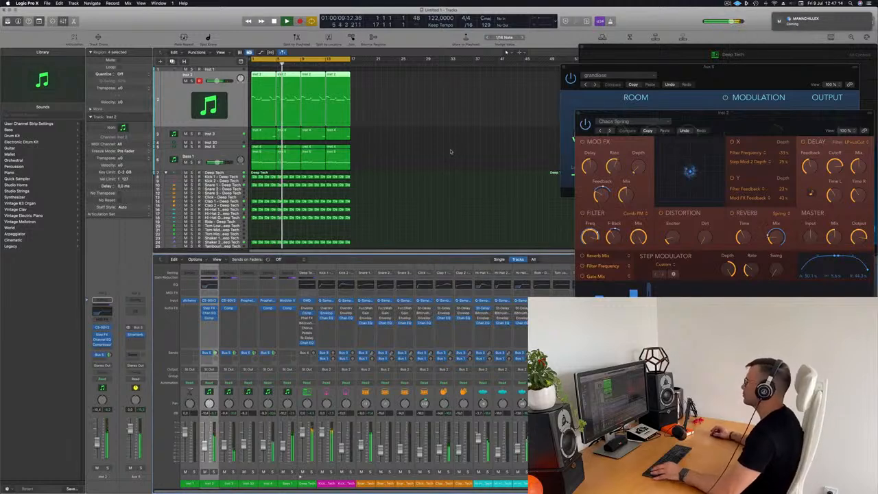
left_click(425, 159)
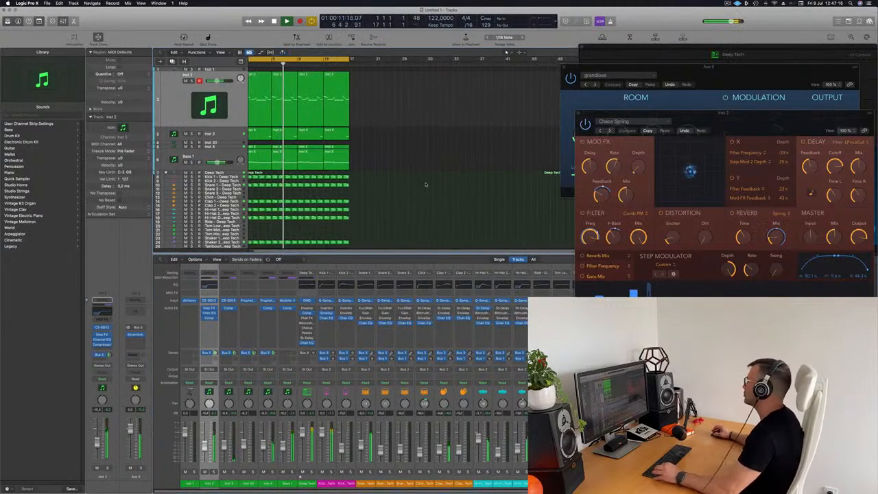
Move the Inst 5 region onto the lower Bass 1 track, copy it to bar 1, and open Modular V
scroll(425, 185, "down", 2)
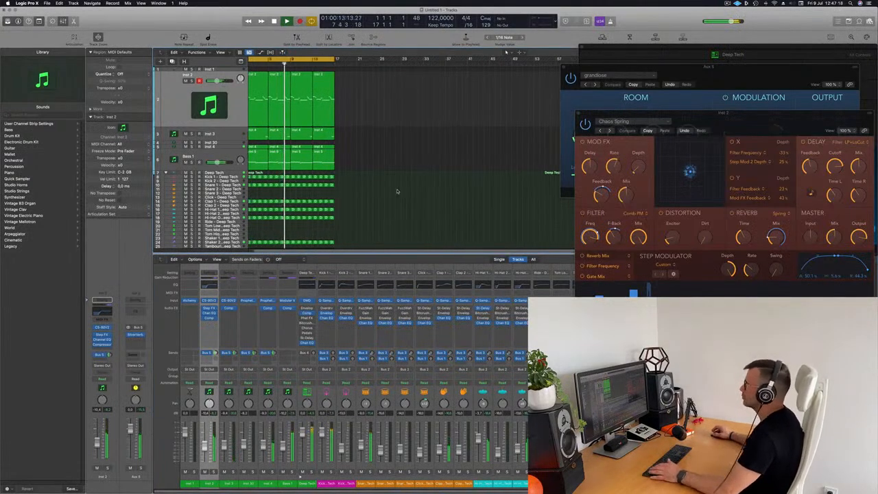
left_click(225, 136)
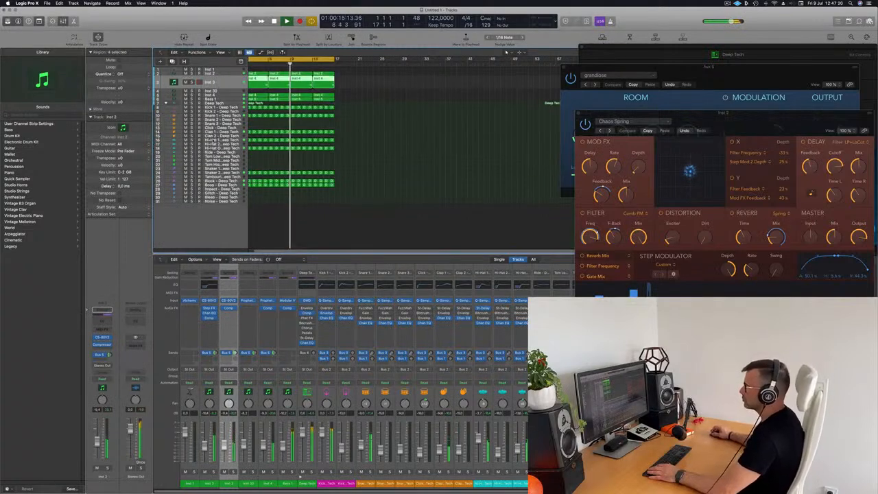
scroll(386, 159, "up", 2)
scroll(329, 96, "left", 1)
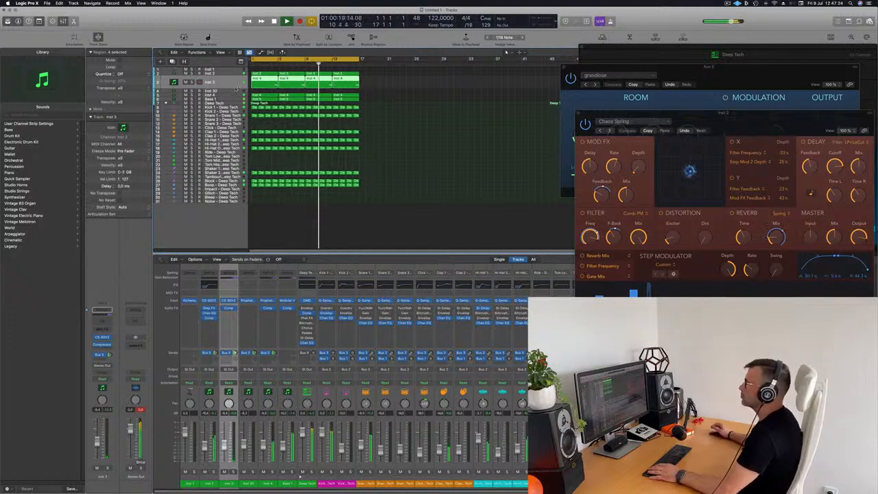
key("Return")
left_click(237, 99)
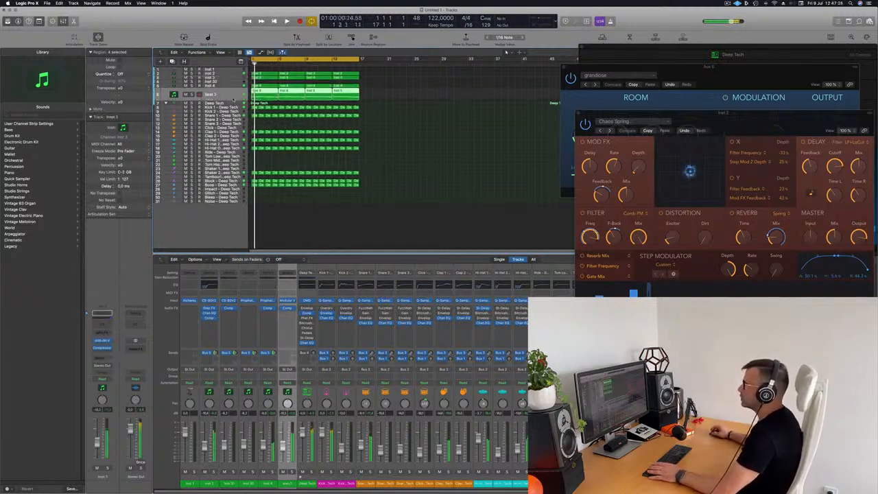
key("Down")
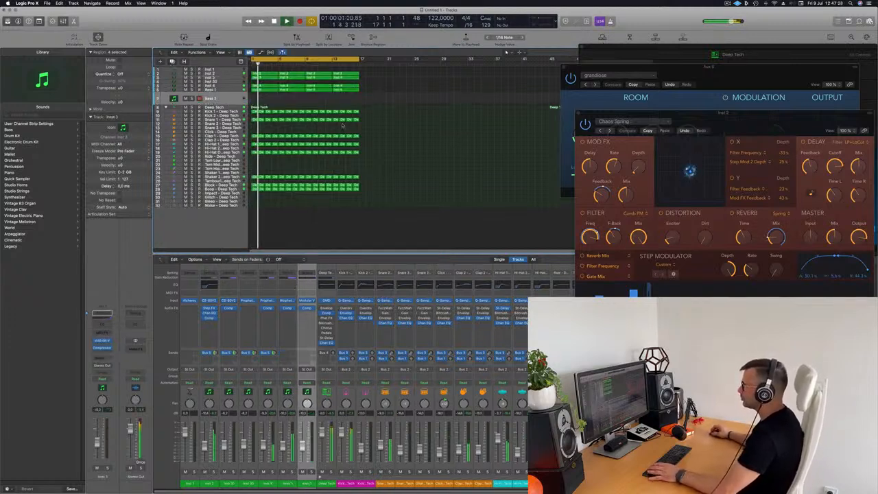
left_click_drag(268, 90, 257, 90)
key("space")
left_click(236, 99)
key("space")
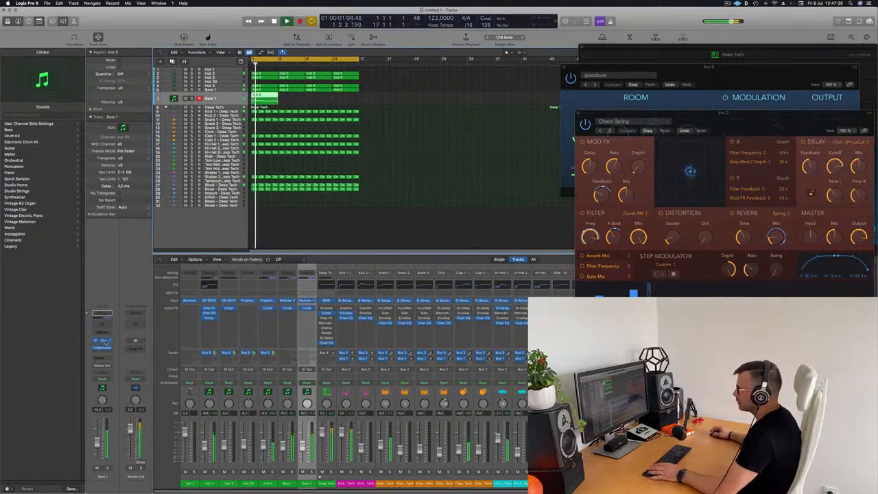
left_click(102, 340)
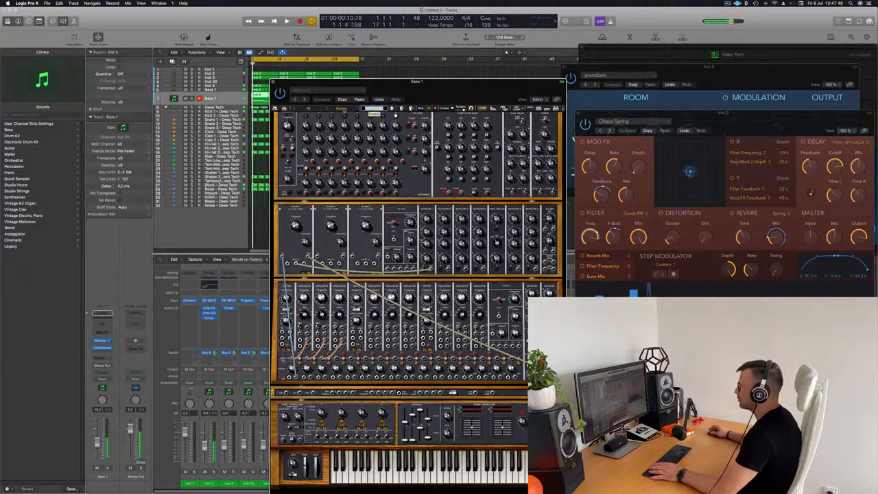
Load the Ted_bass2 preset into Bass 1's Modular V synth
left_click(374, 108)
scroll(367, 271, "down", 15)
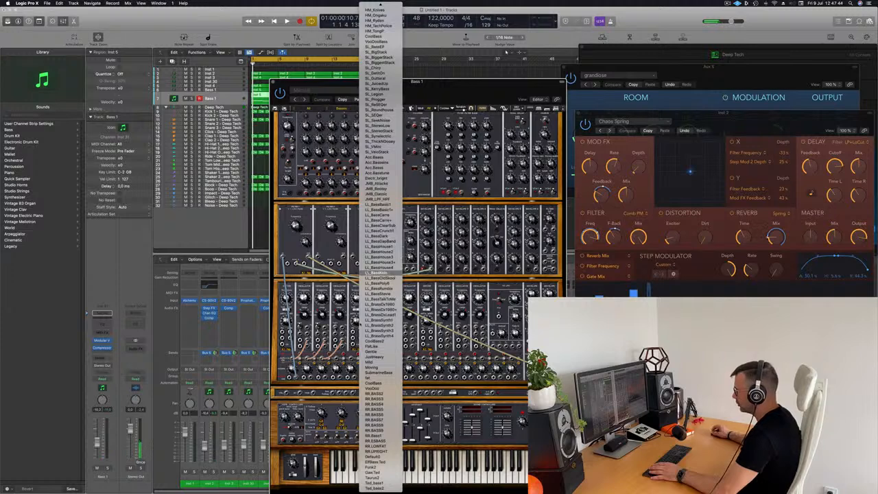
left_click(375, 488)
left_click_drag(451, 93, 574, 51)
Play the loop and briefly solo Bass 1 to hear the Ted_bass2 sound
key("space")
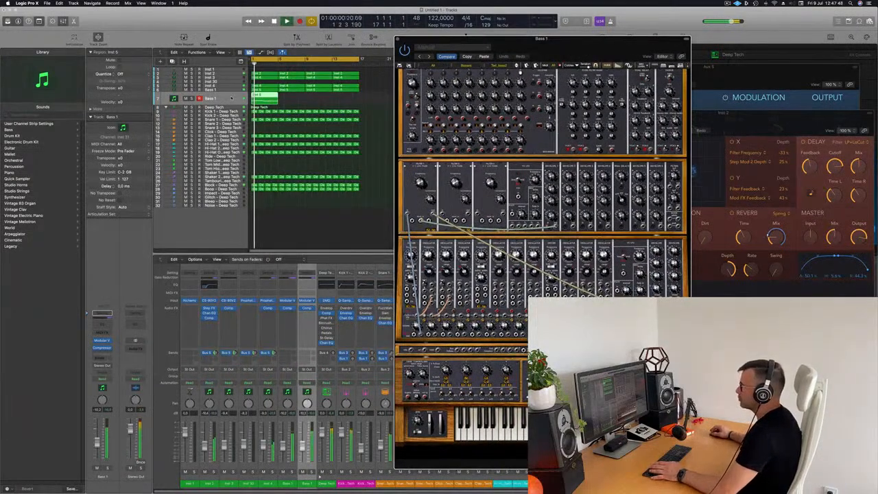
left_click(192, 98)
left_click(192, 98)
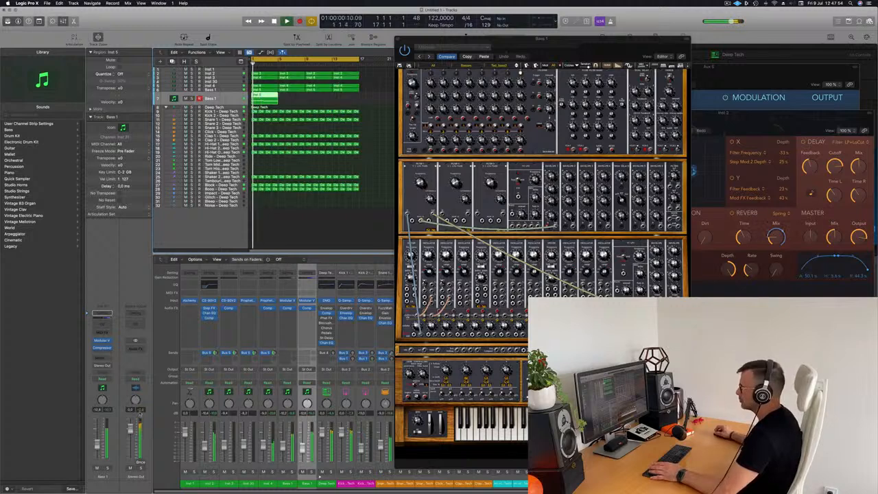
left_click_drag(555, 46, 604, 63)
left_click(249, 97)
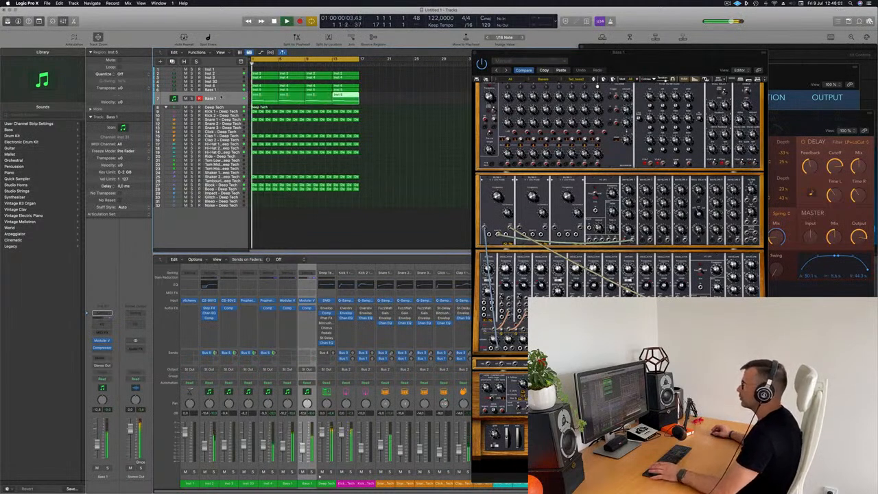
Rename Inst 2 to Top Lead and the following track to Brass Add
left_click(230, 86)
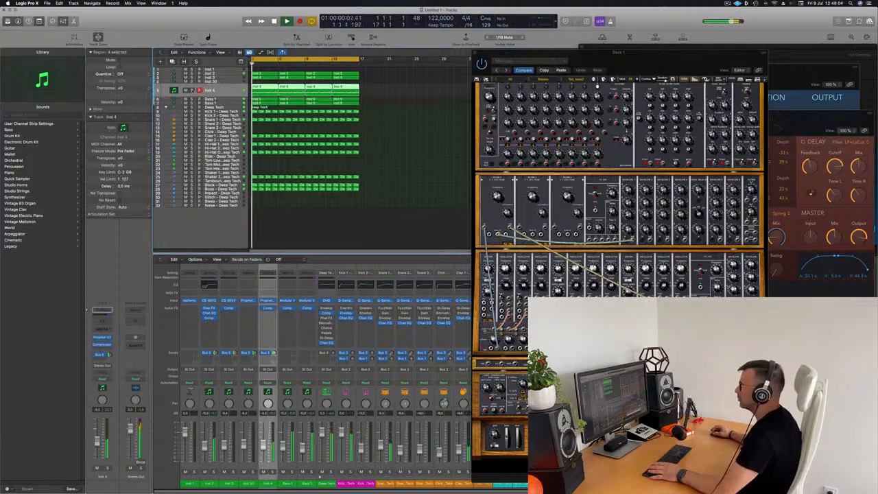
left_click(192, 90)
left_click(192, 90)
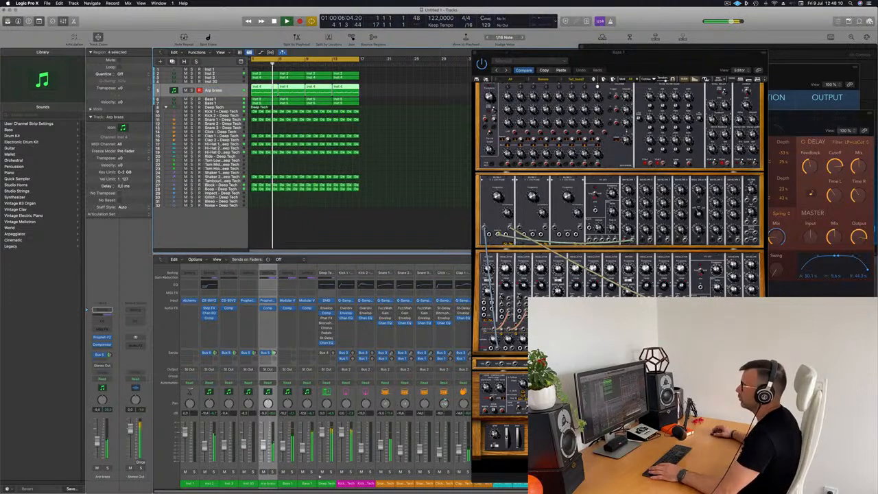
left_click(233, 73)
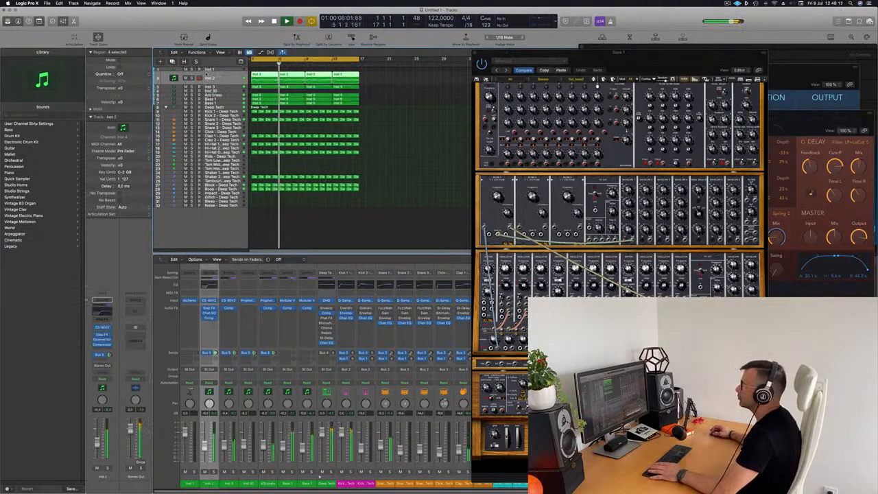
double_click(211, 78)
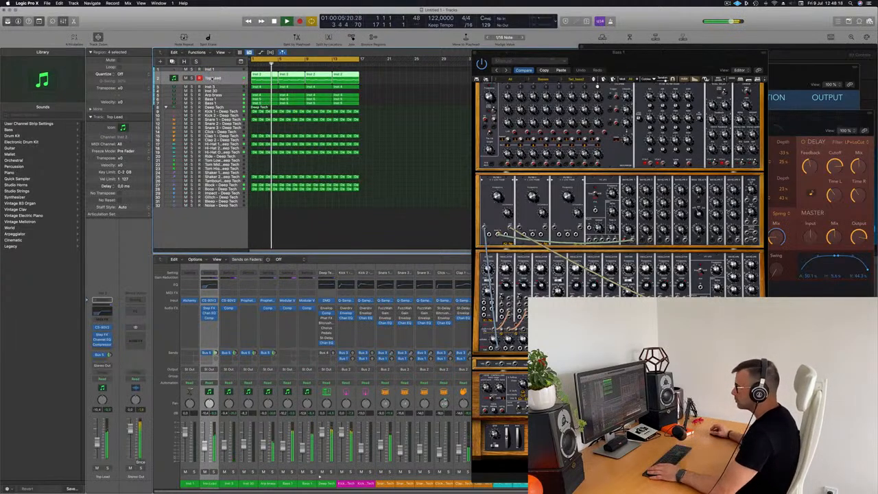
key("Tab")
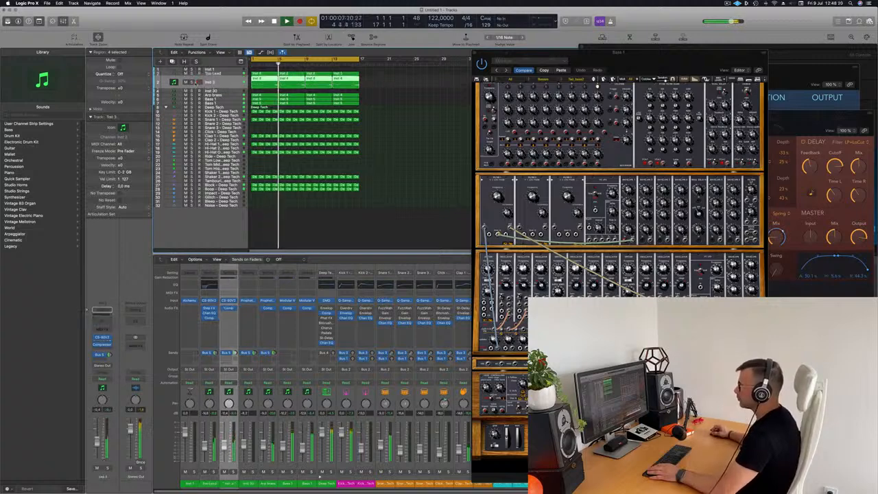
left_click(190, 81)
type("Brass Add")
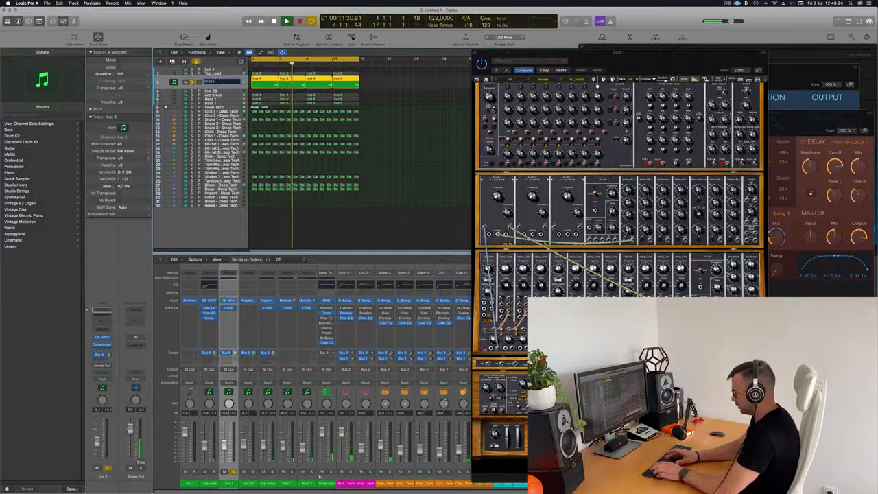
key("Return")
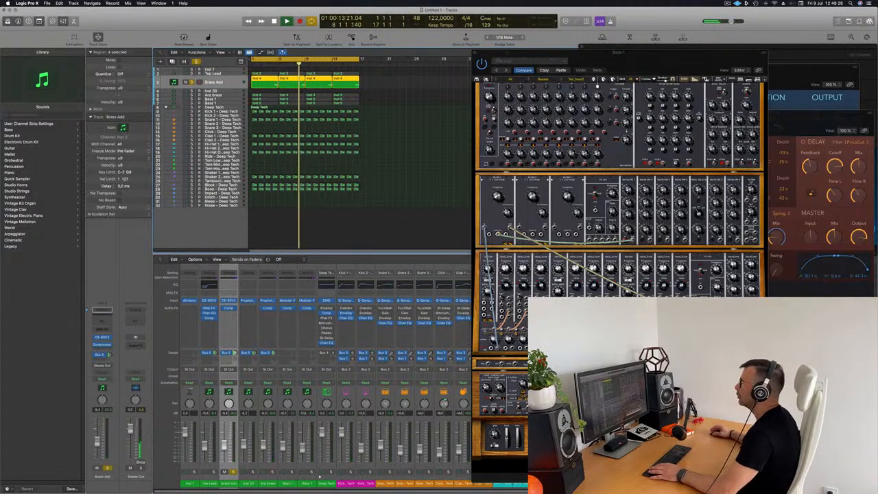
Name every region after its track with Name Regions by Tracks, then unsolo Brass Add
key("Return")
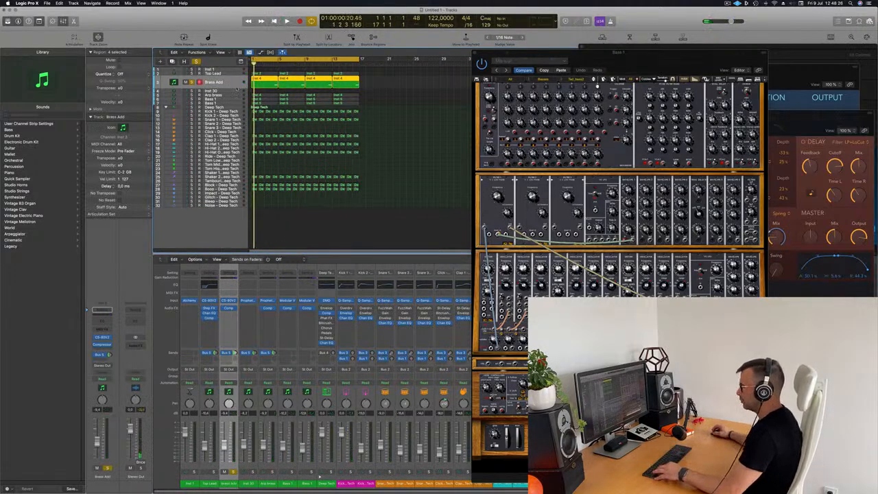
key("super+a")
right_click(281, 71)
left_click(286, 77)
right_click(288, 75)
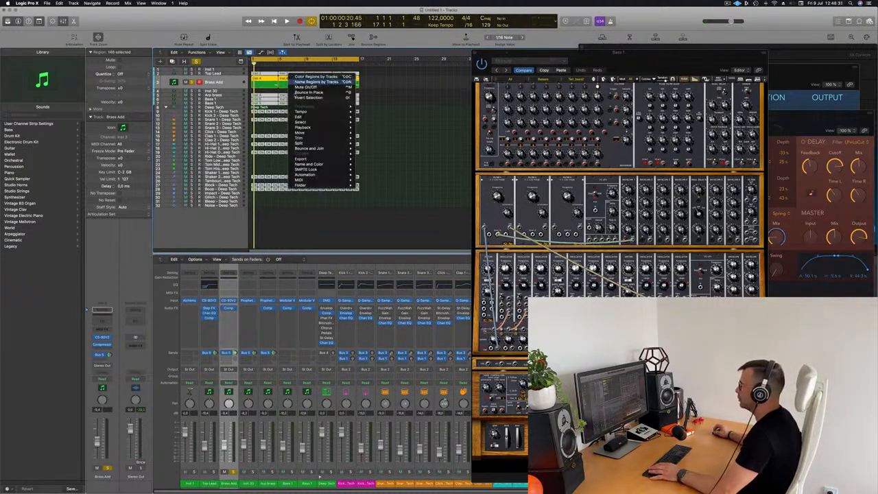
left_click(305, 82)
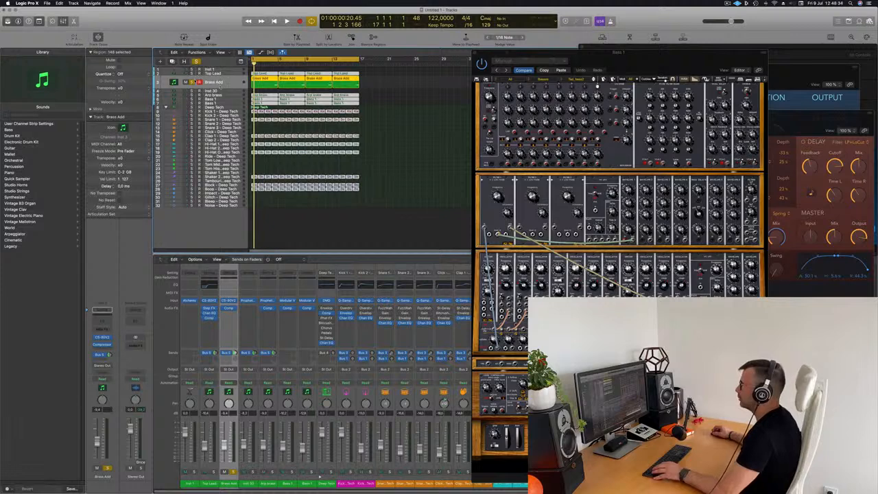
left_click(191, 82)
Play the arrangement and scroll through it to check the renamed regions
key("space")
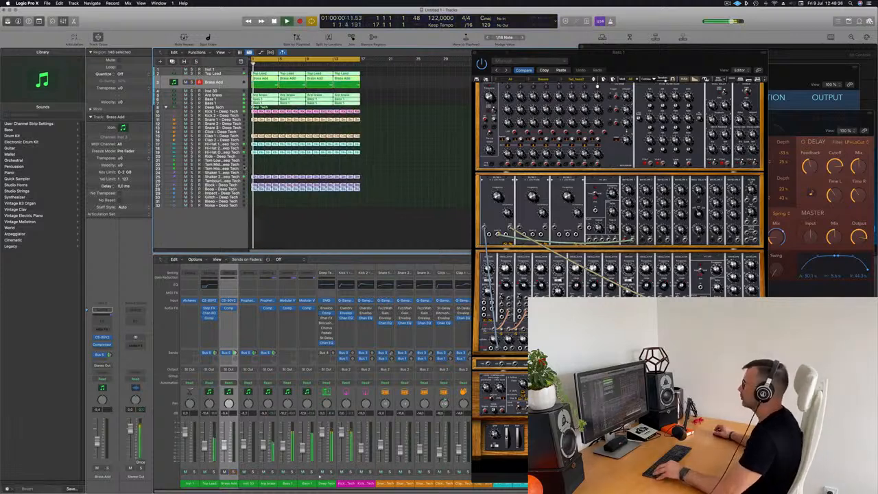
scroll(273, 166, "right", 2)
scroll(273, 166, "up", 3)
scroll(273, 166, "up", 1)
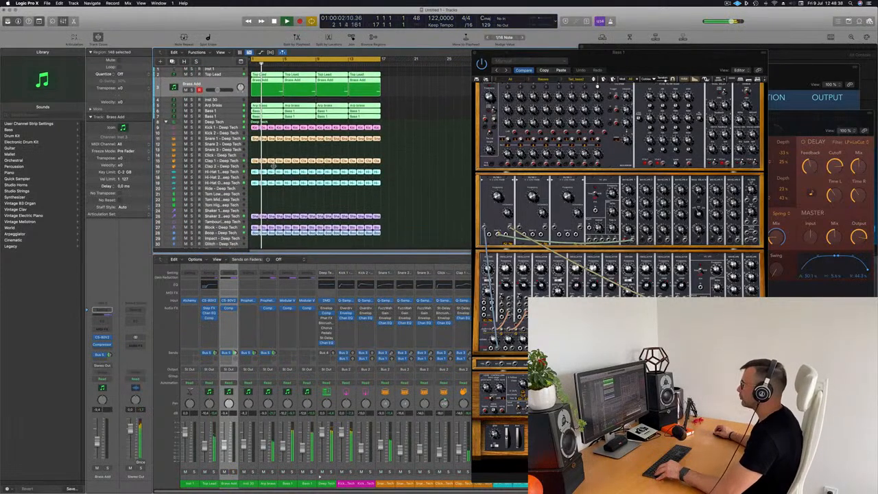
scroll(273, 166, "right", 3)
scroll(293, 160, "right", 1)
key("space")
key("space")
Close the Modular V window, deselect the regions and make track rows slightly taller
left_click_drag(629, 63, 602, 39)
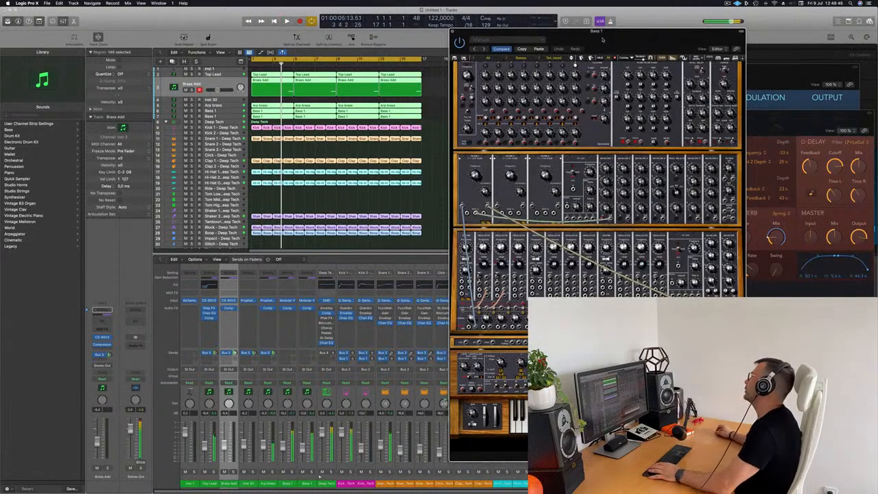
left_click_drag(603, 39, 492, 35)
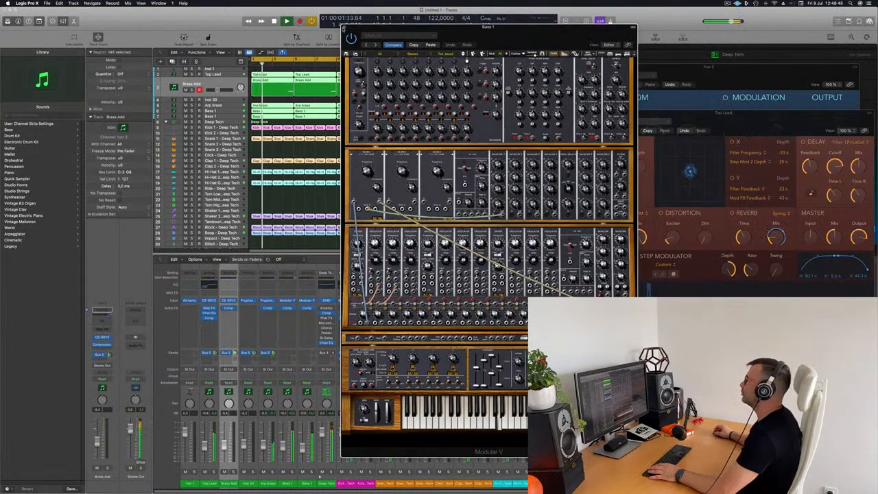
left_click(345, 28)
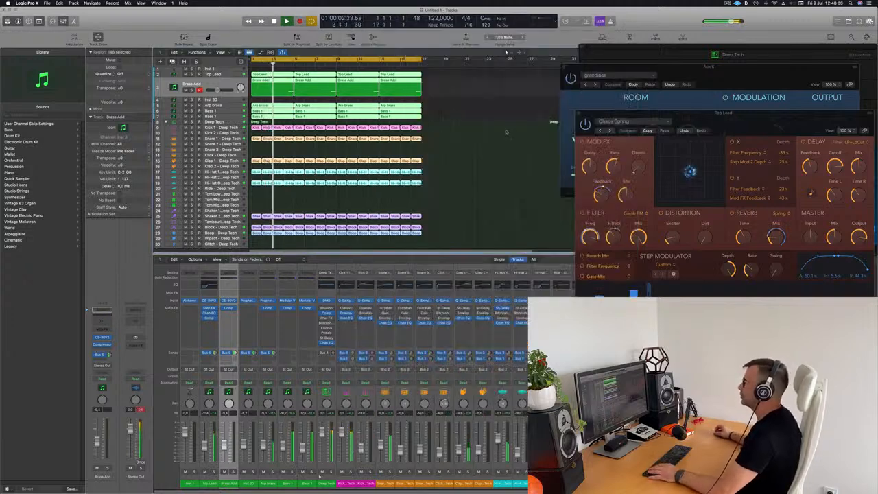
left_click(492, 131)
key("super+Down")
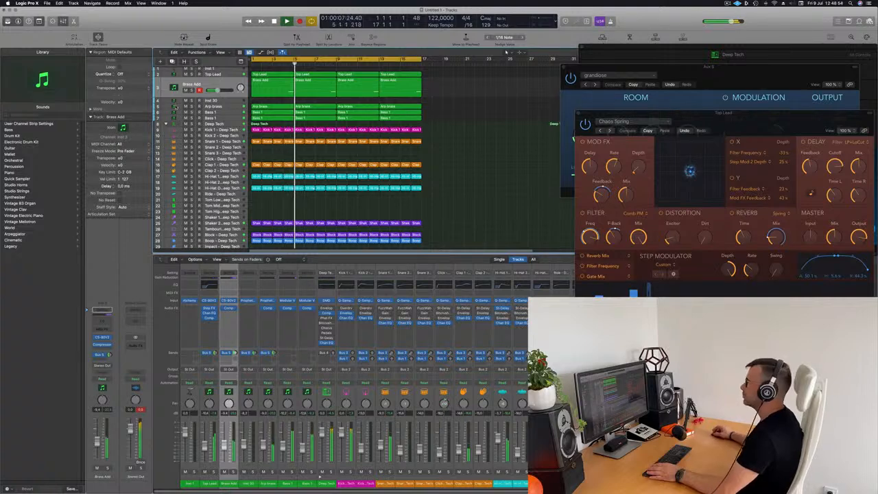
Add a Channel EQ to Bass 1 with its high-cut band lowered below 20k
left_click(230, 118)
key("space")
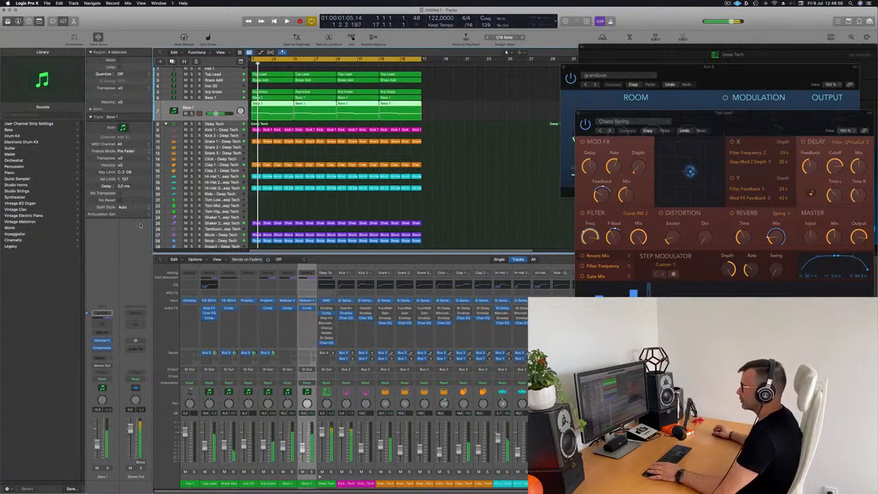
left_click(101, 341)
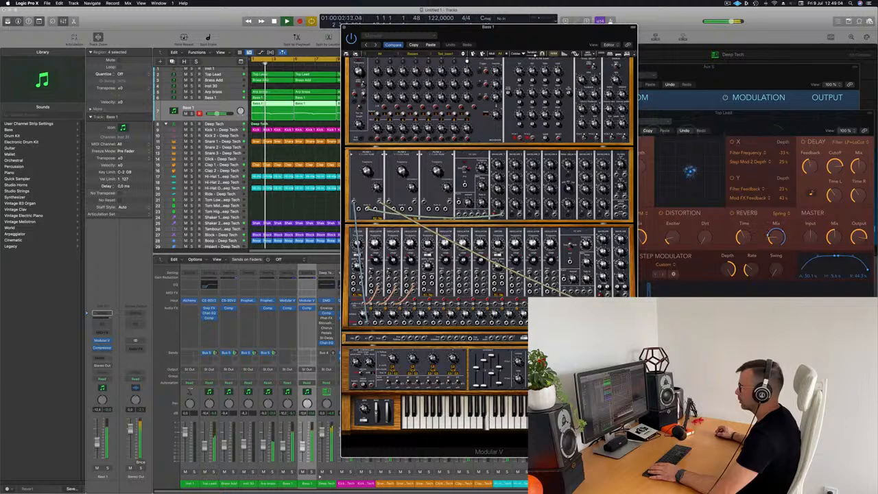
left_click(105, 325)
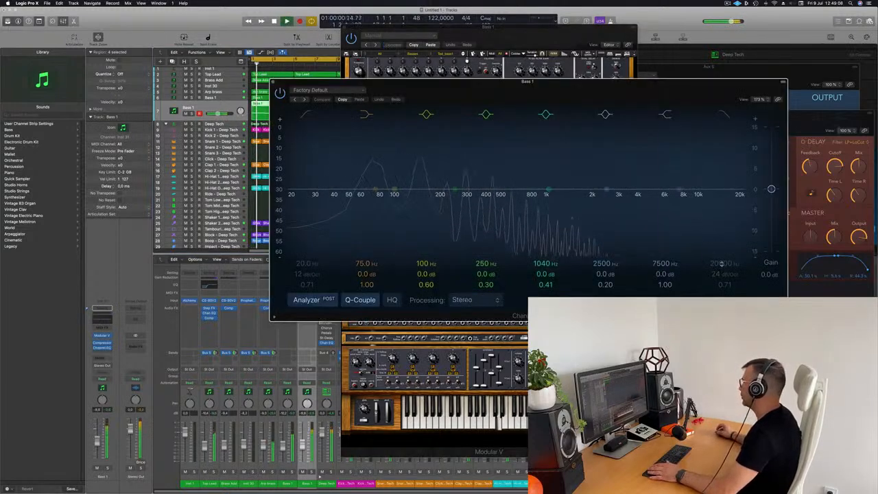
left_click(724, 116)
left_click_drag(741, 198, 444, 201)
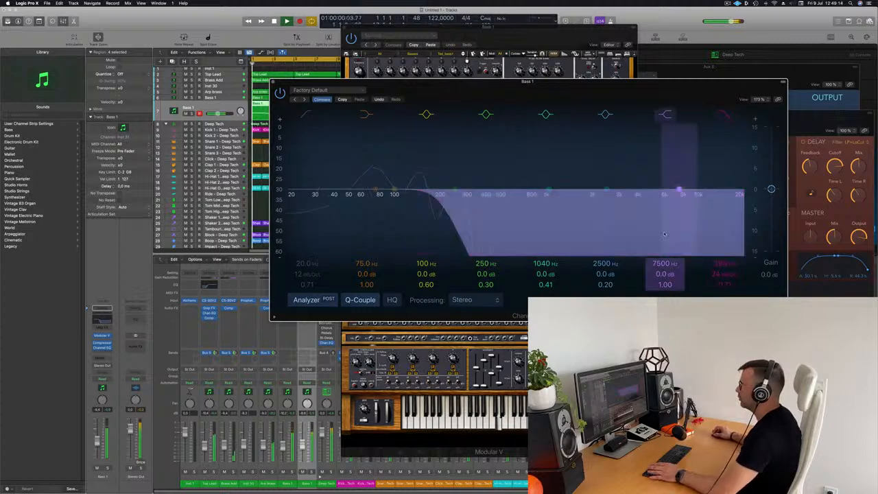
left_click(273, 82)
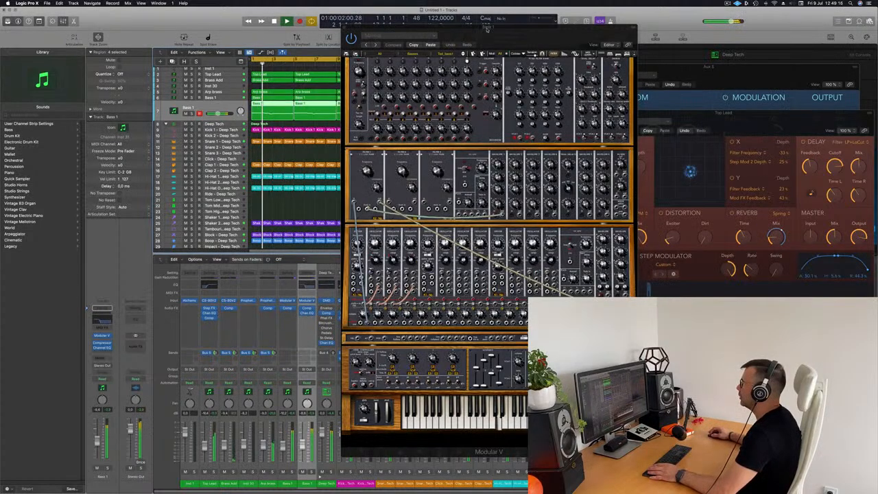
Replay the loop from the top and close the Bass 1 Modular V window
left_click_drag(449, 38, 482, 35)
key("space")
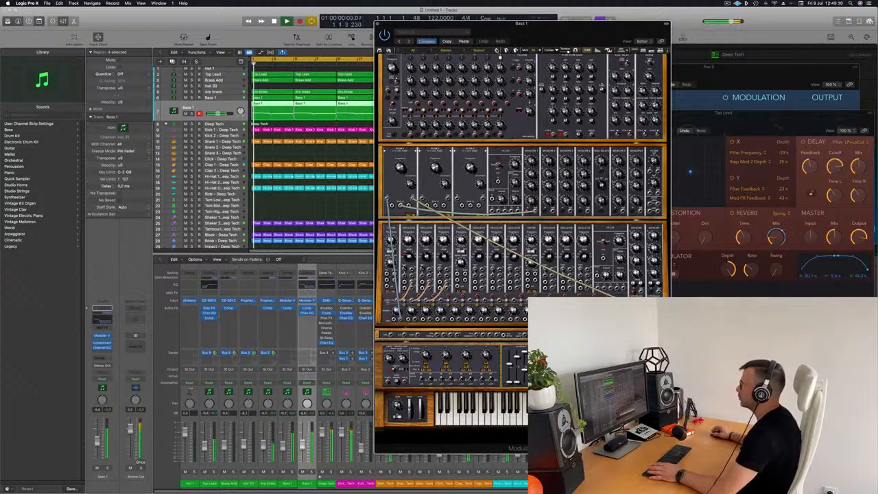
key("space")
key("space")
key("space")
key("space")
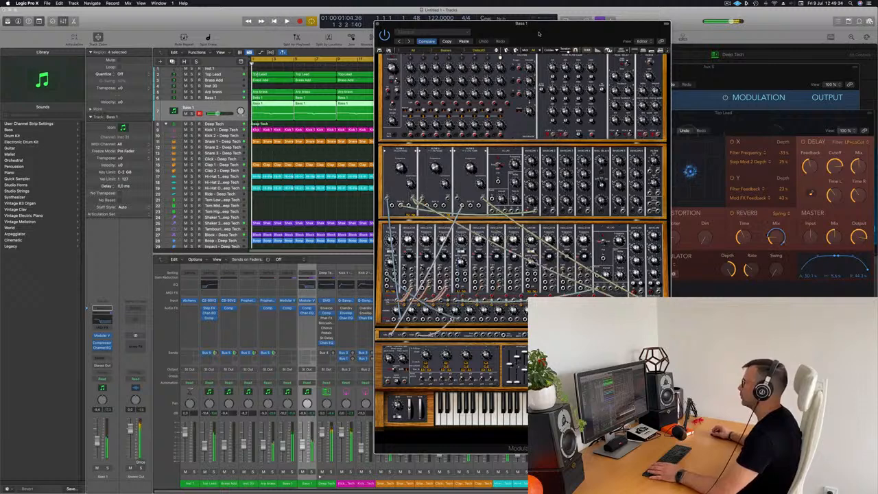
left_click_drag(550, 29, 561, 15)
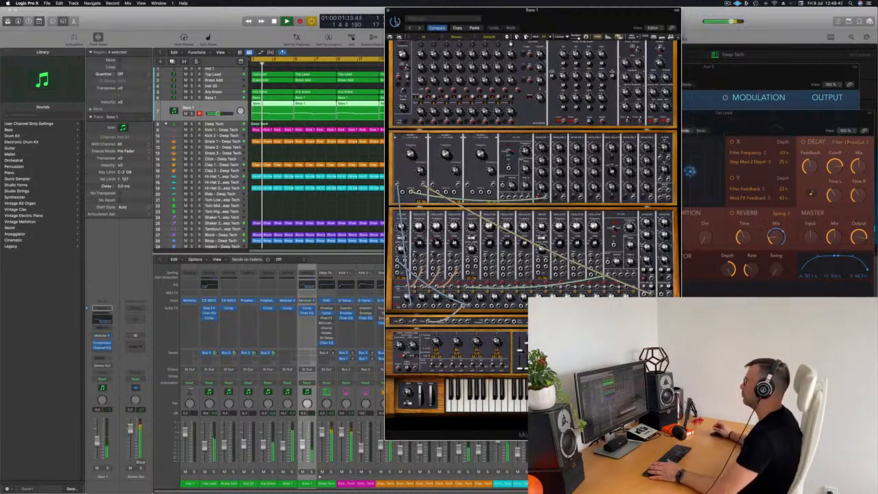
key("space")
left_click_drag(444, 21, 405, 70)
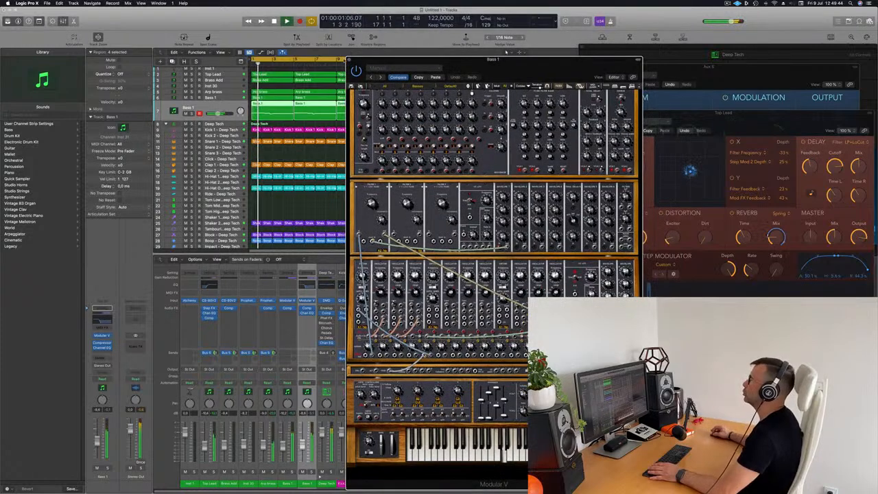
left_click(349, 60)
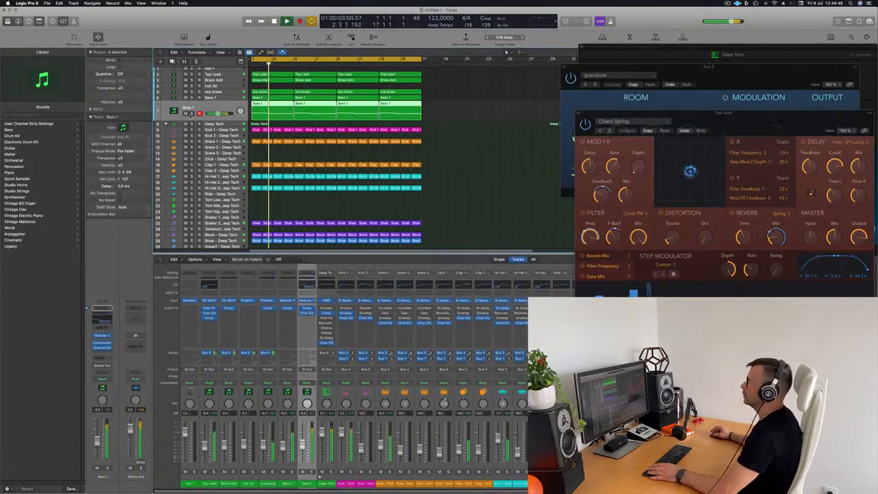
Briefly solo Bass 1 and zoom the track rows vertically
left_click(191, 114)
left_click(191, 114)
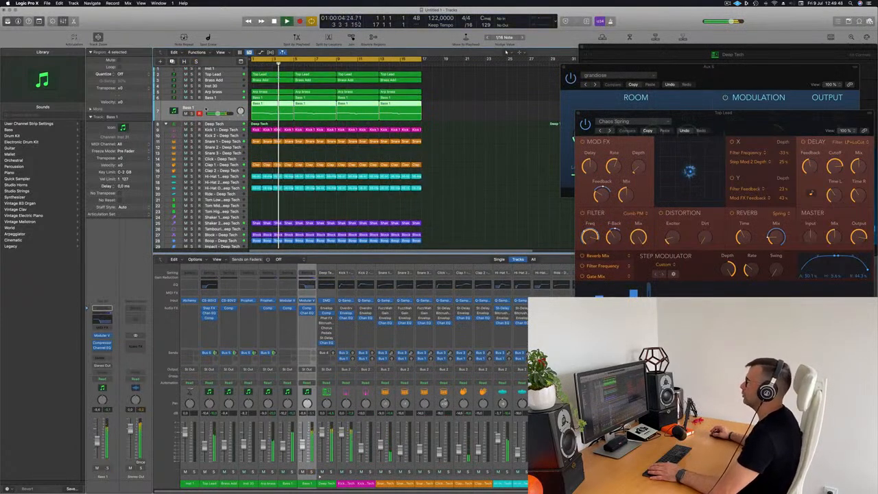
scroll(464, 152, "up", 3)
scroll(474, 86, "up", 3)
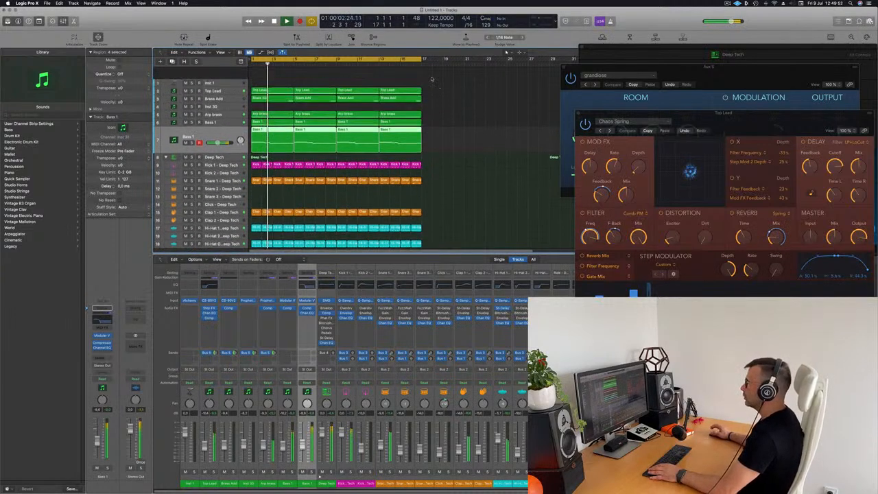
scroll(411, 82, "down", 2)
Mute Top Lead, then select the Inst 30 track and restart playback
left_click(184, 79)
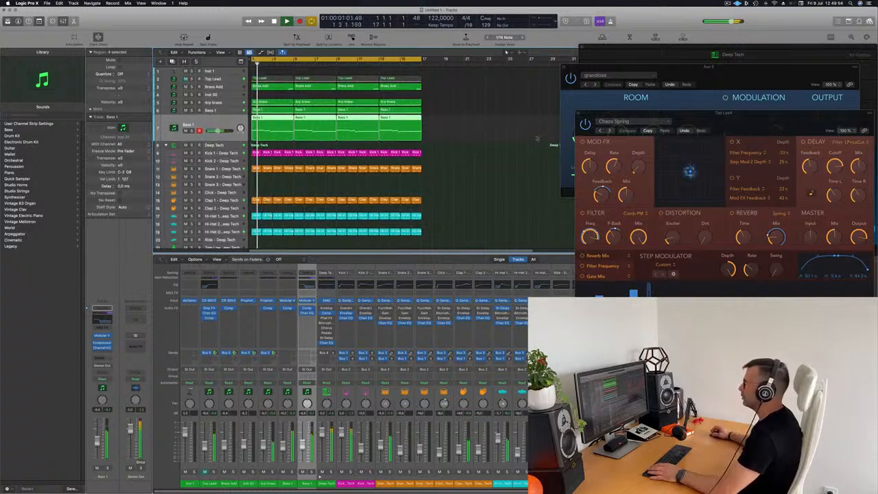
left_click(490, 130)
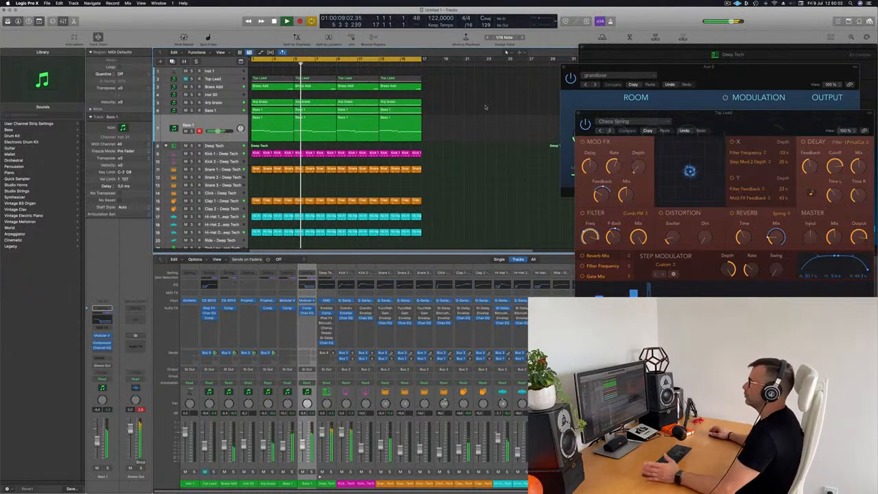
left_click(226, 95)
key("space")
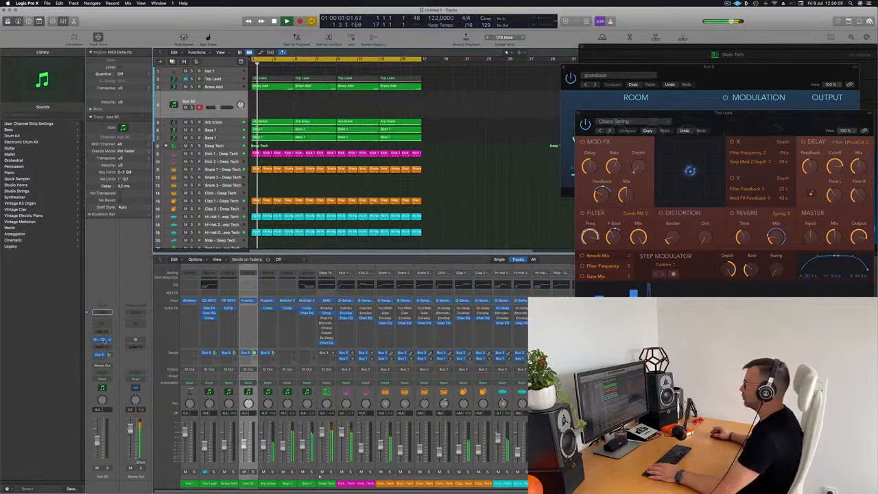
Open Inst 30's Prophet-V2 and choose All > Leads > HS_B2_Rot_Mallet
left_click(101, 340)
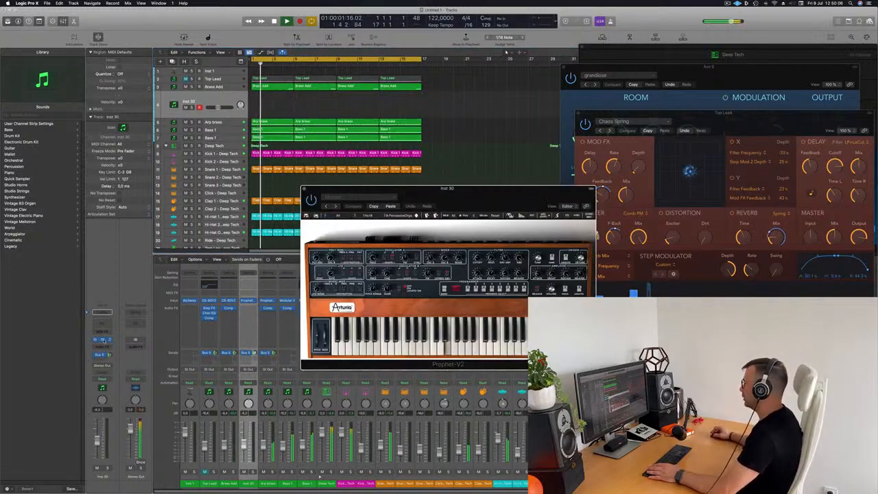
left_click_drag(473, 191, 364, 131)
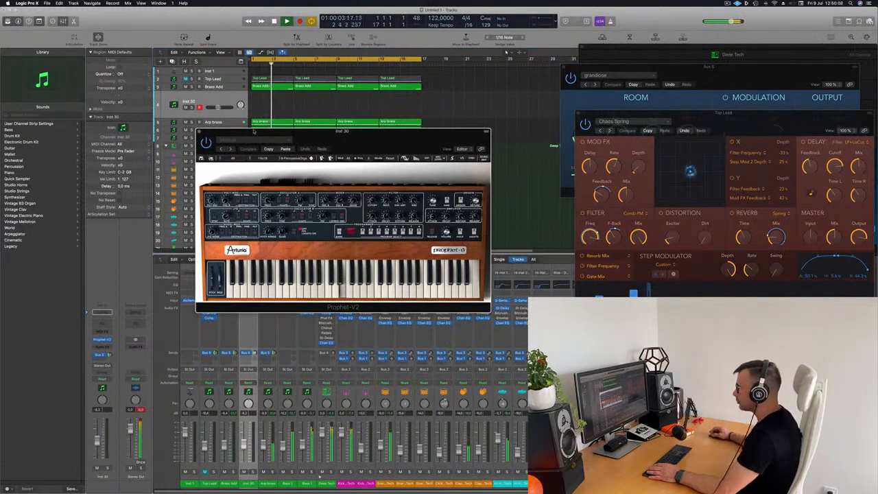
left_click(221, 158)
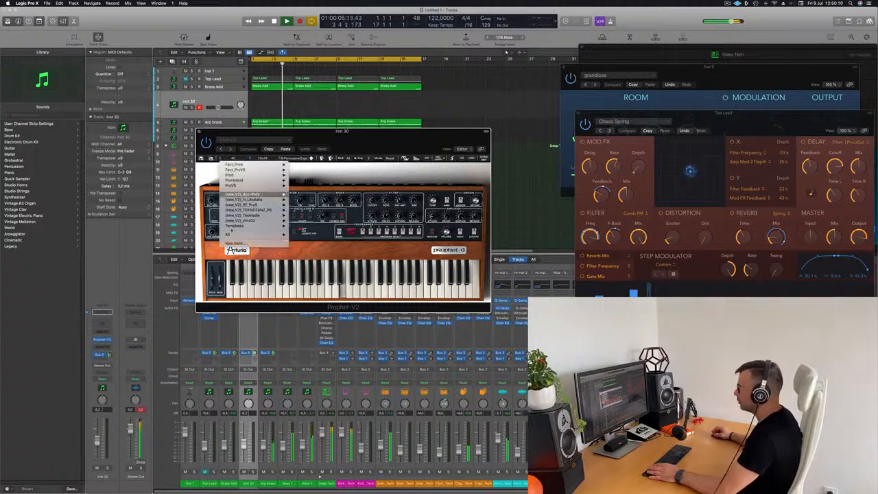
mouse_move(241, 235)
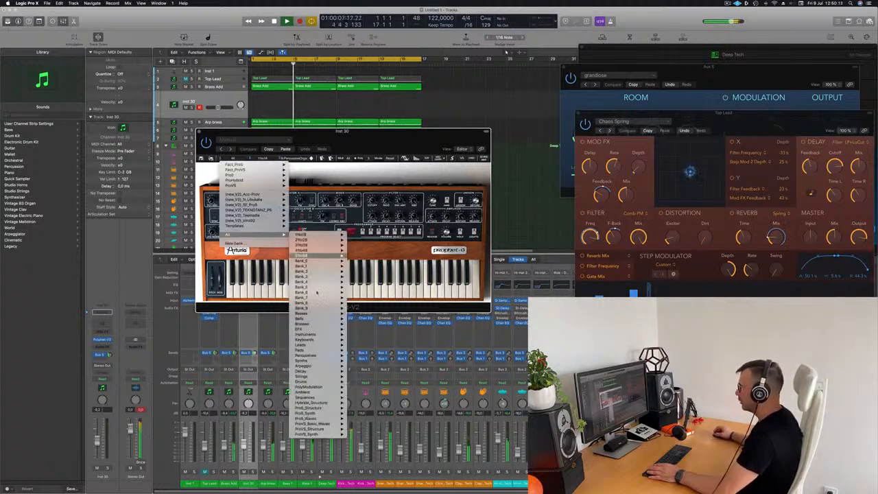
mouse_move(315, 344)
mouse_move(321, 320)
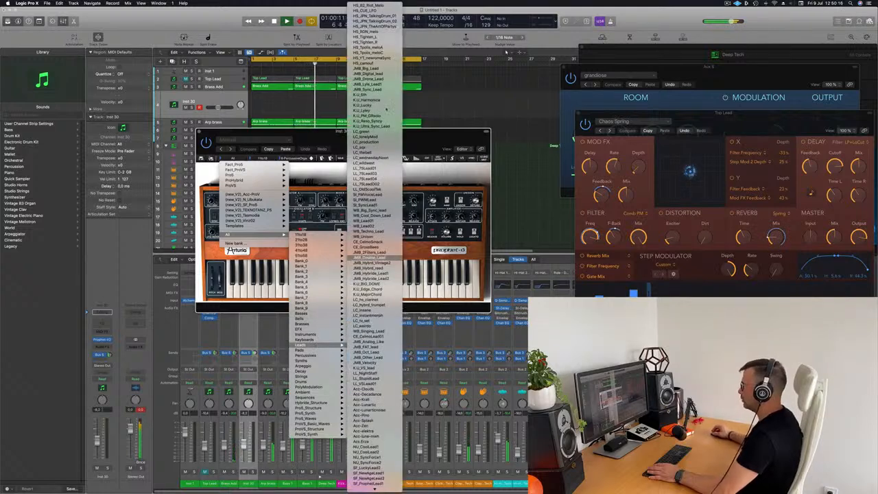
left_click(377, 5)
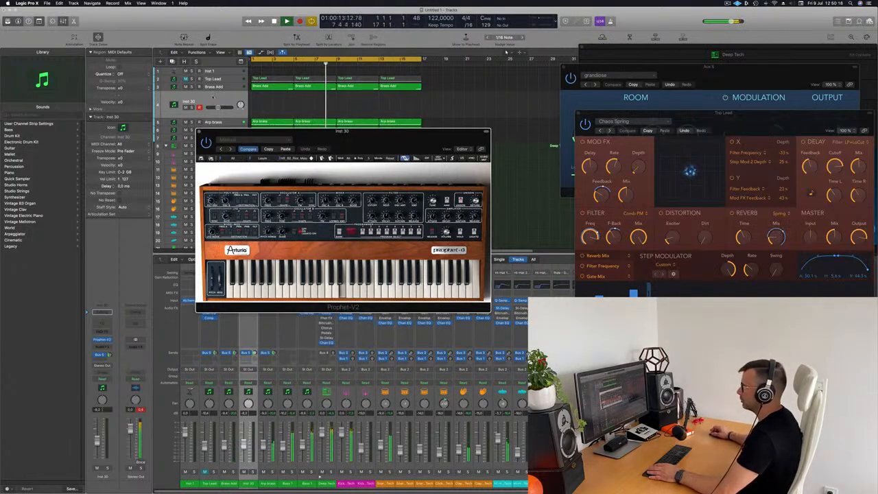
left_click_drag(234, 131, 415, 81)
Restart the loop, open Musical Typing, and lower Inst 30 to about -14 dB
key("Return")
left_click_drag(518, 88, 496, 77)
key("super+k")
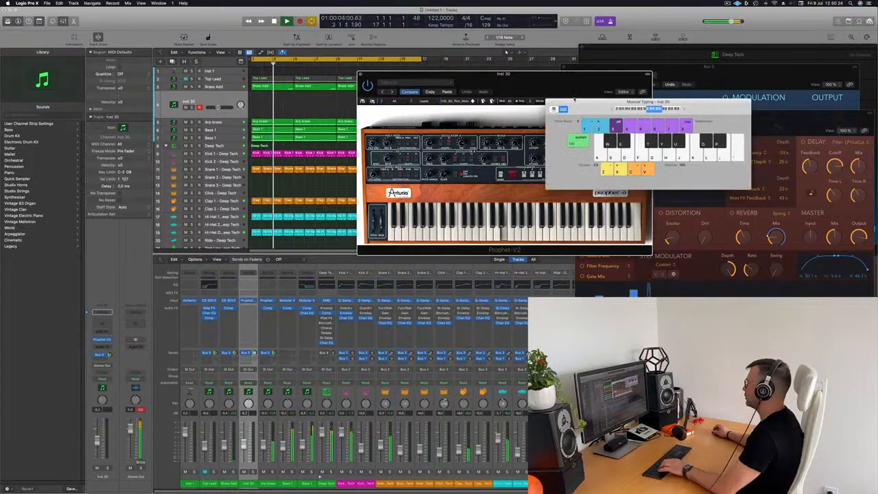
left_click_drag(496, 78, 445, 140)
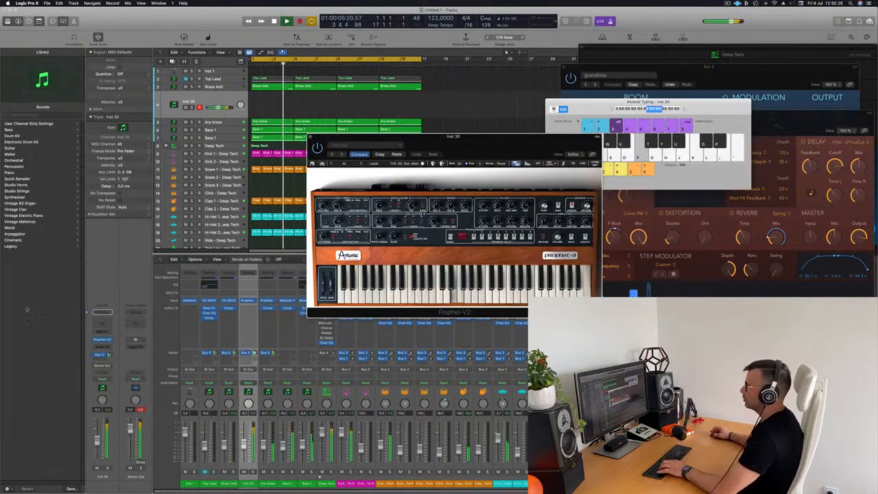
left_click_drag(99, 441, 99, 448)
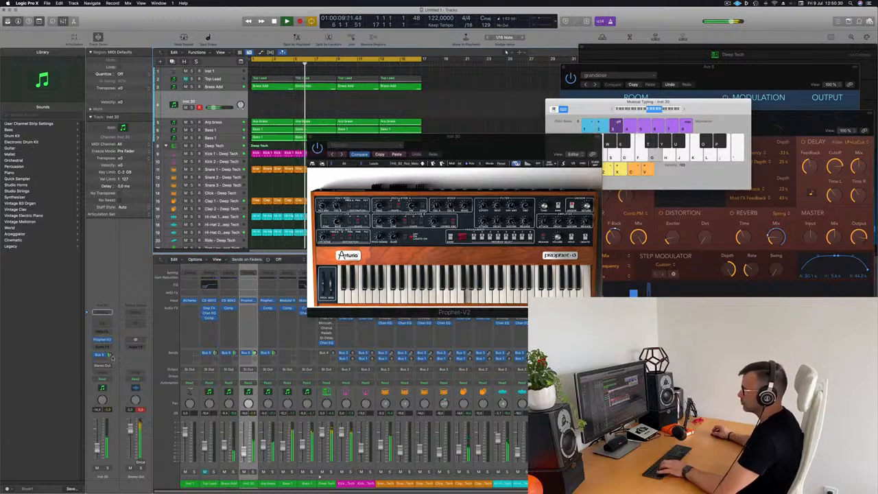
left_click_drag(109, 356, 109, 354)
Play d, f and g notes to audition HS_B2_Rot_Mallet over the loop
key("d")
key("f")
key("d")
key("f")
key("g")
left_click_drag(428, 133, 467, 113)
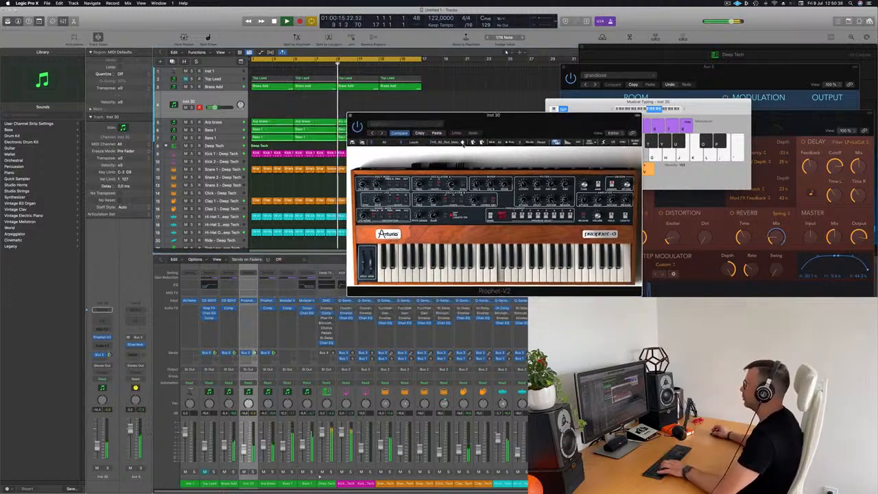
key("g")
key("d")
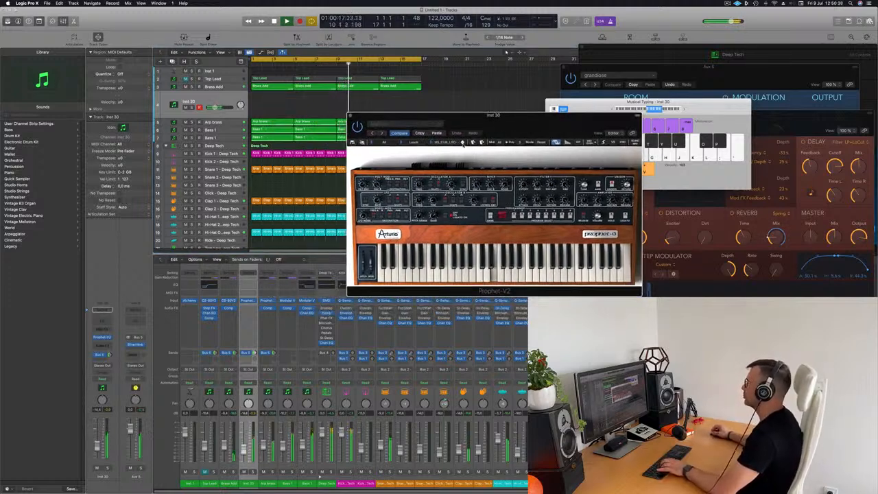
key("f")
key("g")
Step through the next two Prophet-V2 presets, playing notes on each
left_click(462, 143)
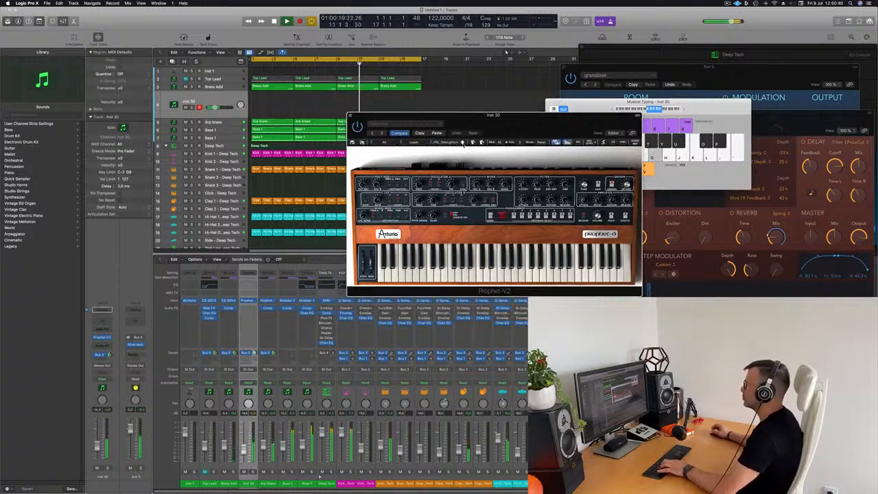
key("d")
key("g")
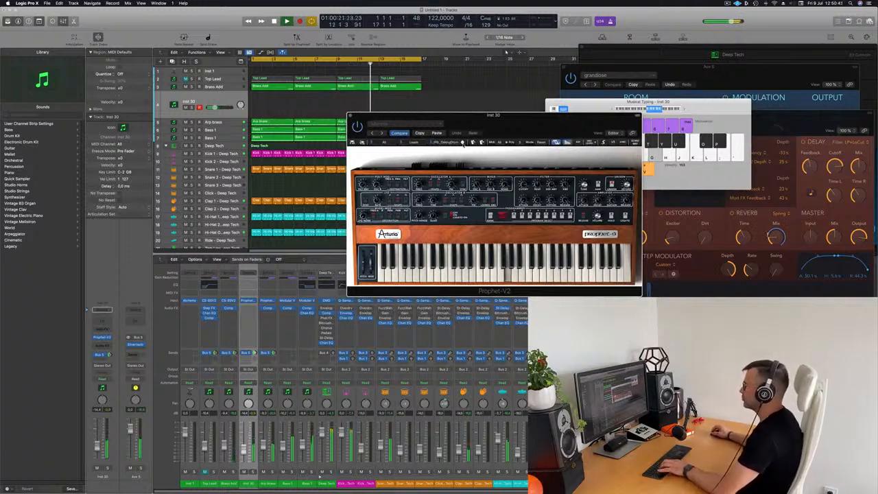
key("g")
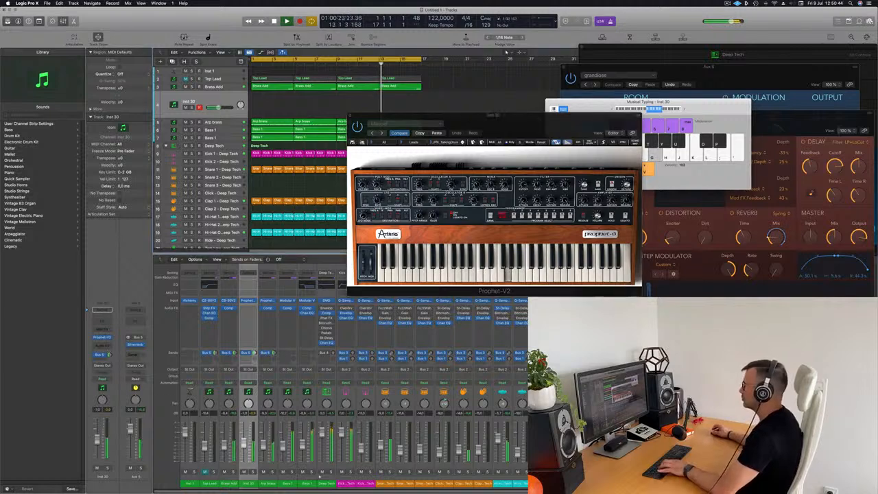
key("d")
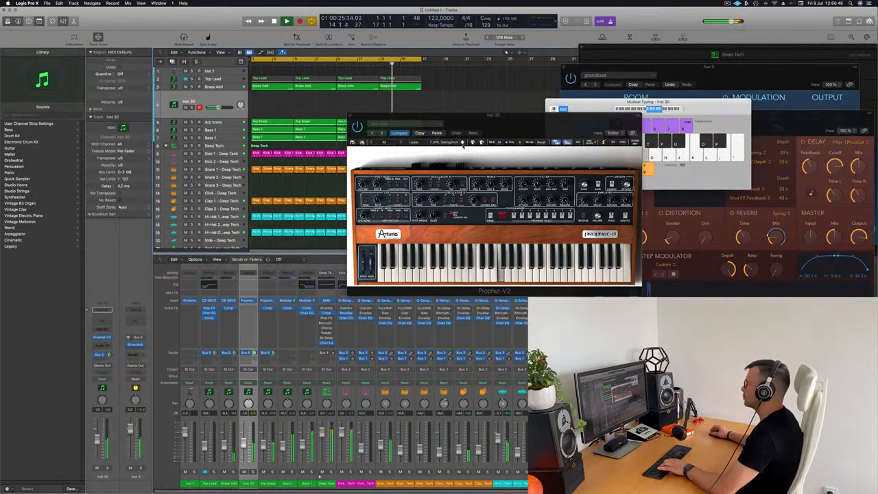
left_click(463, 143)
key("f")
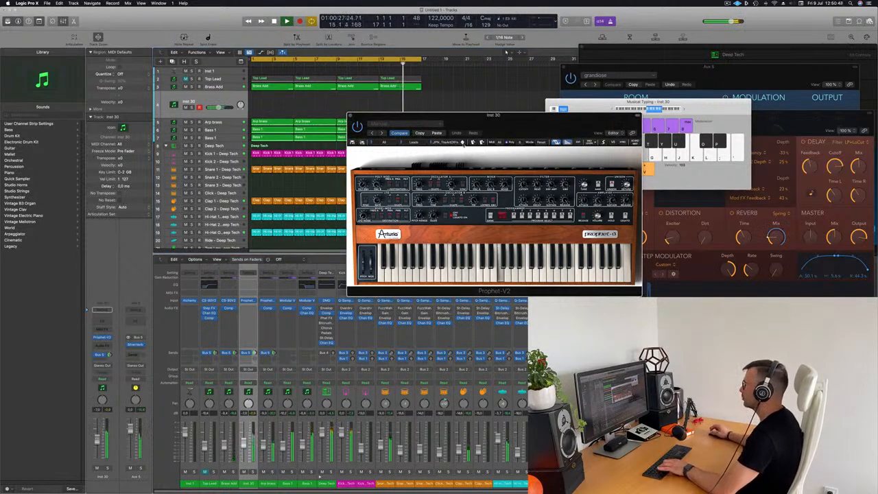
key("g")
key("l")
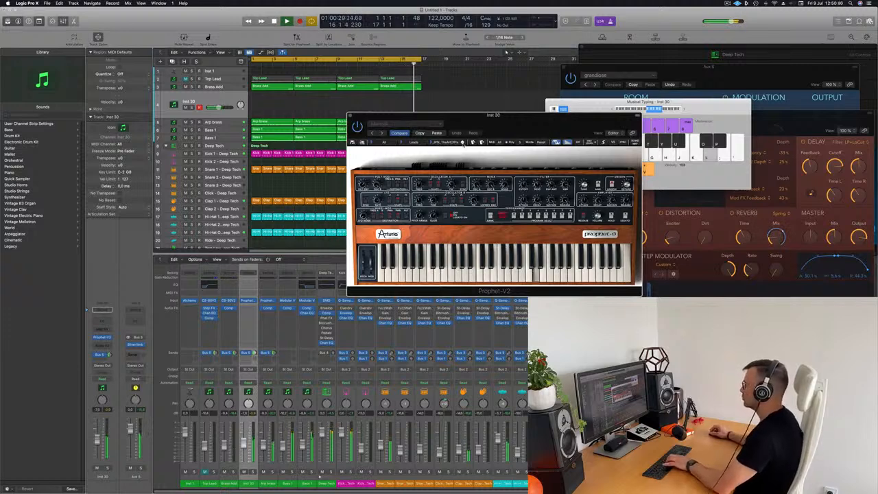
key("j")
key("k")
Switch to another Prophet-V2 preset and play notes up to high ones
left_click(462, 143)
key("j")
key("k")
key("l")
key("g")
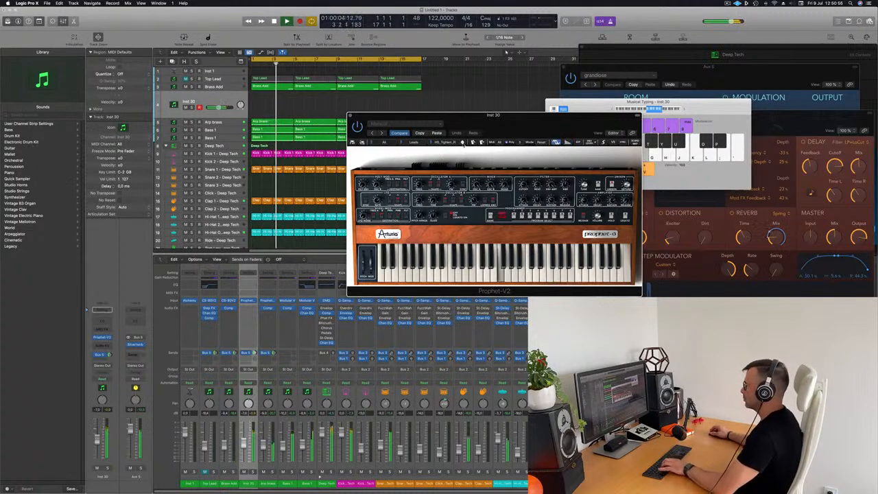
key("semicolon")
key("k")
key("k")
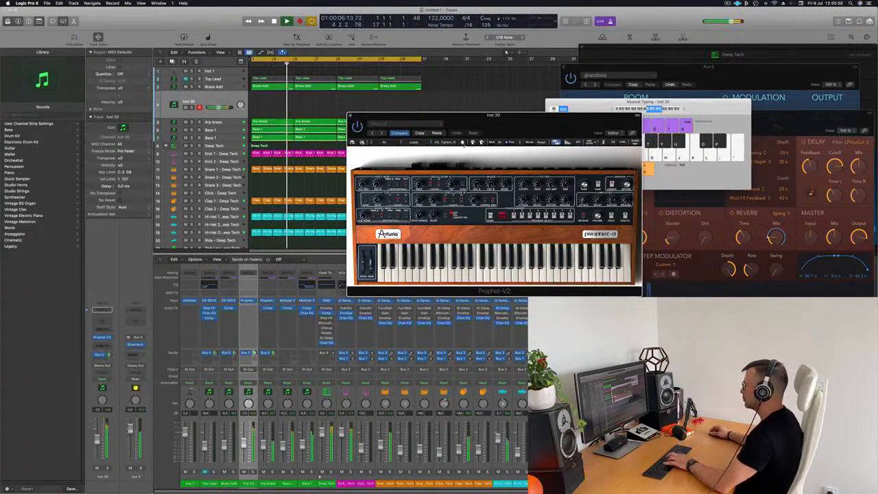
key("apostrophe")
key("apostrophe")
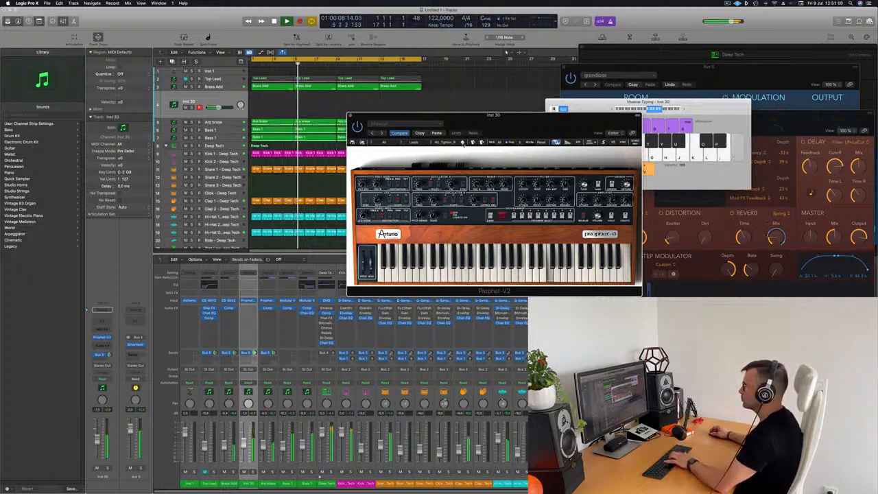
key("semicolon")
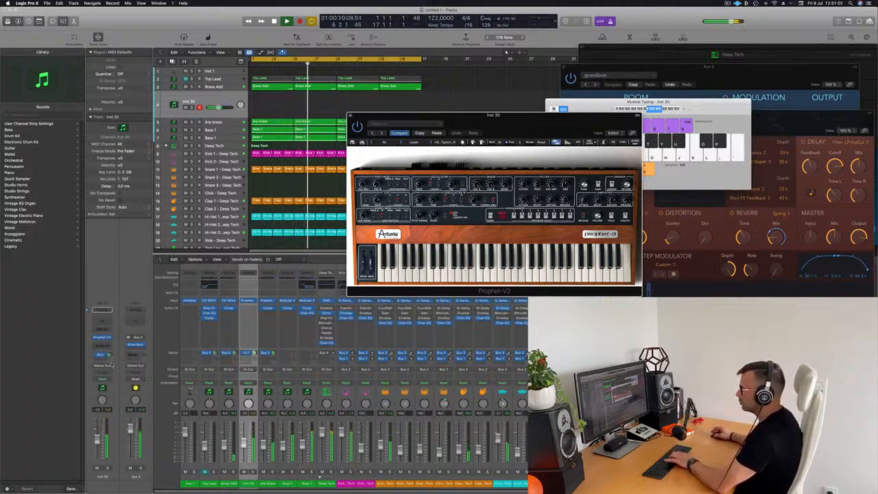
Play a short melody on the current lead preset to test it further
left_click(254, 352)
key("l")
key("apostrophe")
key("semicolon")
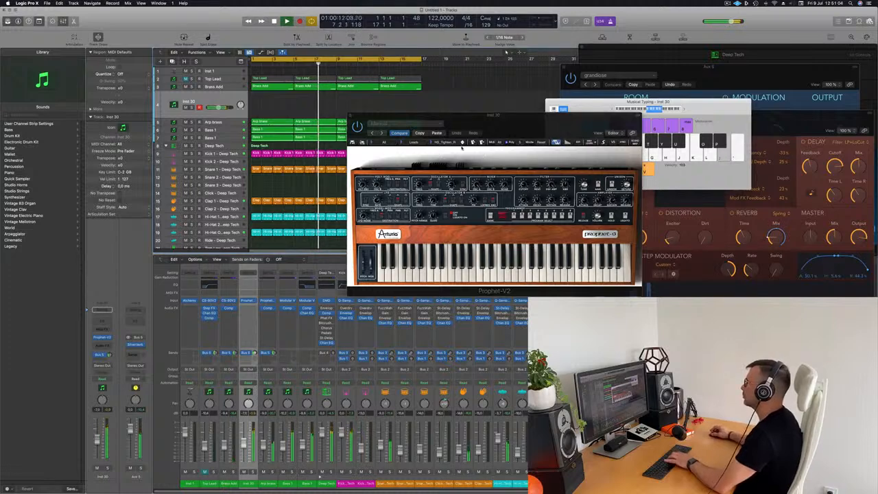
left_click(462, 142)
key("semicolon")
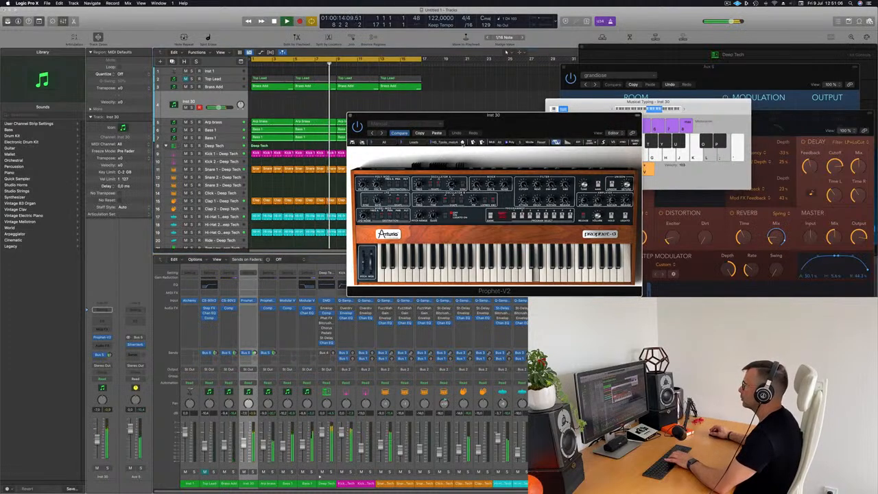
key("k")
key("j")
key("k")
key("l")
Step forward two more Prophet-V2 presets, playing notes on each
left_click(462, 143)
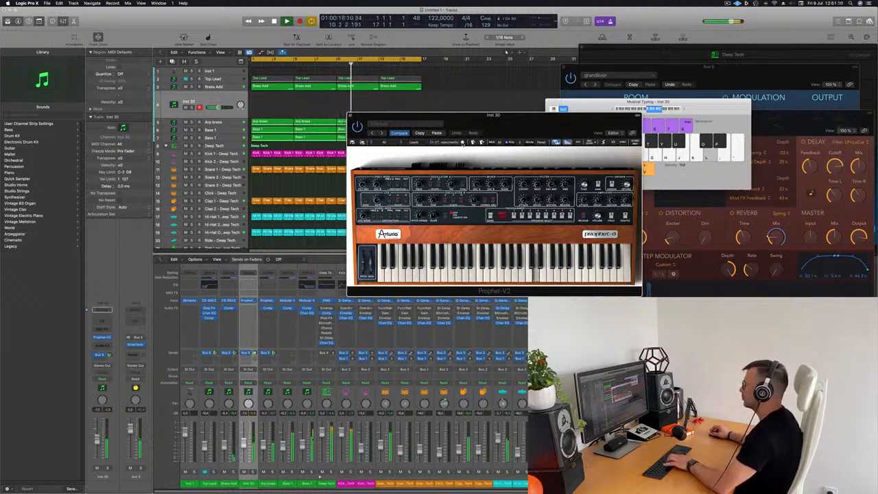
key("j")
left_click(463, 143)
key("j")
key("k")
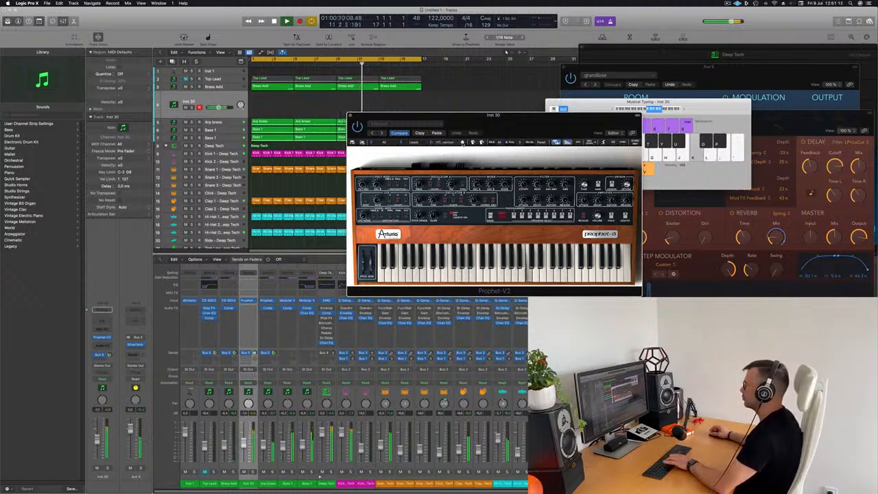
key("h")
key("h")
Try JMB_Big_Lead with a lower melody, then settle on JMB_Digital_lead
left_click(462, 142)
key("j")
key("k")
key("l")
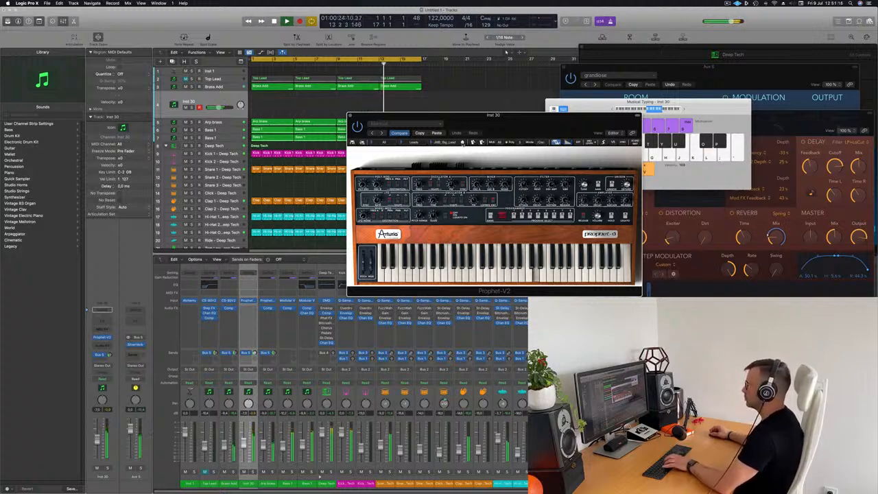
key("h")
key("g")
key("j")
key("h")
key("j")
key("g")
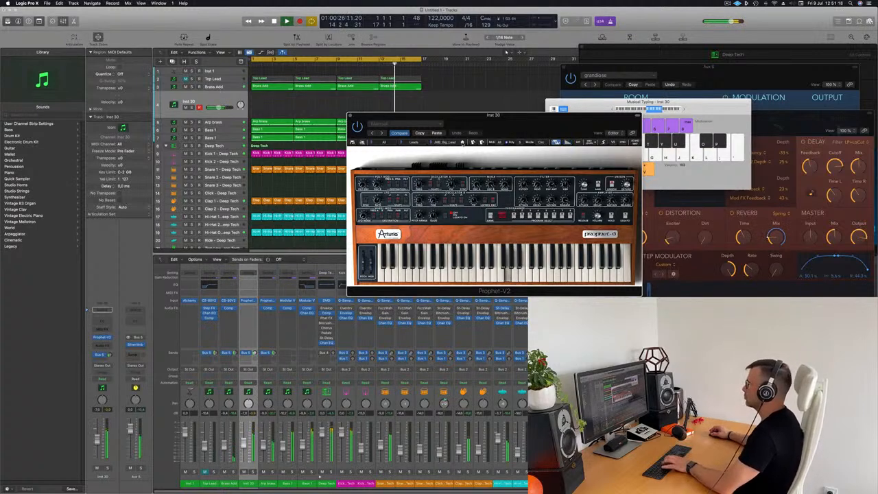
left_click(462, 143)
Raise the Prophet-V2 window and audition the JMB_Digital_lead preset with a Musical Typing melody
key("h")
key("j")
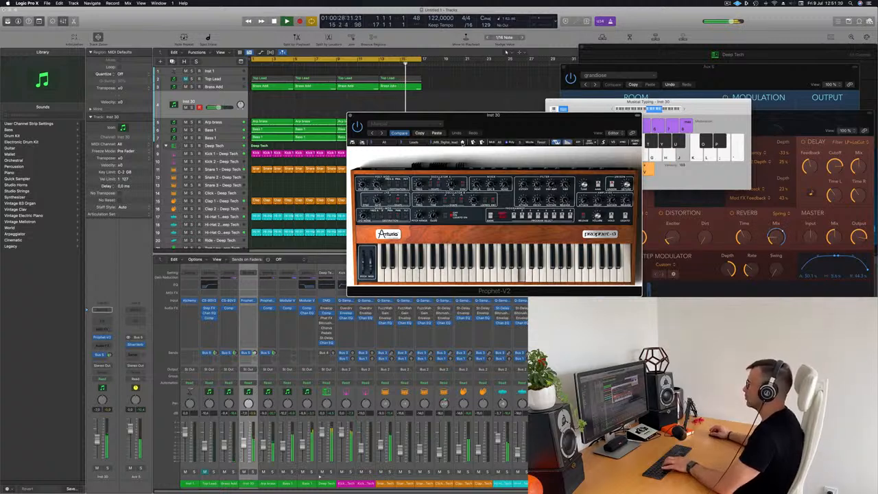
key("g")
key("h")
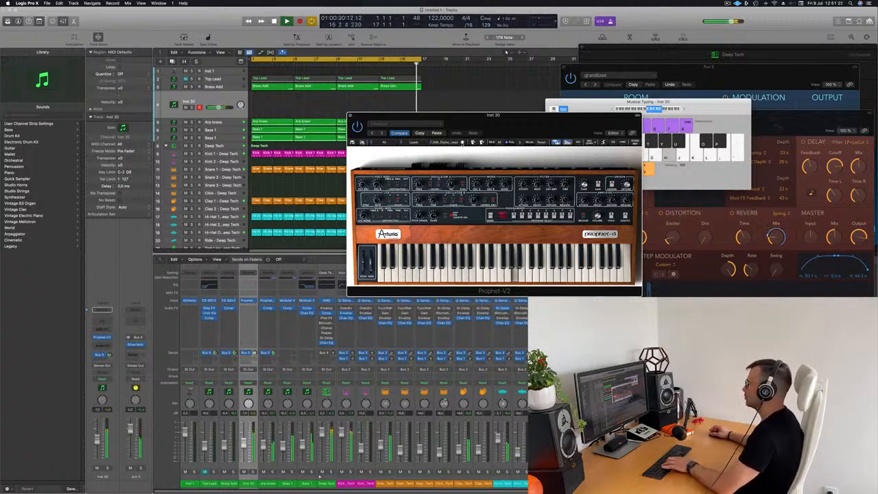
left_click_drag(514, 118, 519, 84)
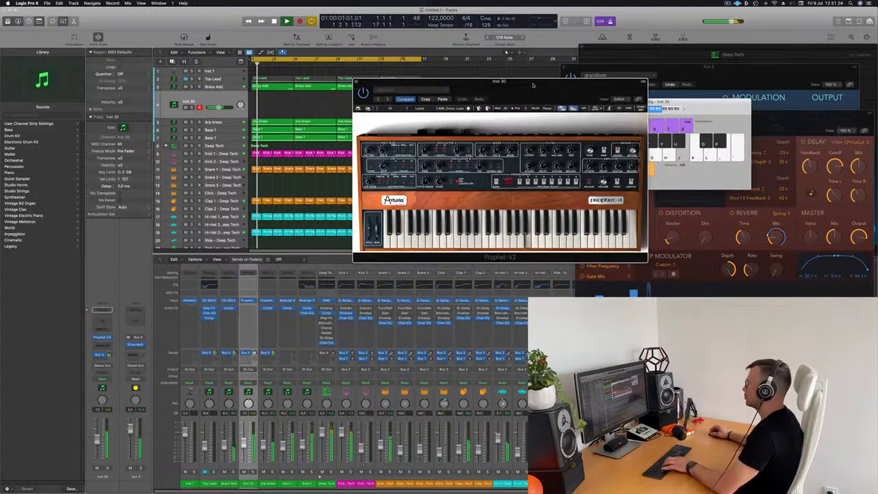
key("k")
key("l")
key("semicolon")
key("j")
key("k")
key("k")
key("l")
key("semicolon")
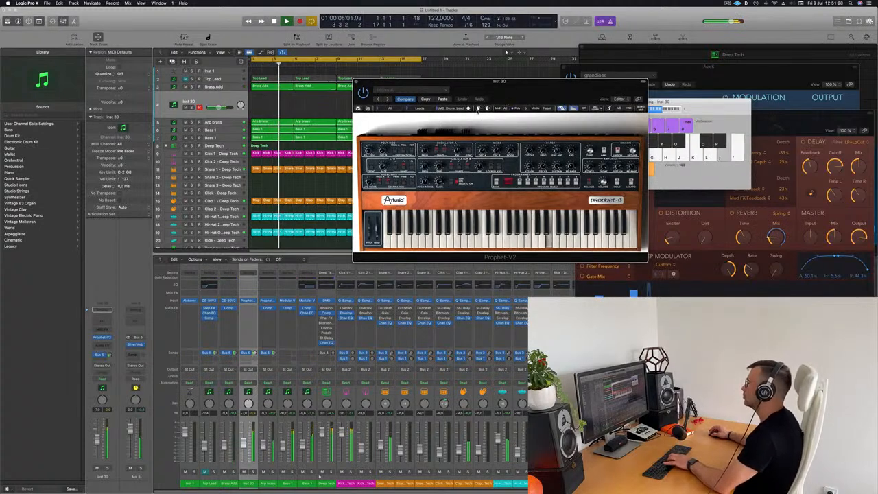
key("j")
key("k")
Step through the next four Prophet-V2 presets, playing notes on each over the loop
left_click(469, 108)
key("j")
key("k")
key("j")
key("k")
left_click(468, 109)
key("j")
key("j")
key("k")
key("l")
left_click(469, 109)
key("j")
key("k")
key("l")
left_click(469, 109)
key("j")
key("j")
key("k")
key("j")
Advance three more presets and play a melody on the resulting lead
left_click(468, 109)
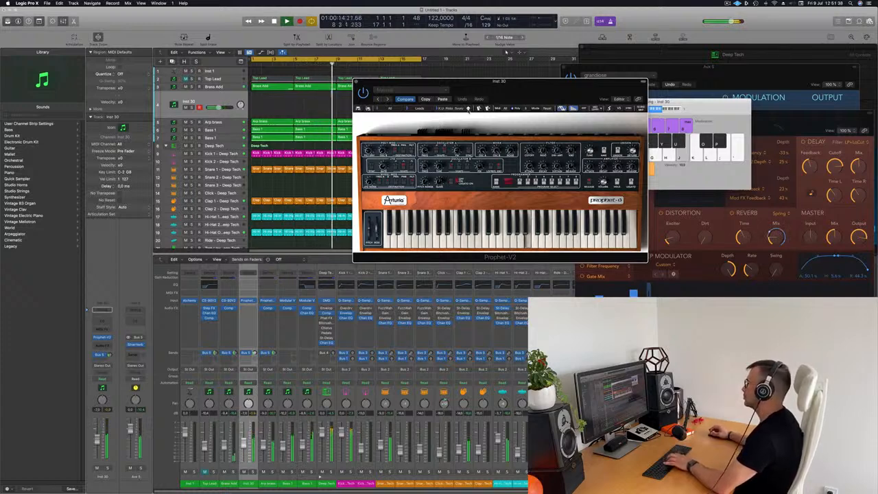
key("l")
left_click(468, 109)
key("l")
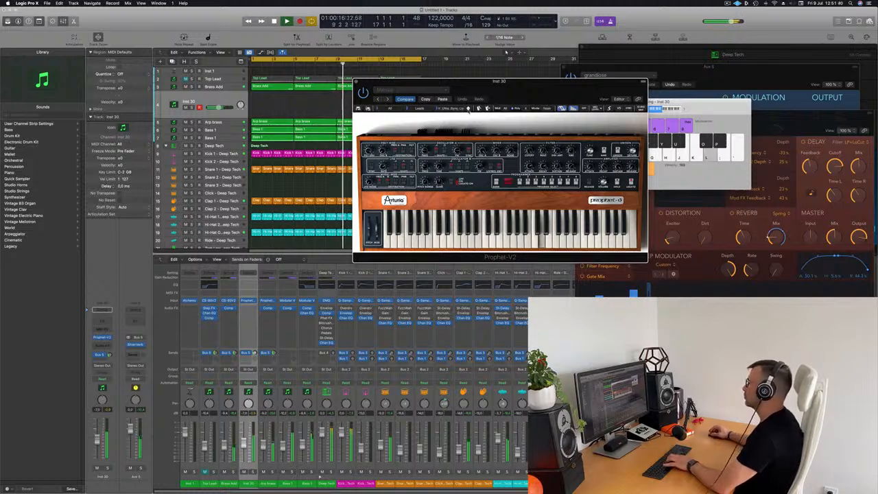
left_click(469, 109)
key("j")
key("j")
key("k")
key("j")
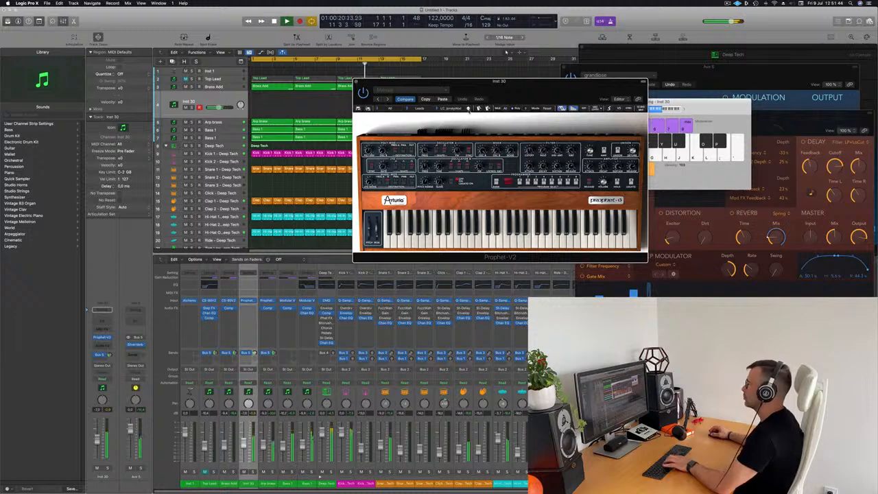
key("h")
key("k")
key("h")
key("j")
key("k")
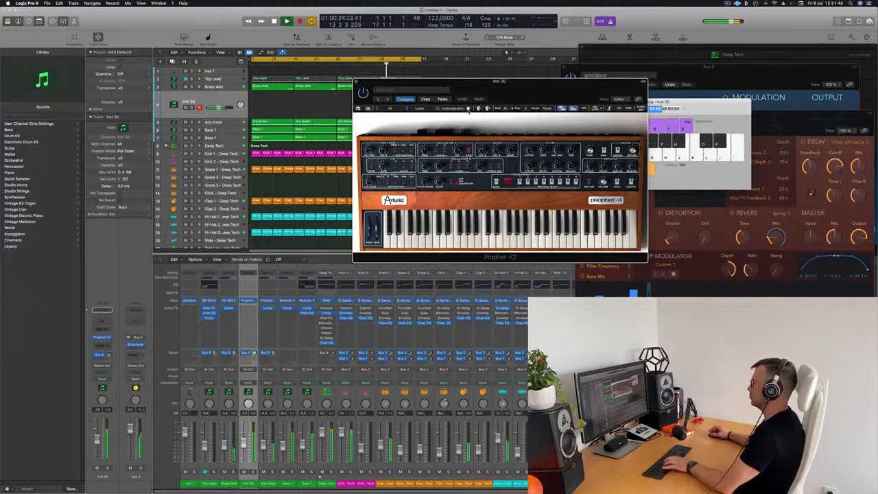
key("h")
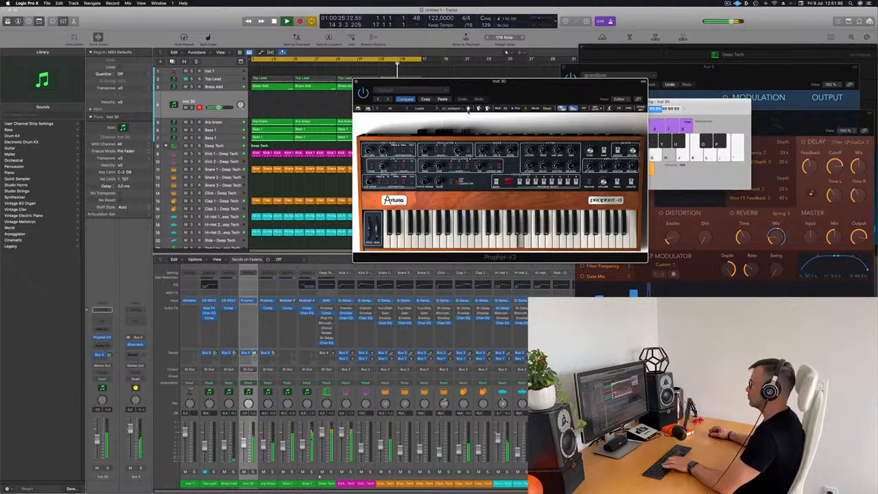
key("h")
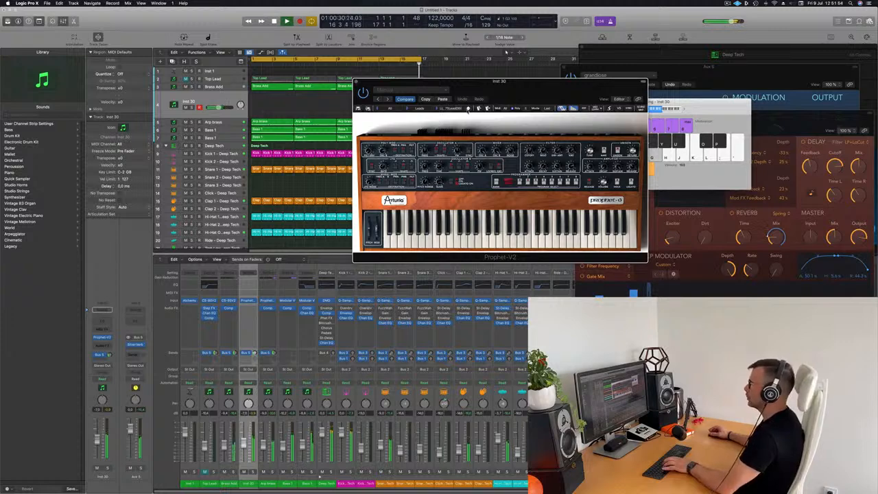
Switch to the ST_PWMLead preset and test it with a short riff
left_click(468, 109)
key("g")
key("h")
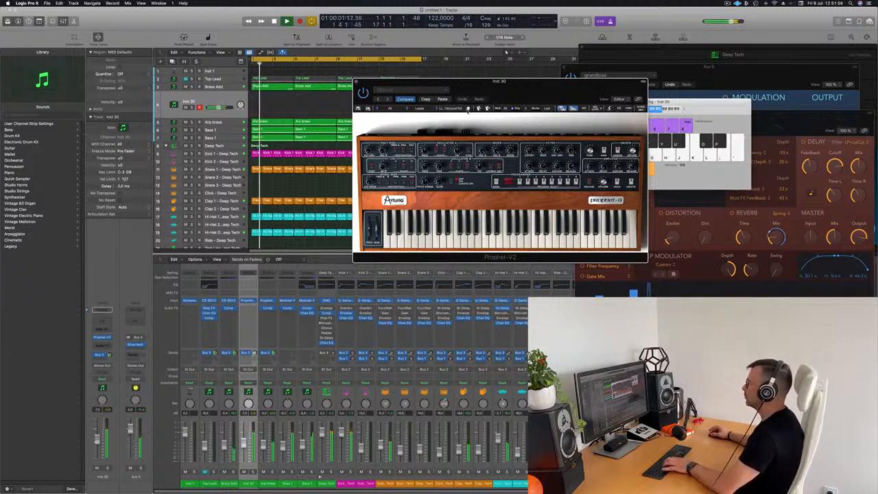
key("g")
key("h")
key("g")
key("h")
key("j")
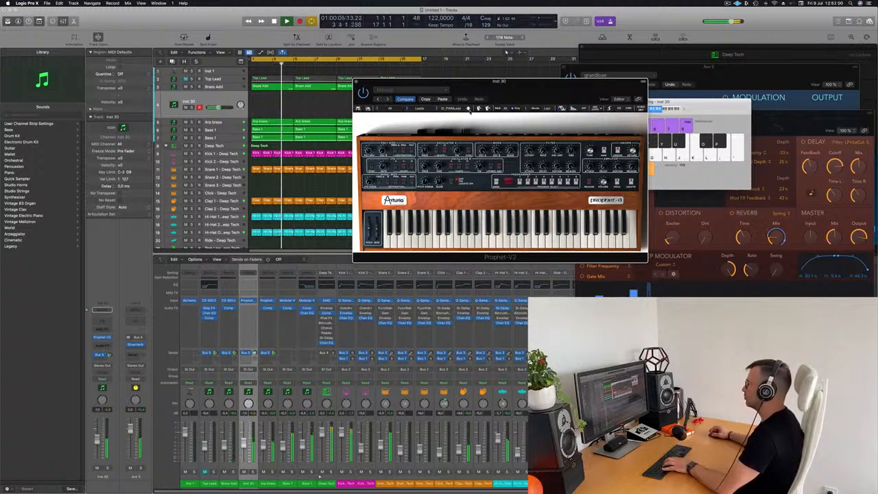
Move past ST_PWMLead to the next lead preset and test it with notes
left_click(468, 110)
key("g")
key("h")
key("g")
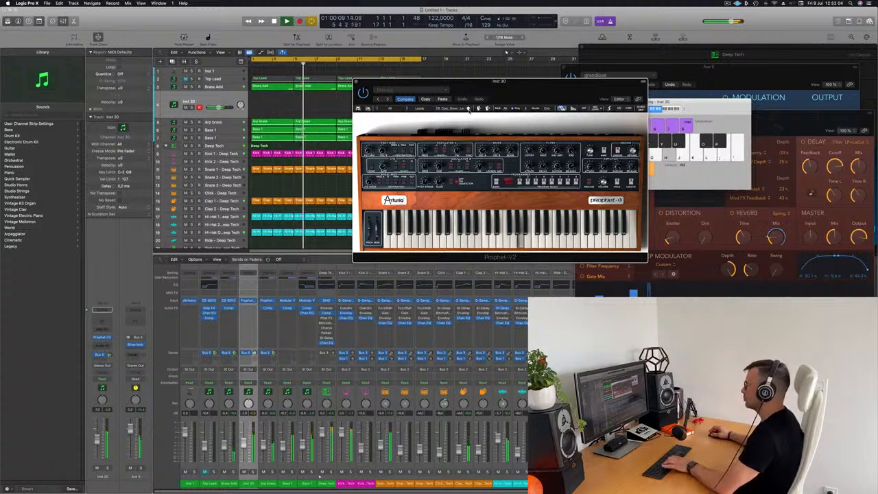
key("l")
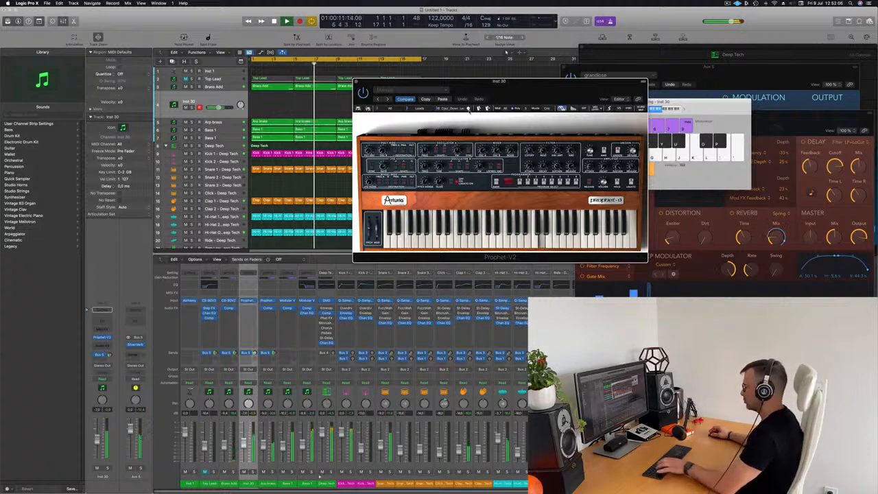
key("s")
key("g")
key("j")
key("g")
Load WB_Lead01, audition it, then step on to a hybrid lead preset
left_click(469, 109)
key("g")
key("h")
key("g")
left_click(469, 110)
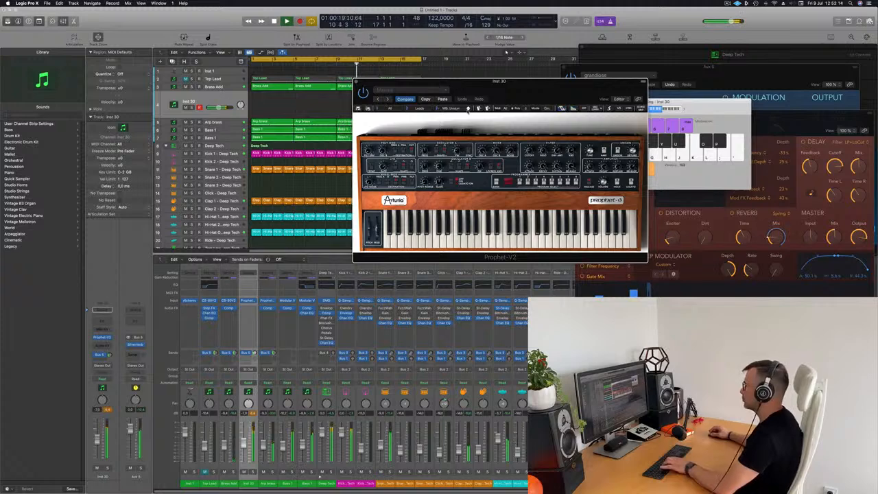
left_click(469, 109)
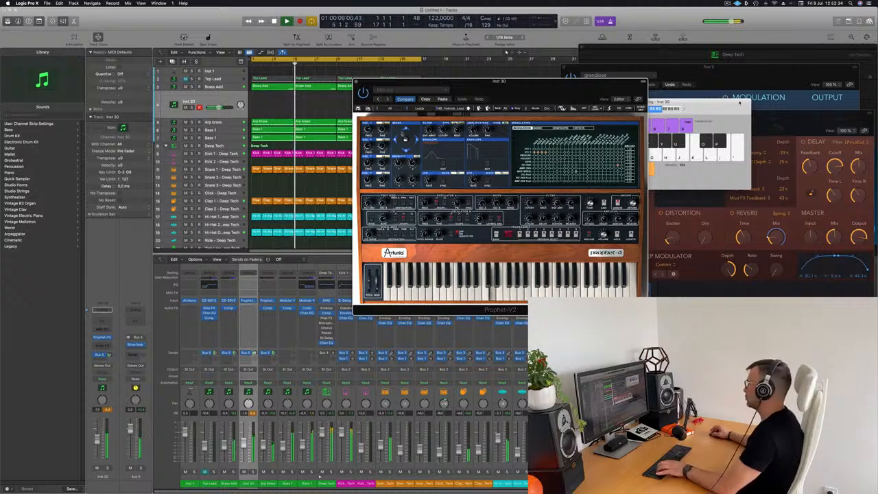
Rearrange the Musical Typing and Prophet-V2 windows and play notes on the K.U_Edge_Chord preset
left_click_drag(660, 102, 689, 95)
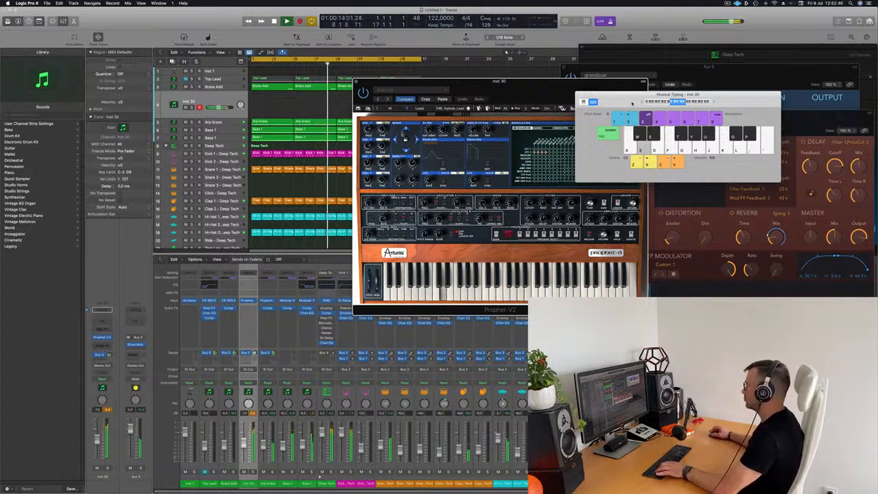
left_click(495, 99)
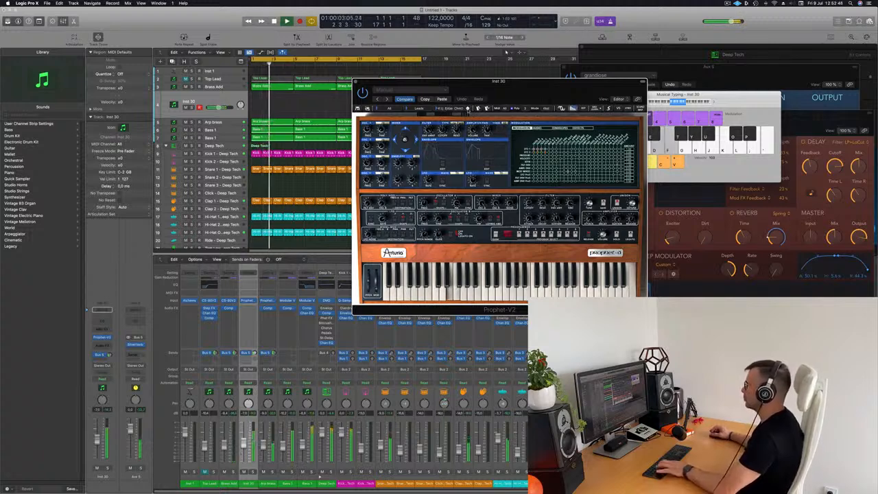
key("g")
key("j")
key("g")
key("h")
key("j")
Step past K.U_Edge_Chord through four more Prophet-V2 presets, playing notes on each
left_click(468, 109)
key("g")
key("h")
key("g")
left_click(468, 110)
key("g")
left_click(467, 110)
key("j")
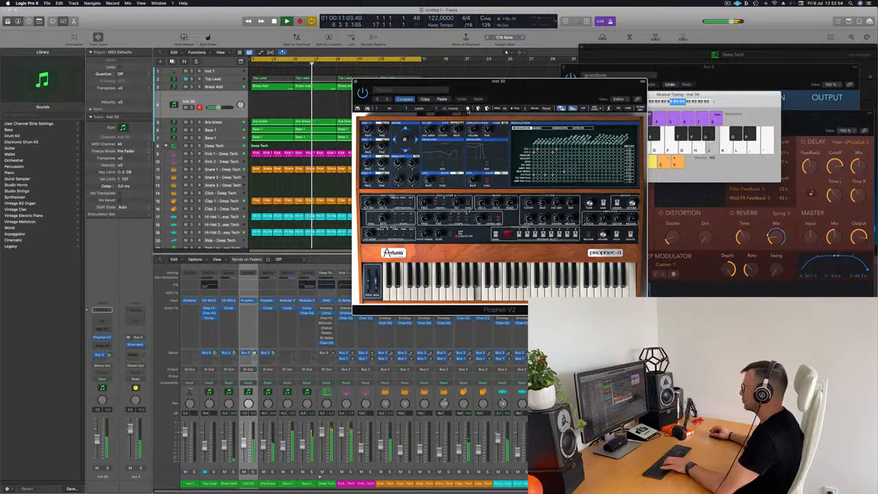
key("j")
left_click(467, 110)
key("g")
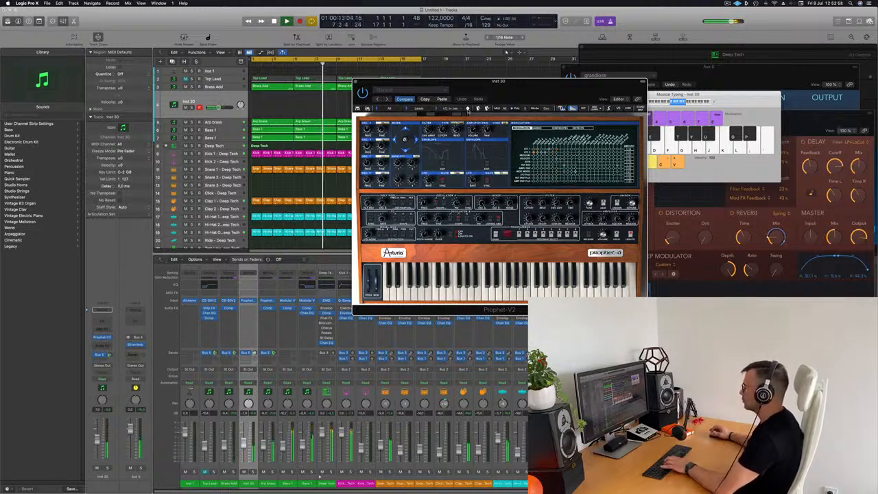
key("g")
key("j")
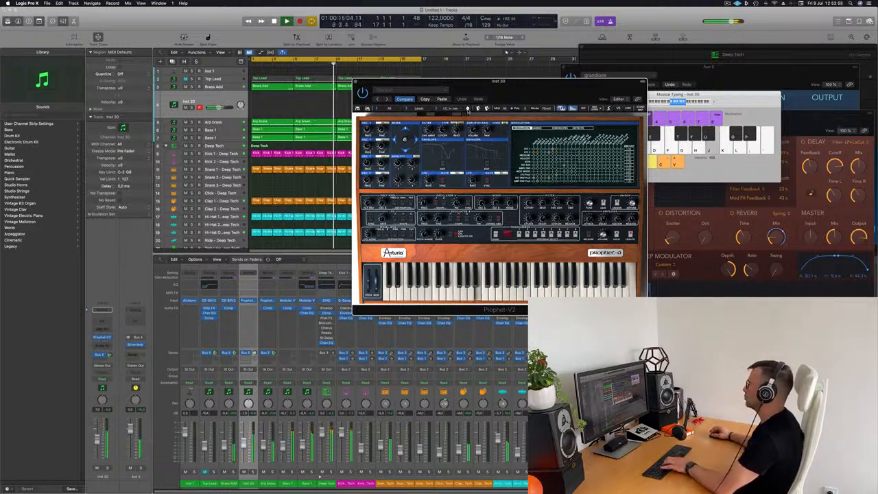
key("g")
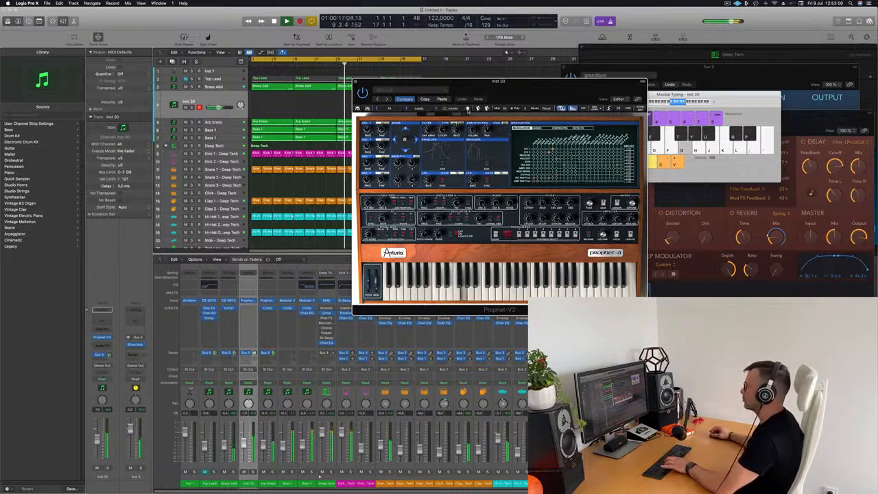
Audition two further presets, moving the note keyboard clear of the synth
left_click(468, 109)
key("g")
key("h")
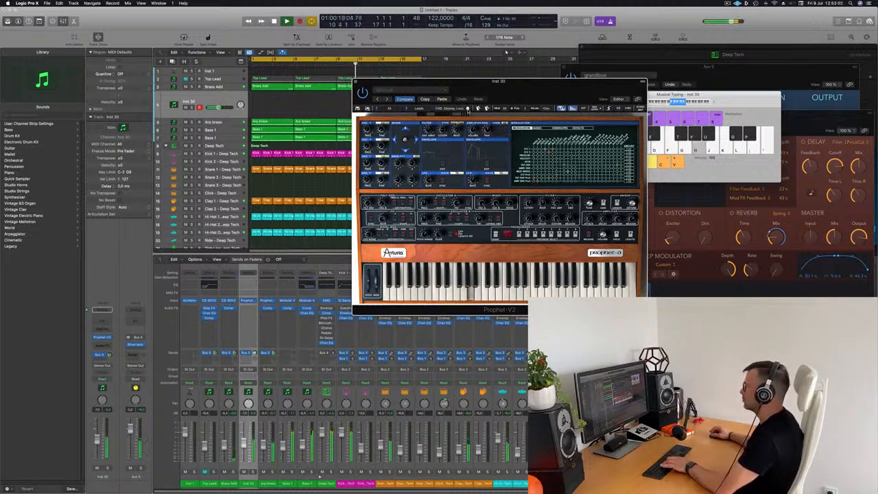
key("g")
left_click(468, 110)
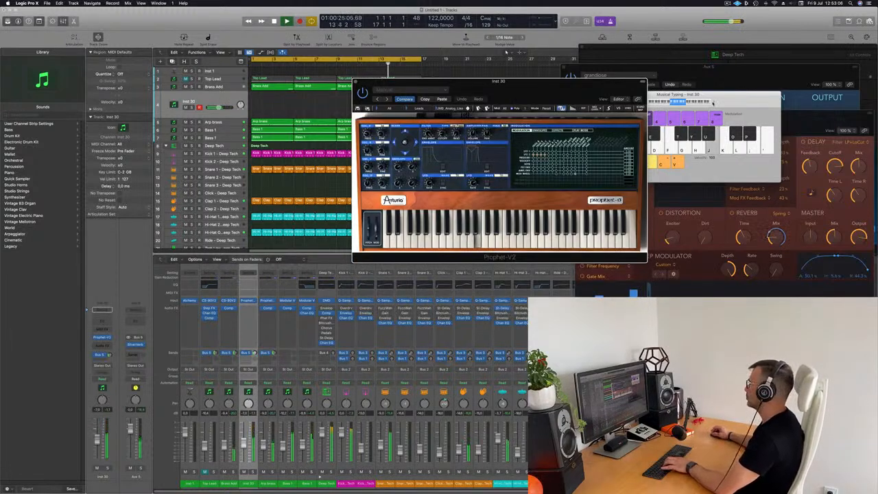
left_click(713, 103)
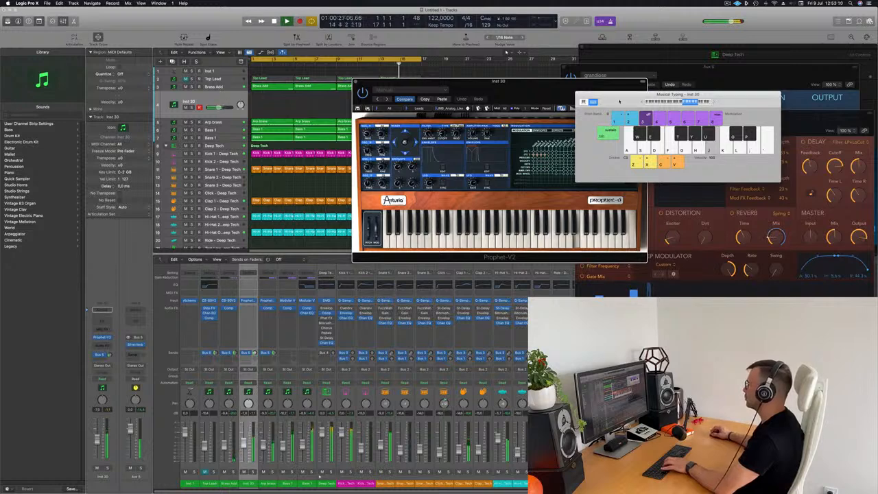
left_click_drag(619, 102, 669, 96)
key("h")
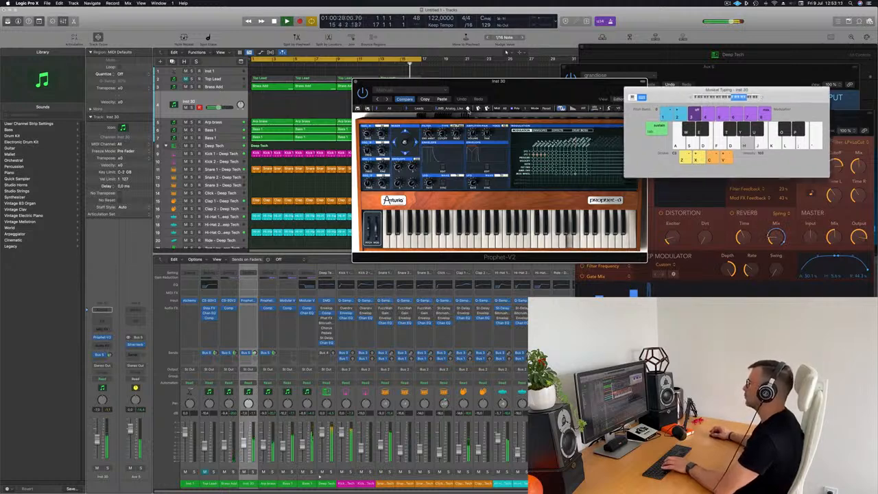
Try two final Leads-bank presets over the loop and keep the last one
left_click(467, 109)
key("g")
key("h")
key("j")
key("g")
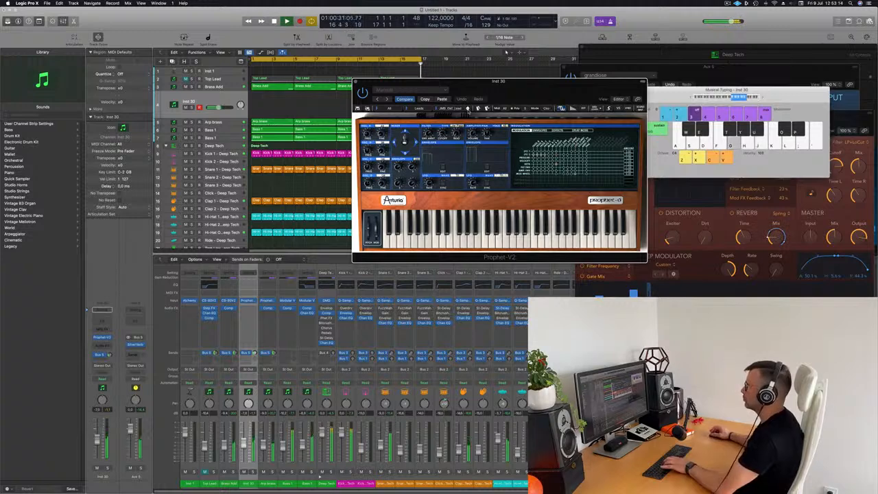
left_click(467, 110)
key("g")
key("h")
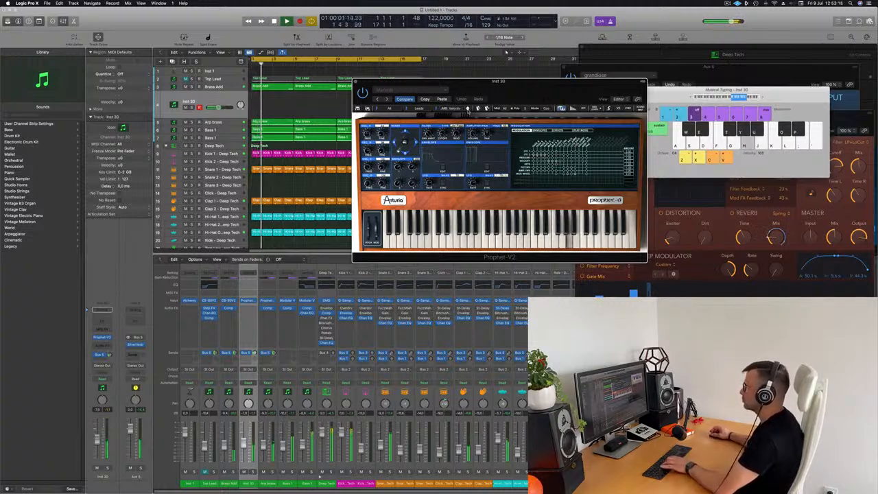
key("j")
key("g")
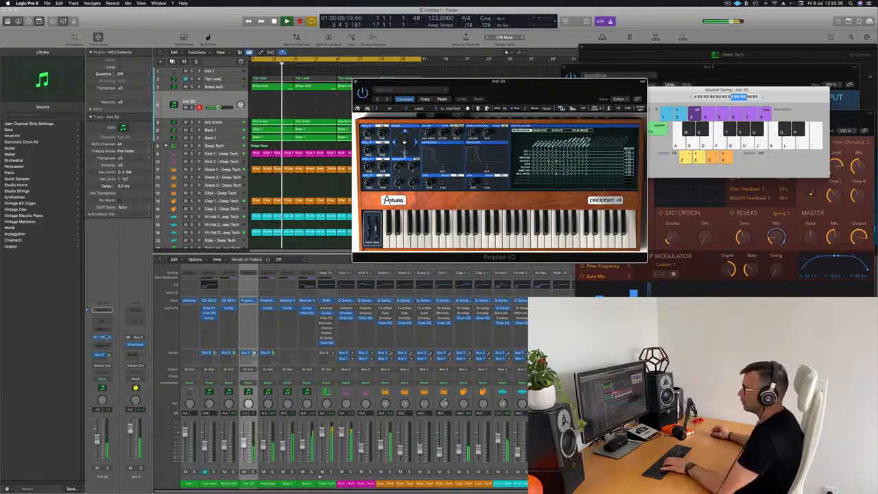
Route Inst 1's inspector send to Bus 6 and reposition its Alchemy window
left_click(232, 71)
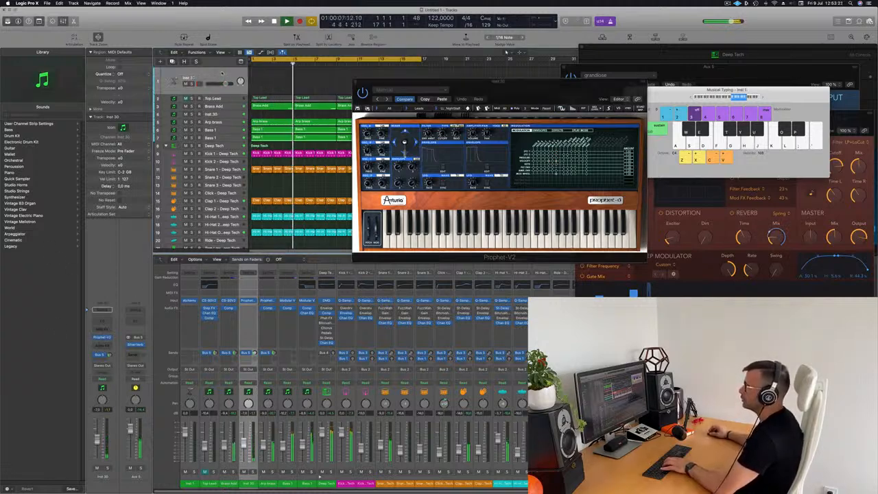
left_click(101, 357)
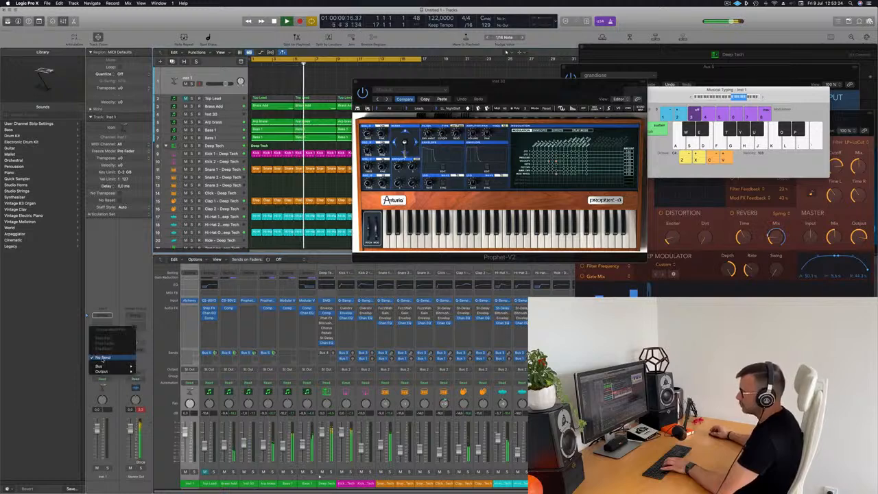
mouse_move(100, 368)
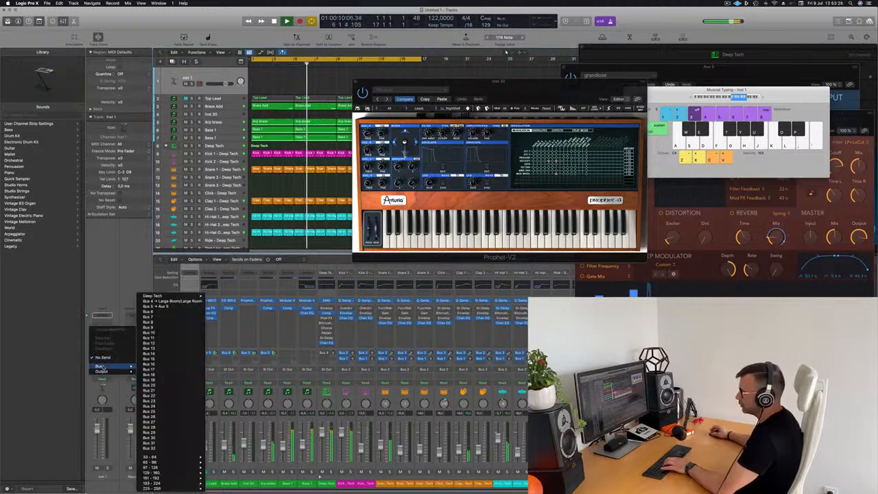
left_click(165, 306)
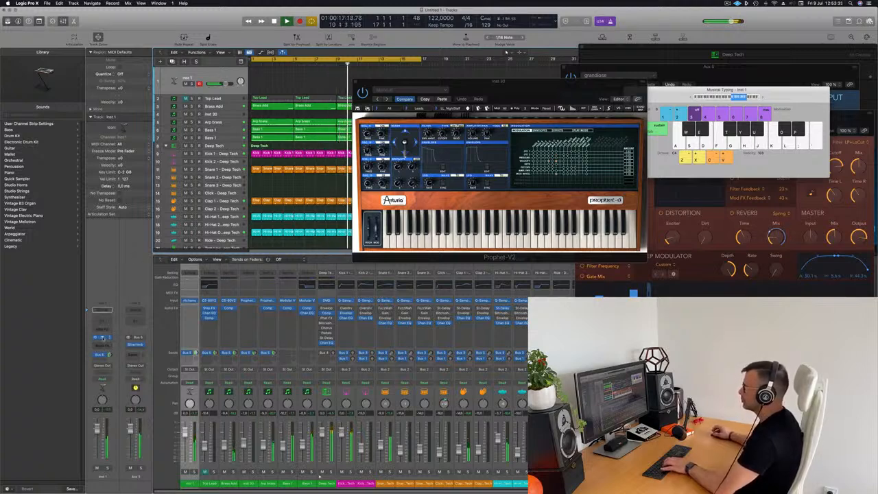
left_click_drag(463, 93, 518, 76)
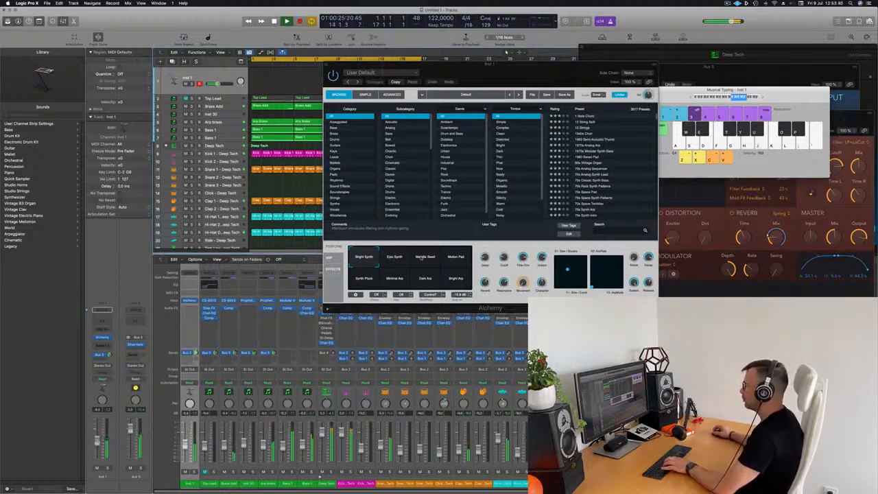
Audition Alchemy's Epic Synth, Metallic Swell, Motion Pad and Dark Arp, settling on Synth Pluck
left_click(397, 257)
left_click(430, 258)
left_click(461, 258)
left_click(359, 281)
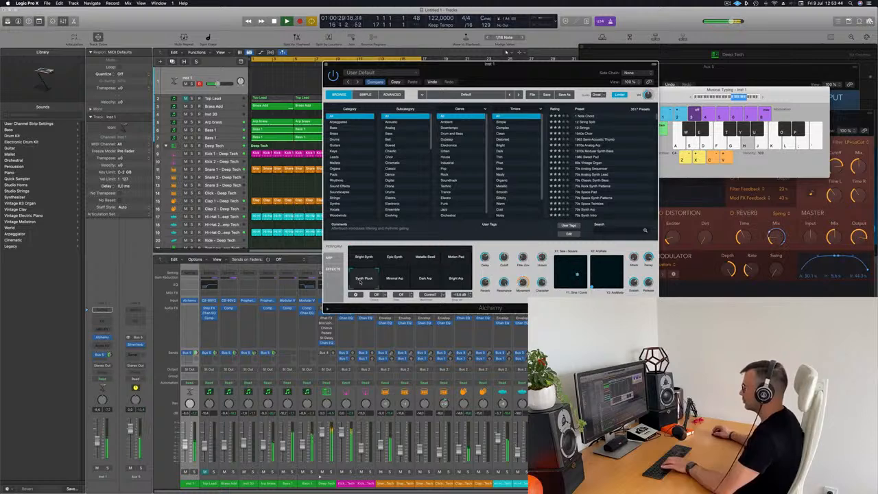
left_click(431, 279)
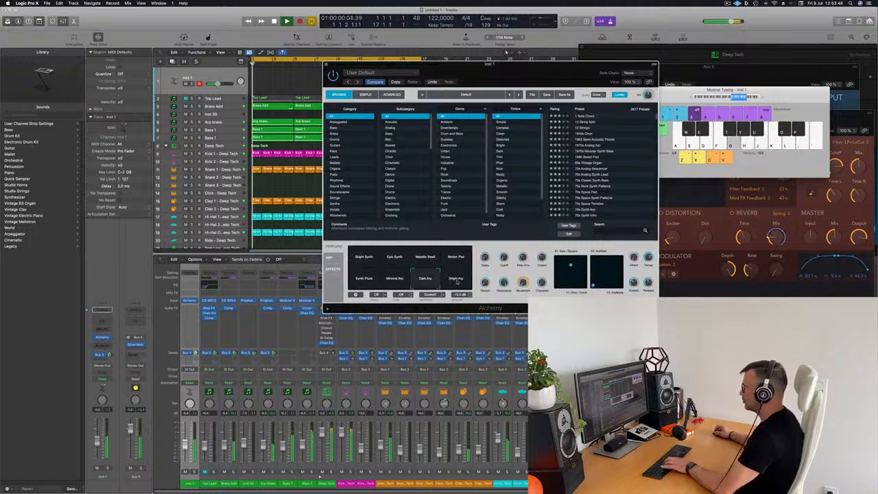
left_click(364, 280)
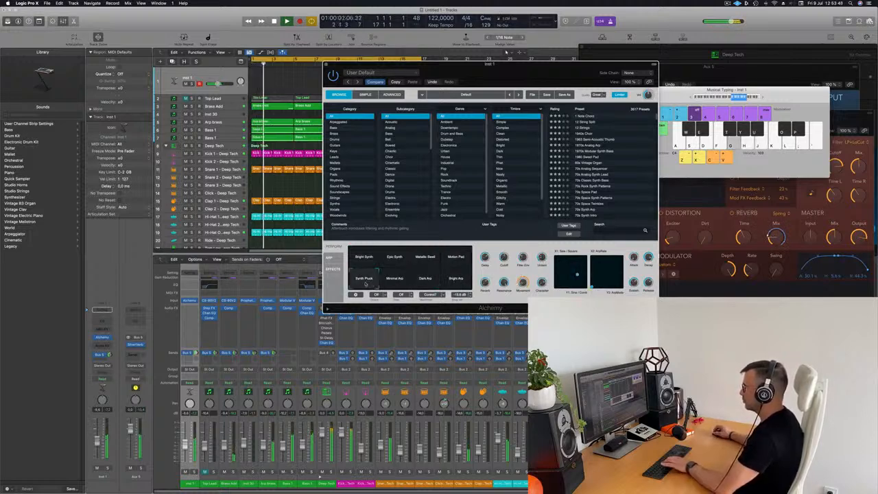
Raise Inst 1's volume to about -5.3 dB while playing pluck notes over the loop
left_click(775, 98)
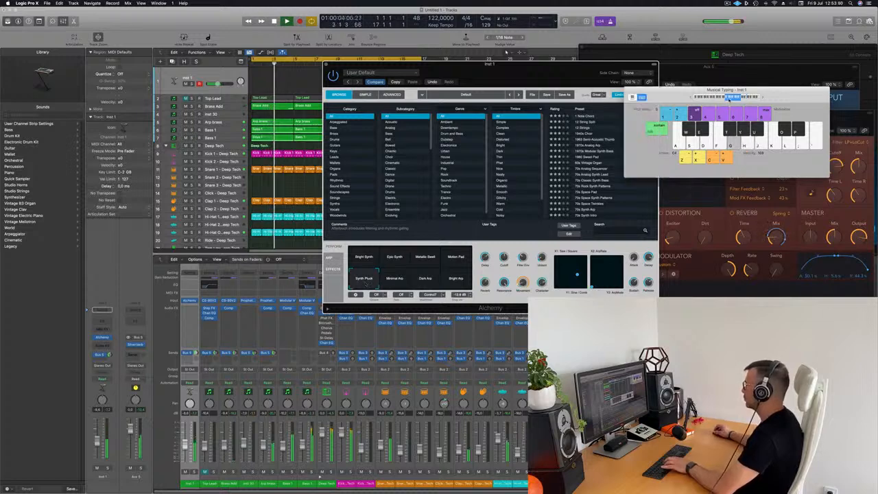
left_click_drag(775, 99, 762, 59)
left_click_drag(542, 65, 582, 124)
key("g")
key("h")
left_click_drag(99, 442, 102, 435)
key("g")
key("h")
key("semicolon")
key("l")
key("g")
Record a short two-note pluck MIDI region on Inst 1
key("r")
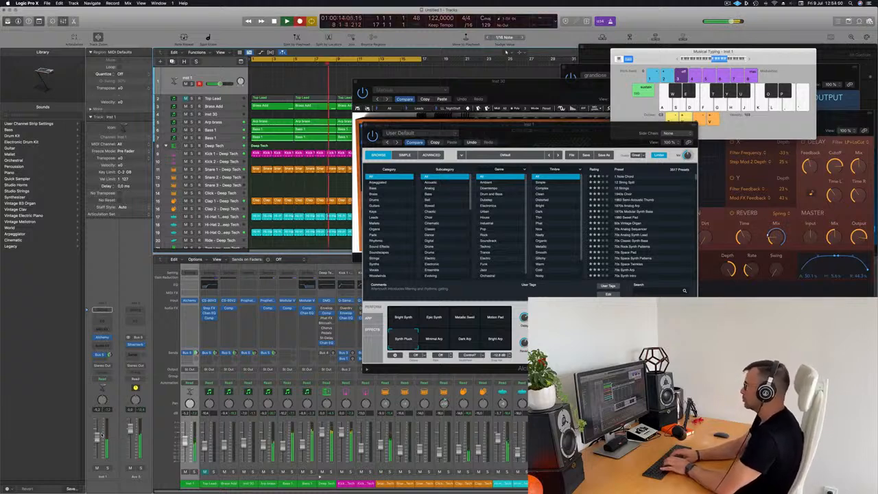
key("h")
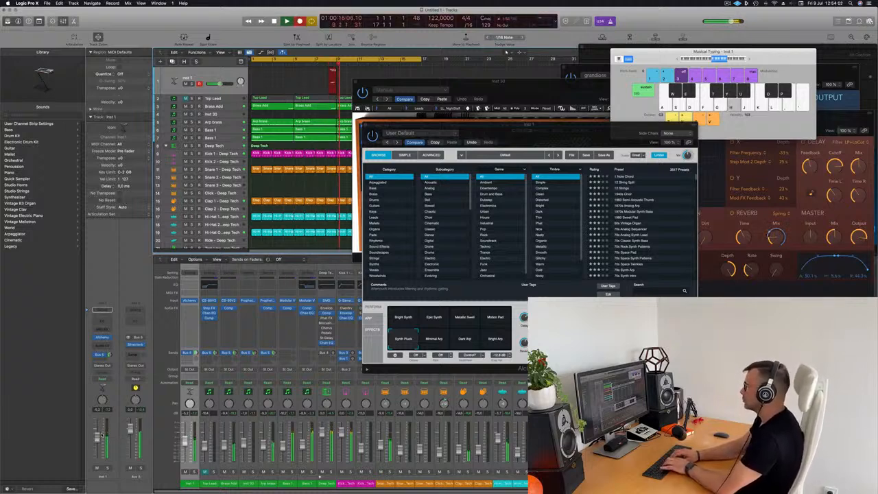
key("l")
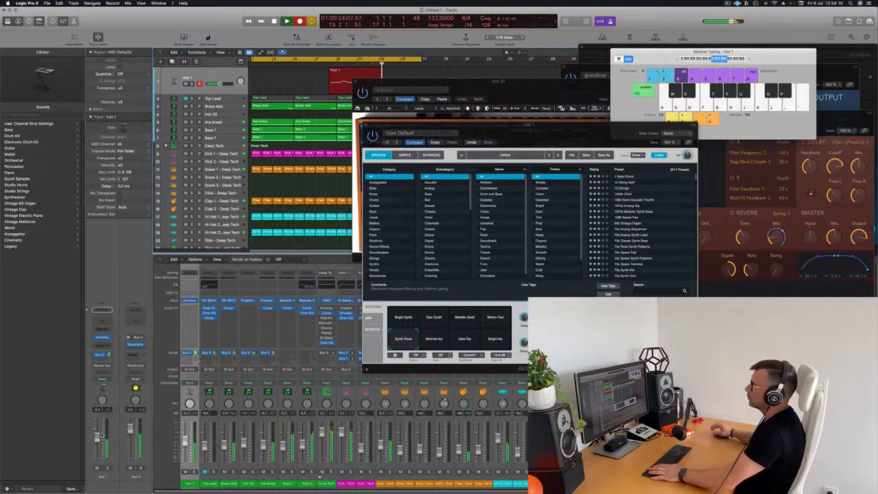
key("space")
Drag the new Inst 1 region back to bar 1
left_click_drag(406, 81, 601, 99)
left_click(357, 73)
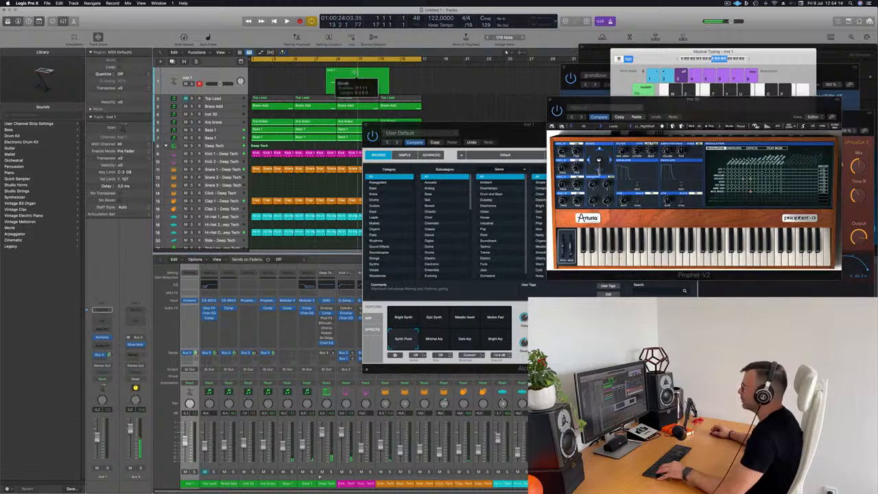
left_click_drag(356, 73, 282, 73)
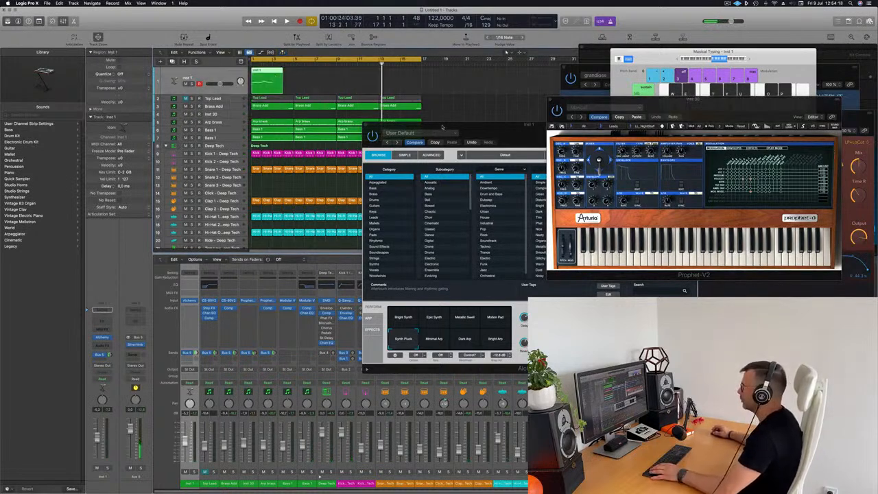
Shift the long pluck note in the Inst 1 region slightly later while auditioning the loop
left_click_drag(442, 127, 579, 124)
key("space")
double_click(270, 81)
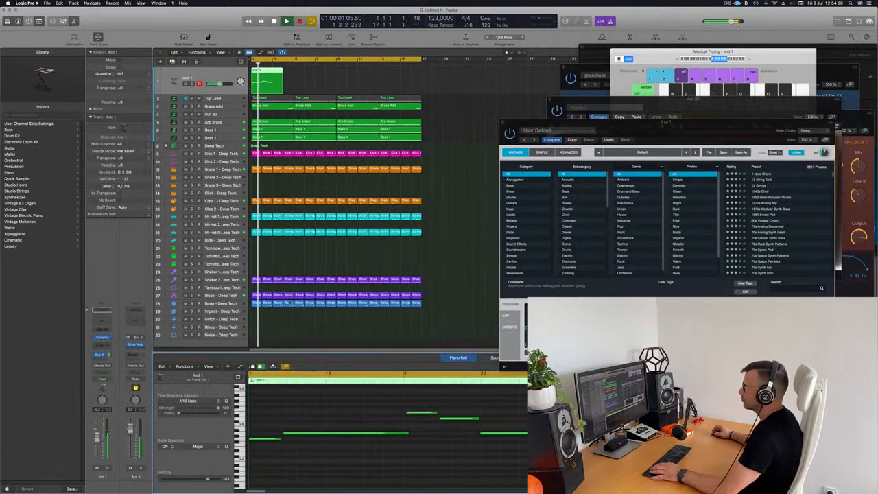
left_click(356, 434)
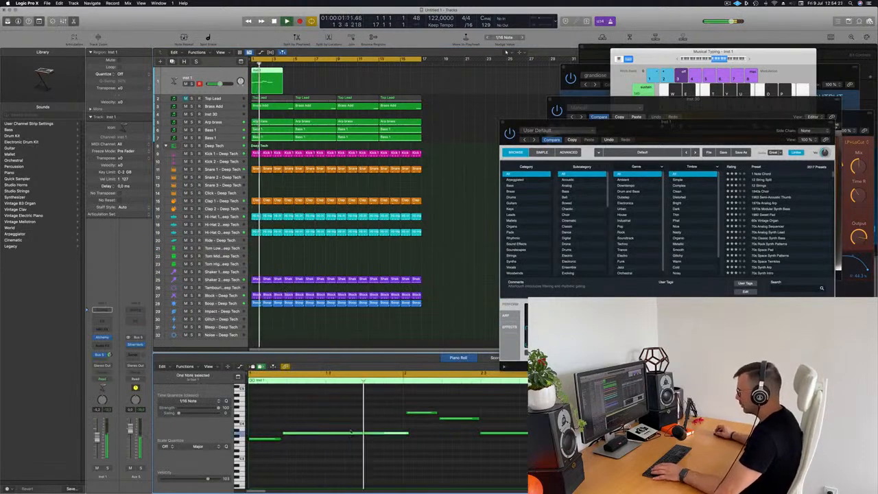
left_click_drag(337, 433, 342, 433)
key("space")
Nudge the two upper notes onto bar 2 and view the whole region's notes
key("space")
left_click_drag(411, 399, 462, 419)
left_click(447, 412)
key("space")
key("super+a")
left_click(319, 415)
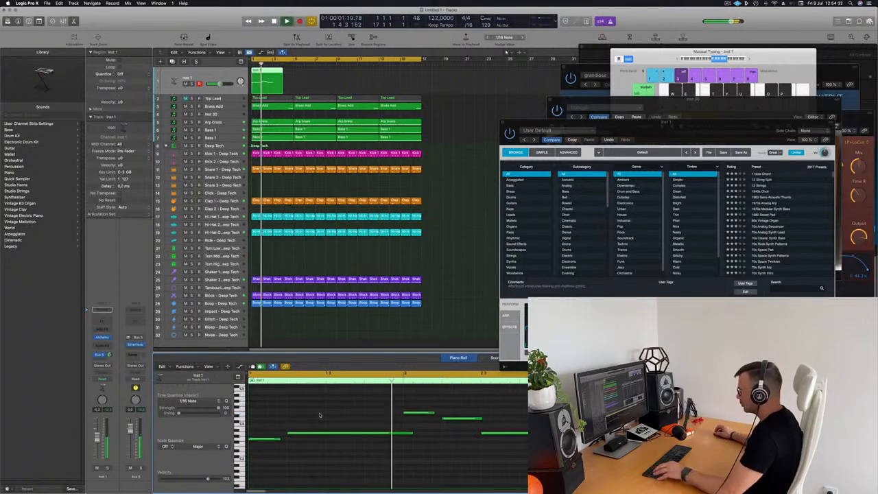
key("super+Left")
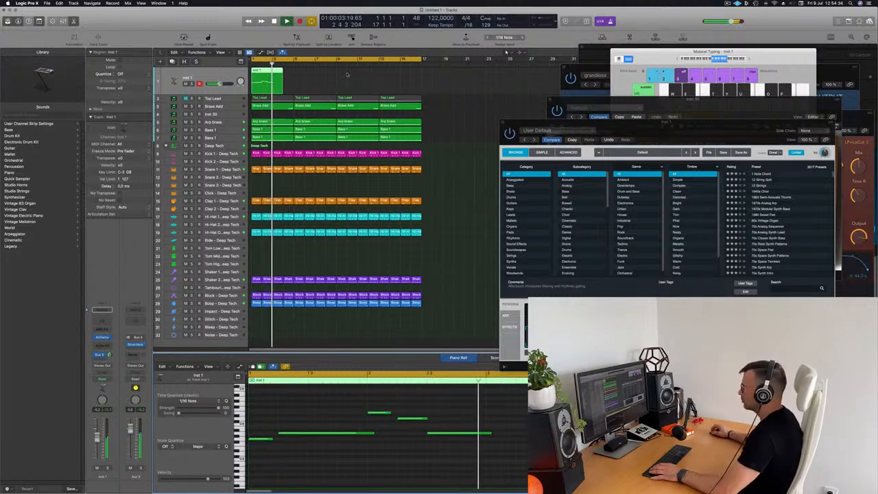
Option-drag copies of the Inst 1 region along the track, placing one at bar 5
left_click_drag(266, 81, 395, 80)
left_click(276, 74, "shift")
key("space")
key("space")
left_click(275, 83)
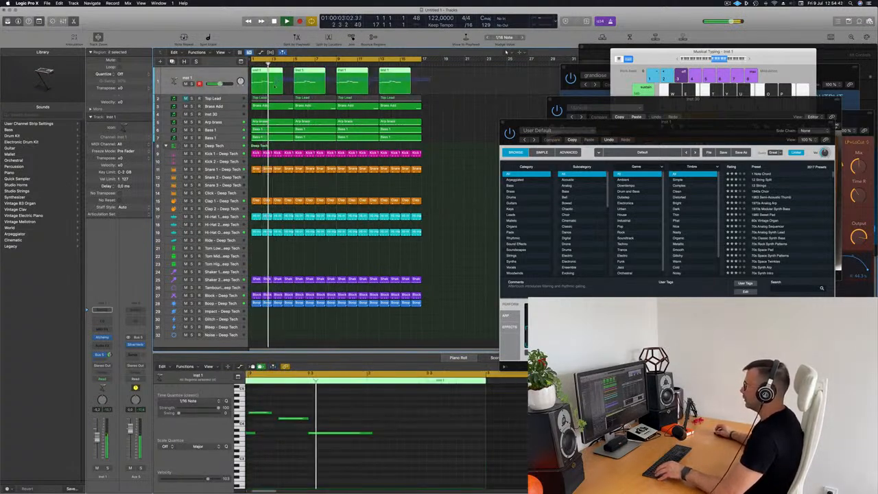
Try all 20 notes an octave lower, restore the original octave, and deselect the four regions
left_click(402, 442)
key("super+a")
key("alt+shift+Down")
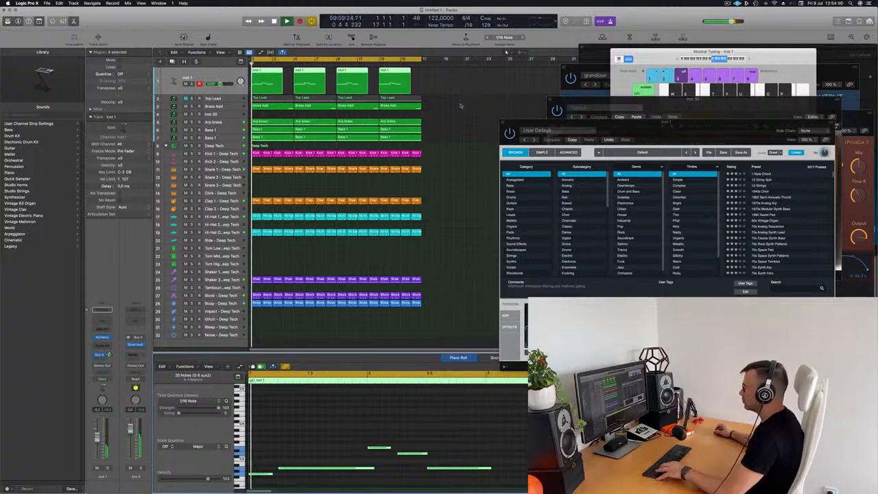
key("alt+shift+Up")
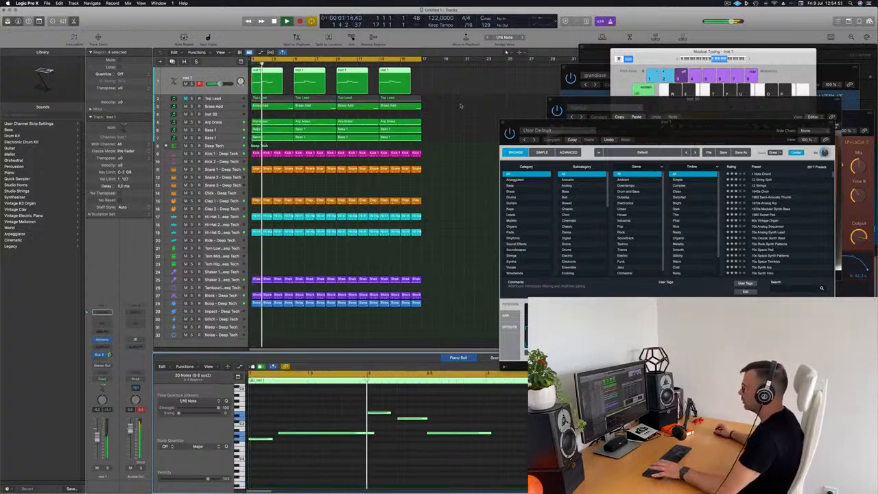
scroll(461, 107, "down", 3)
left_click(98, 445)
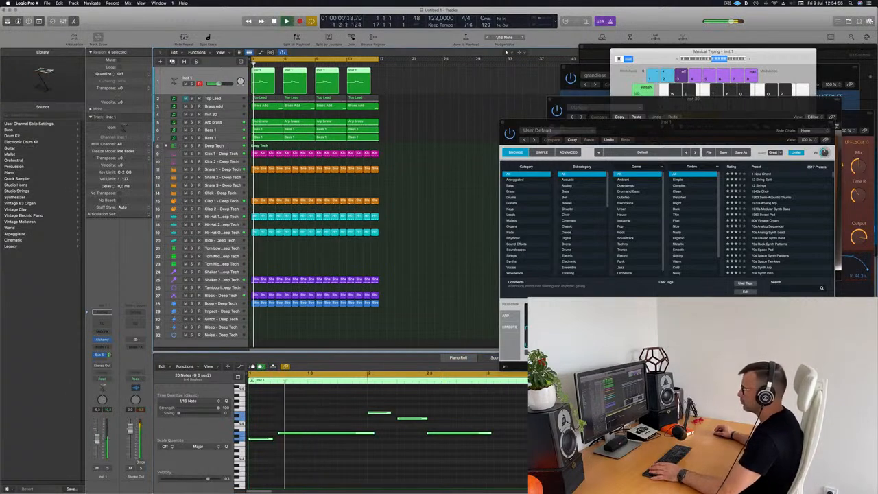
left_click(412, 177)
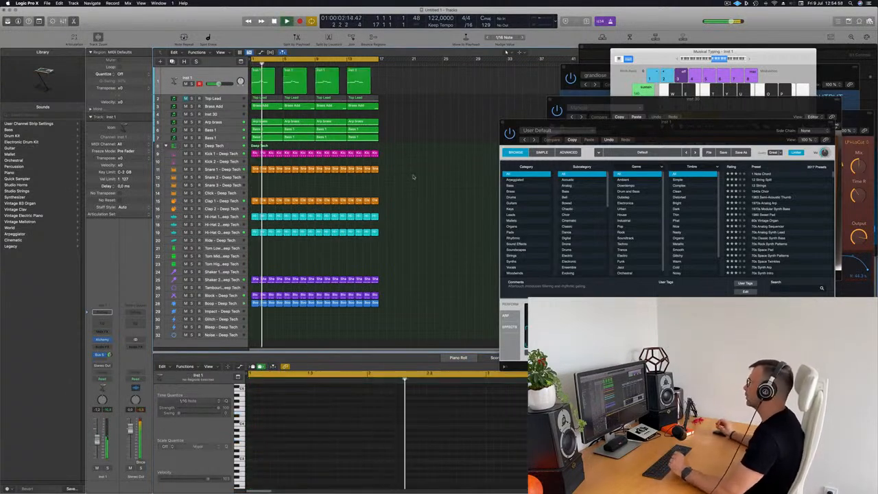